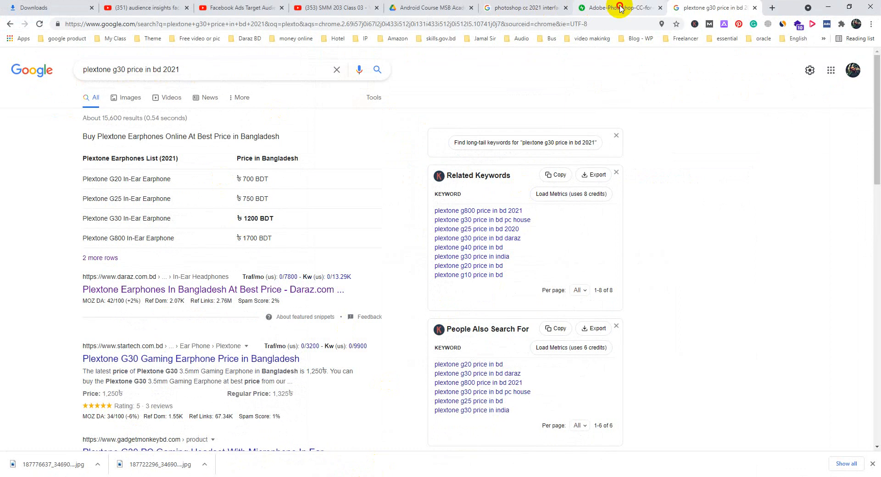
View the browser image of the Photoshop CC New Document dialog.
click(621, 9)
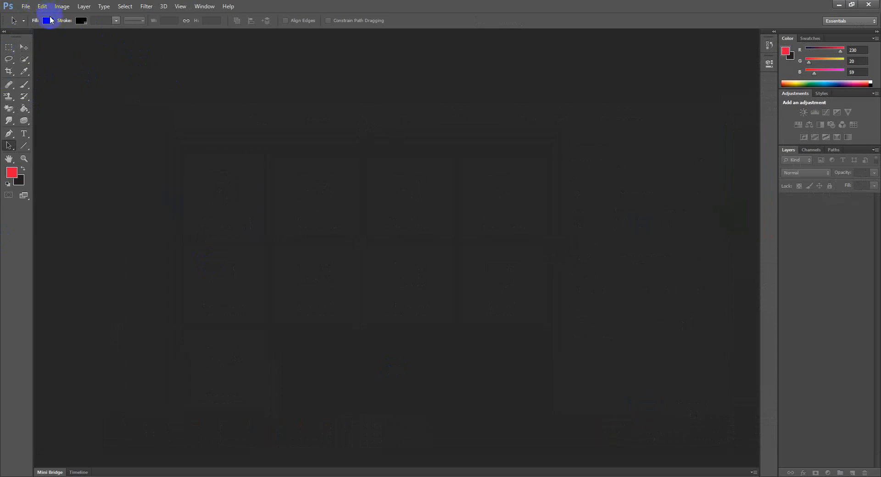
Start a new document in Photoshop and name it "PS Class 01 WH 01".
click(28, 6)
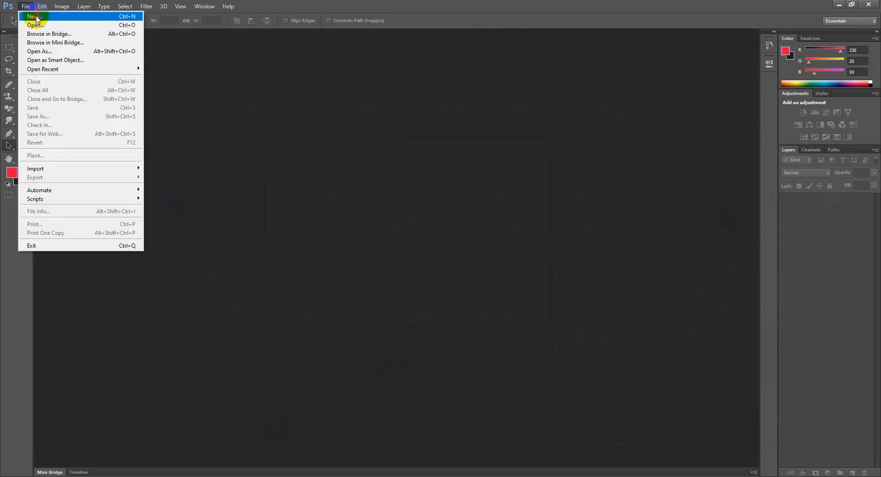
click(34, 16)
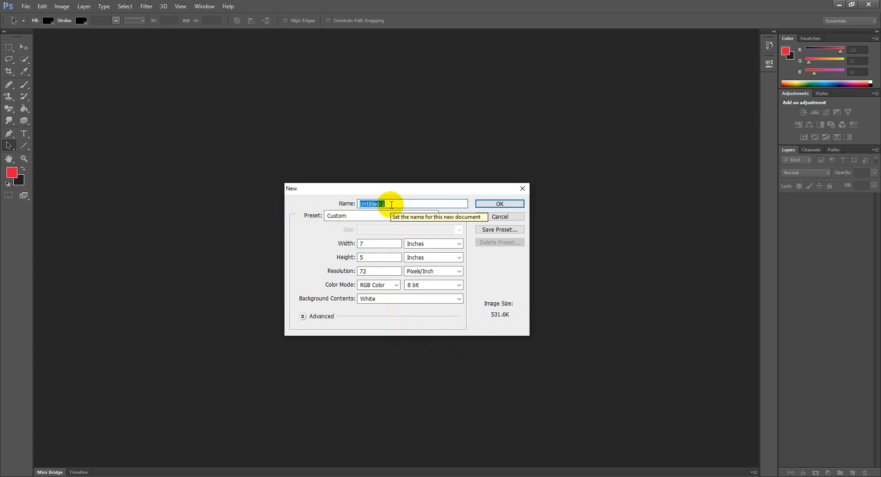
key(BackSpace)
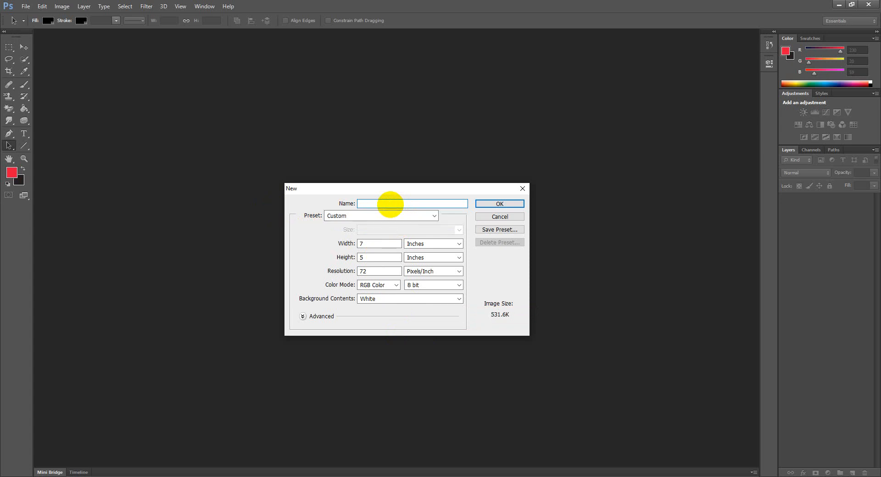
text(Class 01)
key(Home)
text(PS)
text(WH 01)
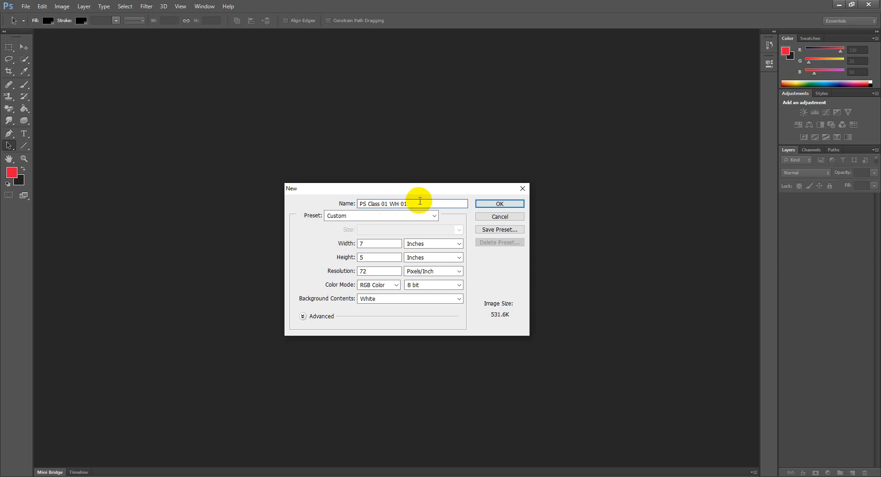
drag(409, 204, 341, 202)
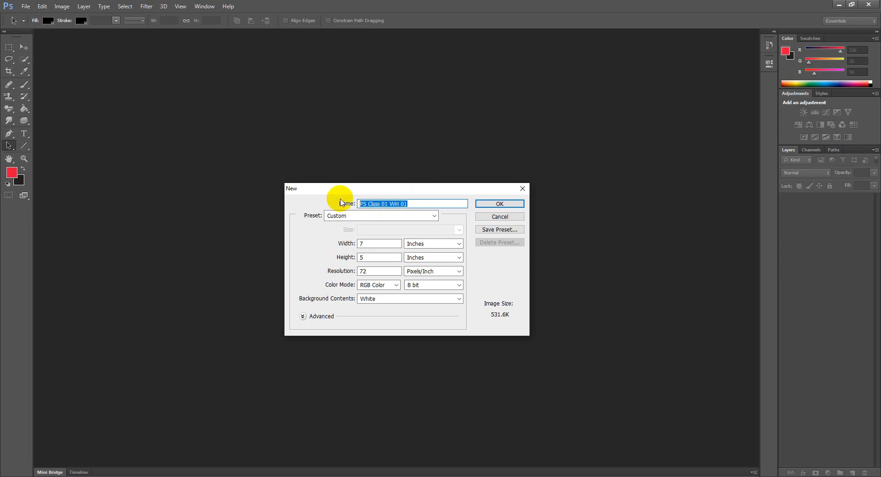
click(418, 203)
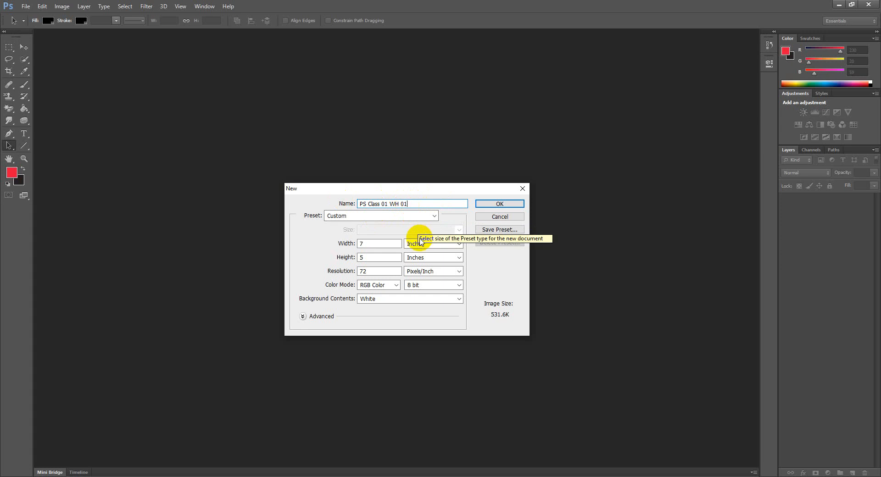
Apply the Default Photoshop Size preset and create the document.
click(406, 216)
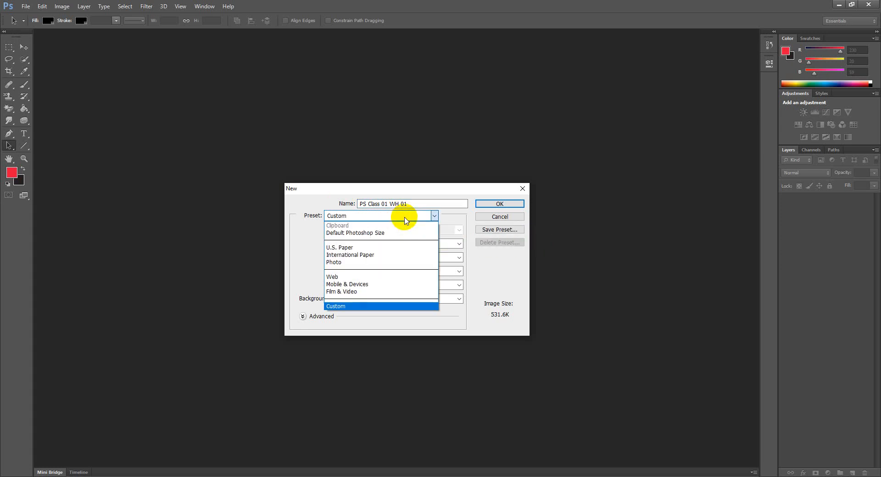
click(383, 234)
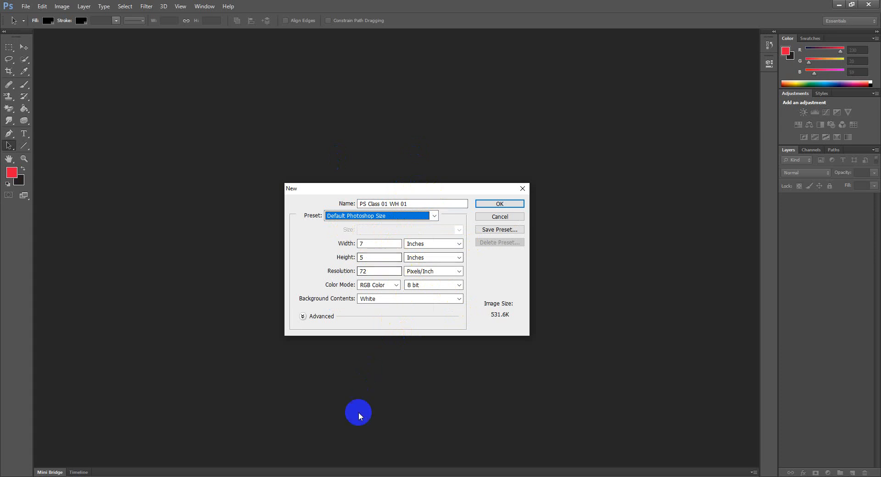
key(alt+Tab)
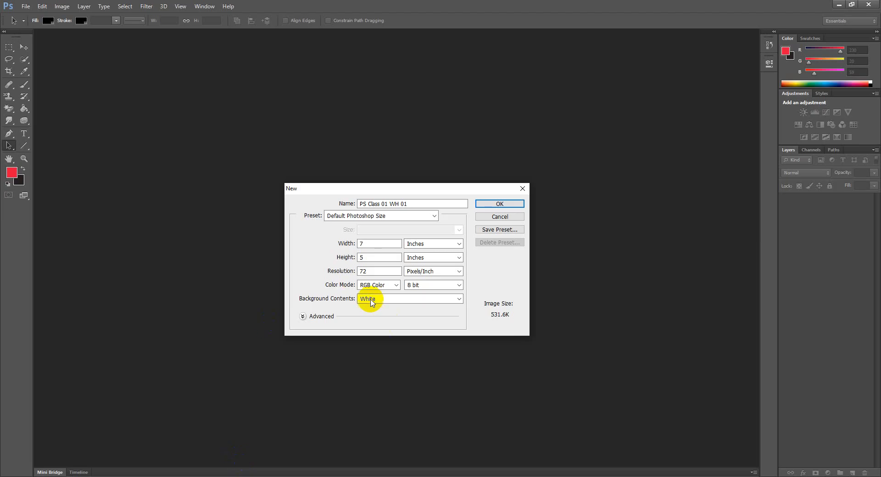
click(499, 207)
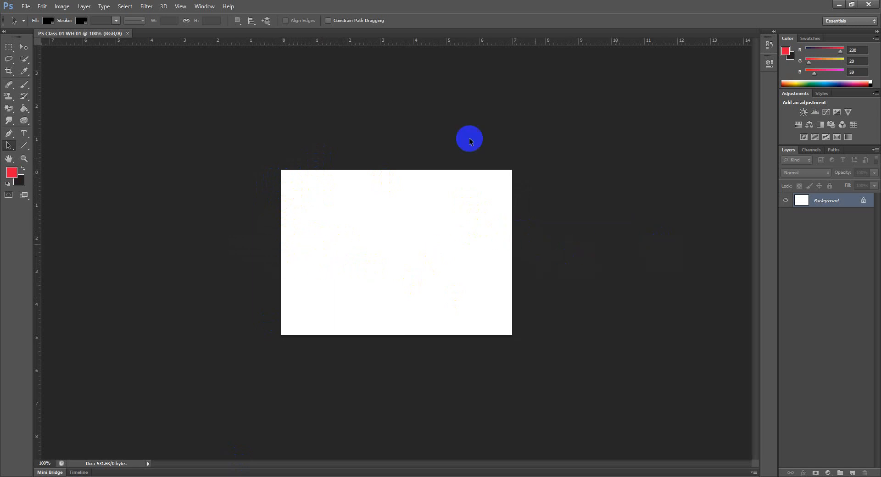
Place a horizontal guide at about 1.1 inches and a vertical guide at about 2.2 inches, and close the document without saving.
drag(445, 38, 419, 207)
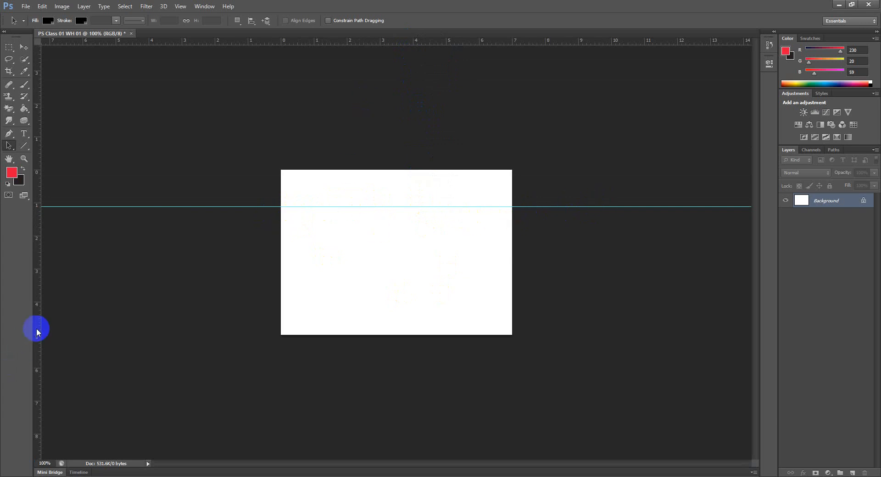
drag(37, 329, 353, 321)
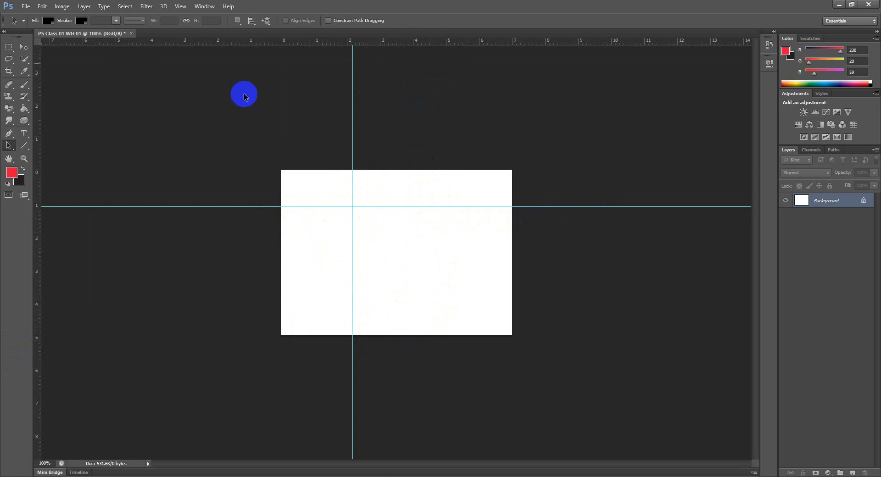
click(132, 34)
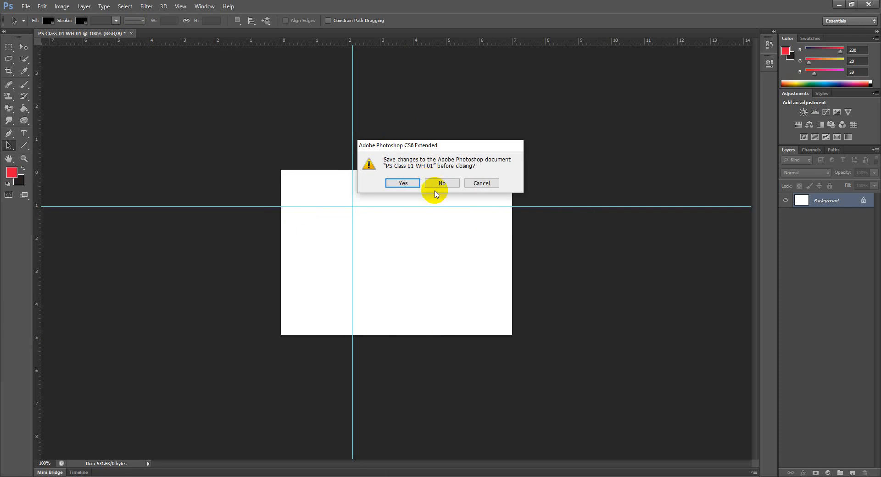
click(436, 185)
Start another new document and name it "PS Class 01 WH 01".
click(25, 7)
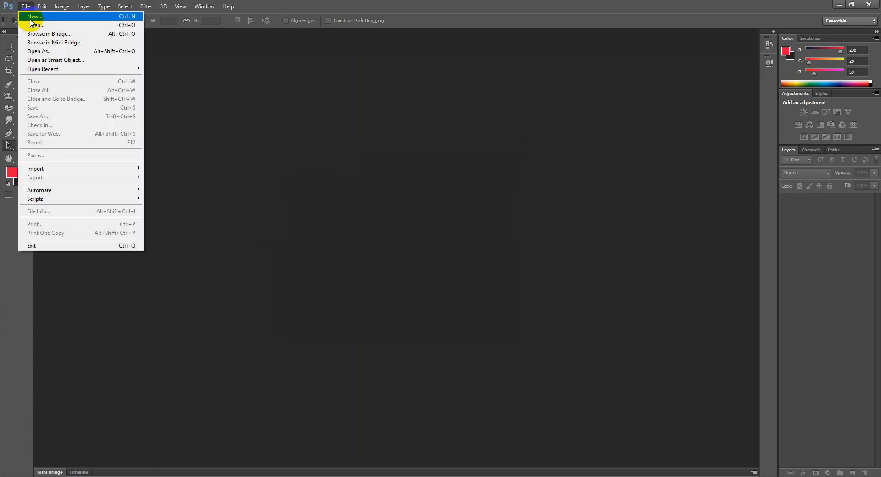
click(32, 17)
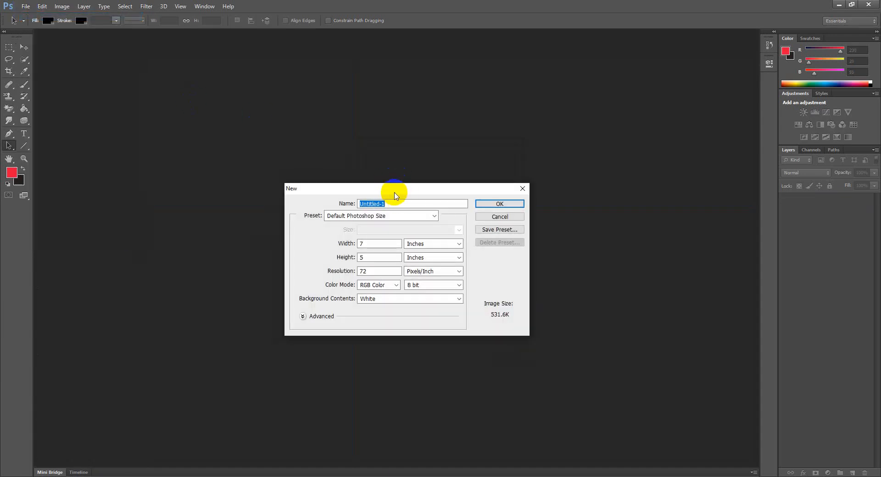
text(PS Class 01 WH 01)
Apply the International Paper preset and express the document's dimensions in inches.
click(381, 214)
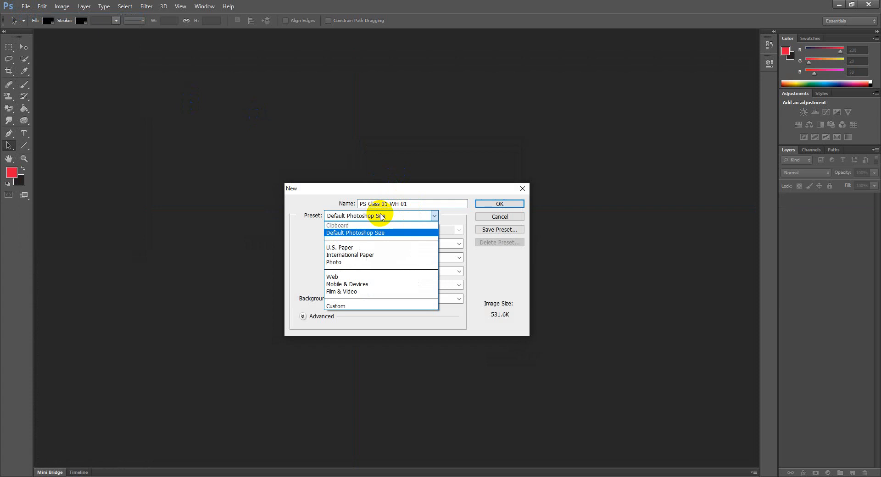
click(363, 255)
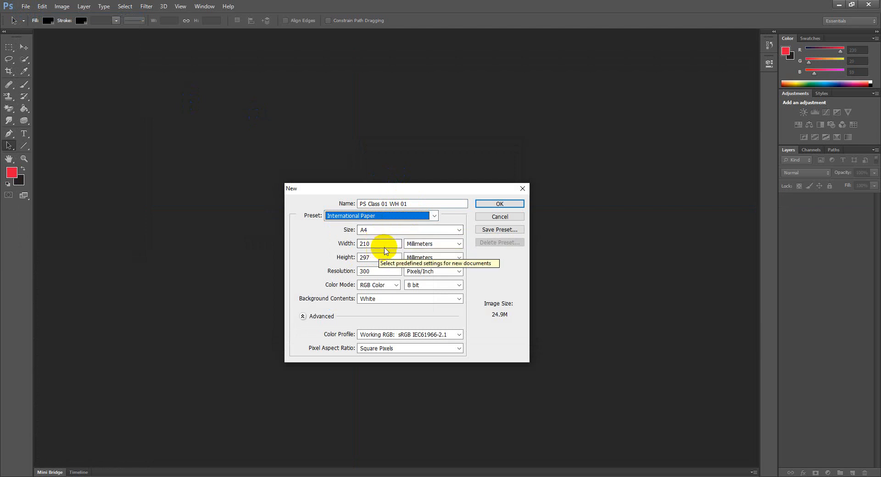
click(419, 248)
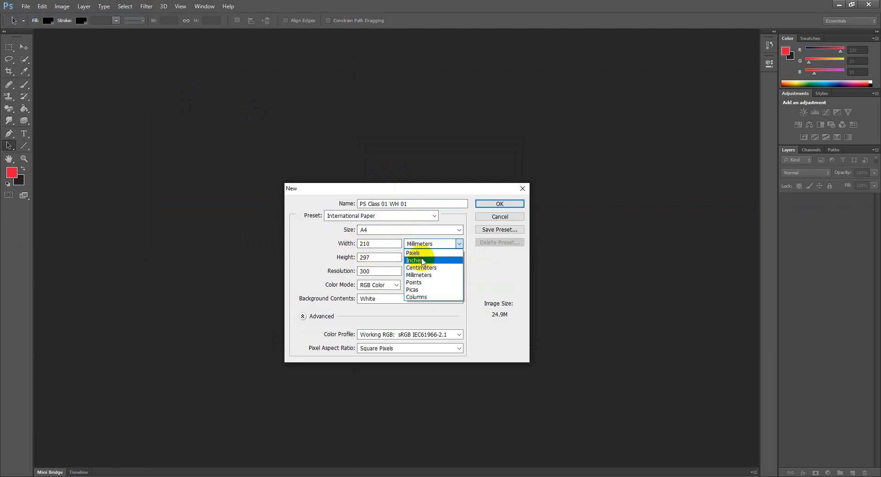
click(422, 261)
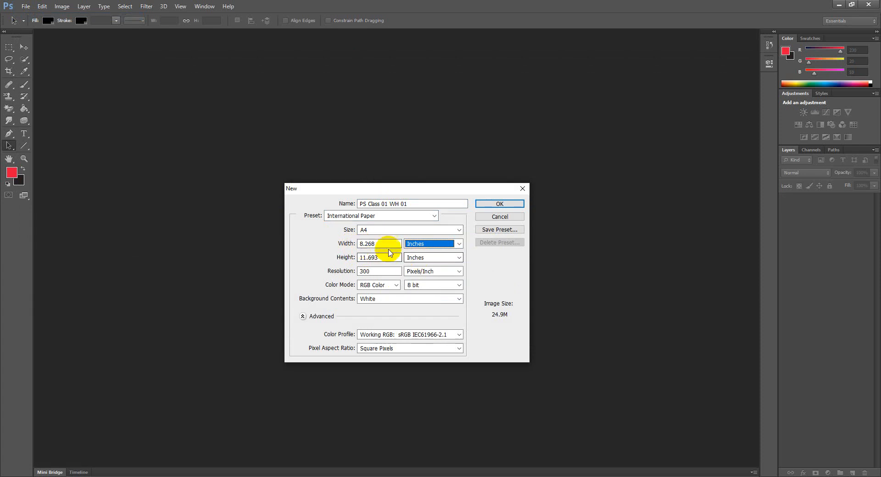
Switch the document's dimension units to pixels and back to inches.
click(416, 245)
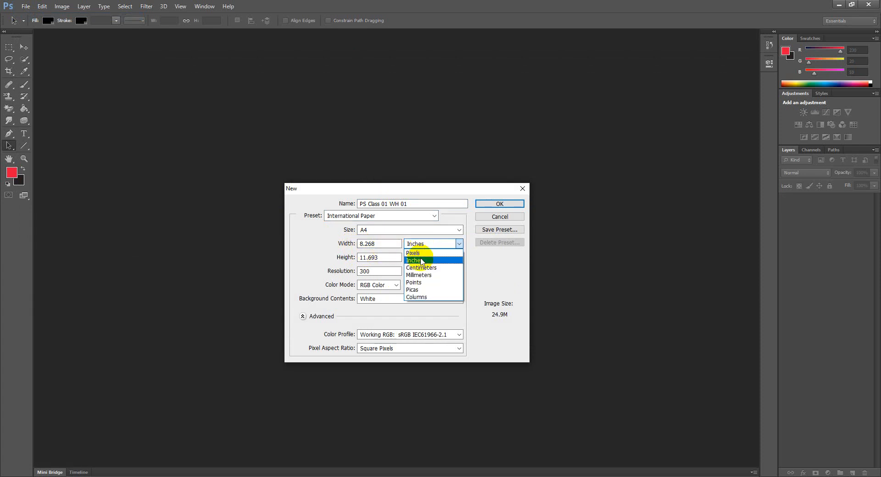
click(419, 254)
click(425, 244)
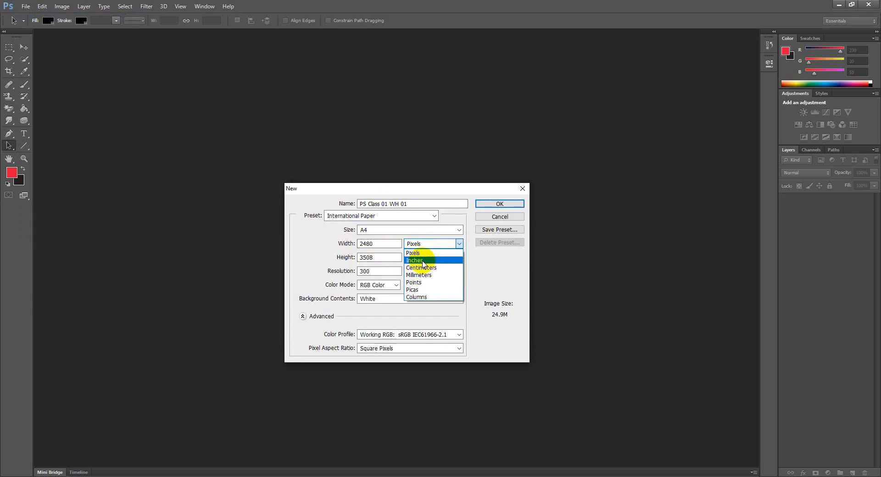
click(374, 242)
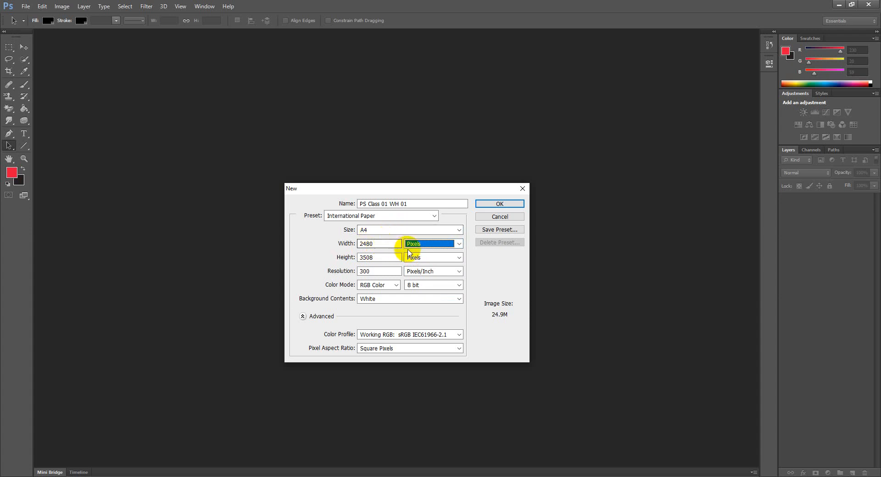
drag(376, 246, 345, 256)
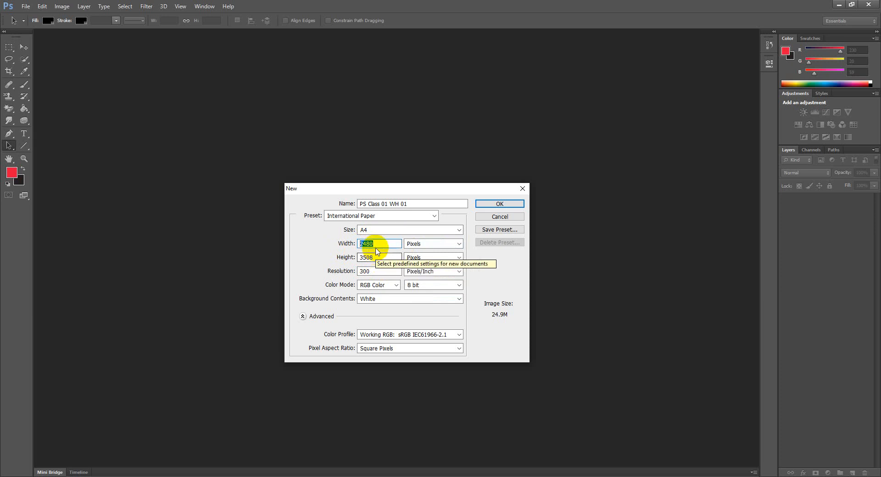
click(423, 244)
click(427, 260)
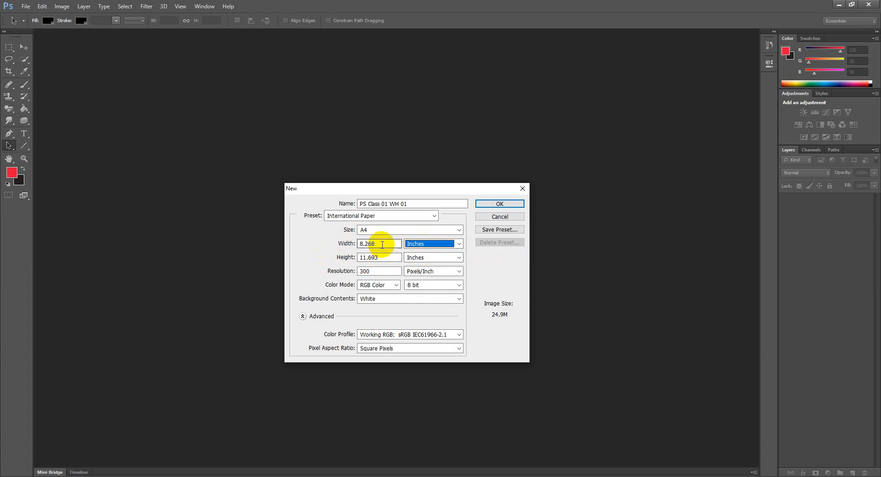
Set the new document's width to 15 inches and its height to 6 inches.
double_click(383, 248)
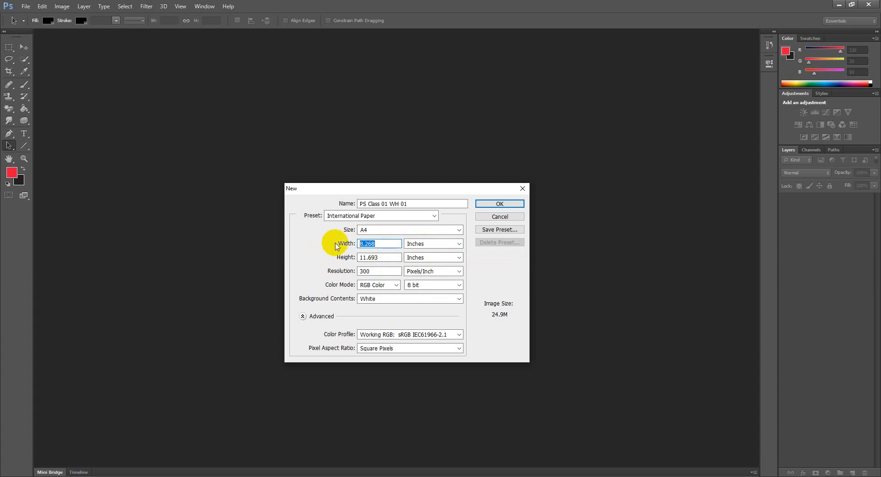
text(15)
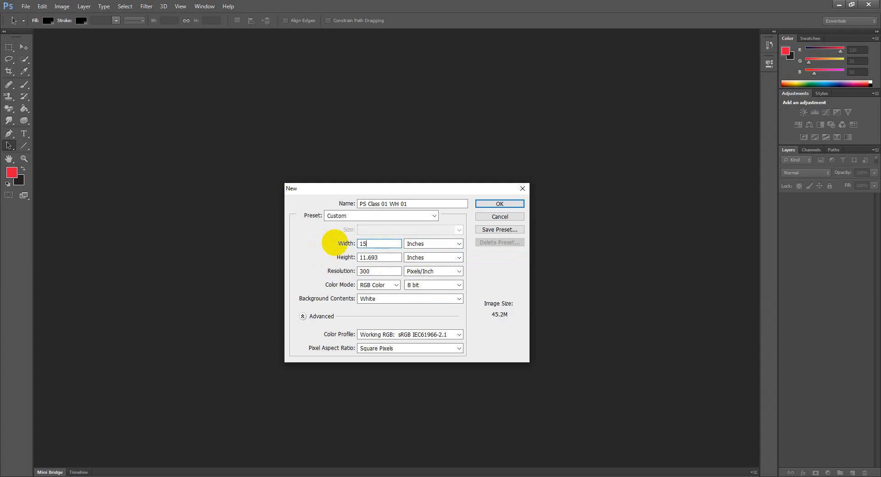
double_click(382, 257)
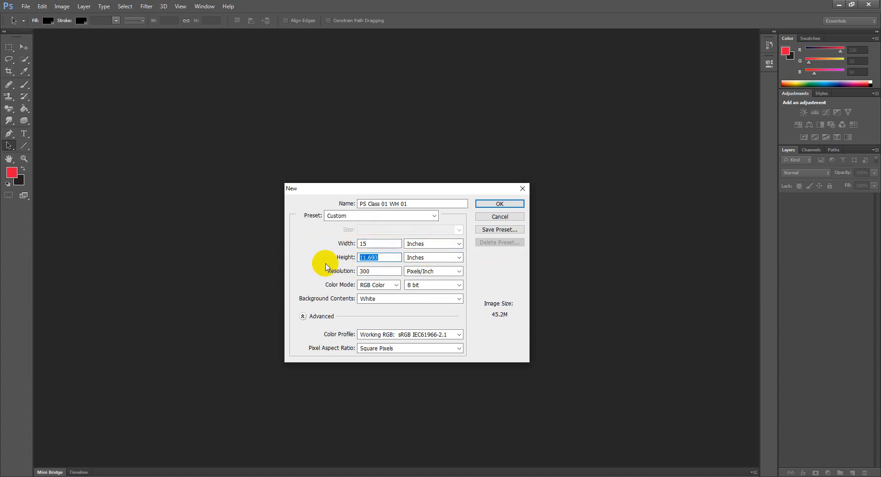
text(6)
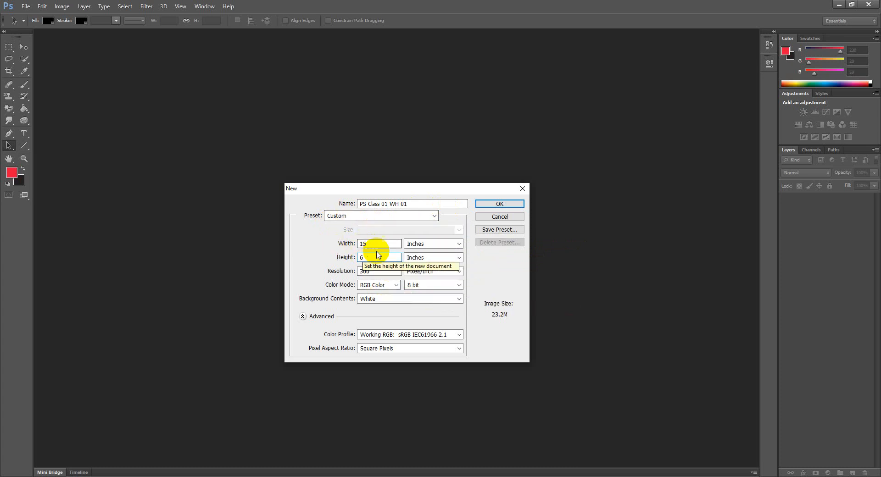
Set the new document's preset to Default Photoshop Size.
click(370, 216)
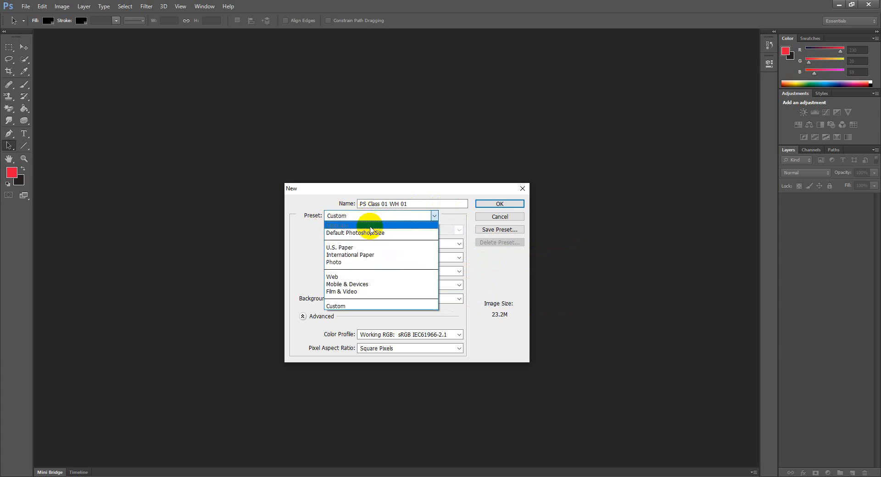
click(370, 228)
click(371, 215)
click(371, 234)
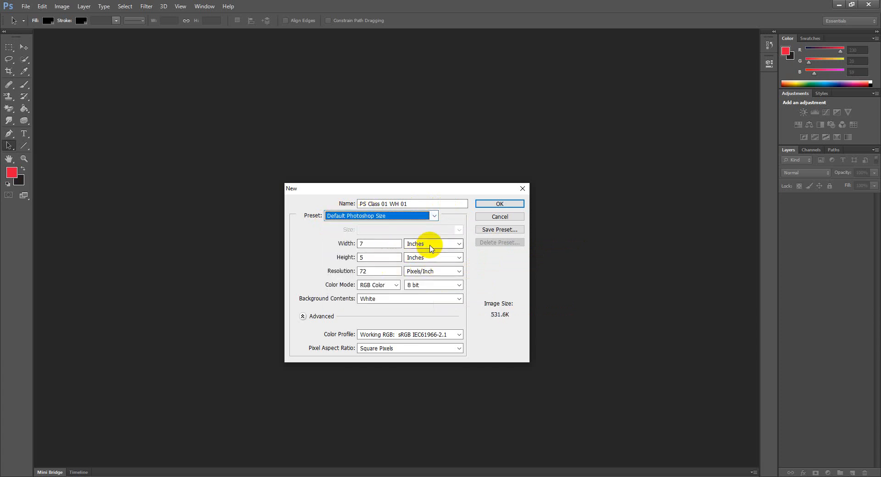
click(430, 244)
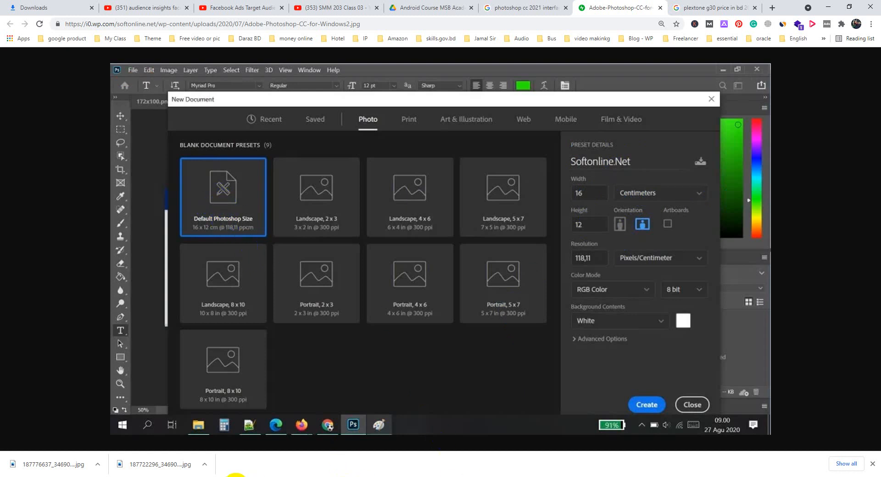
key(alt+Tab)
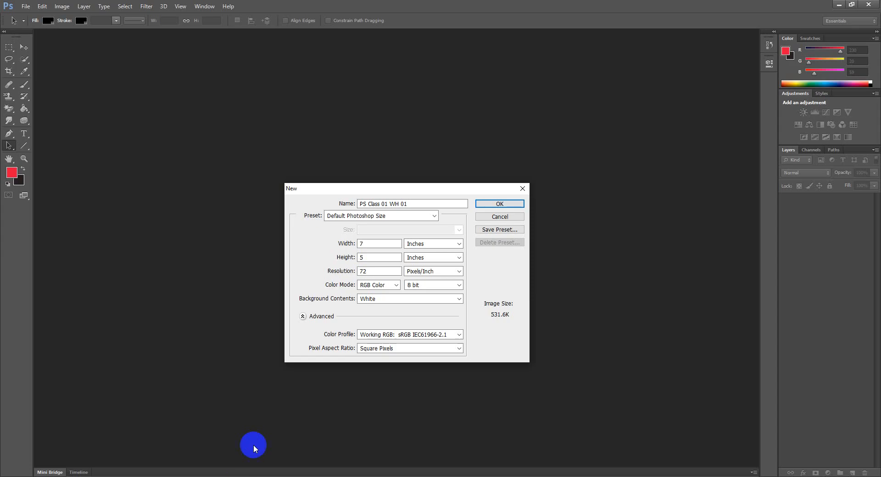
click(424, 261)
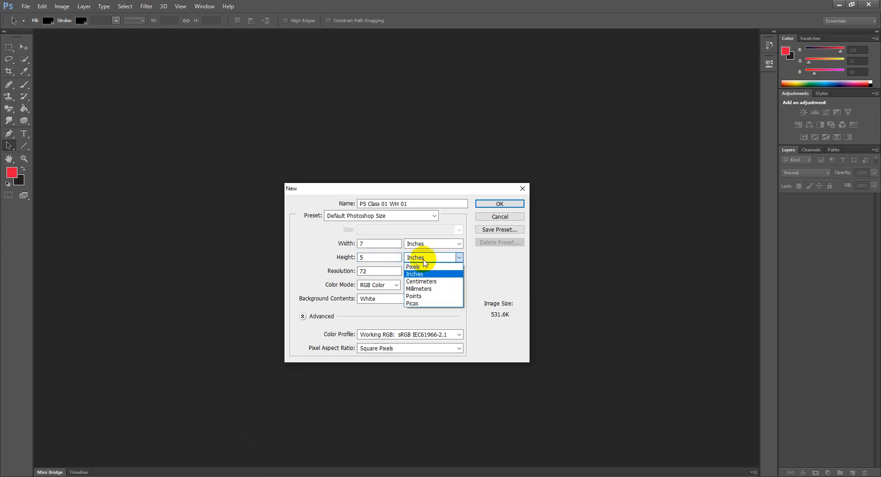
click(425, 261)
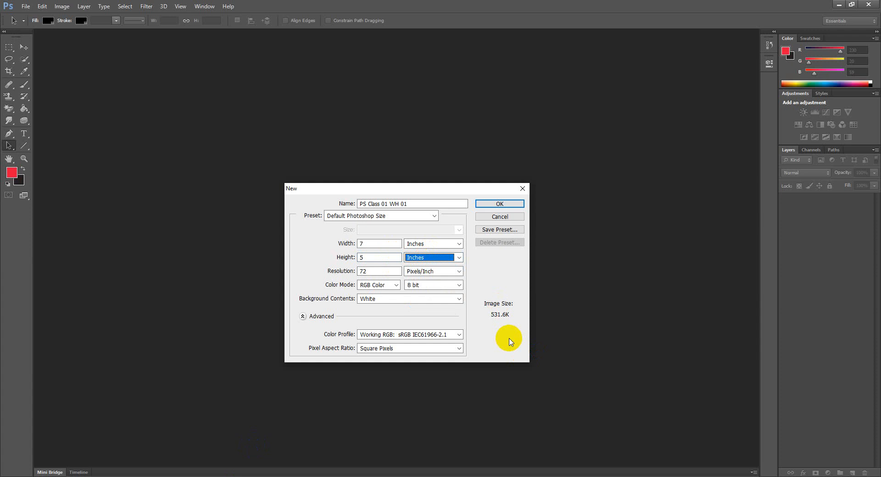
Switch the new document's dimension units to pixels, set its resolution to 10 pixels/inch and create it.
click(460, 257)
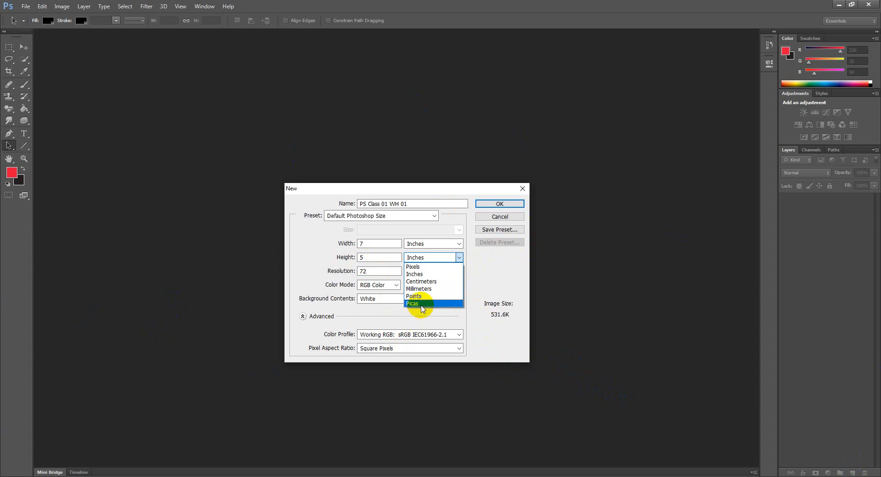
click(429, 268)
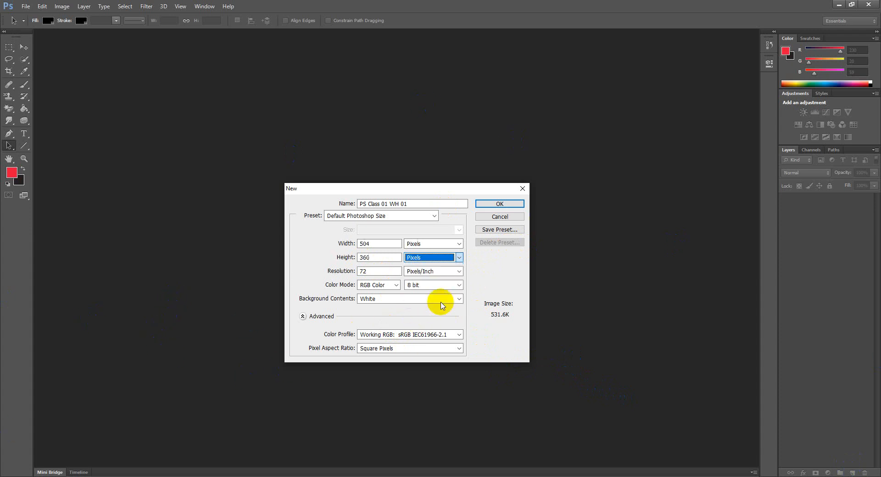
double_click(374, 272)
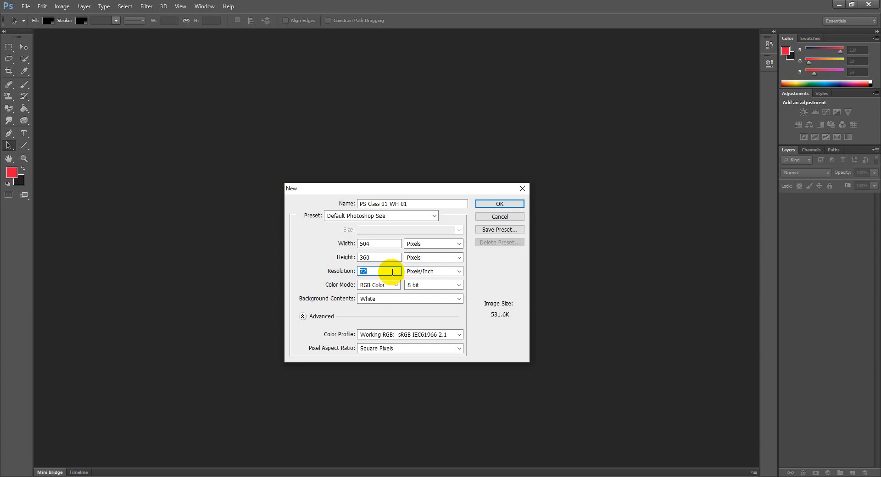
click(496, 476)
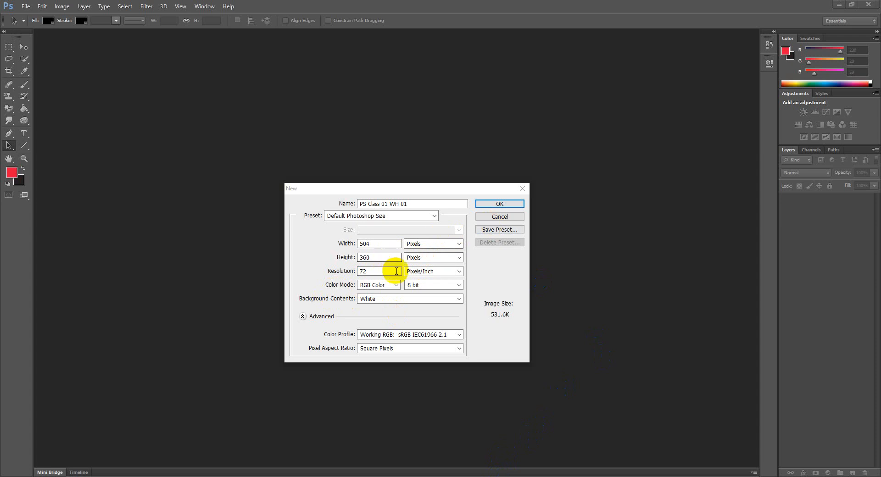
double_click(365, 271)
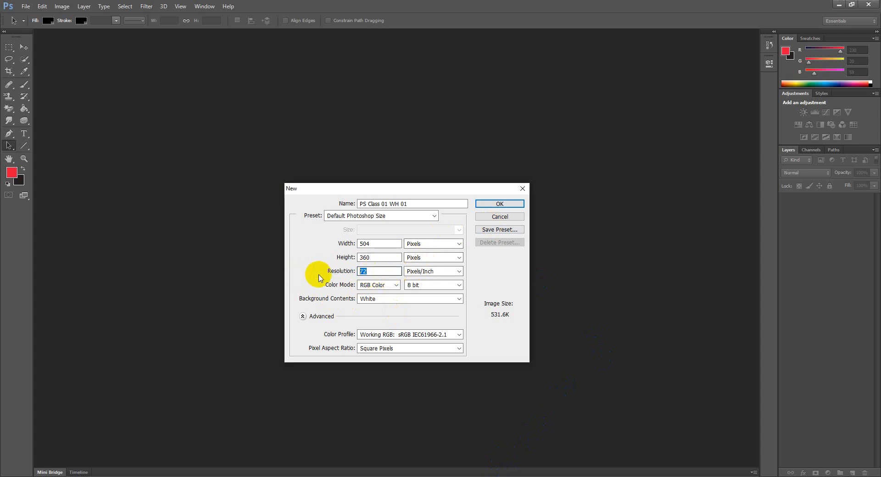
text(10)
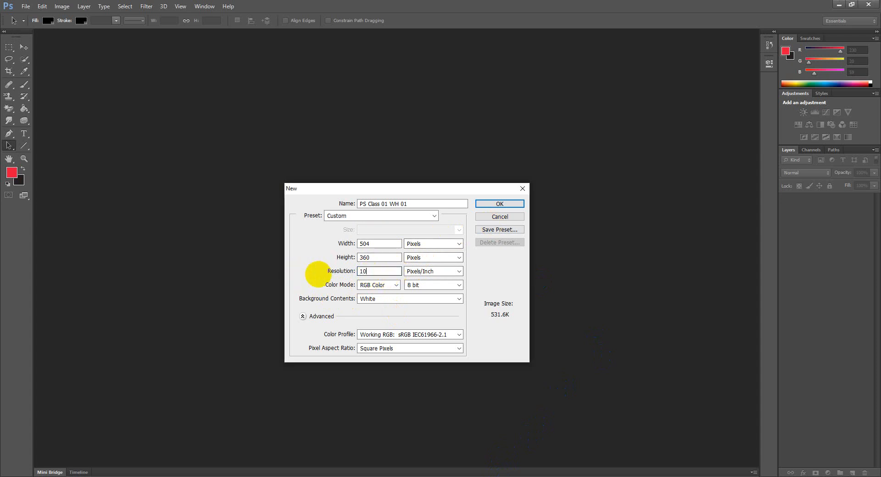
click(499, 205)
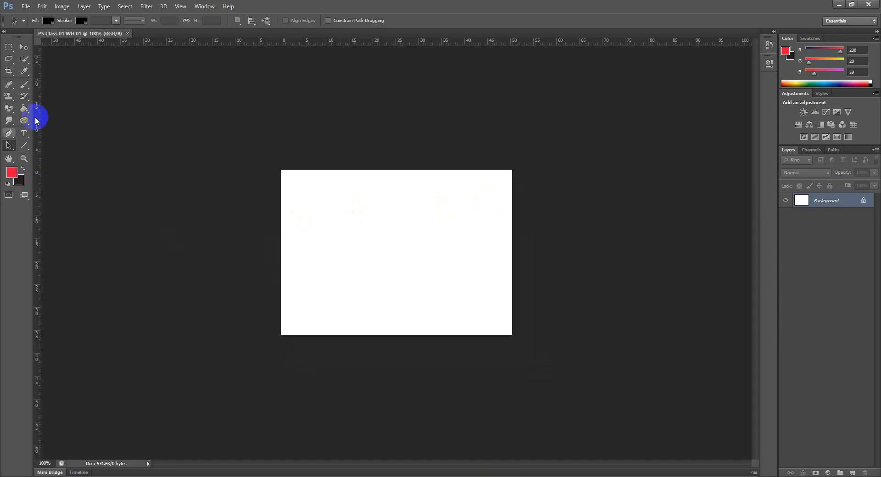
Fill the white canvas with the red foreground color using the Paint Bucket, and set the rulers to inches.
click(24, 108)
click(330, 191)
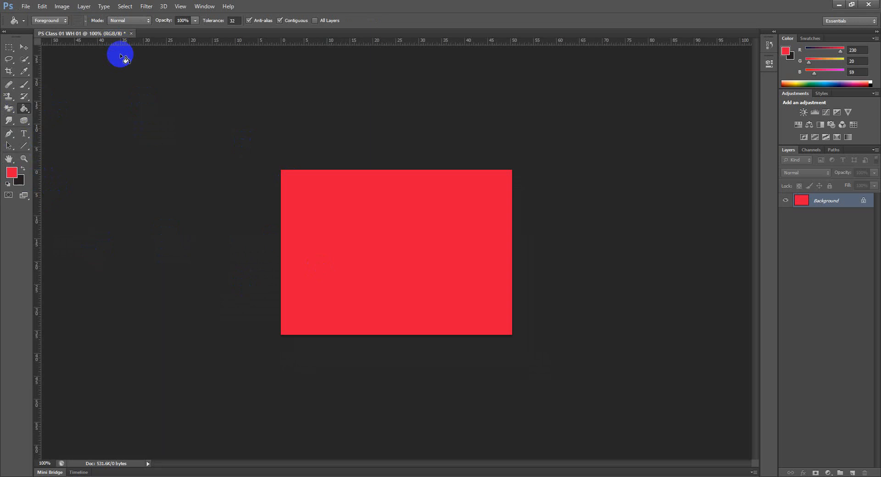
right_click(230, 42)
click(246, 50)
Magnify the canvas's upper-left corner to 3200% and examine how many pixels fit into each ruler inch.
scroll(363, 229, up, 8)
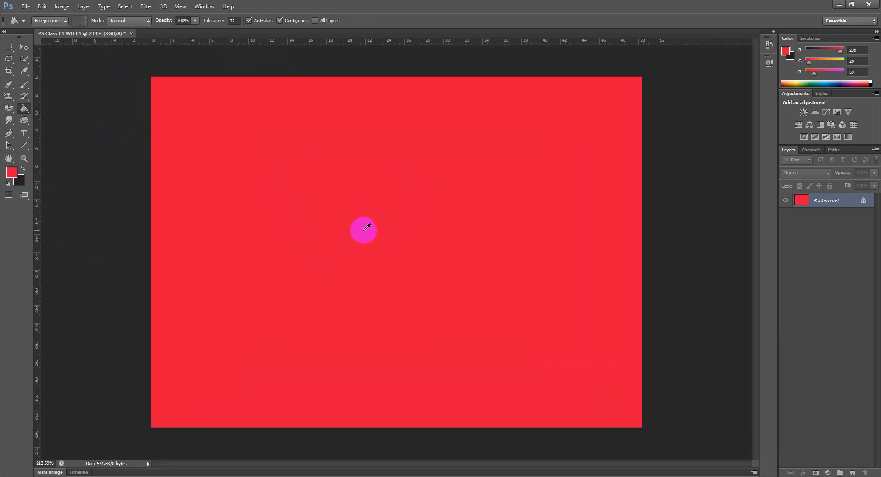
scroll(367, 227, up, 2)
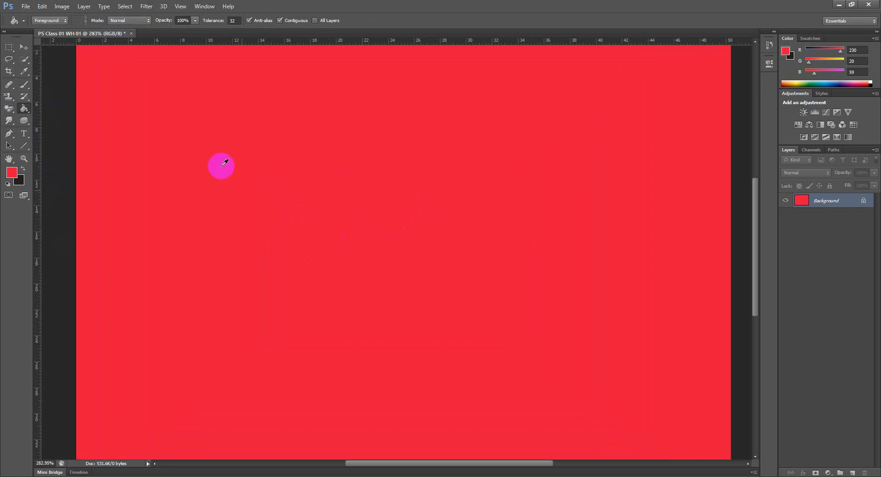
scroll(80, 52, up, 4)
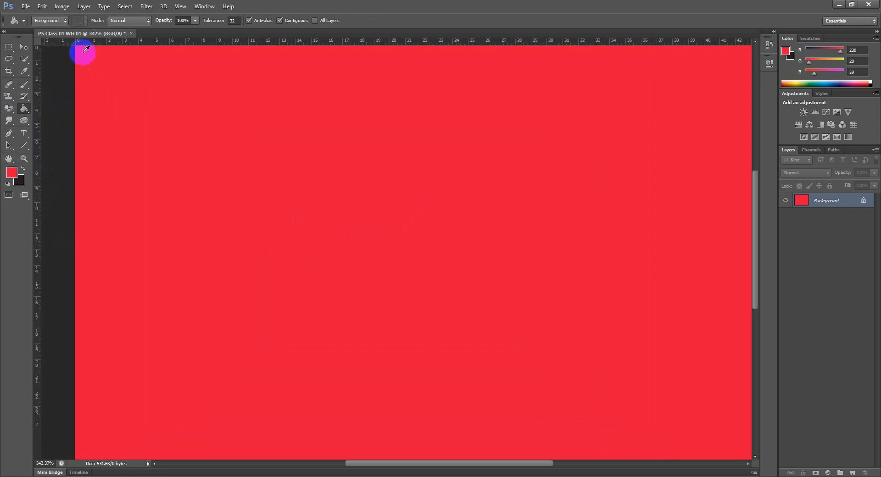
scroll(79, 45, up, 8)
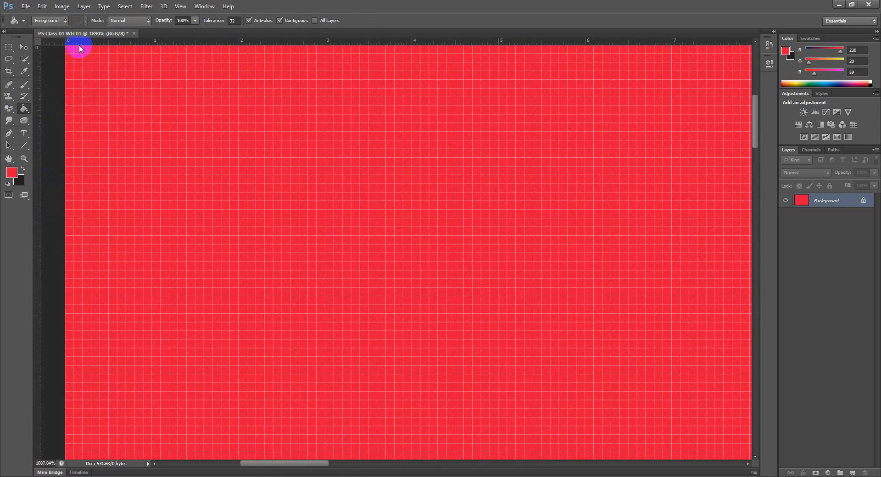
scroll(87, 49, up, 2)
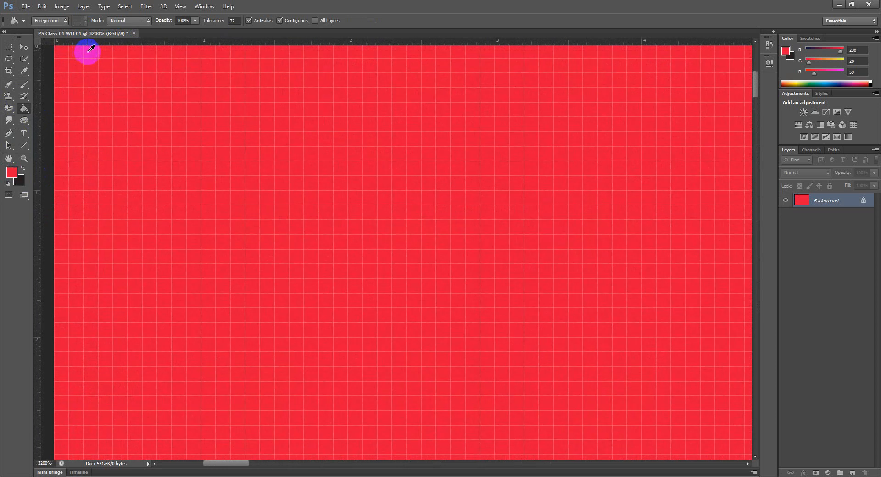
key(alt)
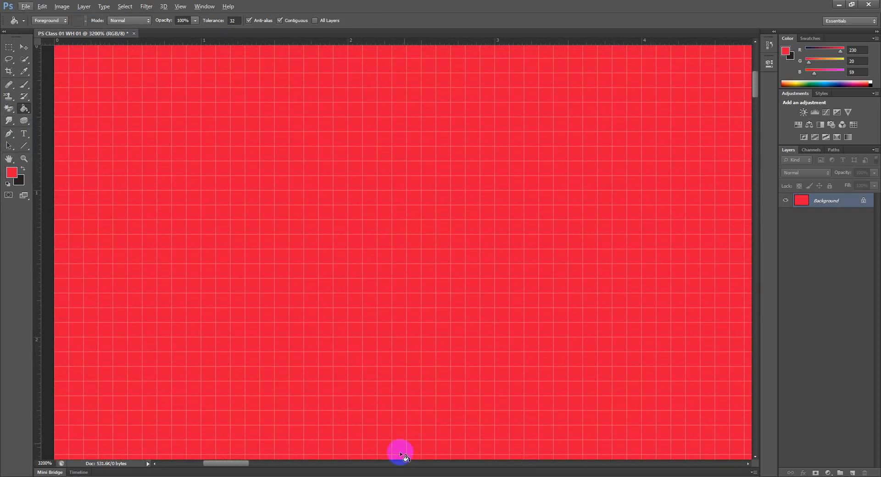
drag(221, 465, 224, 470)
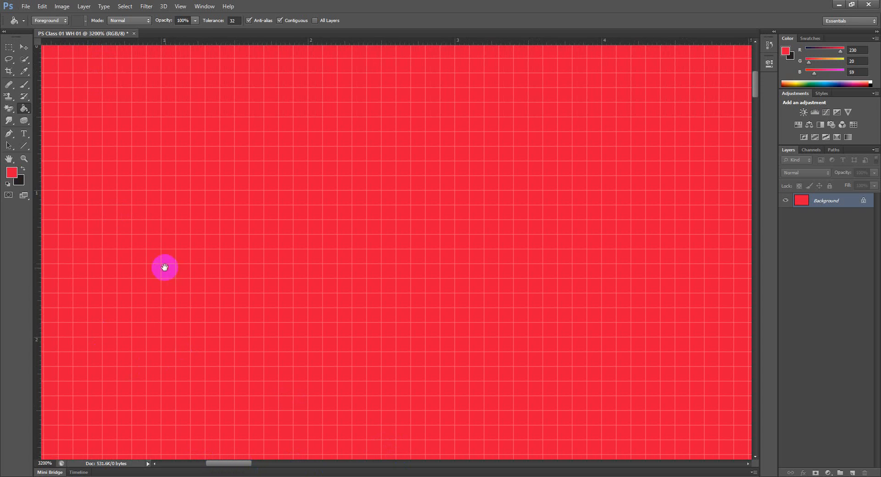
drag(165, 268, 191, 270)
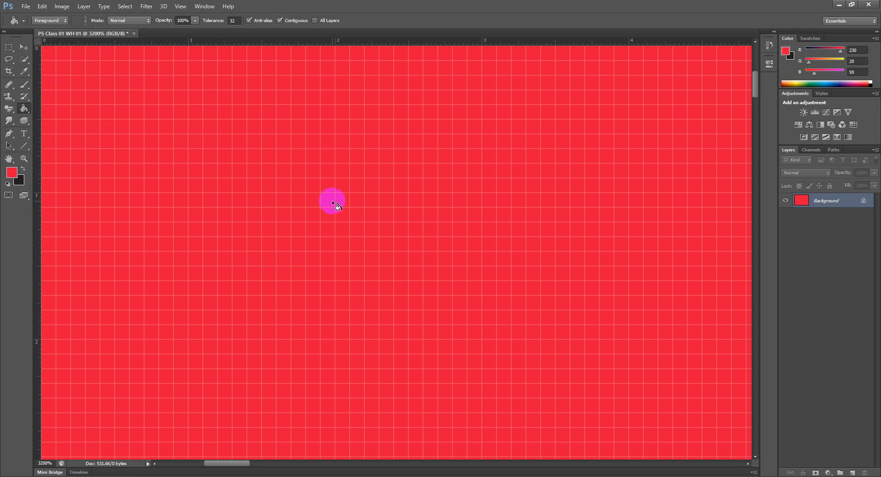
scroll(401, 277, down, 5)
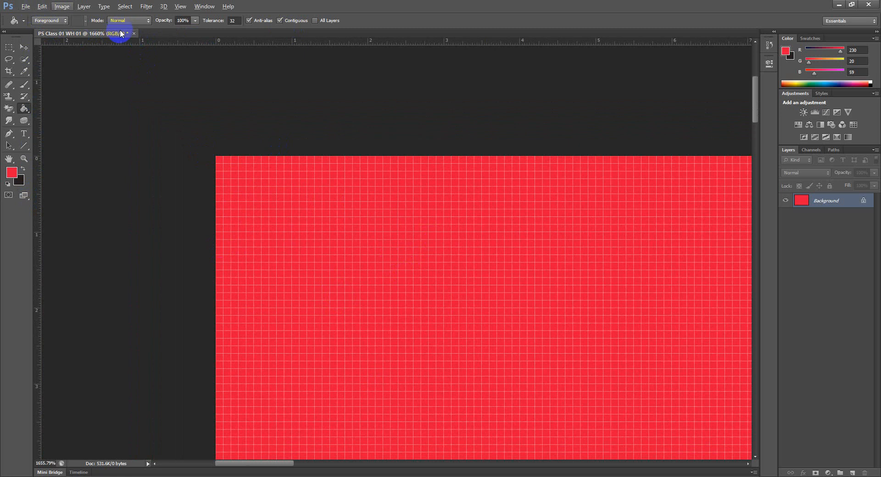
Create a second document named "PS Class 01 WH 01" with a resolution of 72 pixels/inch.
click(30, 9)
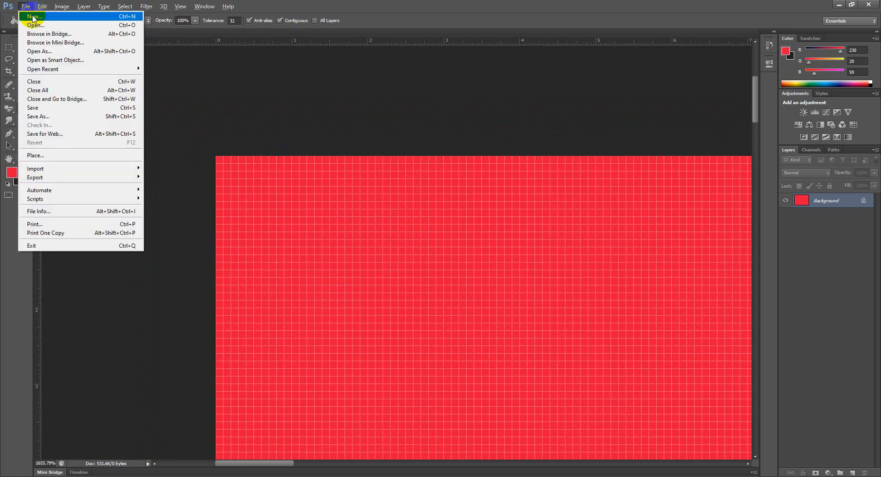
click(33, 17)
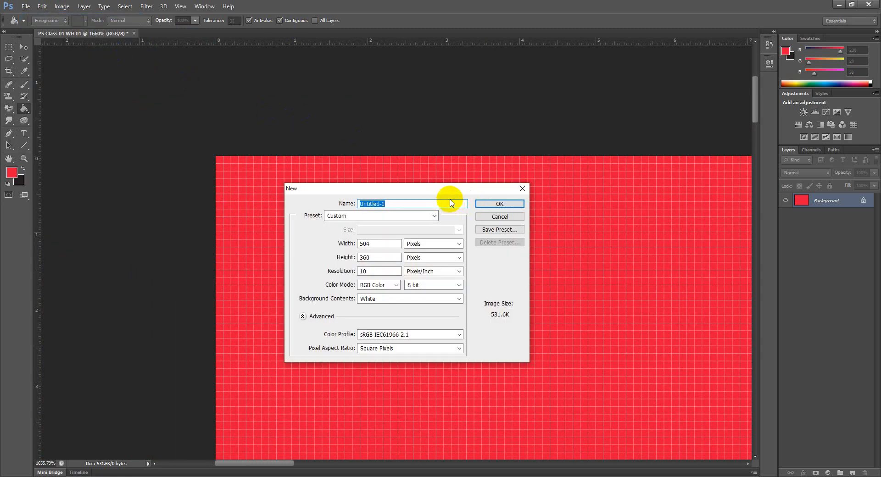
text(PS Class 01 WH 01)
double_click(365, 270)
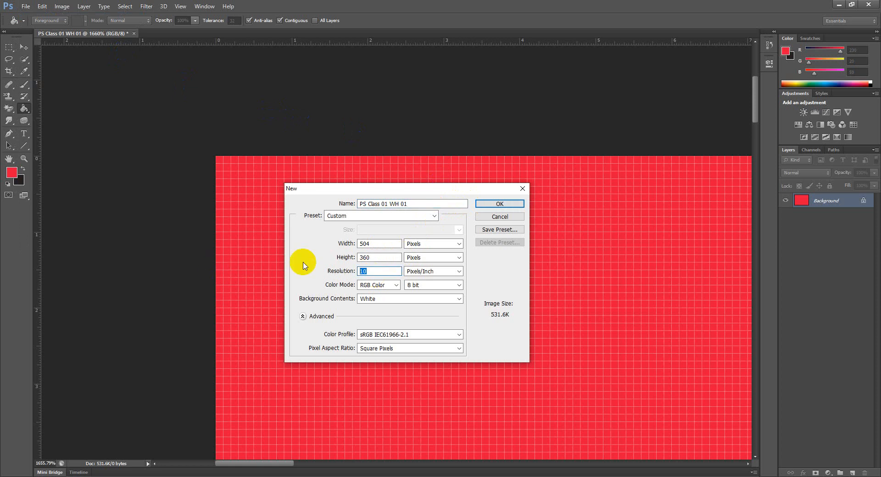
text(72)
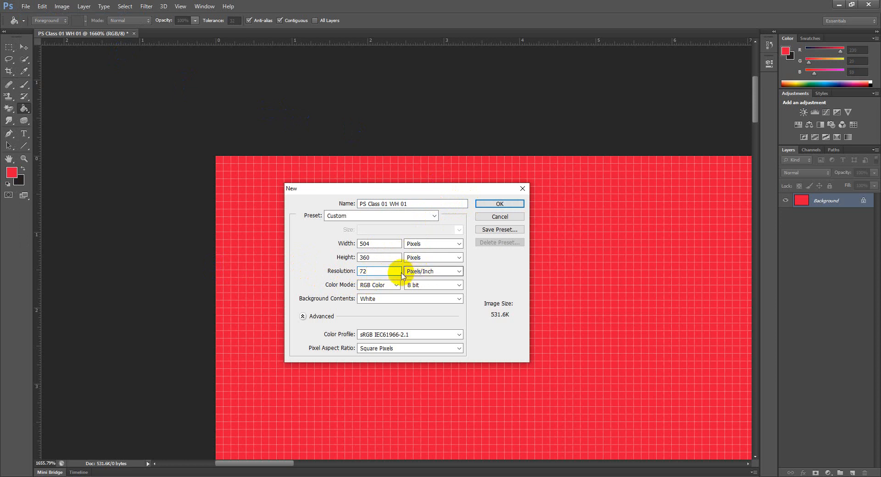
click(487, 204)
Fill the 72 pixels/inch canvas with the red foreground color and inspect its pixel grid against the ruler.
click(336, 262)
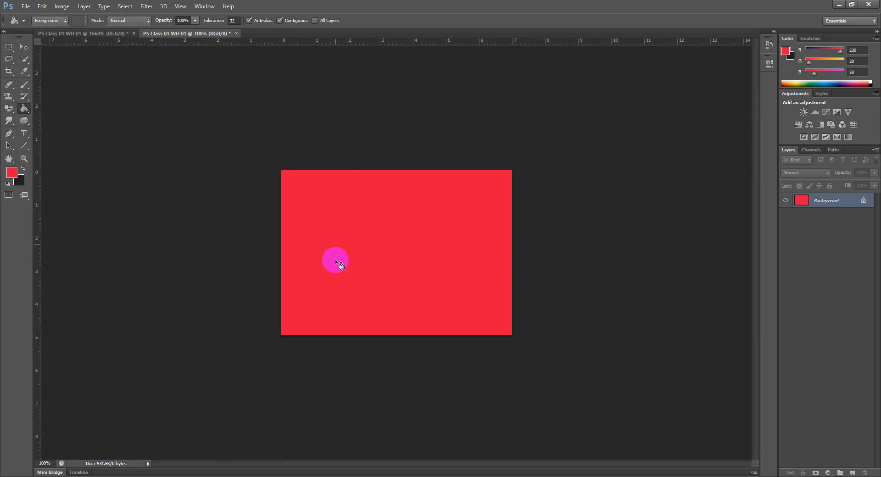
scroll(314, 216, up, 5)
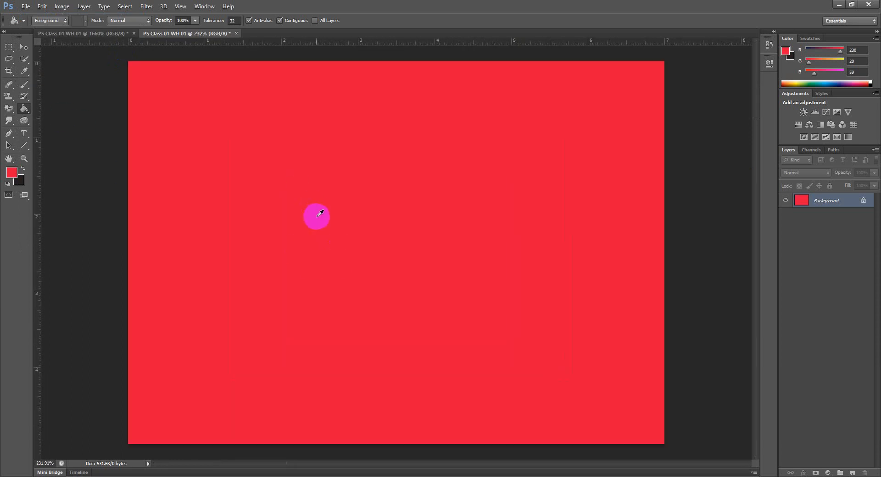
scroll(152, 131, up, 8)
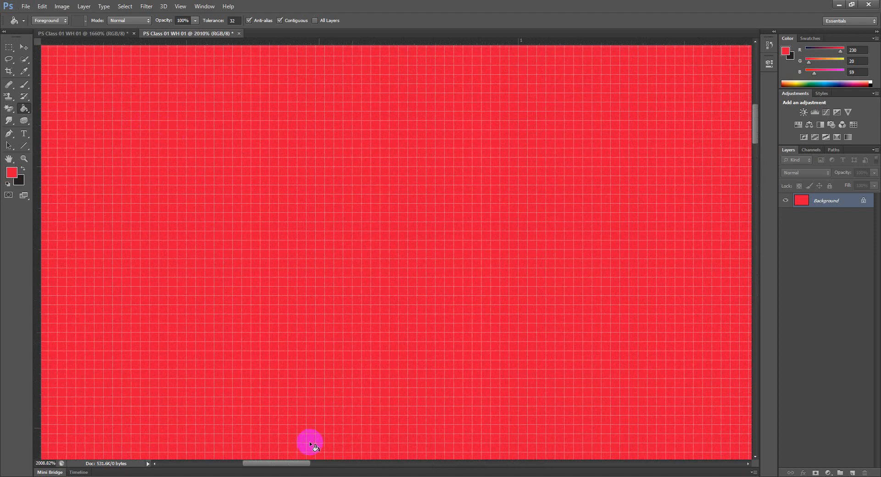
drag(290, 464, 295, 464)
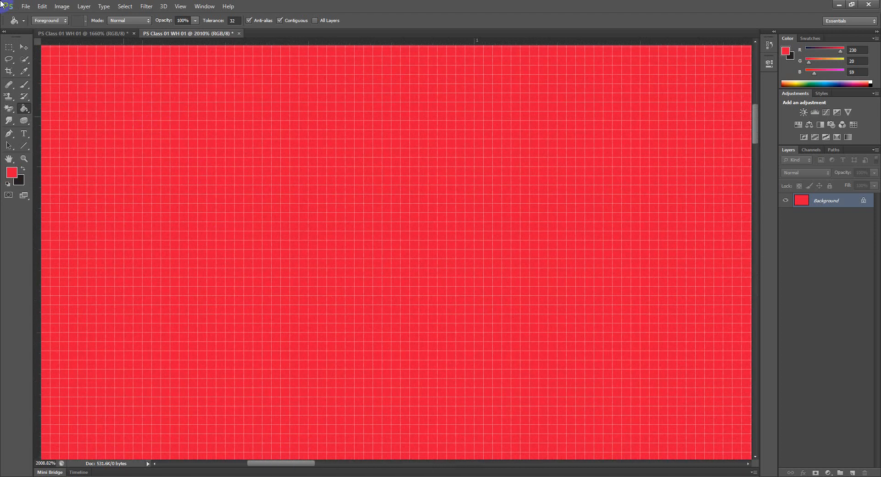
Close both open documents without saving their changes.
click(238, 34)
click(440, 181)
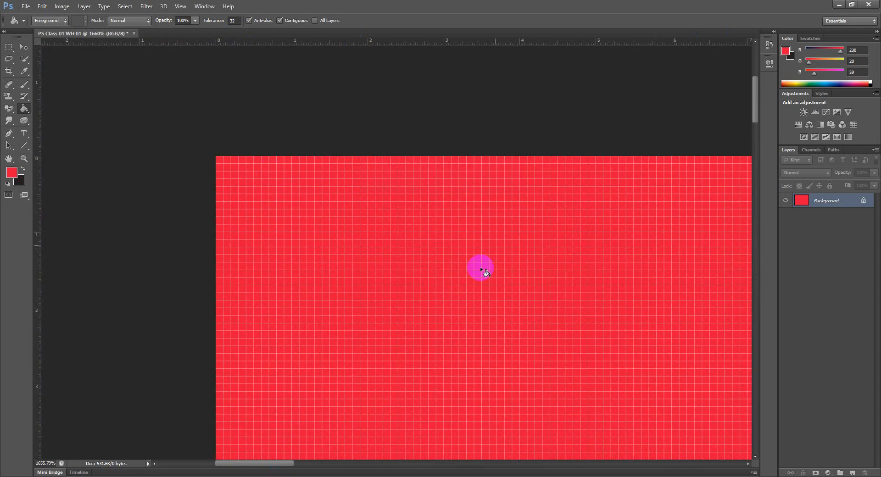
click(134, 34)
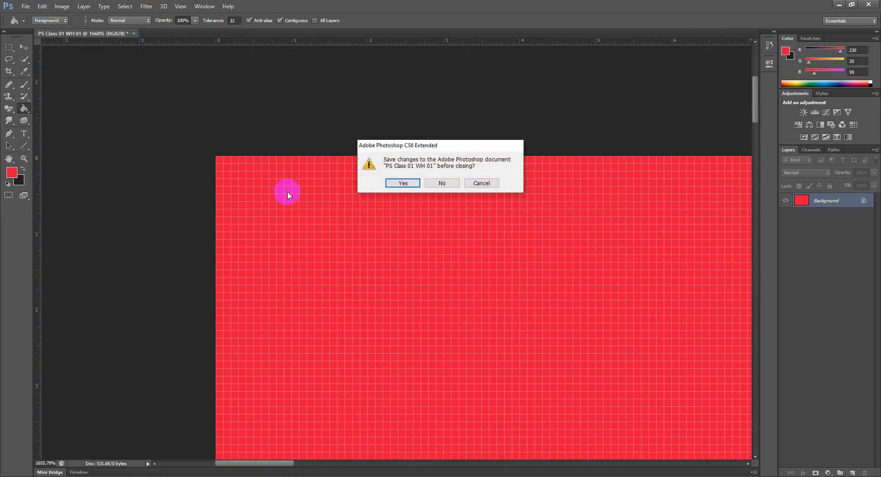
click(441, 183)
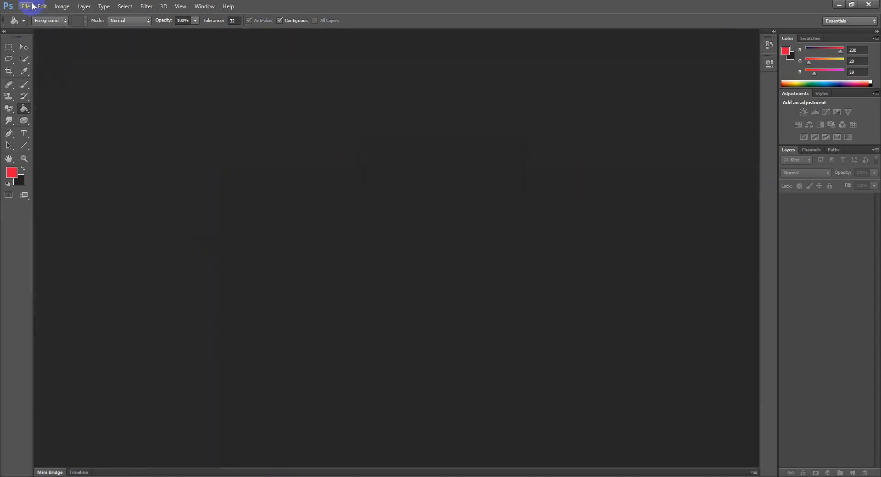
Start another new document and name it "PS Class 01 WH 01".
click(33, 6)
click(37, 17)
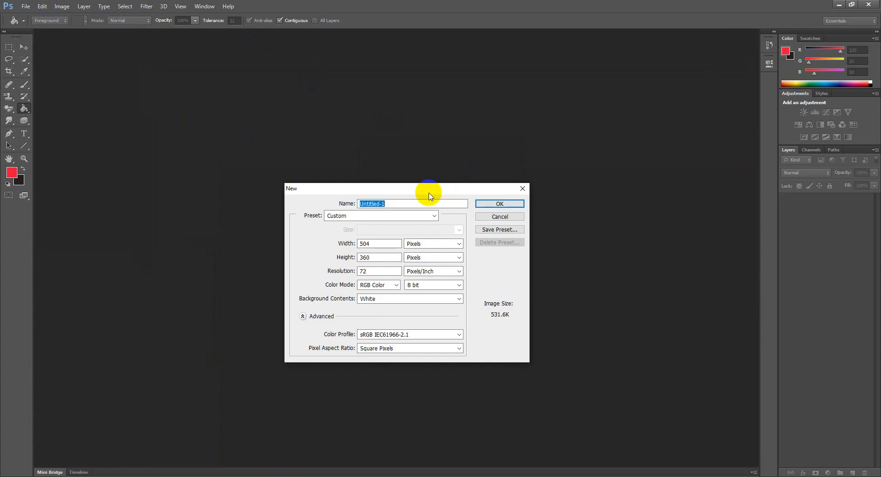
text(PS Class 01 WH 01)
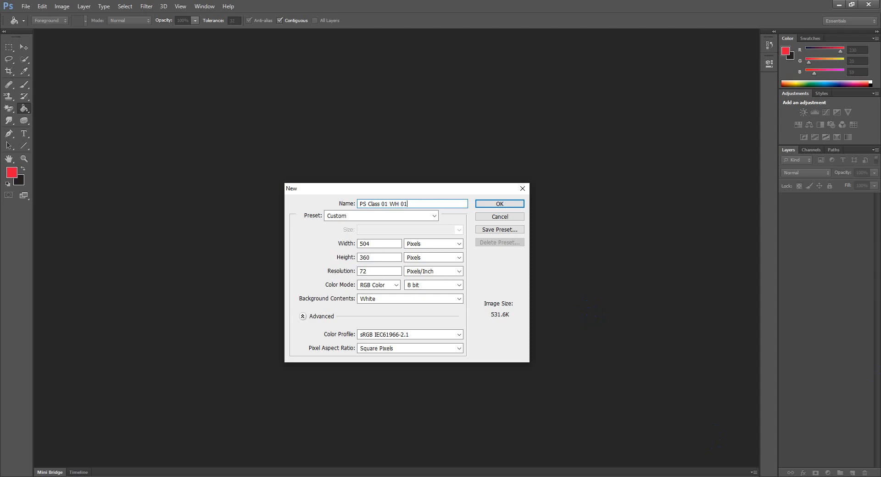
Compare the color mode setting with the newer New Document dialog pictured in the browser, and return to Photoshop.
click(496, 476)
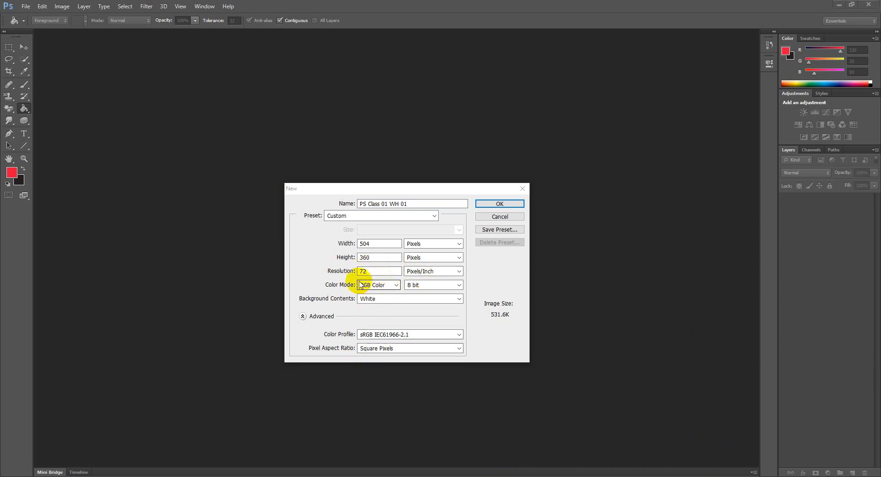
click(388, 286)
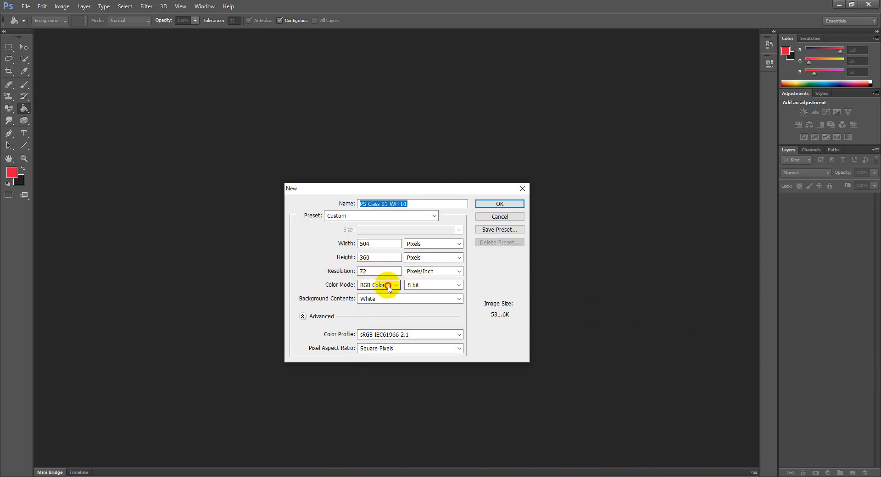
click(390, 287)
click(344, 476)
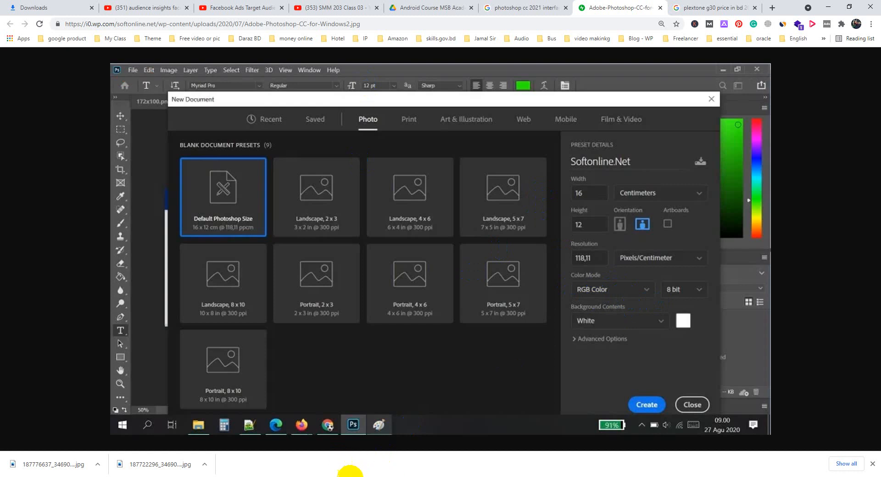
click(235, 476)
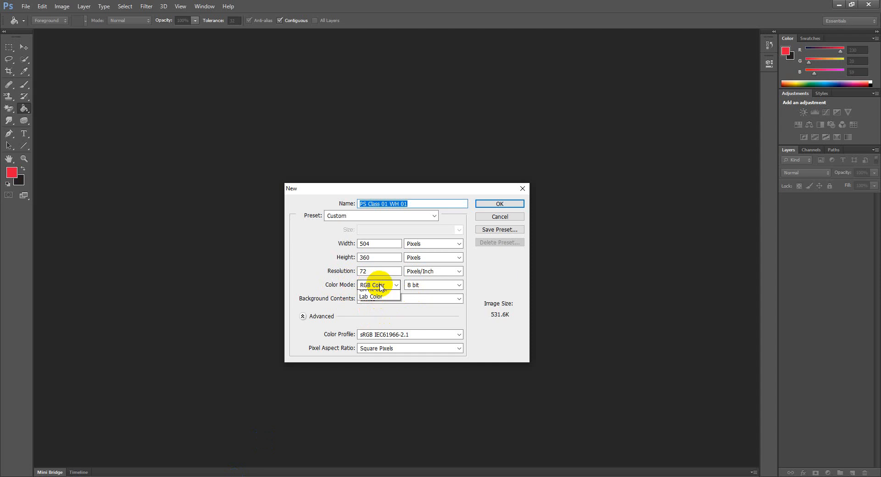
Review the available color modes for the new document and keep RGB Color selected.
click(374, 285)
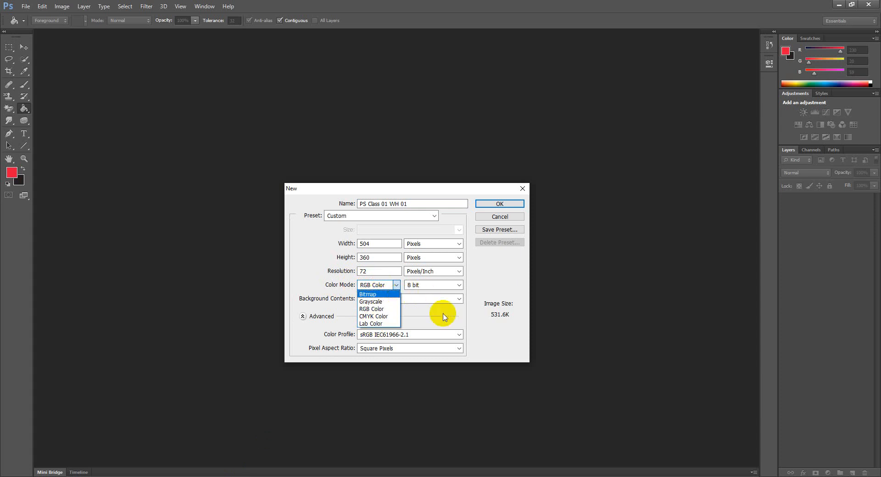
click(388, 309)
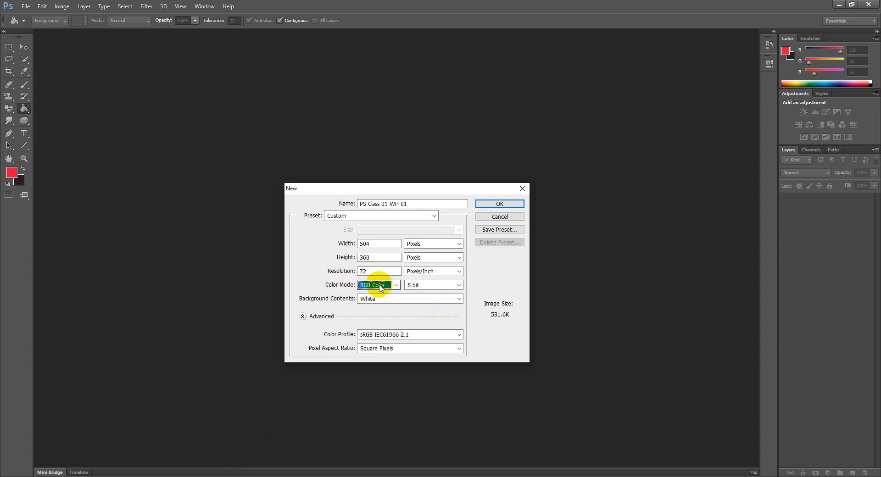
click(384, 288)
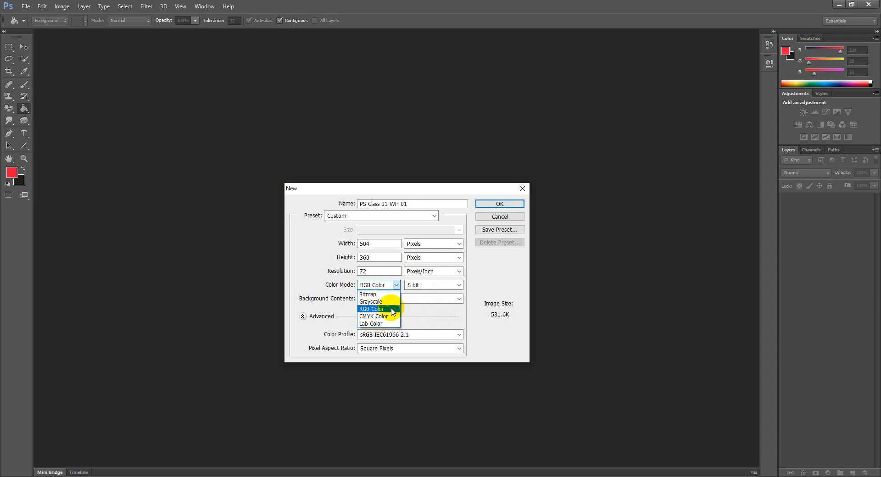
click(414, 316)
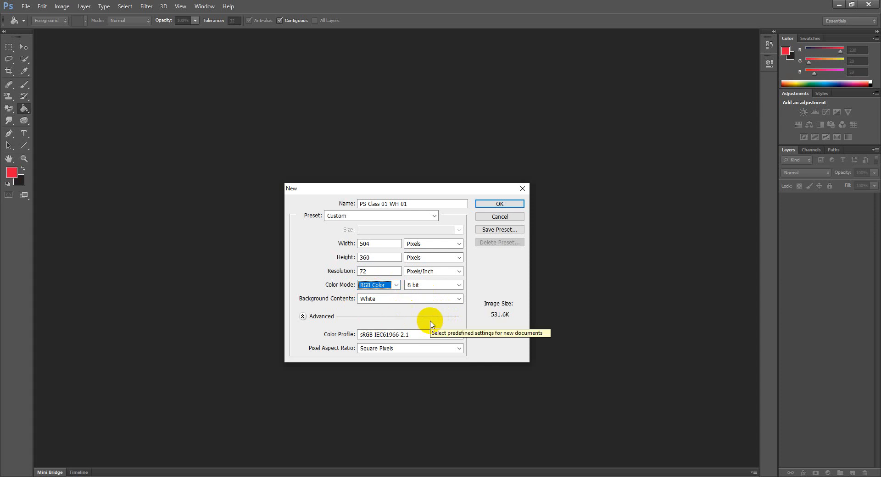
click(376, 287)
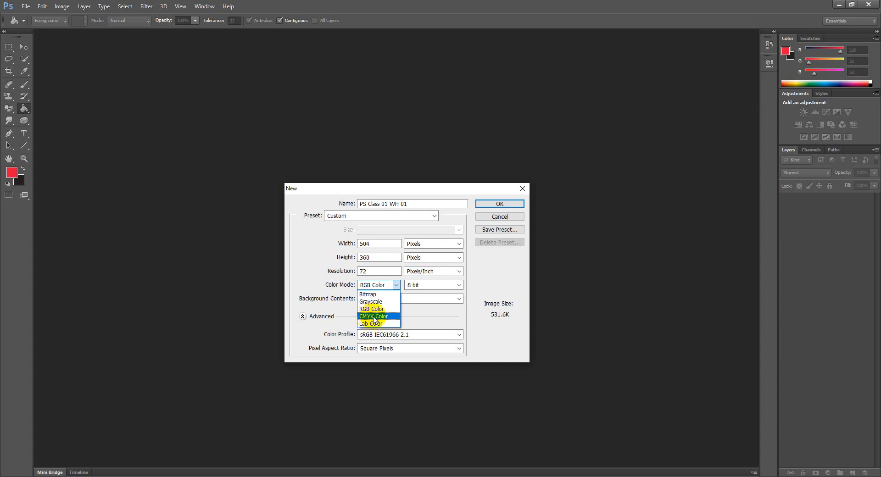
click(412, 312)
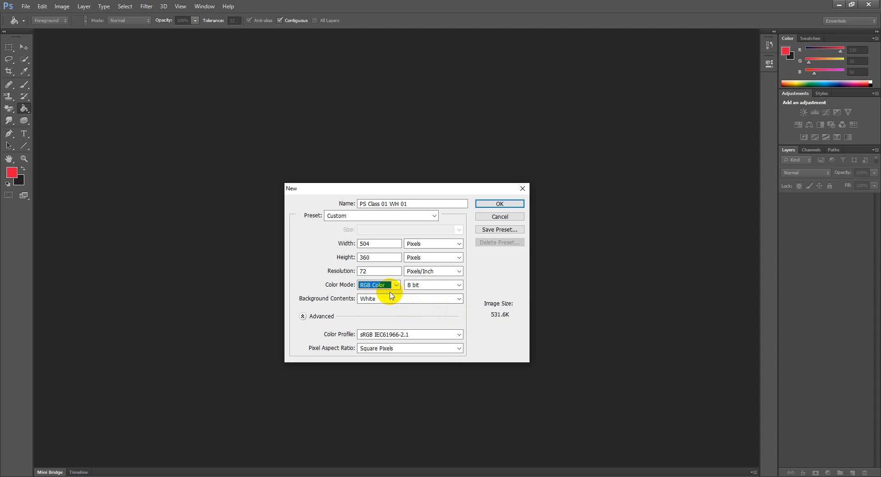
Alternate the bit depth between 16 bit and 8 bit to compare the image size, ending on 8 bit.
click(422, 288)
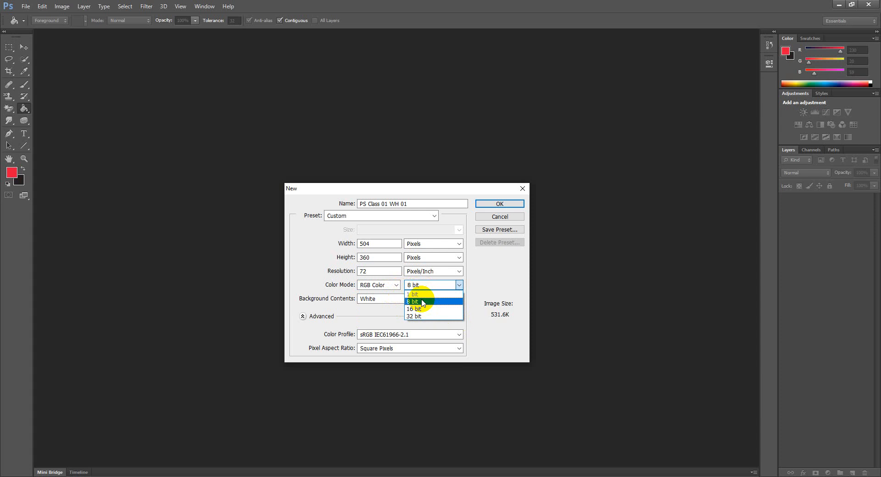
click(422, 309)
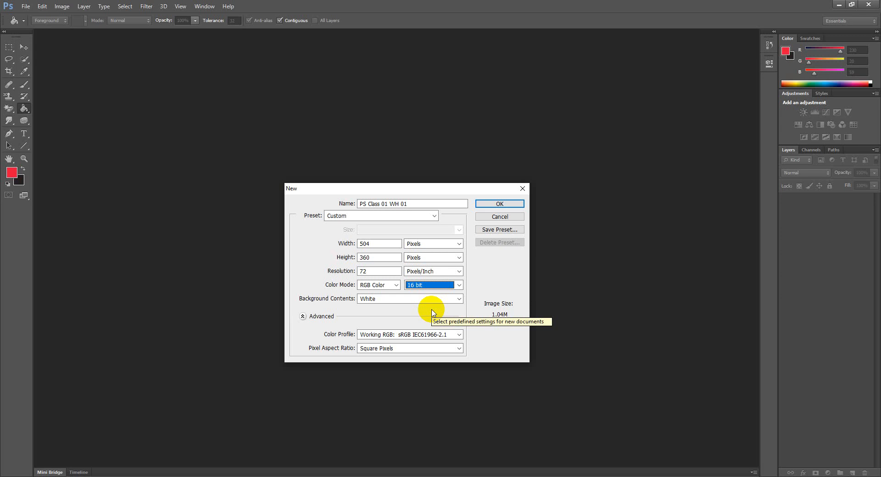
click(437, 286)
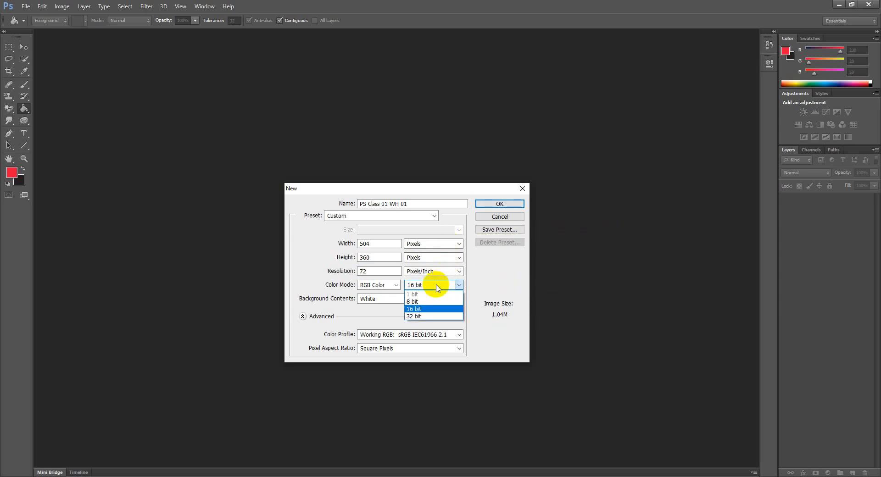
click(417, 302)
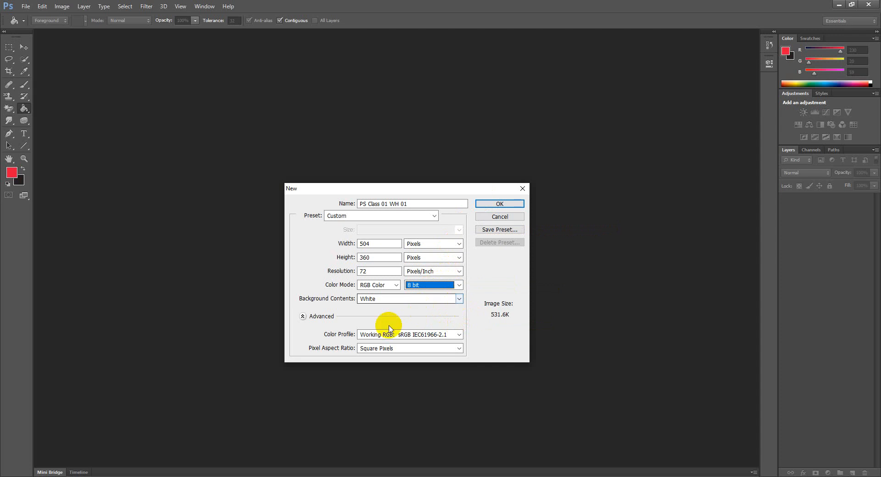
click(437, 285)
click(419, 309)
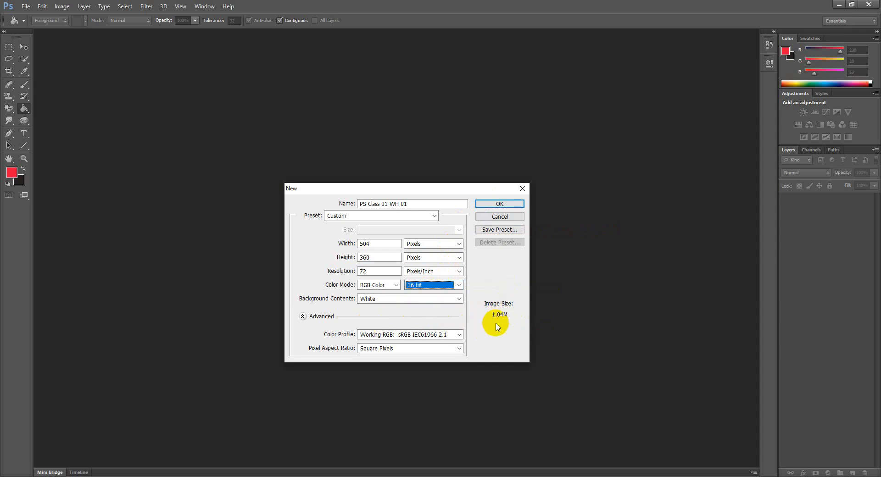
click(441, 285)
click(420, 300)
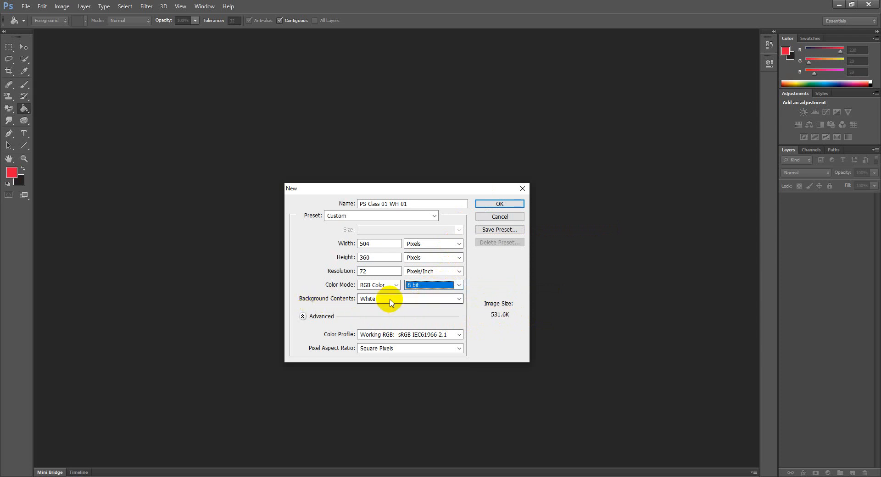
Set the background contents to Background Color and create the "PS Class 01 WH 01" document.
click(391, 302)
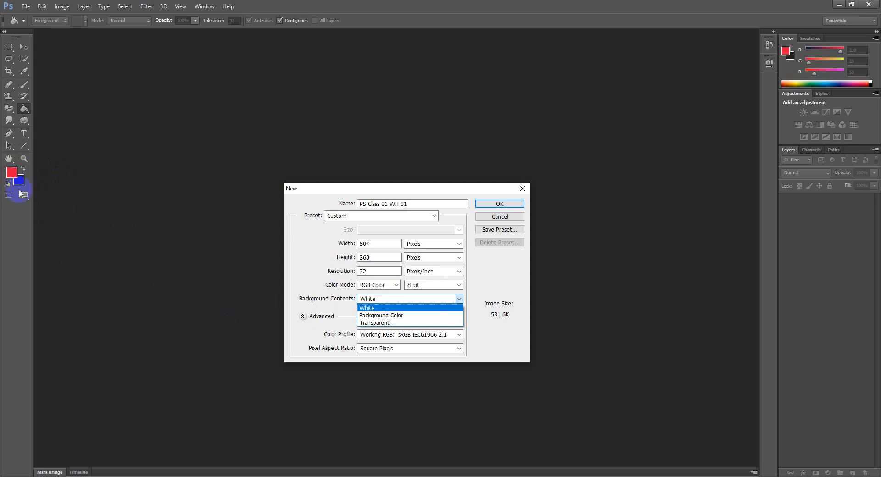
click(381, 317)
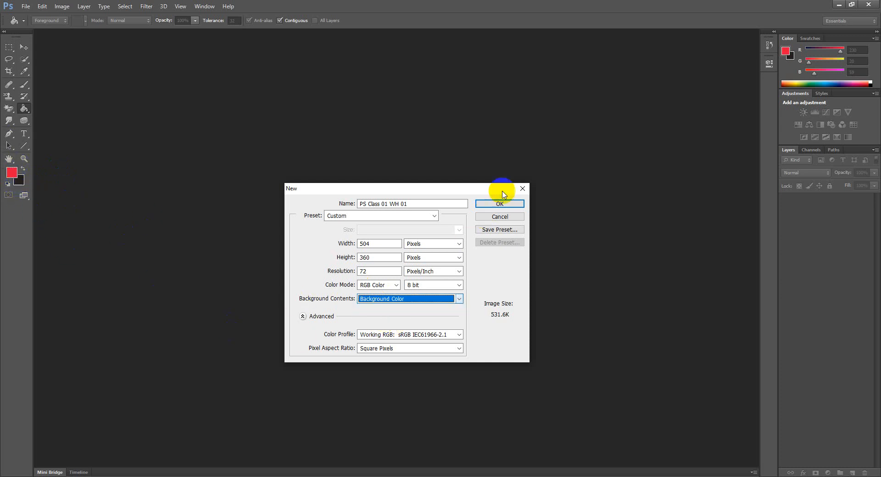
click(499, 203)
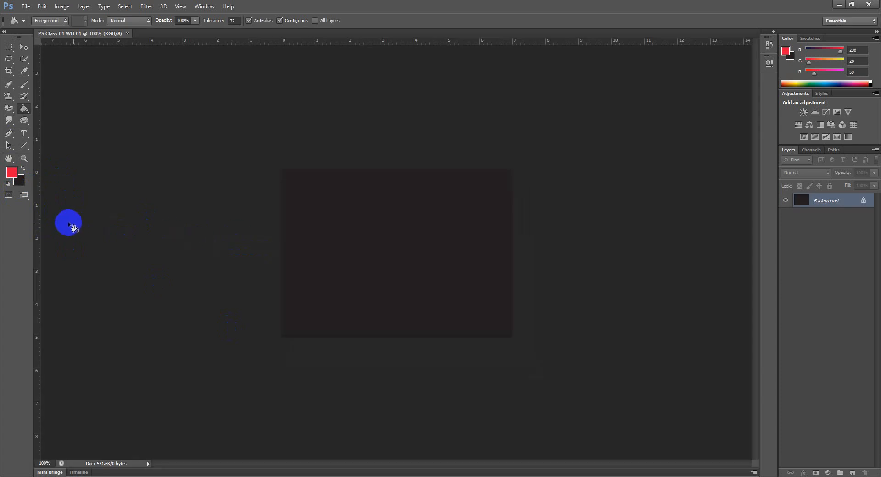
Swap the foreground and background colors, and create another document that uses the red background color.
click(23, 169)
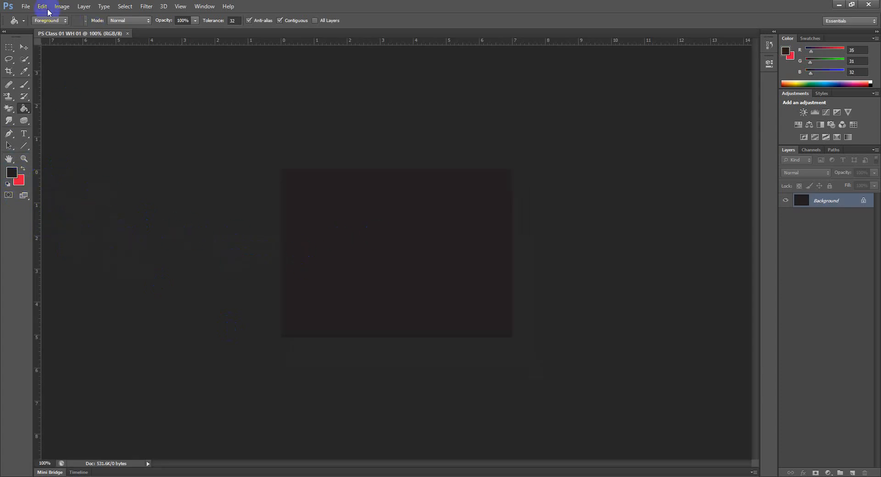
click(25, 6)
click(36, 16)
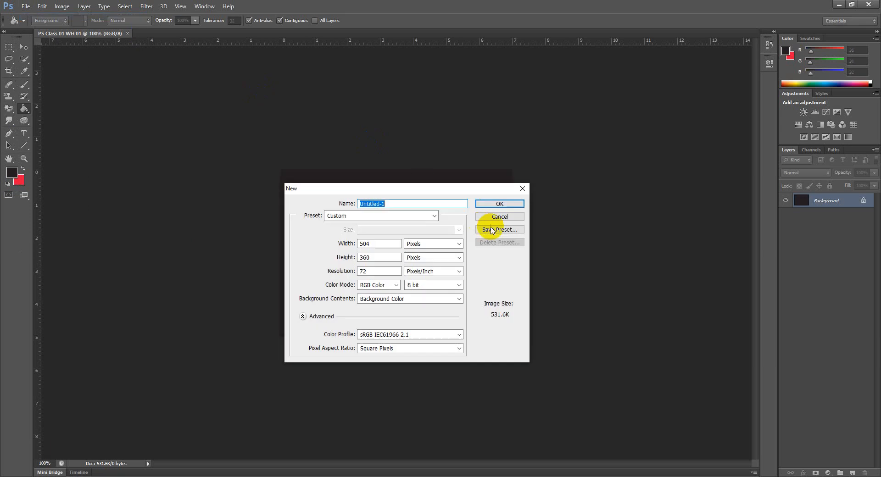
click(494, 209)
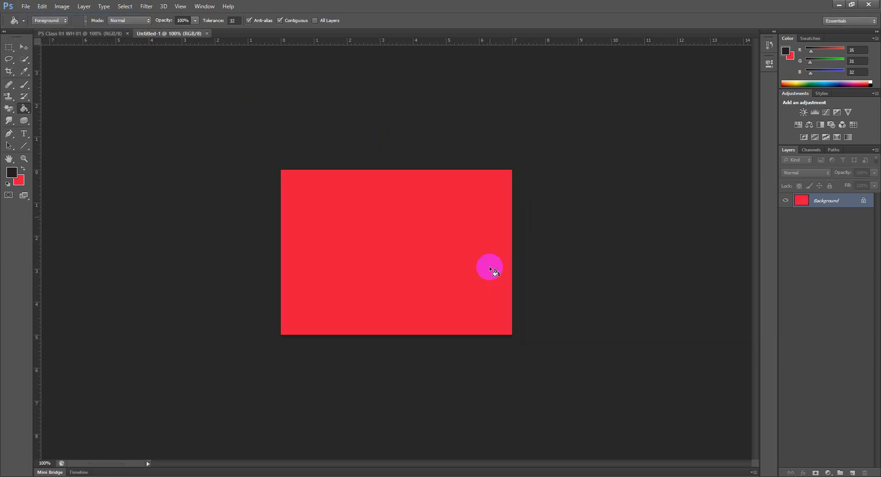
Close both open documents and create a document with white background contents from the Default Photoshop Size preset.
click(207, 34)
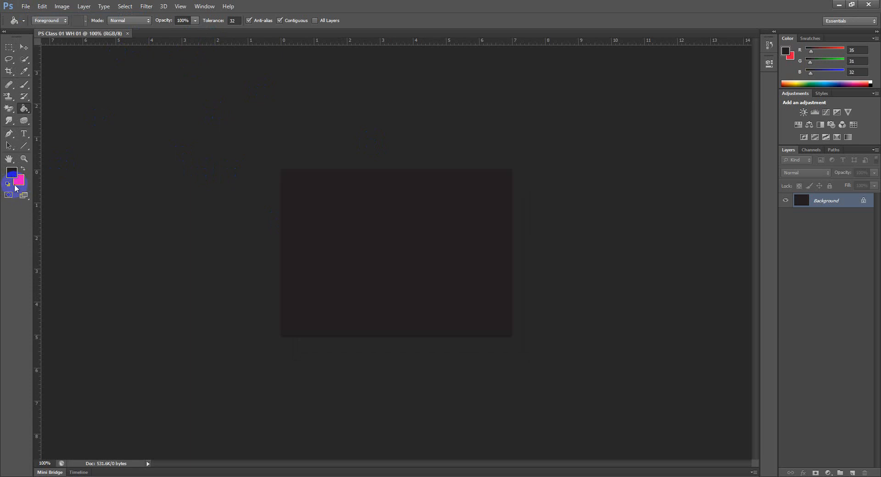
click(128, 34)
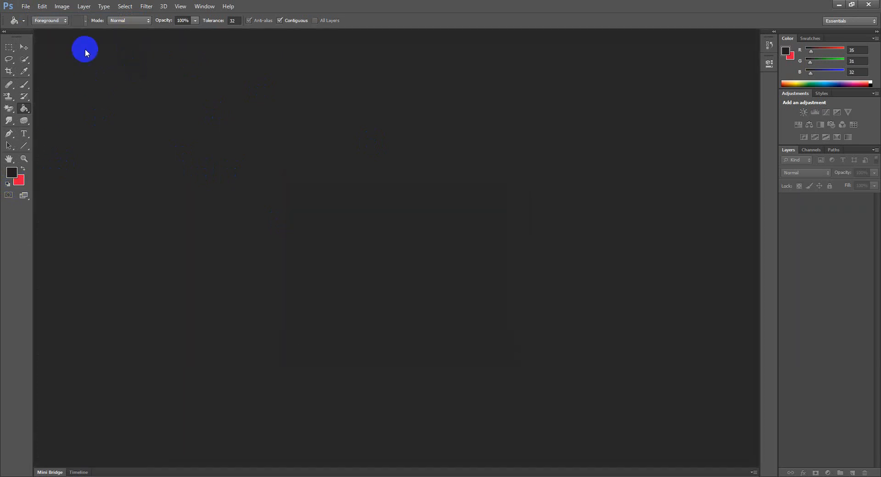
click(25, 6)
click(42, 16)
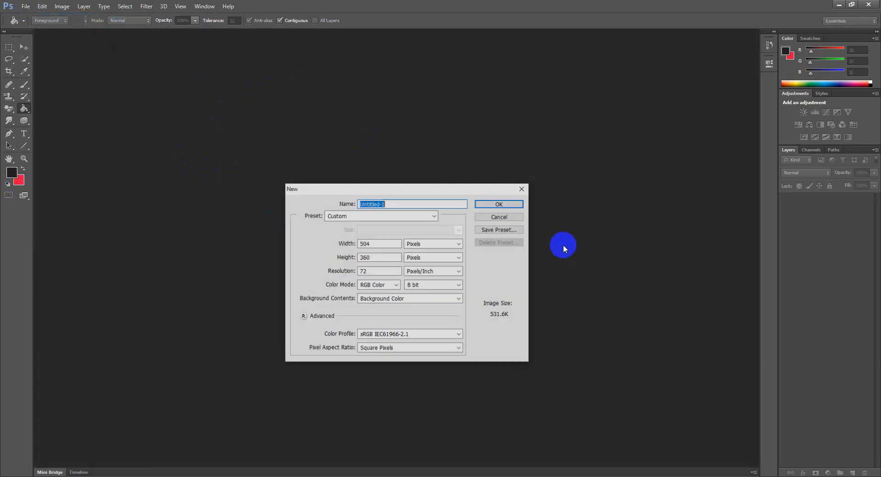
click(399, 299)
click(387, 309)
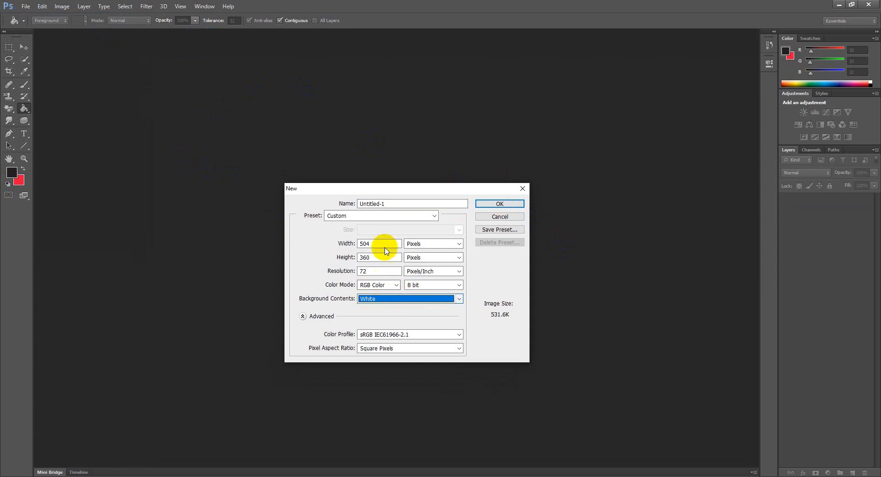
click(376, 216)
click(372, 233)
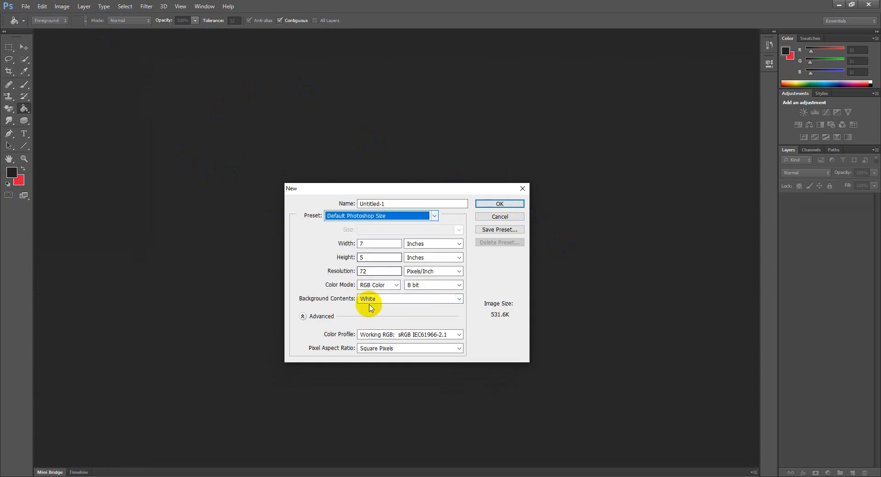
click(491, 205)
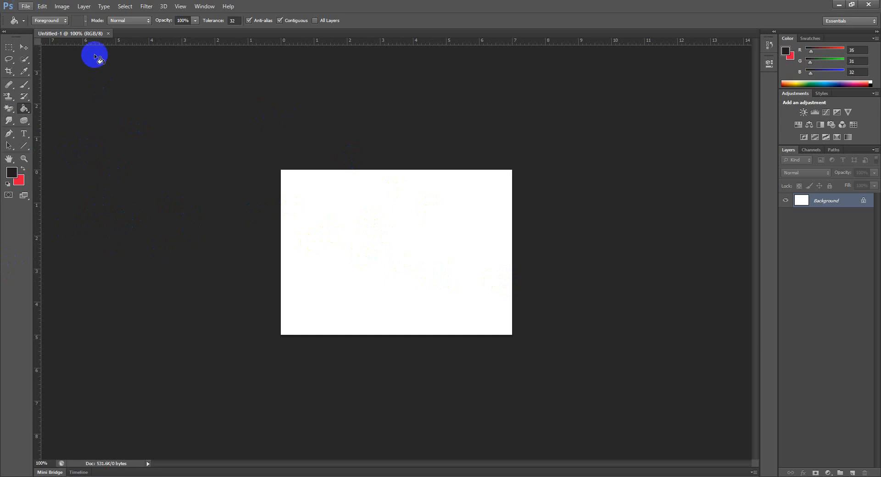
Activate the Rectangular Marquee tool.
click(7, 47)
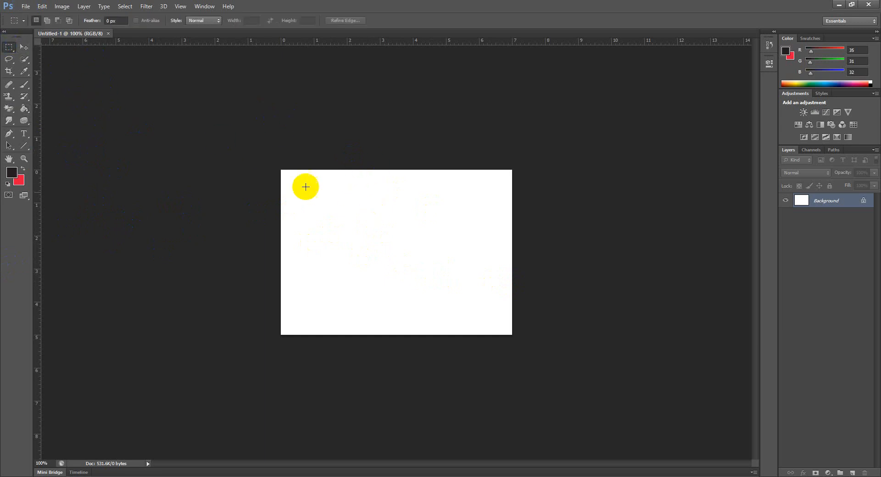
click(26, 6)
click(78, 49)
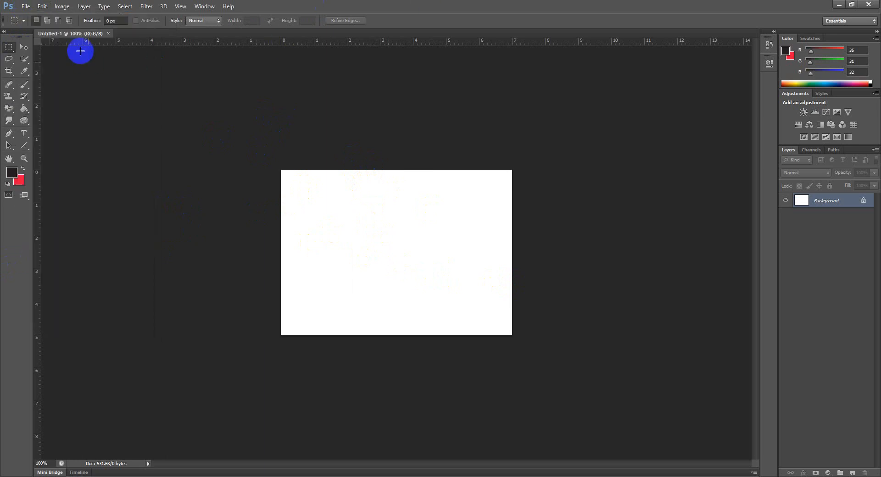
Review the settings for another new document without creating it.
click(25, 6)
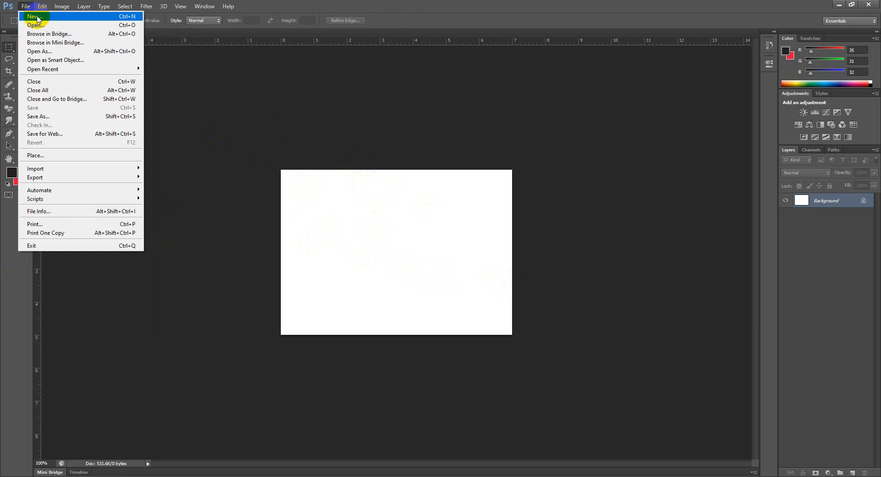
click(37, 18)
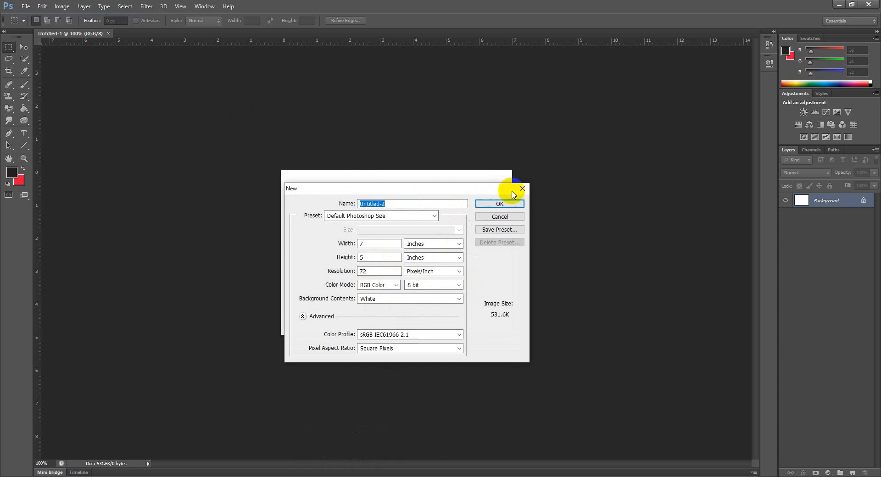
key(Escape)
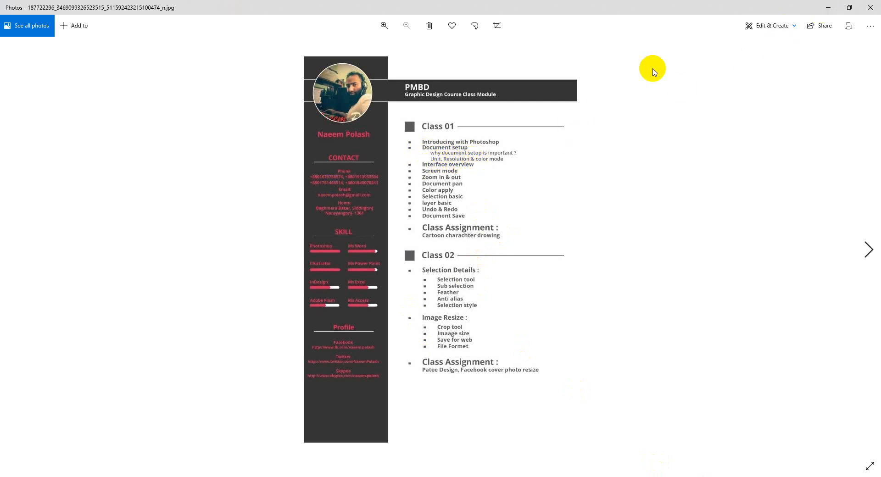
Check the class module outline in the Photos viewer and return to the blank canvas in Photoshop.
click(826, 7)
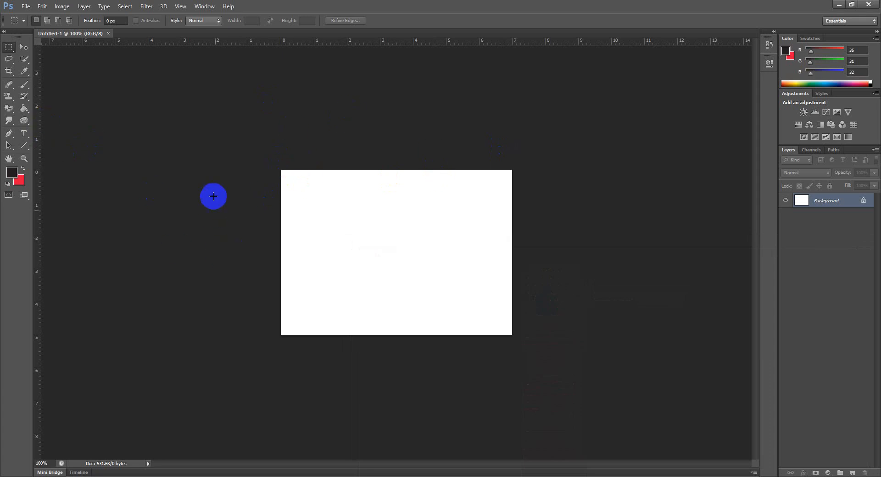
click(432, 181)
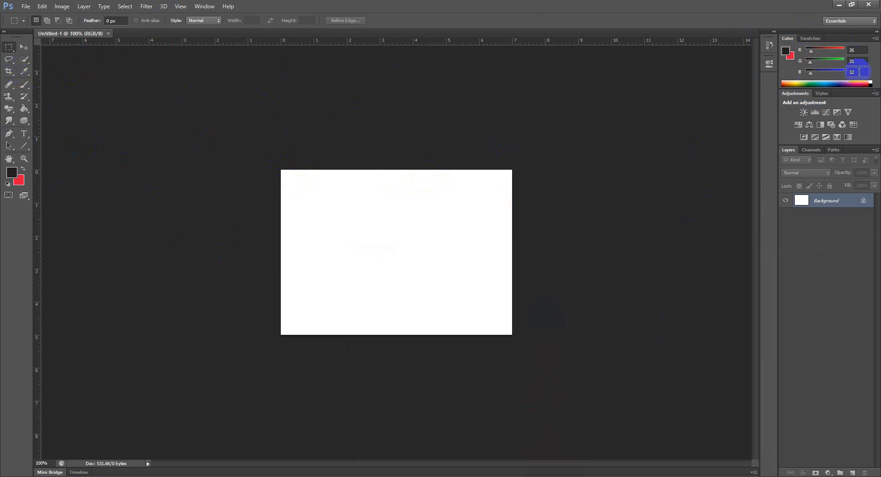
Undock and close the Layers, Adjustments and Color panel groups after a look at the Styles presets.
click(815, 94)
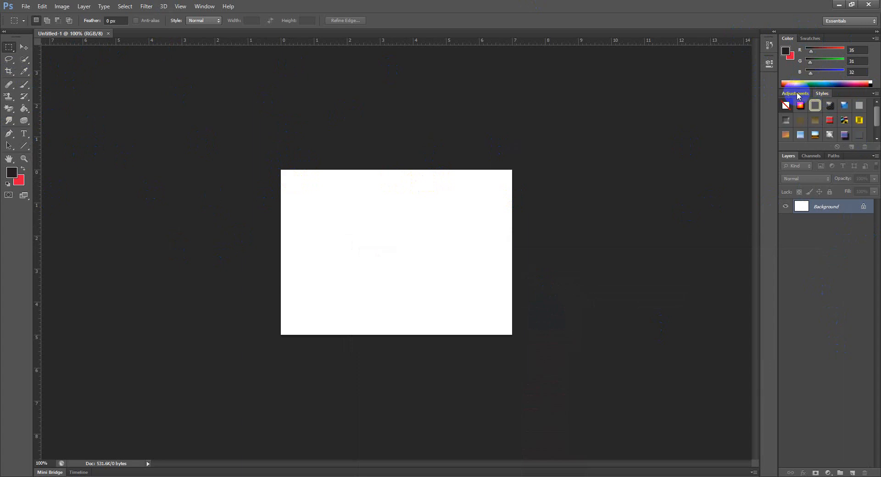
click(795, 94)
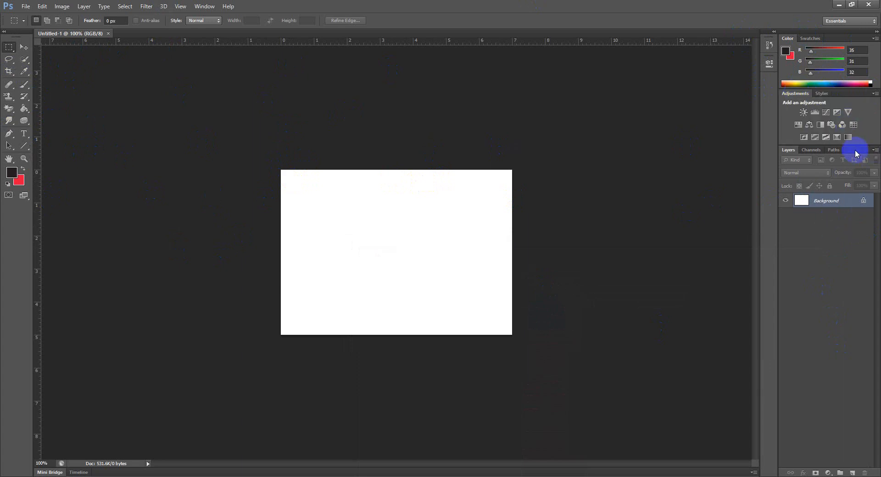
drag(858, 152, 750, 199)
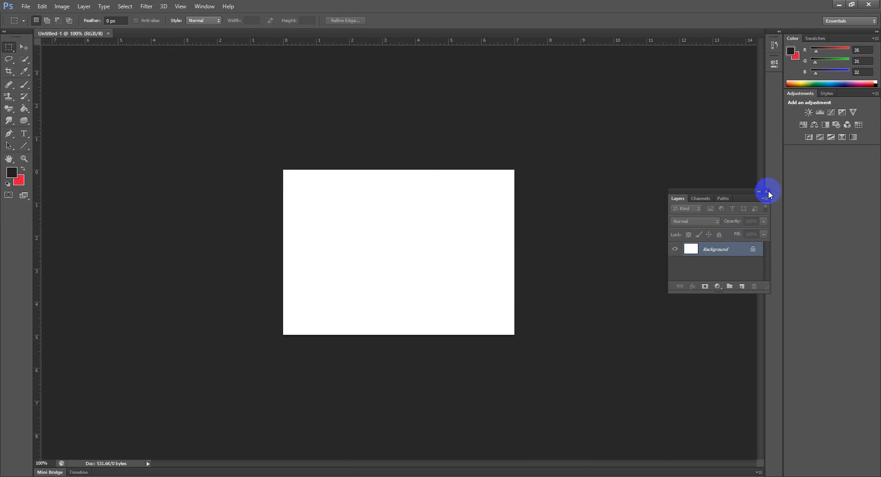
click(767, 191)
drag(852, 96, 706, 130)
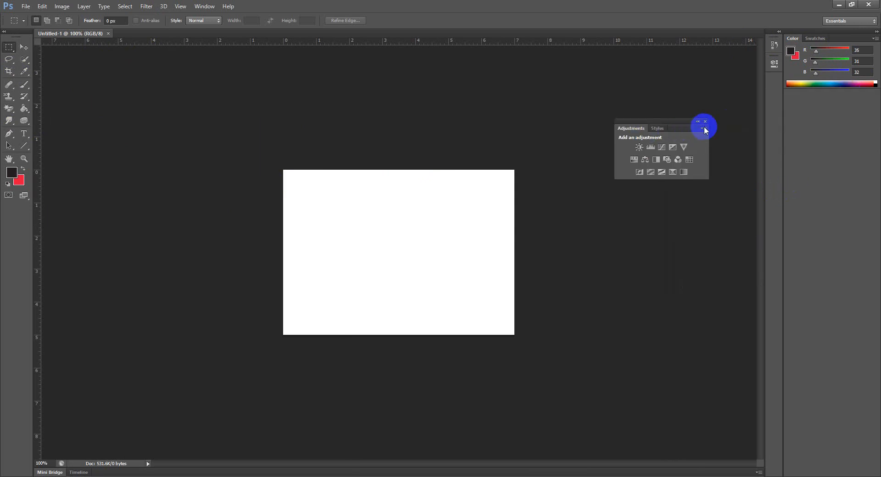
click(706, 124)
drag(849, 39, 706, 160)
click(723, 157)
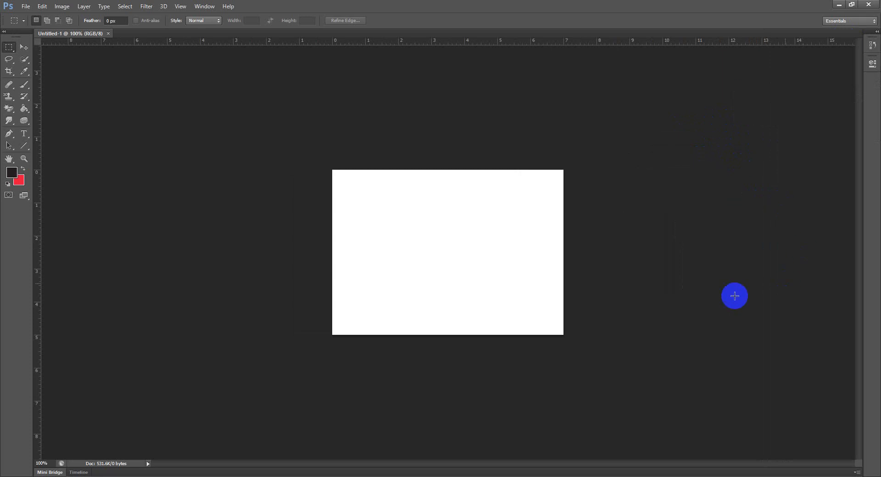
Reopen the Layers panel and dock it beside the collapsed panels.
click(204, 6)
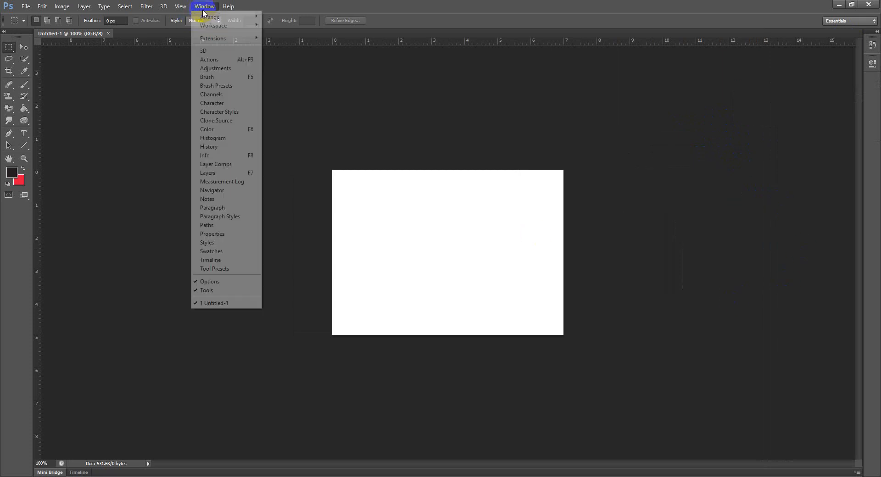
click(205, 173)
drag(725, 189, 878, 136)
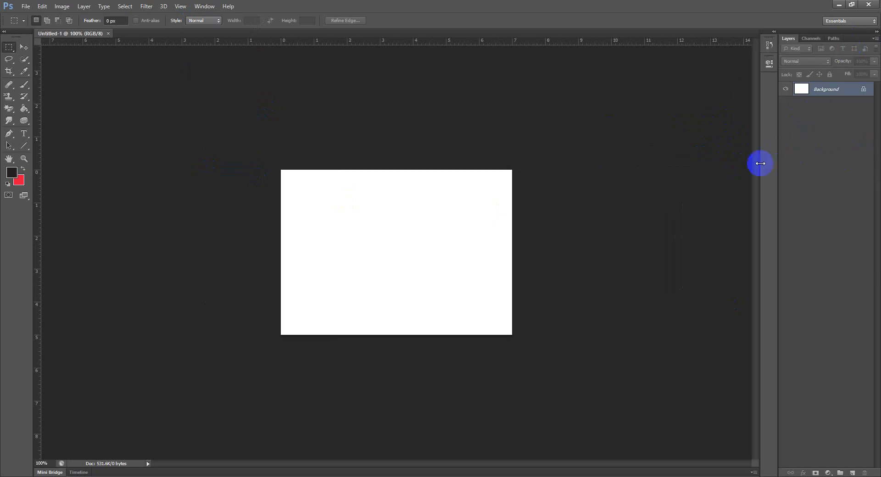
Undock and close the Layers panel group and the remaining collapsed panels to clear the panel dock.
drag(853, 40, 873, 111)
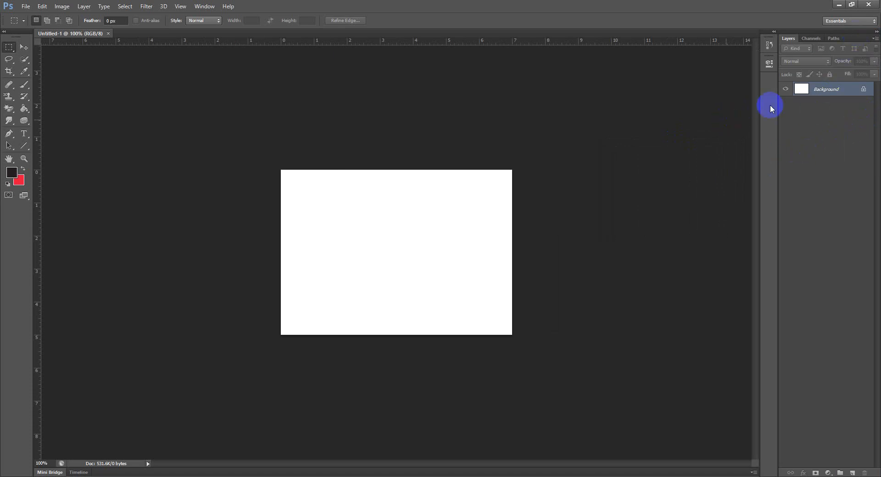
mouse_move(853, 35)
mouse_down()
mouse_move(703, 75)
mouse_move(872, 64)
mouse_move(867, 55)
mouse_move(874, 152)
mouse_move(867, 45)
mouse_up()
drag(874, 88, 802, 139)
click(818, 131)
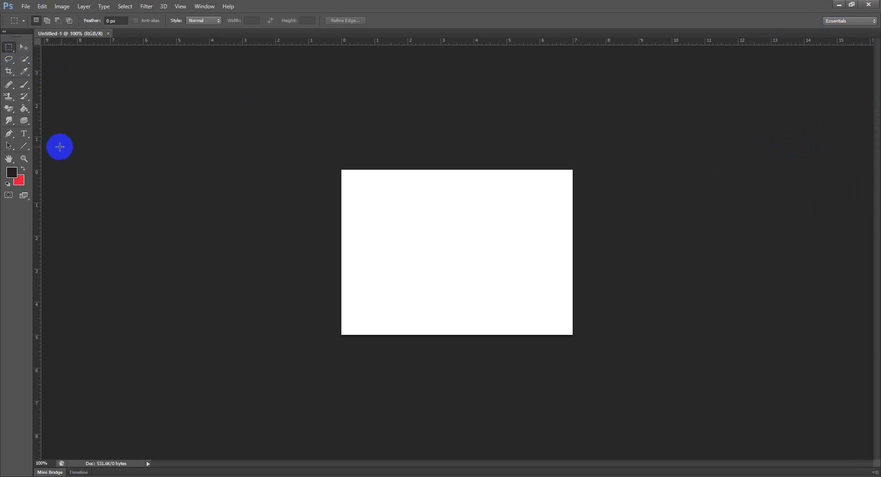
Float the Tools panel, try its single-column and two-column layouts, and close it.
drag(20, 35, 97, 76)
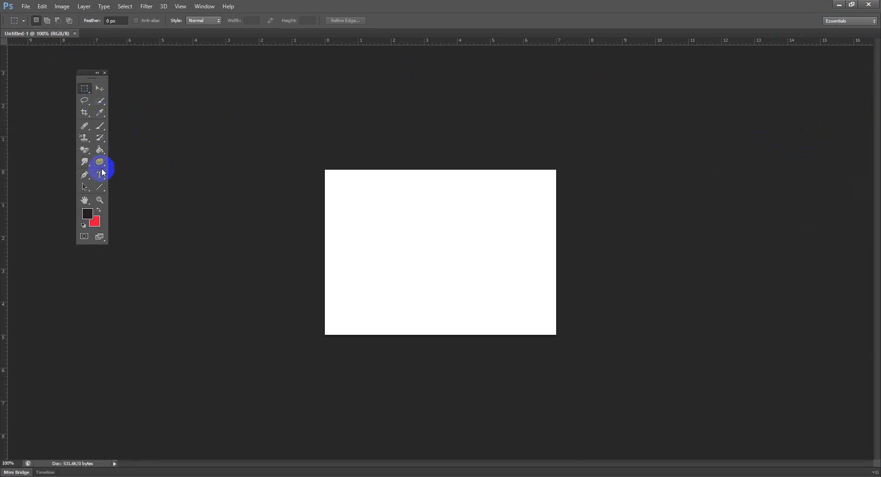
click(97, 72)
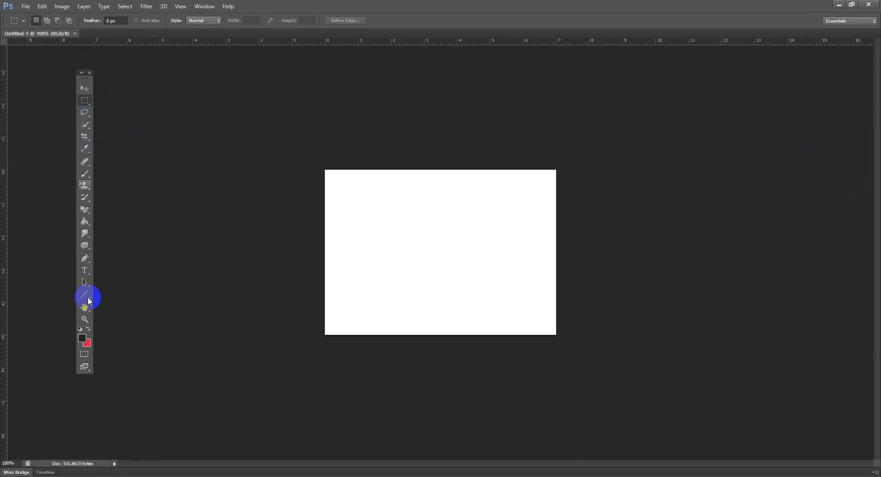
click(82, 73)
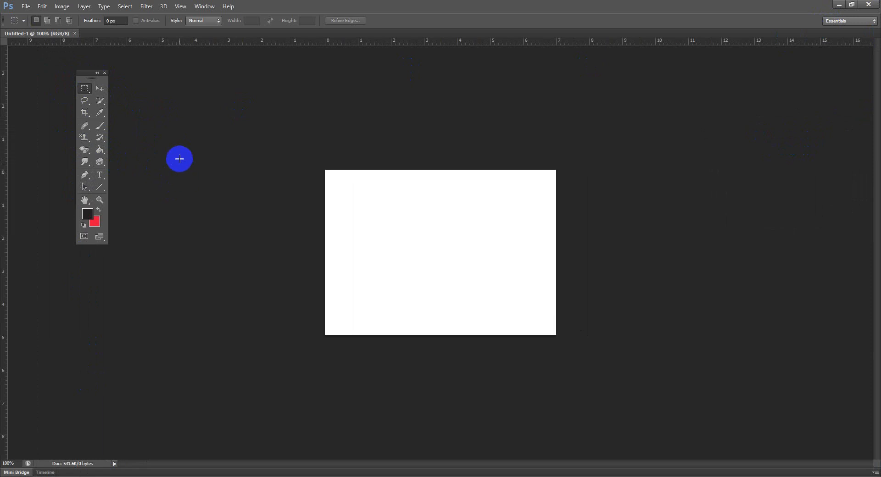
click(104, 72)
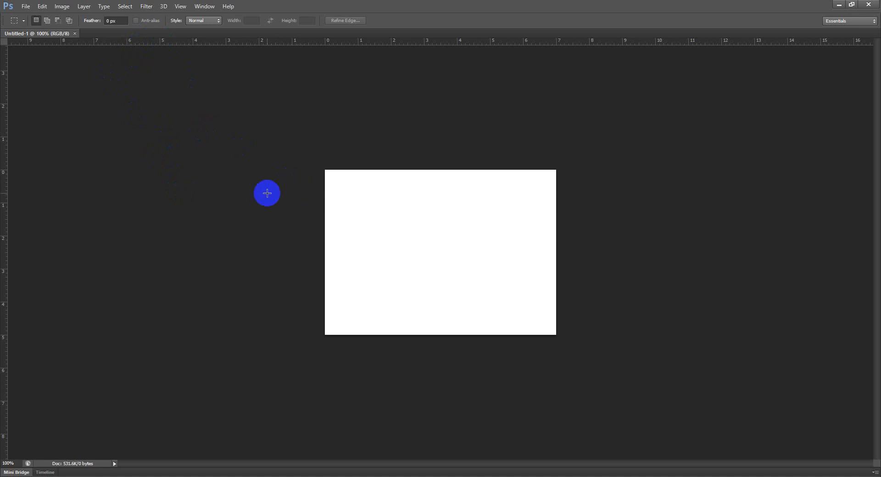
Toggle the document rulers on and off, leaving them hidden.
key(ctrl+r)
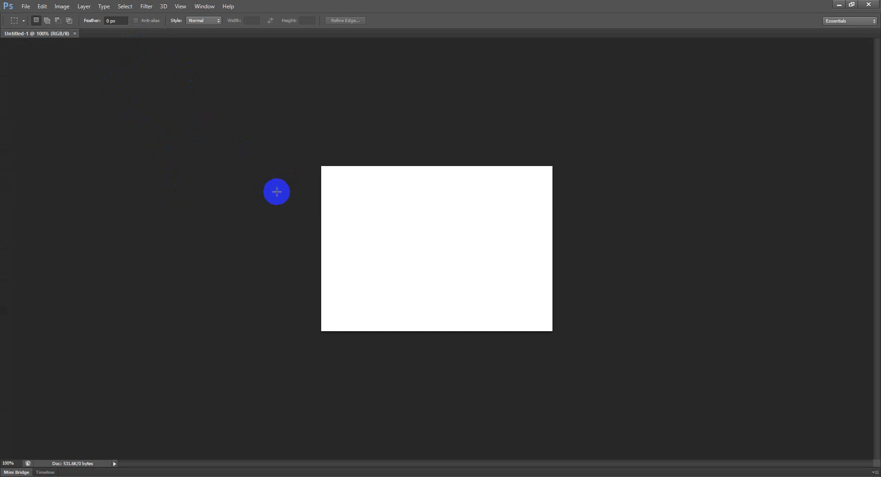
key(ctrl+r)
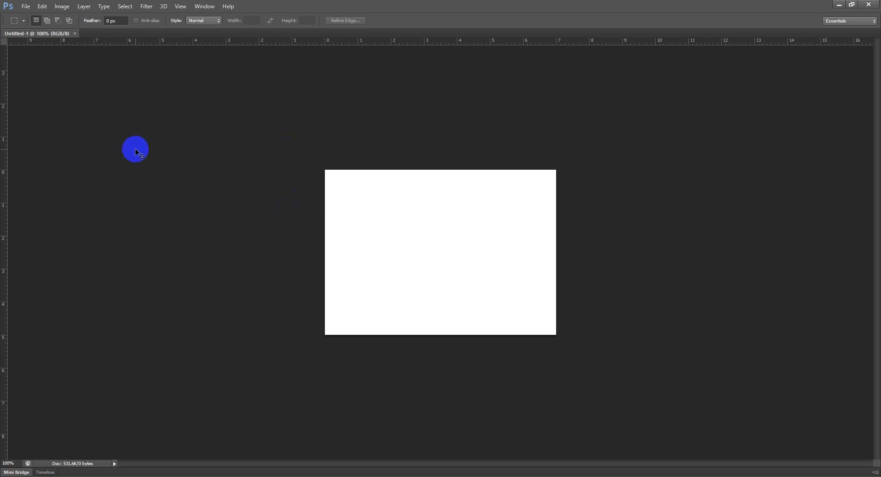
key(ctrl+r)
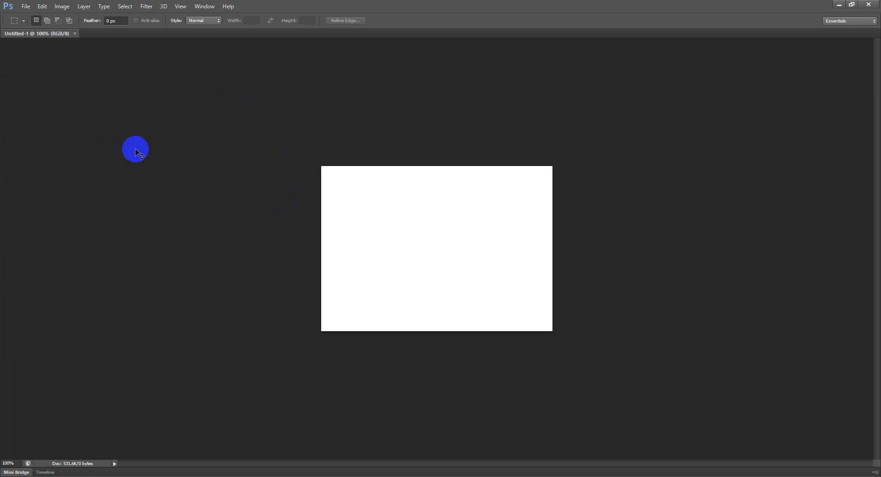
key(ctrl+r)
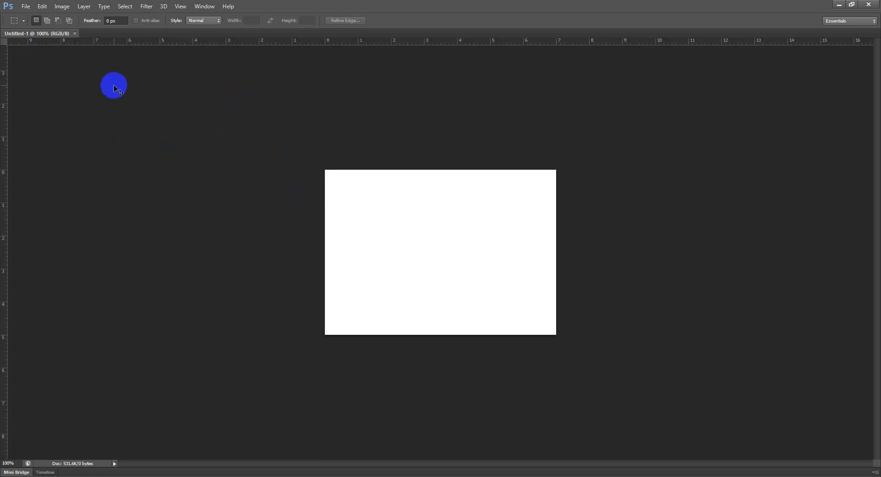
key(ctrl+r)
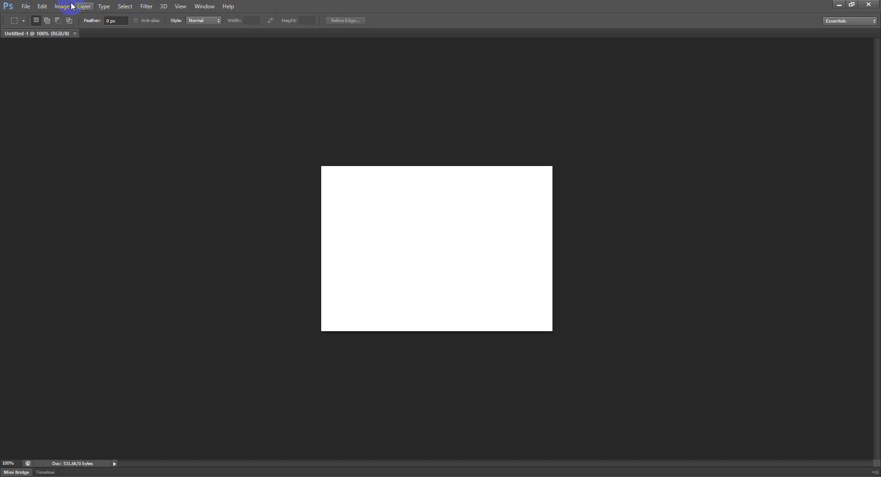
Reset the Essentials workspace to restore the closed panels, and revisit the reset command without running it again.
click(205, 8)
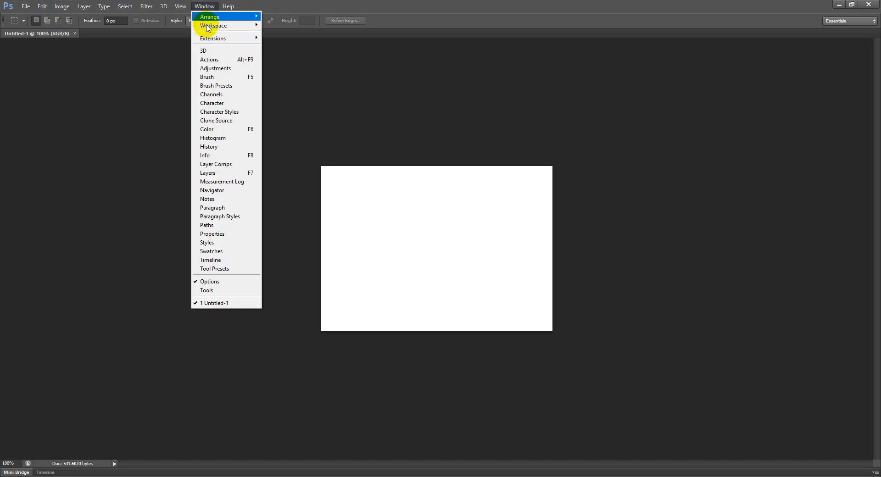
mouse_move(211, 25)
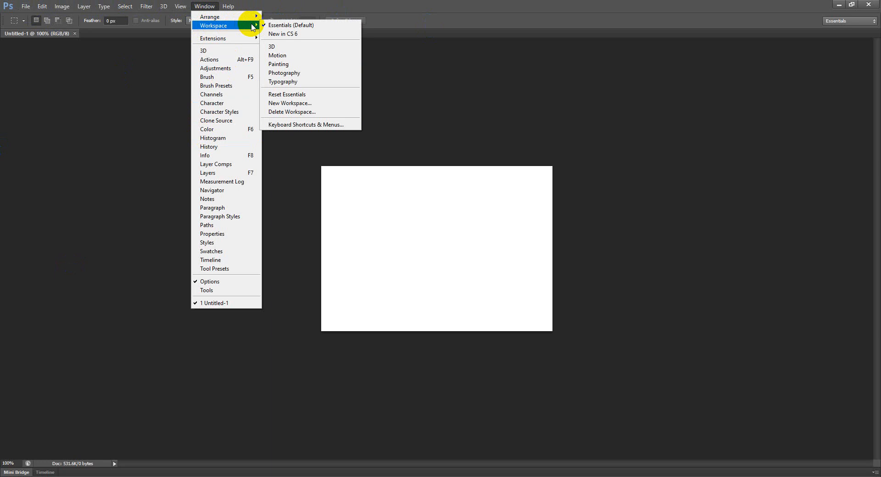
click(209, 6)
click(212, 6)
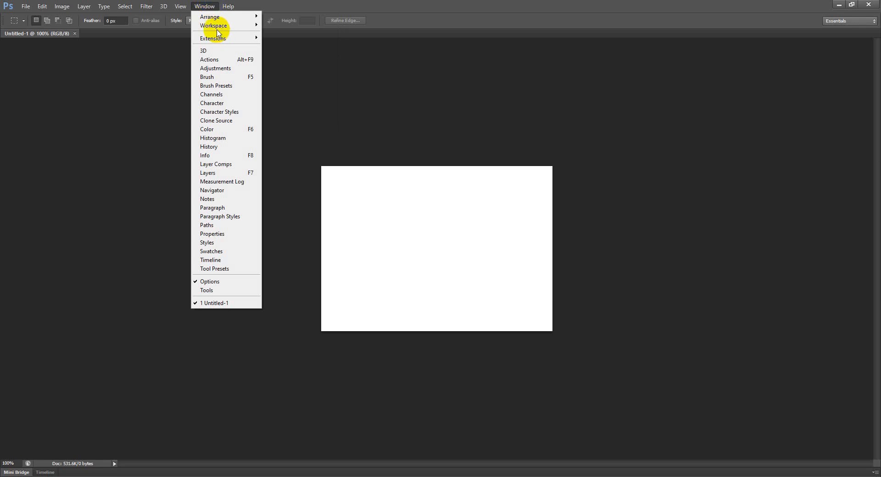
mouse_move(222, 28)
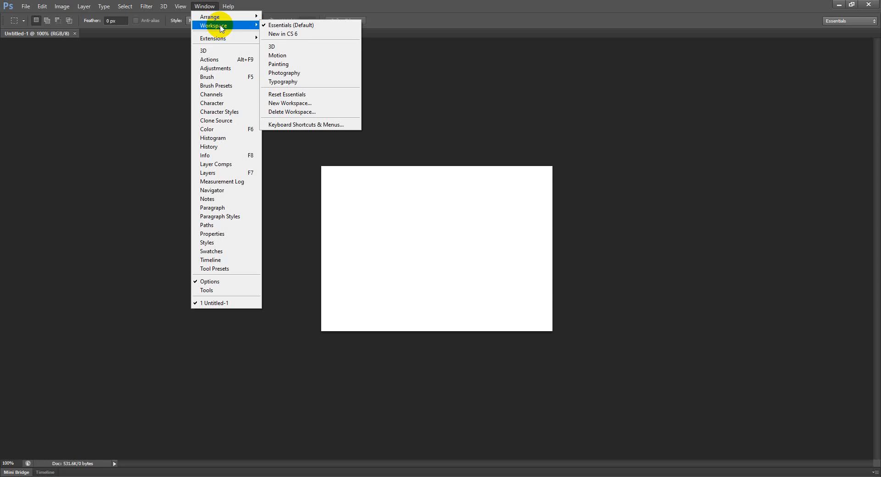
click(286, 98)
click(317, 226)
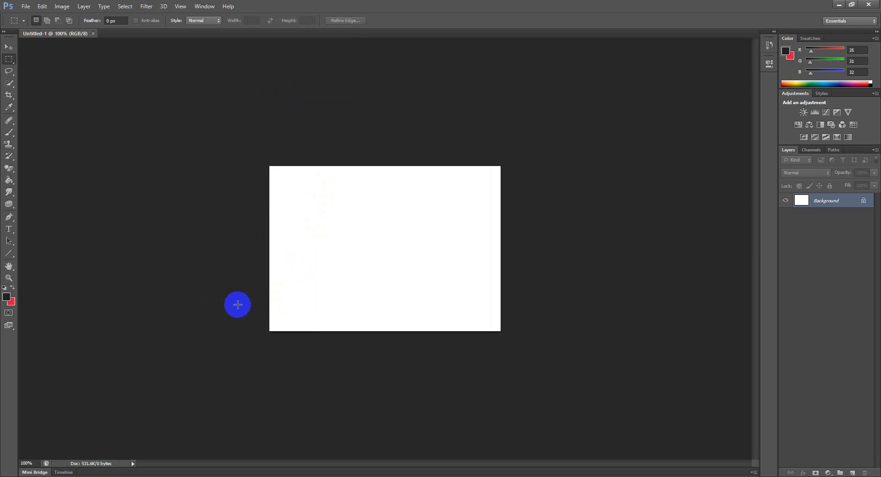
click(202, 7)
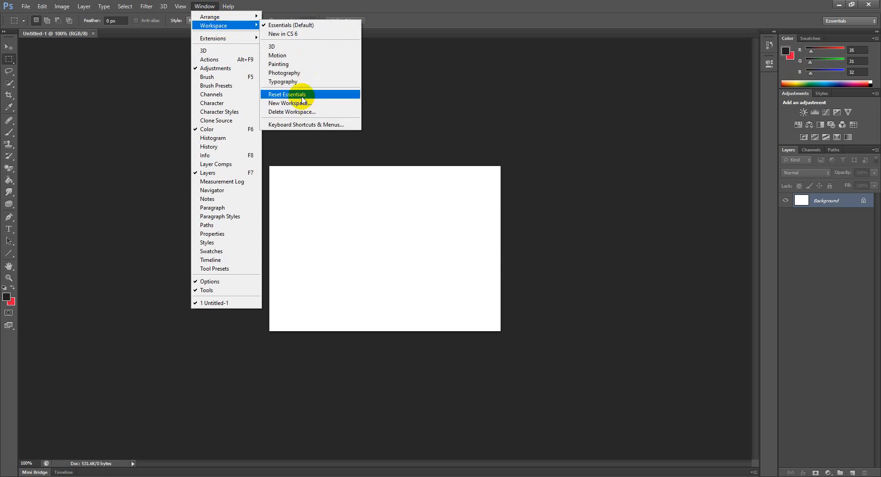
click(429, 2)
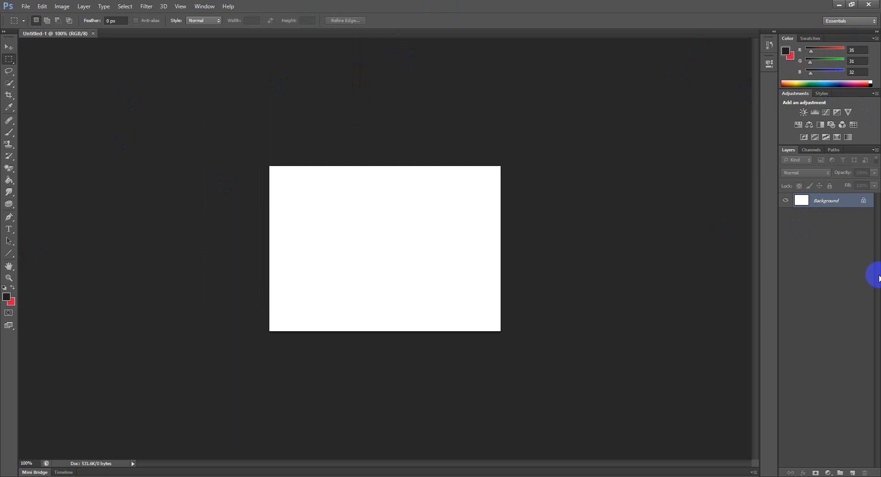
Examine the Swatches, Color, Styles, Adjustments, Channels, Paths and Layers panels.
click(809, 38)
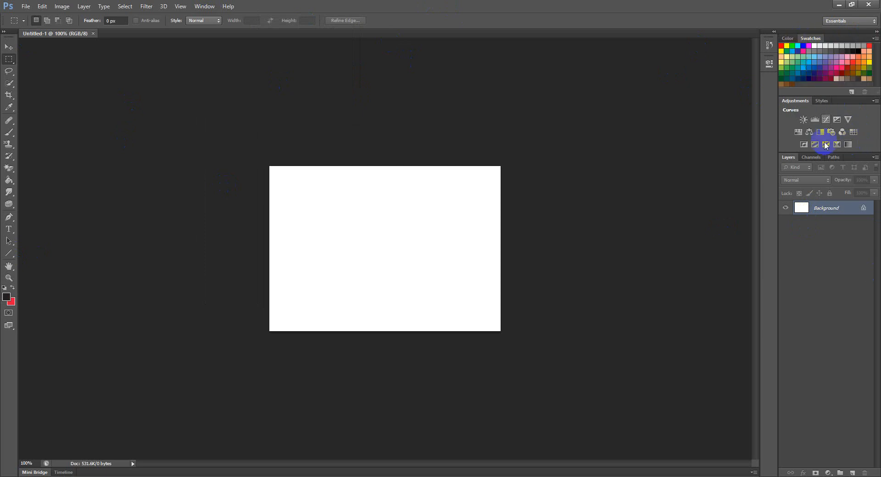
click(787, 38)
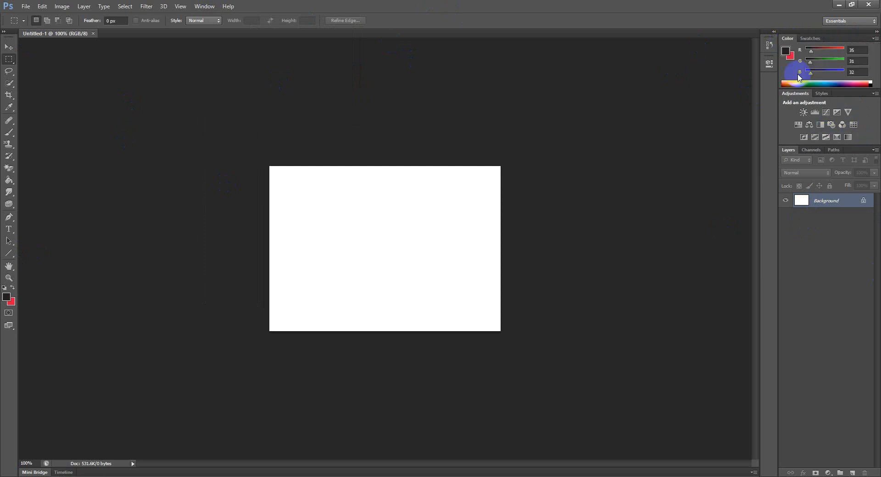
click(811, 38)
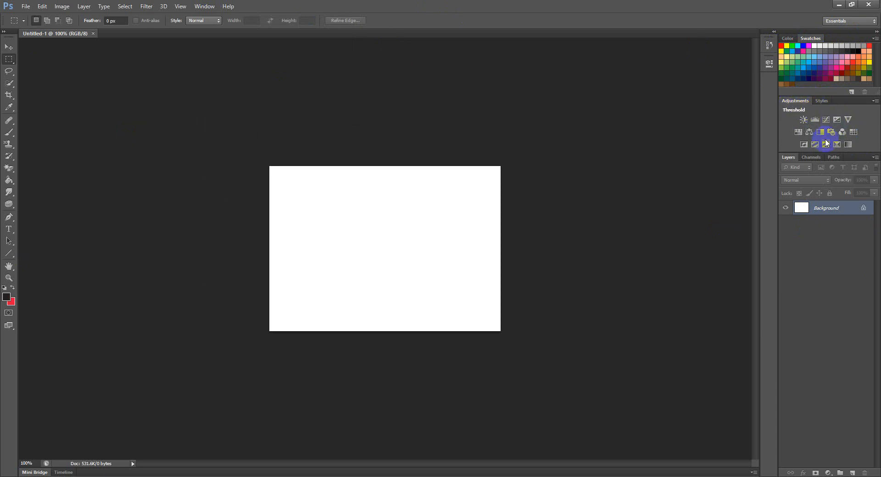
click(822, 101)
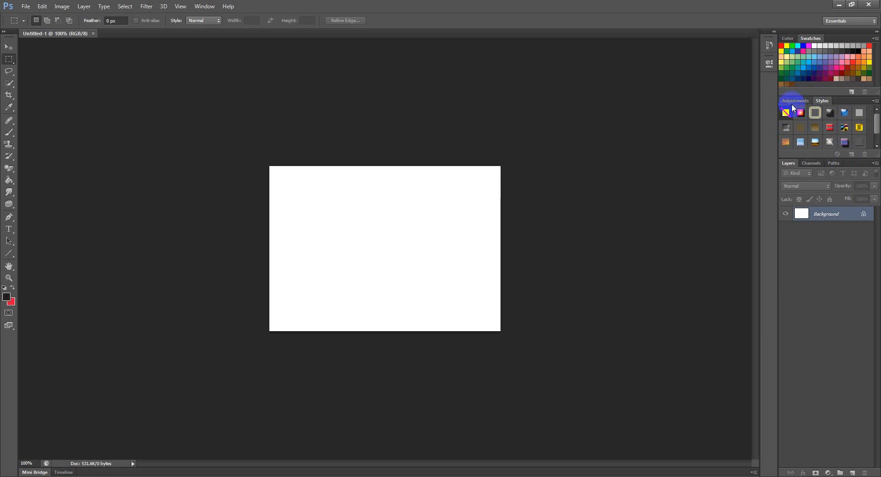
click(793, 101)
click(809, 160)
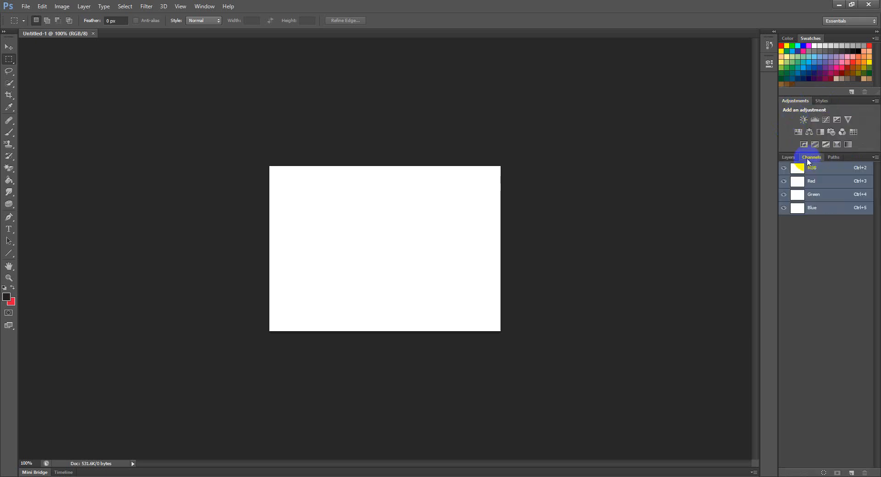
click(834, 159)
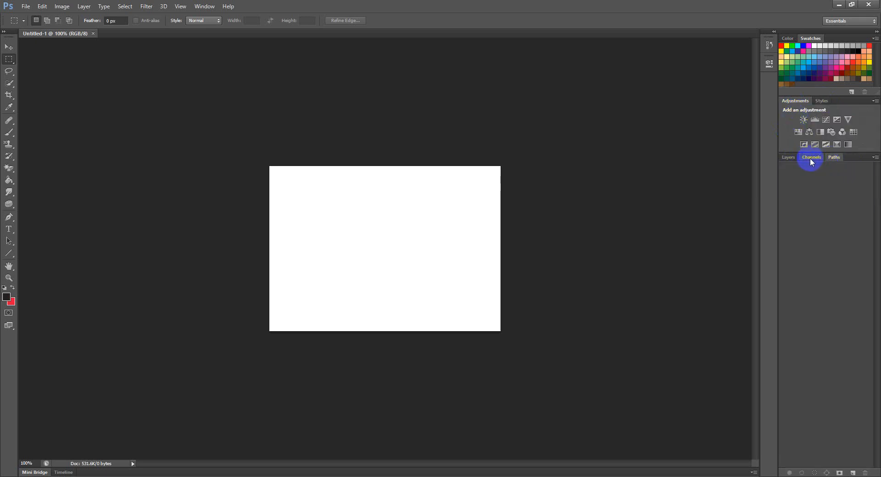
click(811, 158)
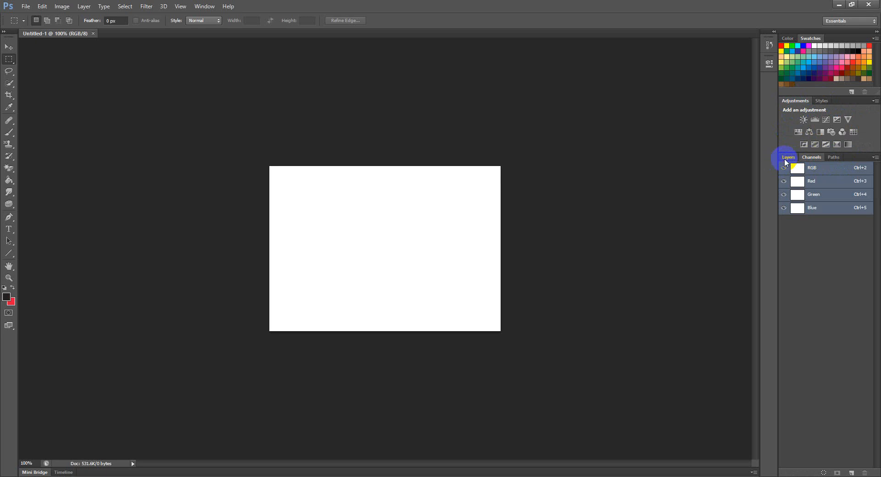
click(788, 158)
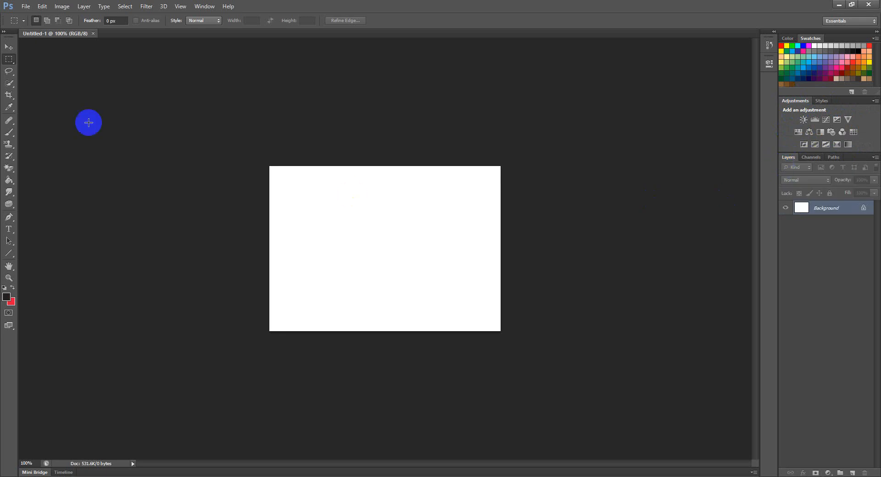
Expand the Tools panel to two columns.
click(4, 31)
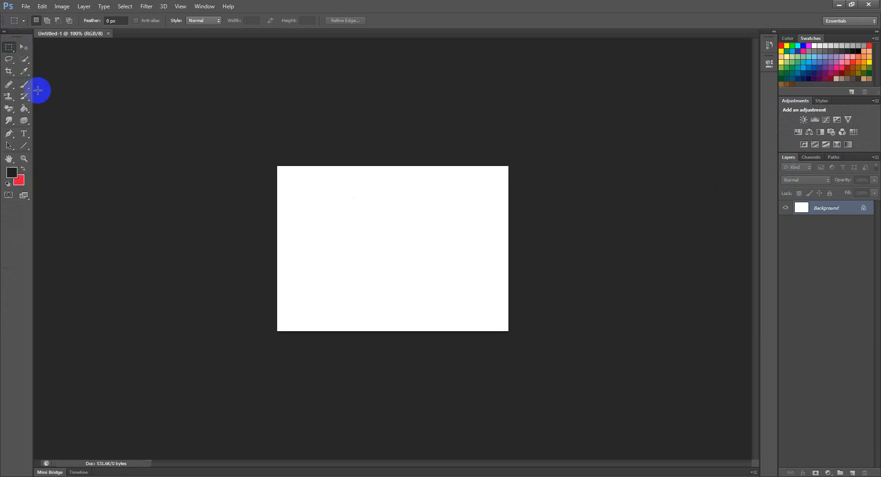
click(24, 59)
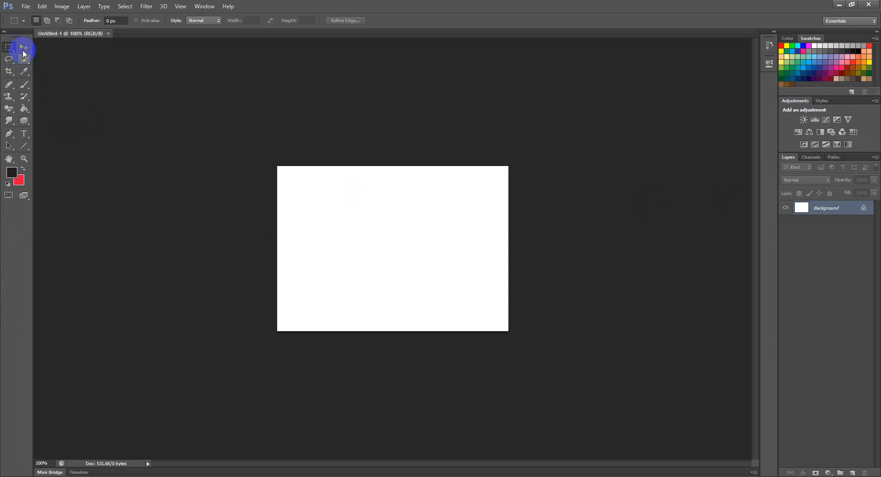
click(9, 47)
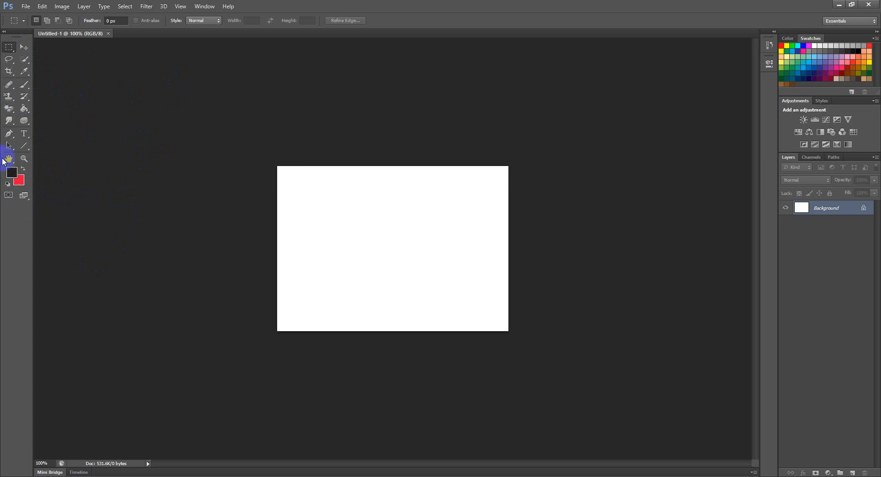
click(327, 211)
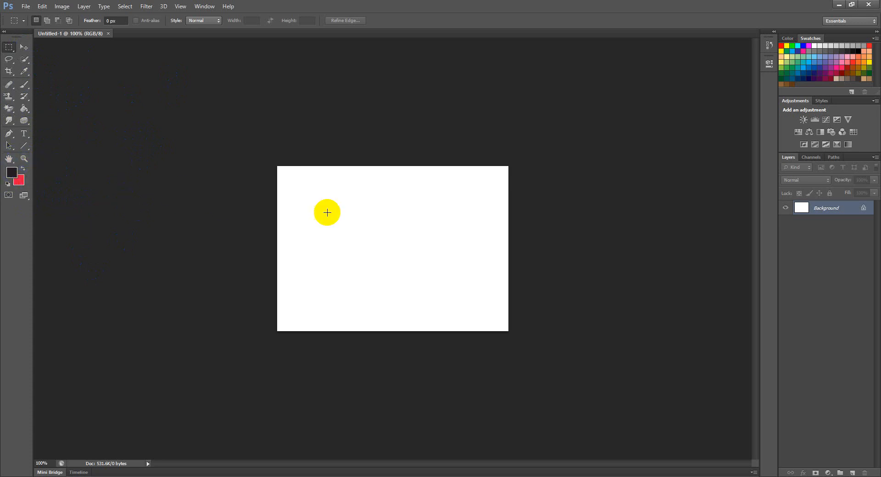
click(31, 7)
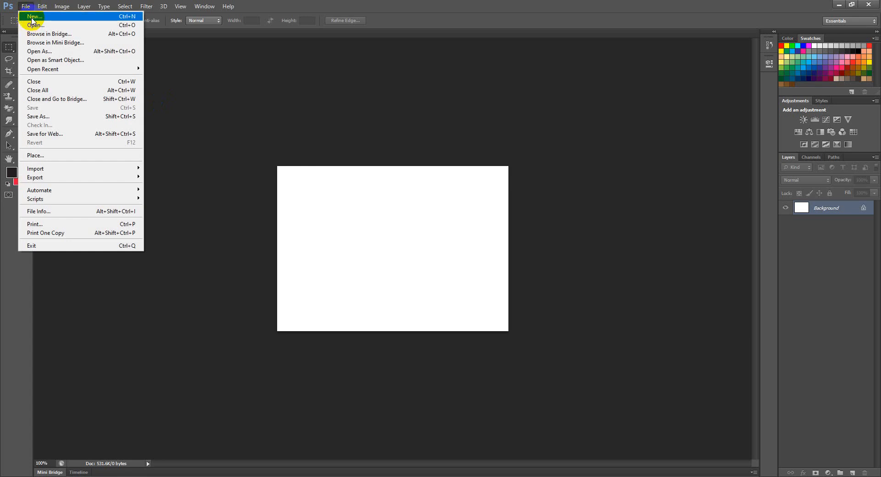
click(341, 4)
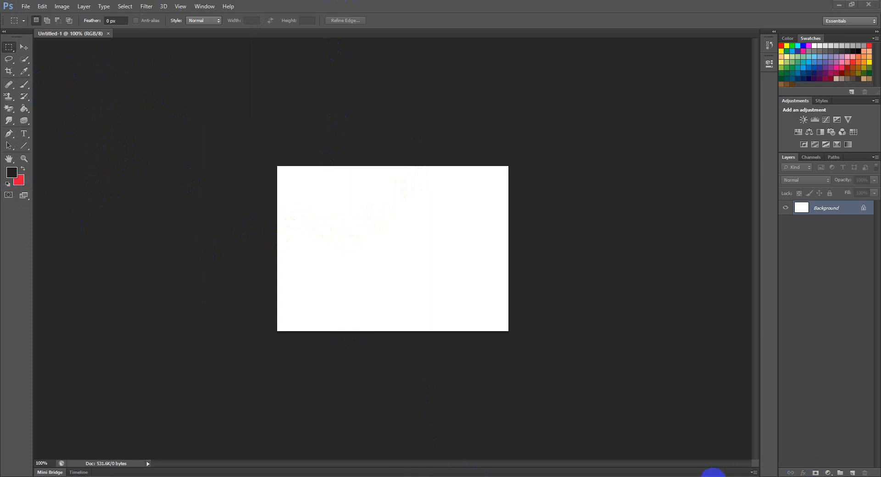
Switch to the Photos app to review the Graphic Design Course class module outline, and return to Photoshop.
click(713, 475)
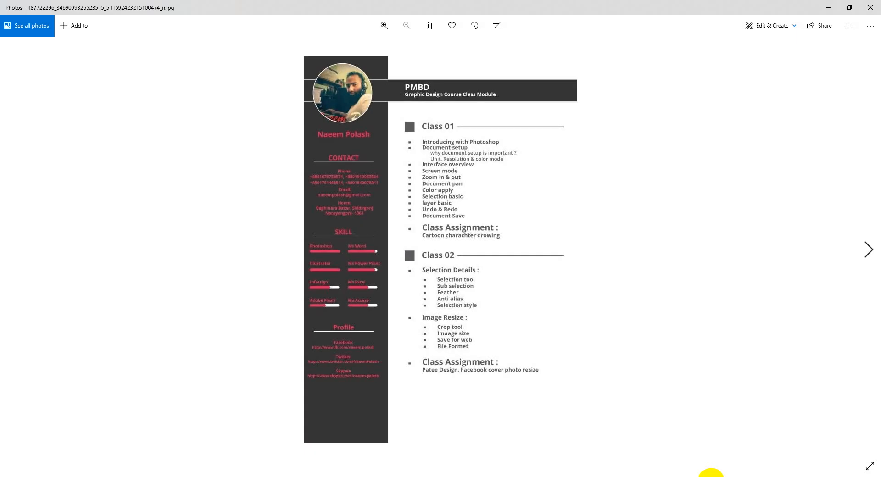
click(712, 476)
click(712, 476)
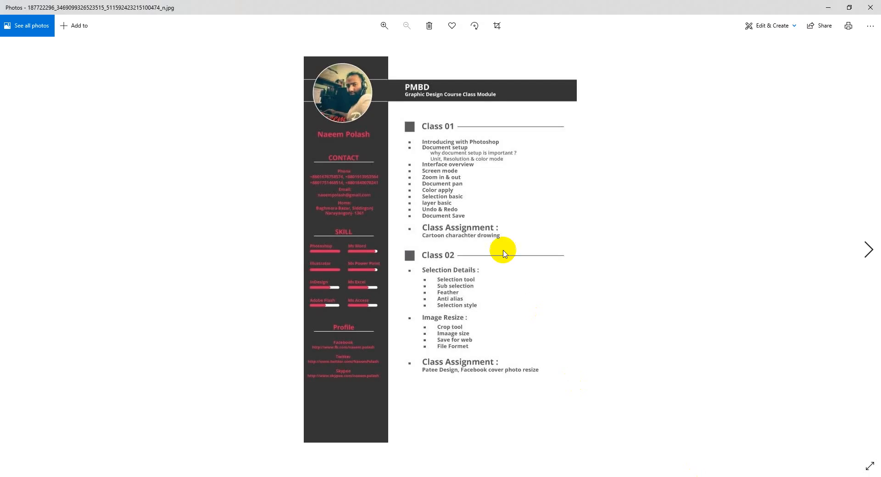
click(850, 8)
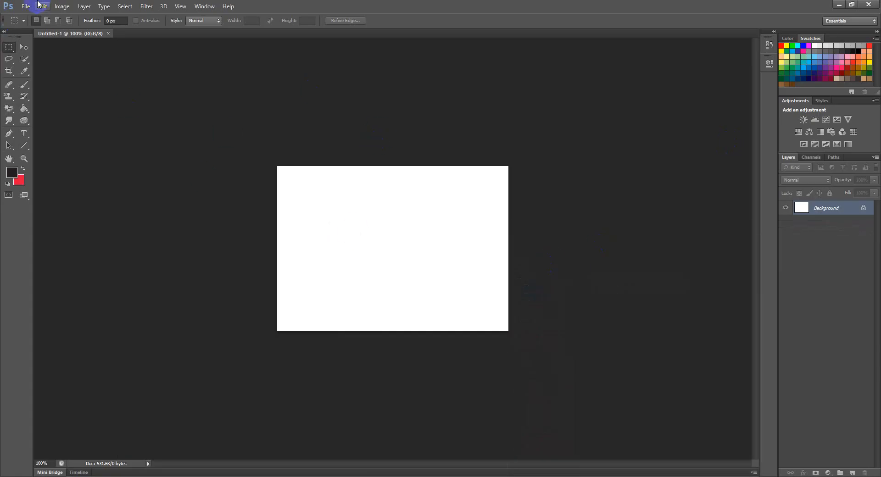
click(23, 7)
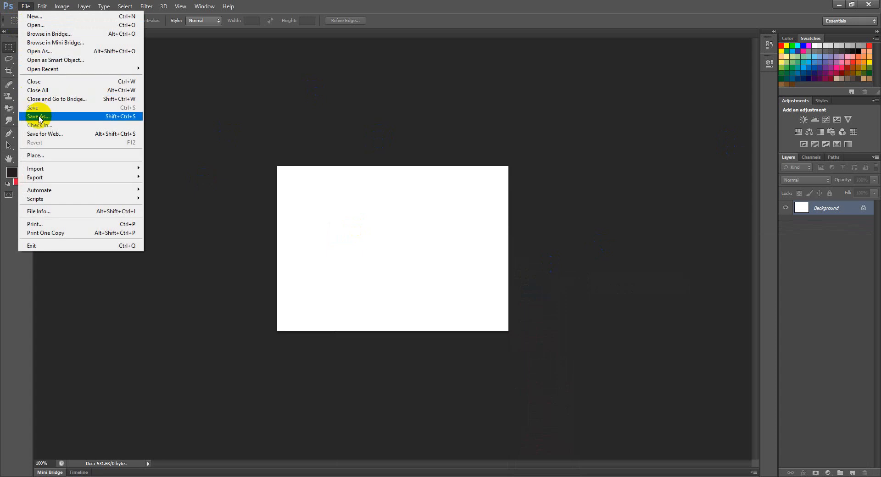
click(42, 154)
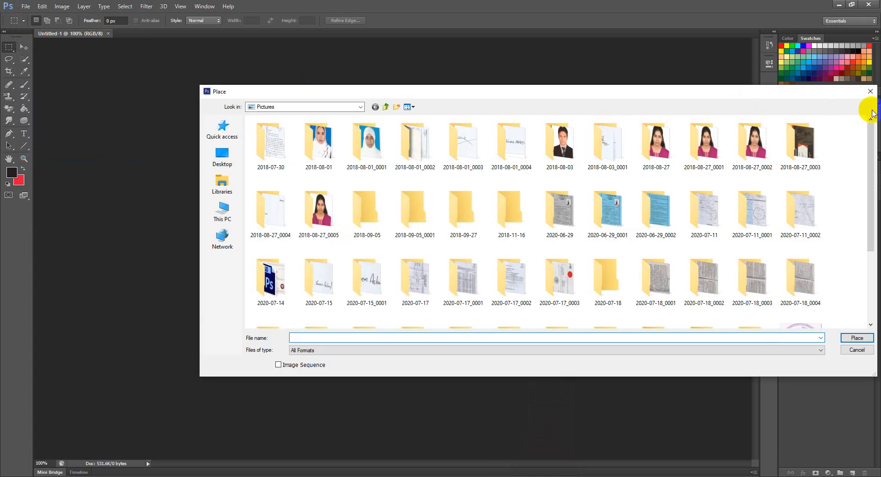
click(871, 91)
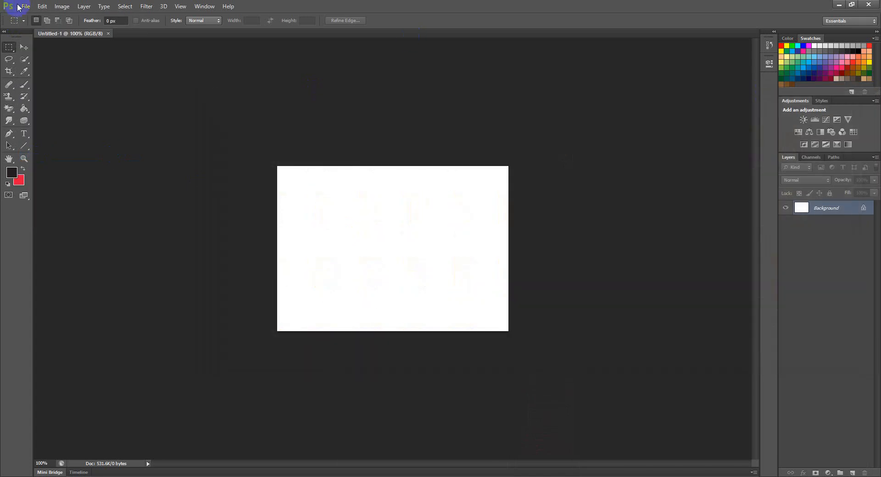
Open the image 05.jpg from the Roman 2103 folder on the Desktop.
click(25, 6)
click(33, 26)
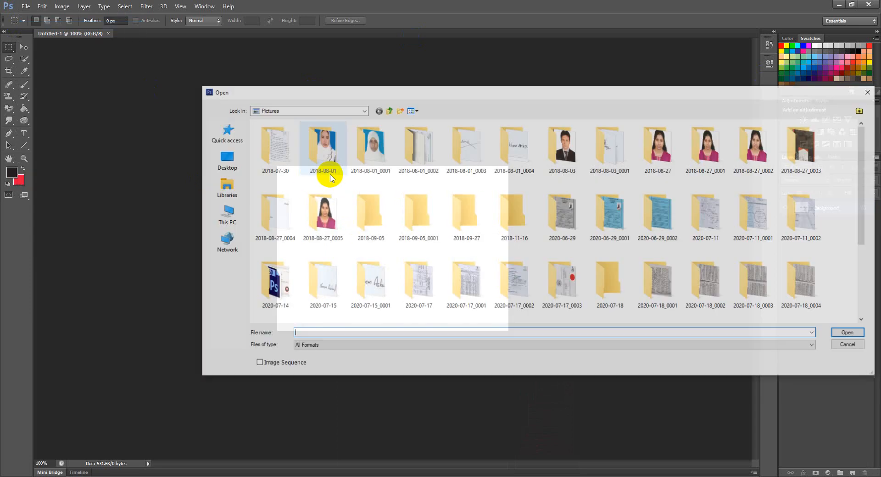
click(226, 159)
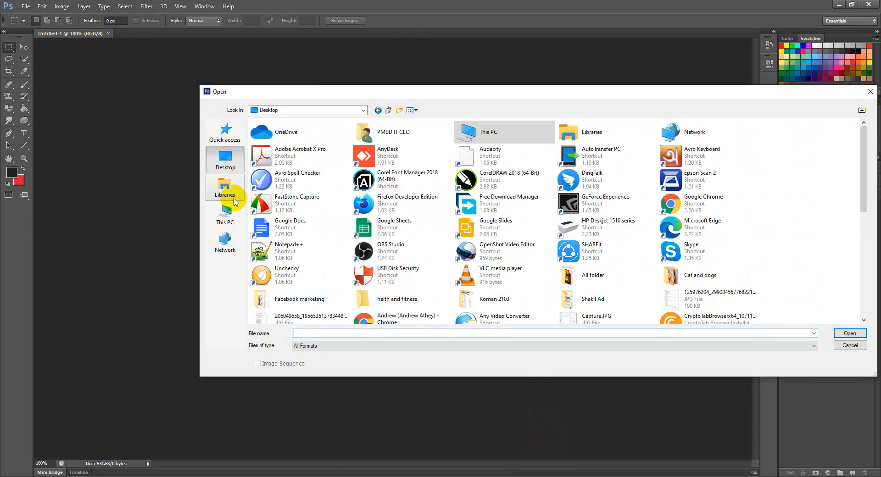
click(234, 220)
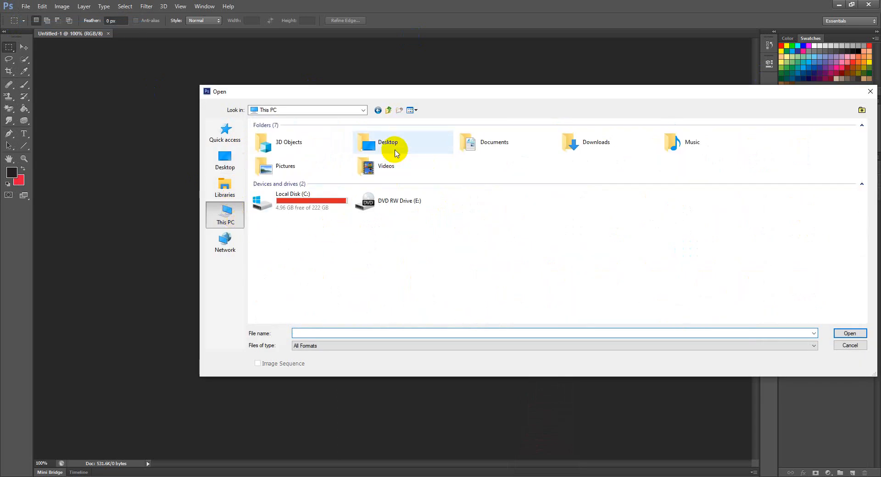
double_click(395, 152)
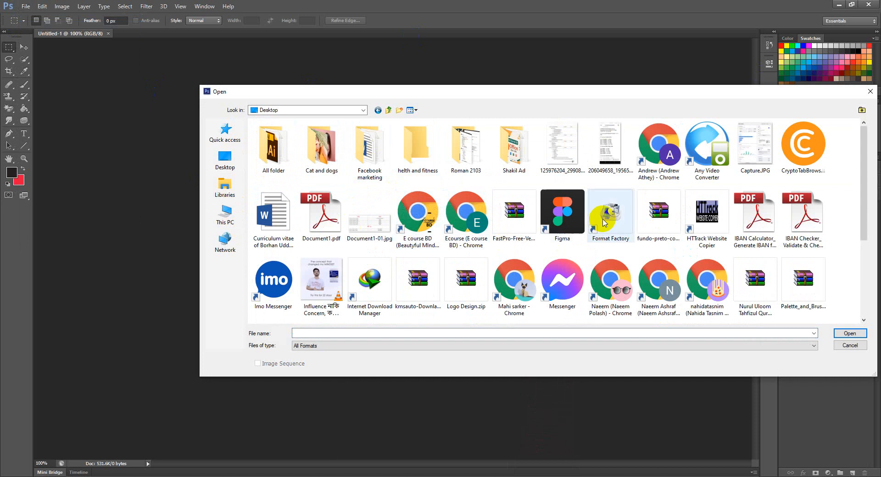
double_click(457, 163)
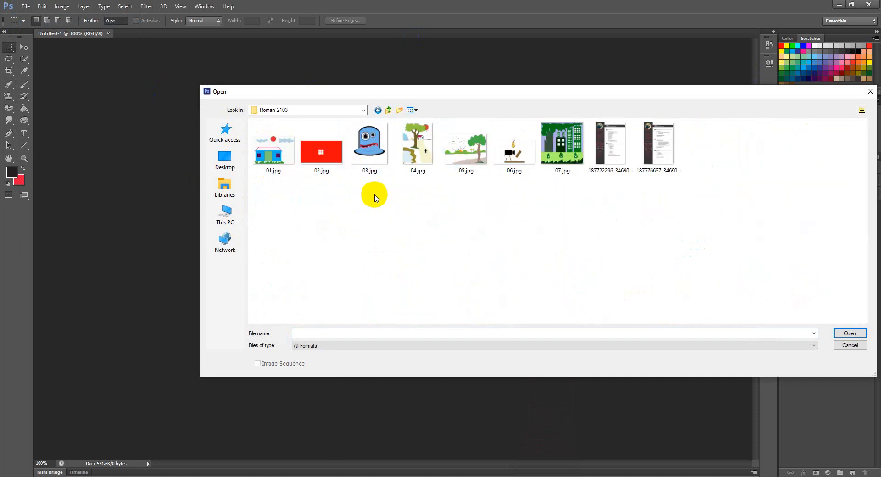
click(468, 171)
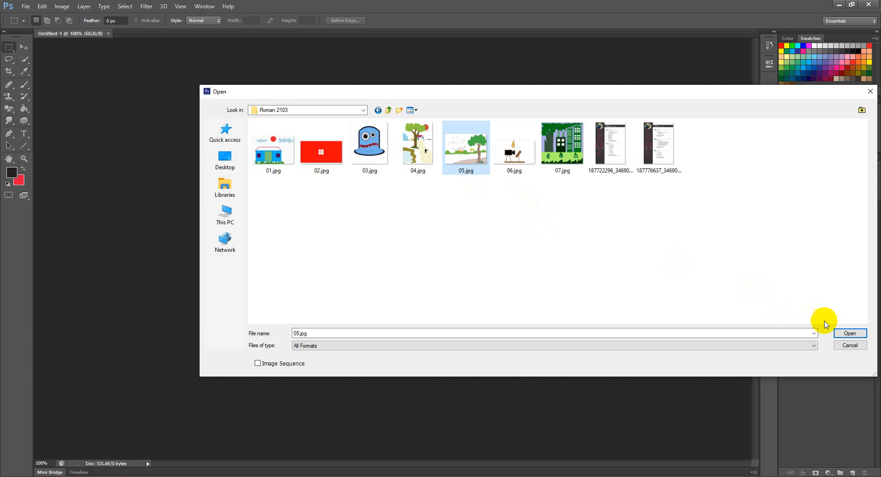
click(838, 334)
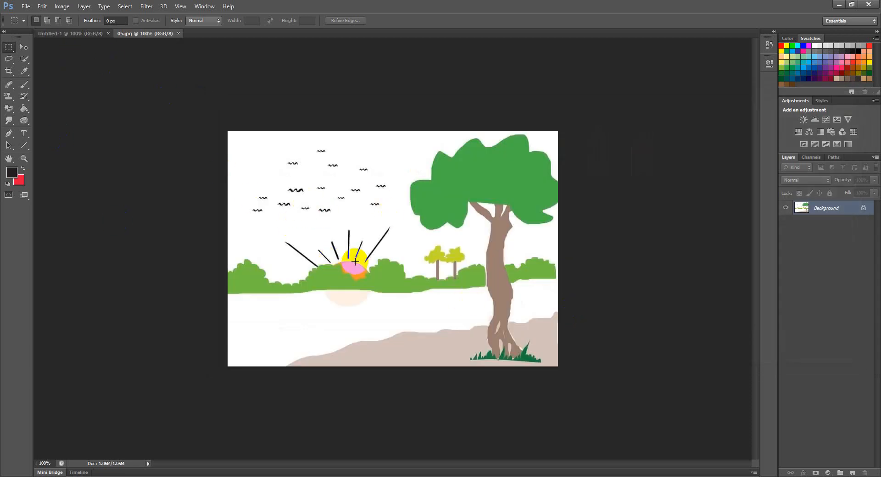
Cycle the 05.jpg image through the full screen modes, dismissing the File Info dialog without changes.
scroll(361, 260, up, 2)
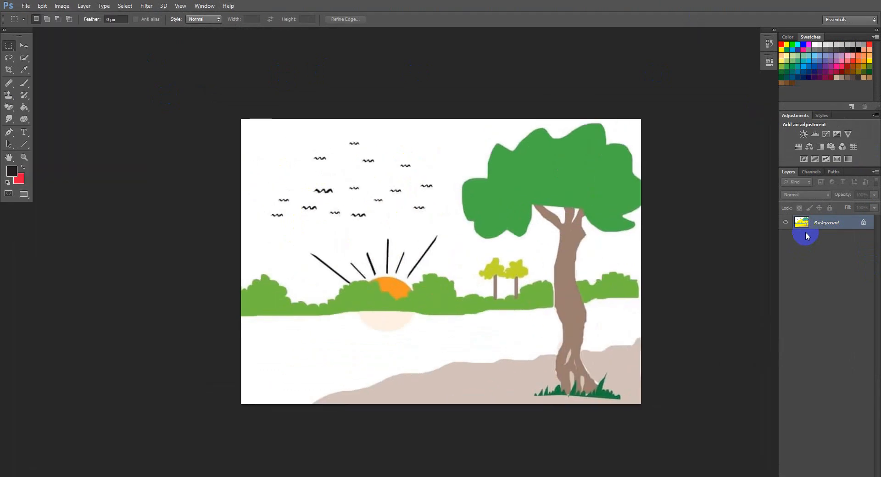
key(ctrl+alt+shift+i)
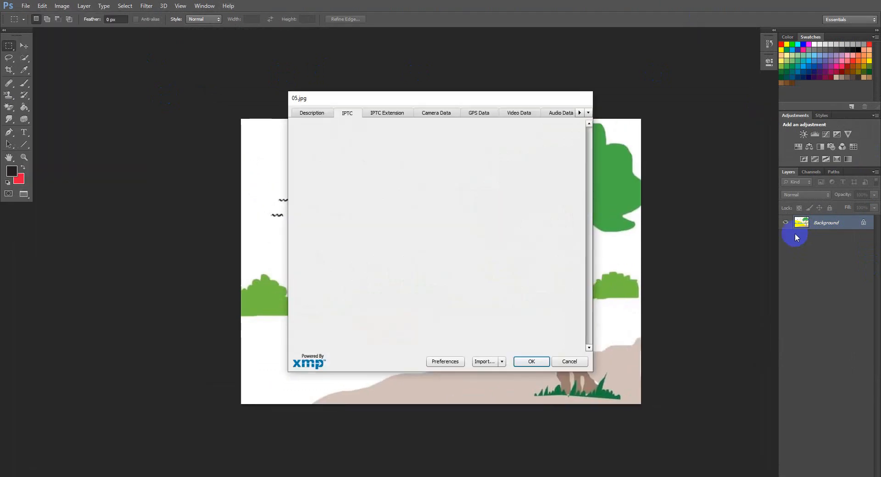
click(571, 362)
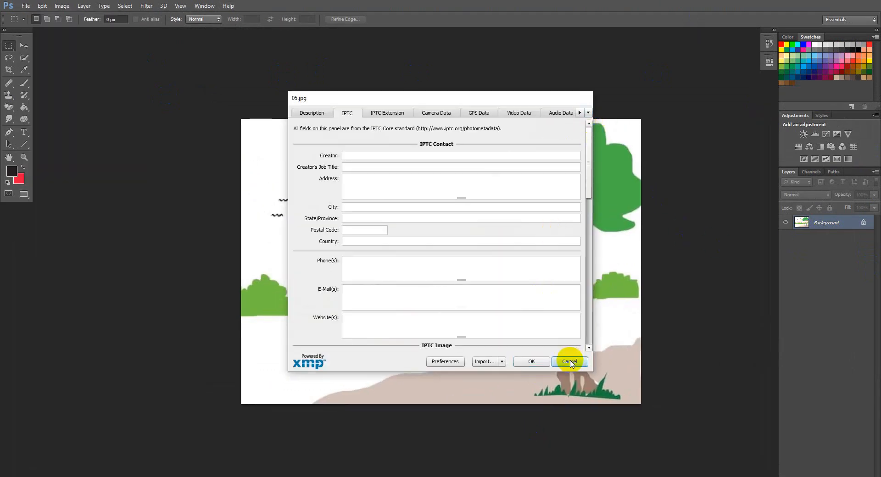
key(f)
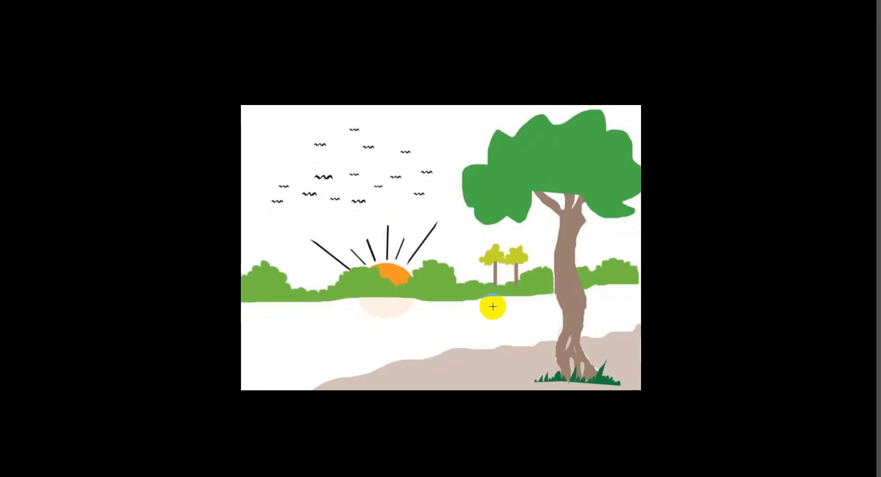
key(f)
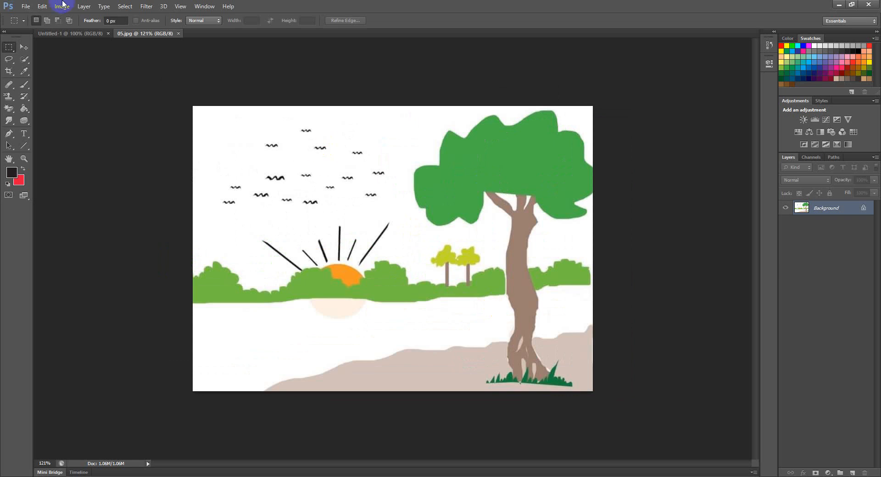
Review the available screen modes and choose Standard Screen Mode.
click(184, 9)
mouse_move(214, 124)
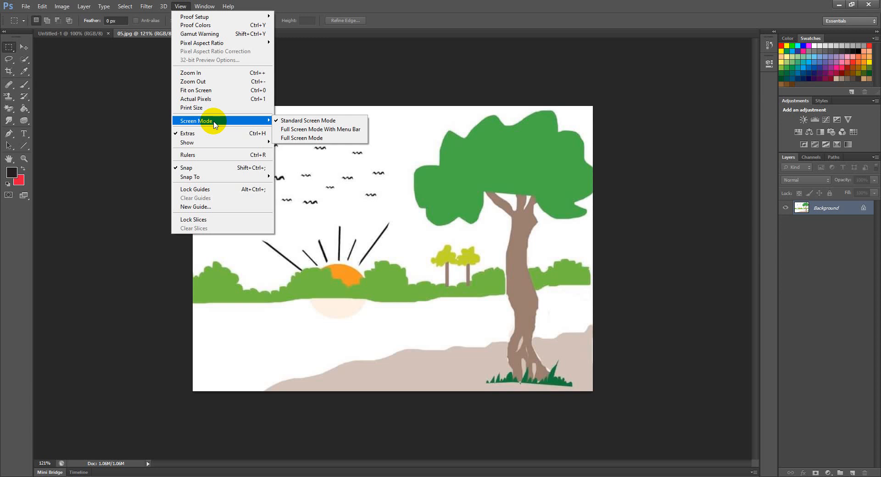
click(324, 120)
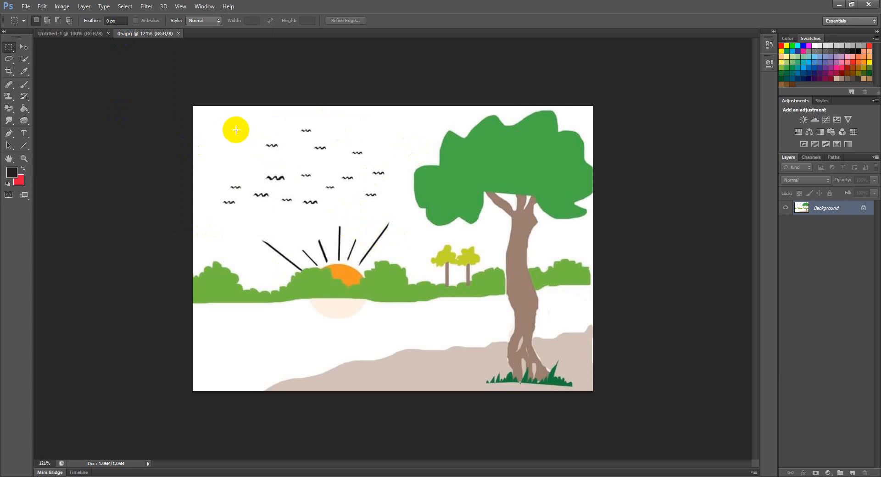
Select most of the birds in 05.jpg with a rectangular marquee and move them into the Untitled-1 document.
drag(226, 124, 347, 216)
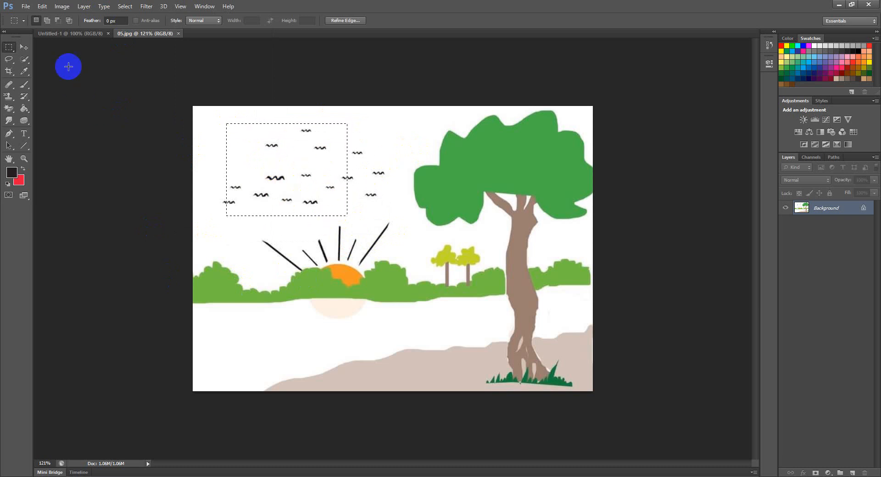
click(24, 47)
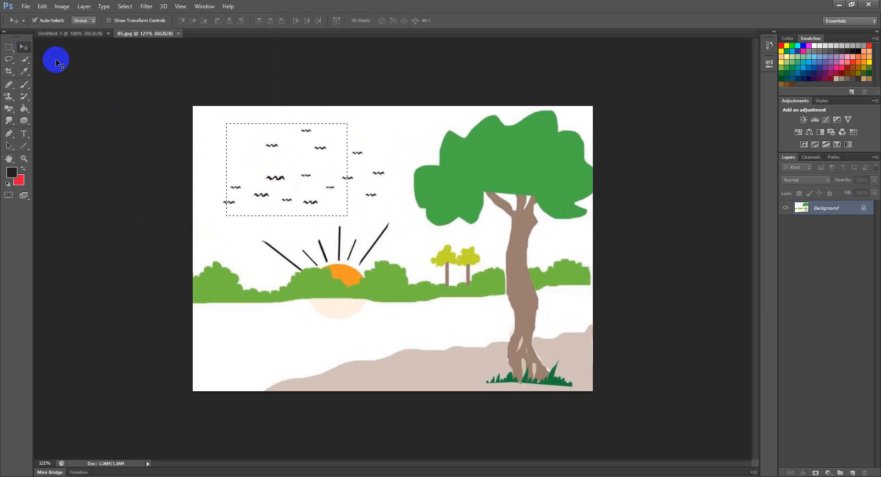
click(9, 48)
click(21, 48)
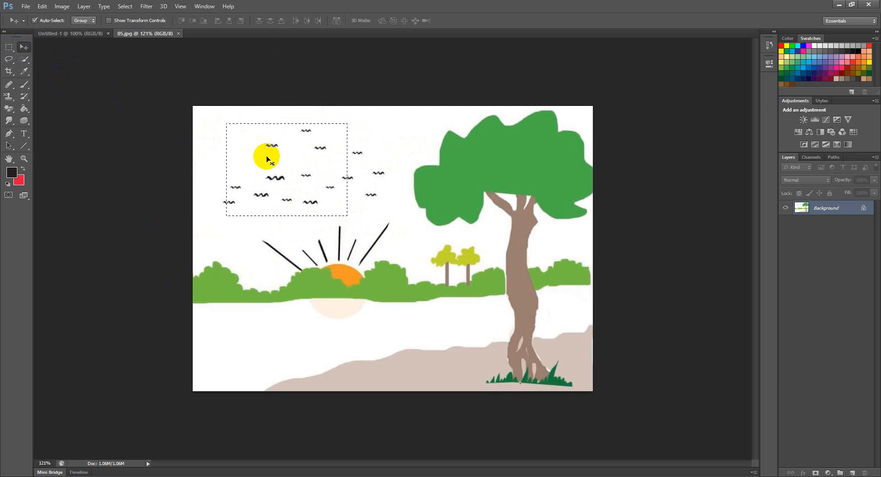
drag(266, 154, 368, 234)
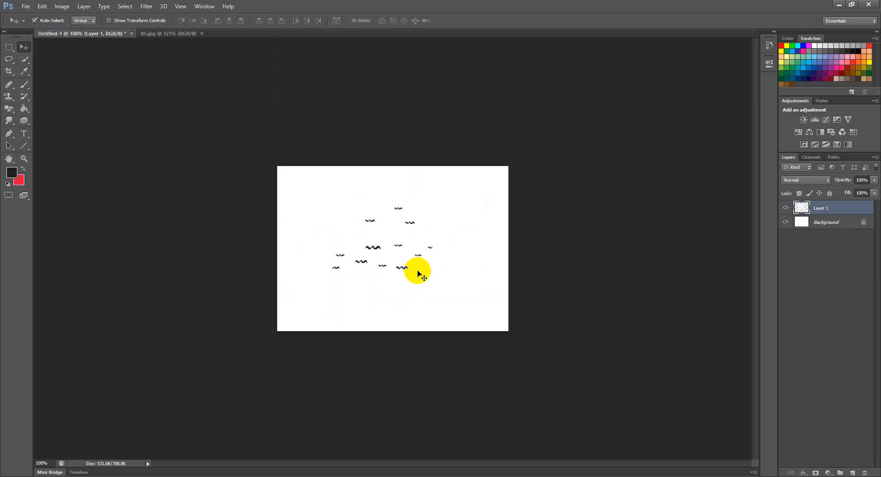
Return to the 05.jpg document and switch it to Full Screen Mode With Menu Bar.
click(155, 34)
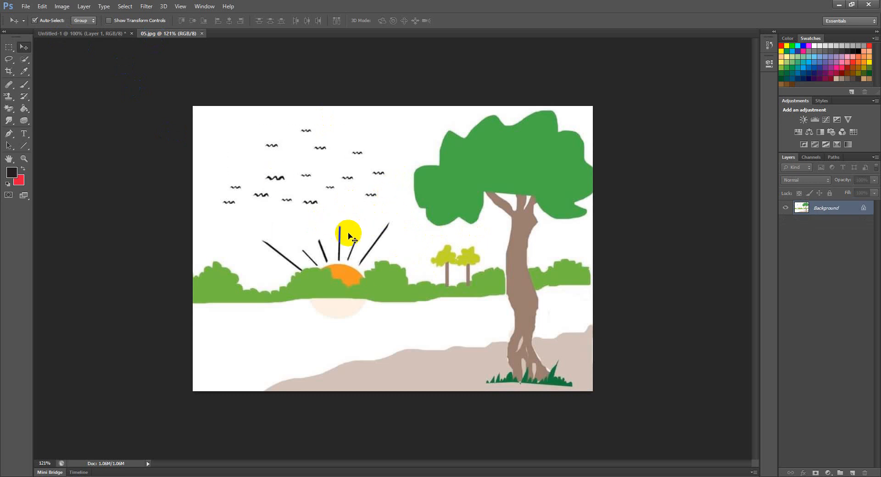
click(137, 10)
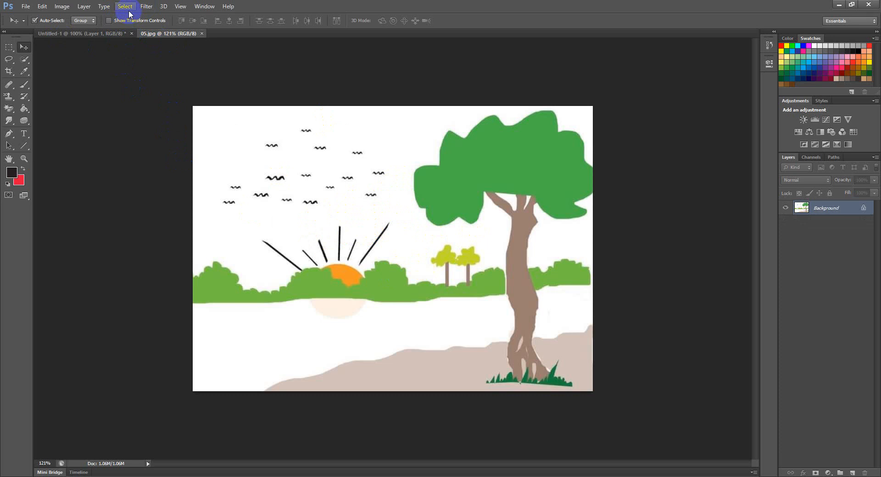
click(180, 7)
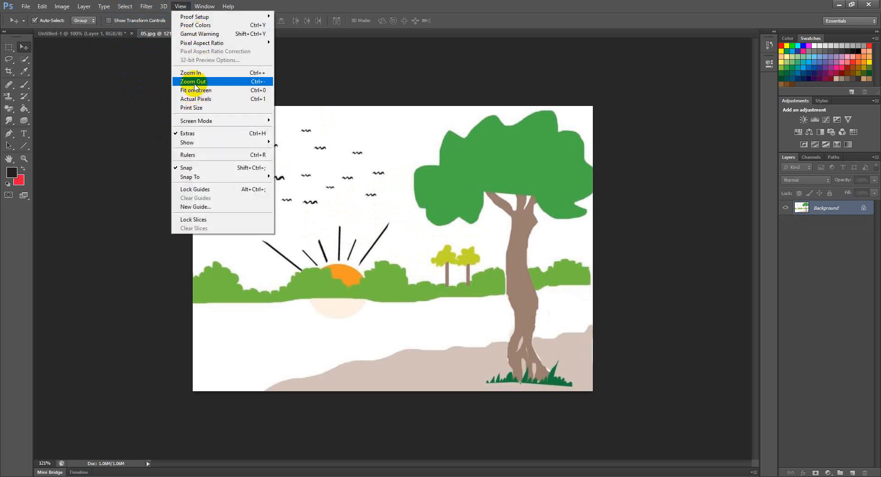
mouse_move(203, 123)
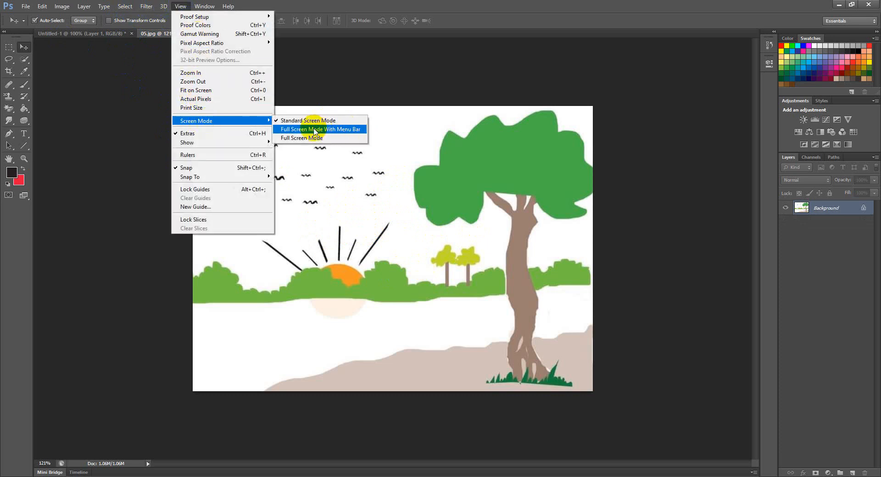
click(333, 133)
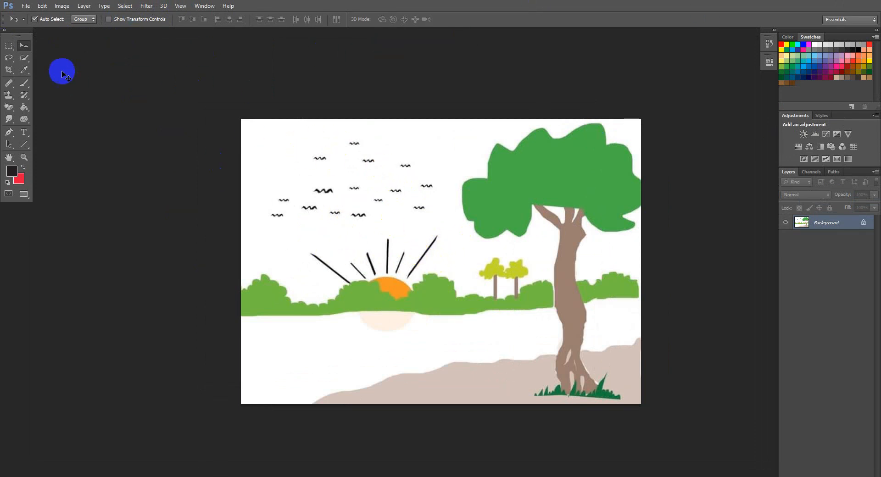
Try to move a rectangular marquee selection of the birds out of 05.jpg, undo the move, and deselect.
click(8, 45)
drag(271, 144, 399, 232)
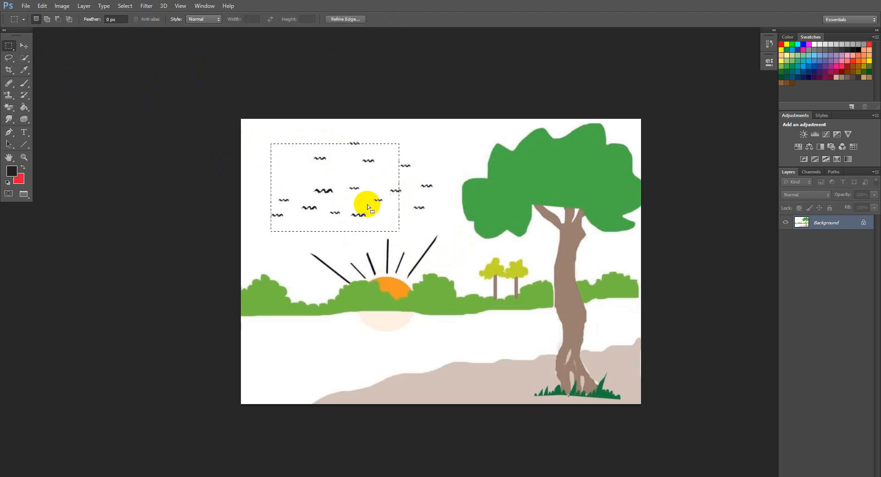
click(24, 45)
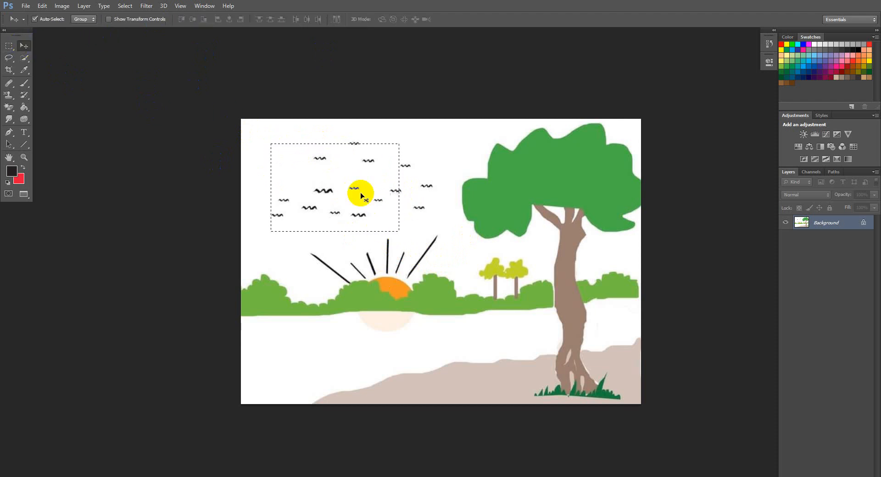
drag(360, 197, 119, 55)
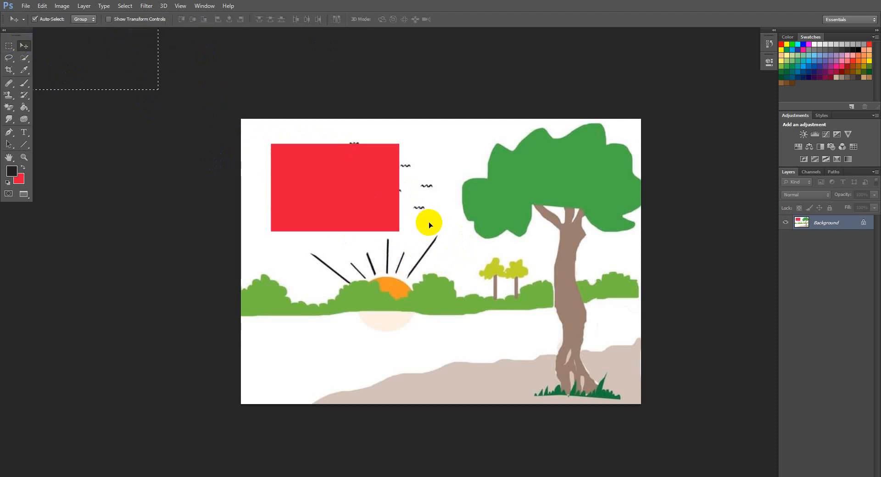
key(ctrl+z)
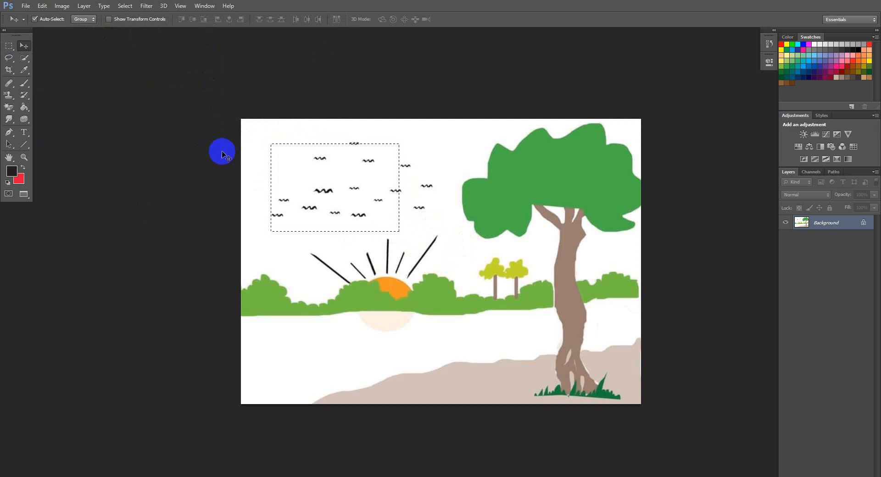
key(ctrl+d)
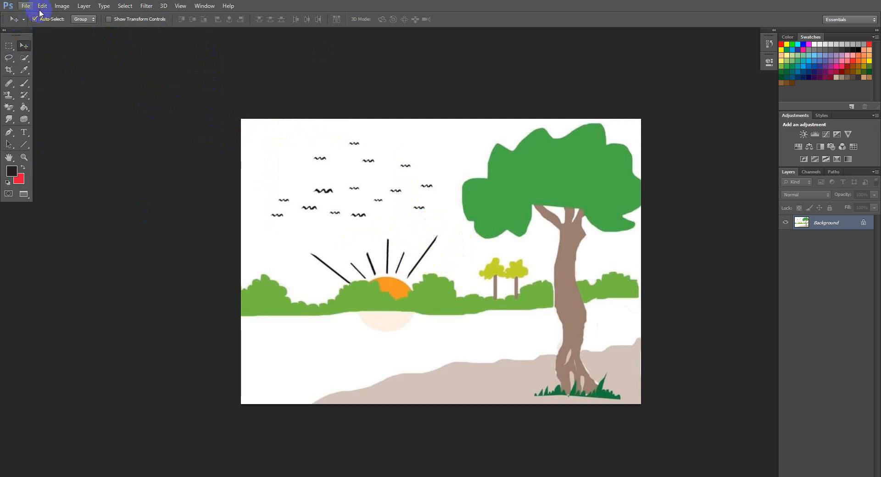
Display 05.jpg in Full Screen Mode, accepting the hidden-panels message, and return to Standard Screen Mode.
click(180, 6)
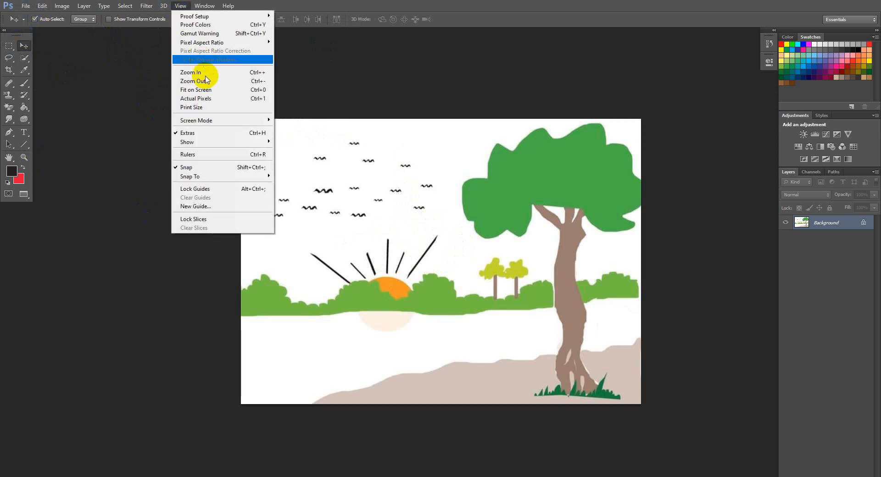
mouse_move(211, 121)
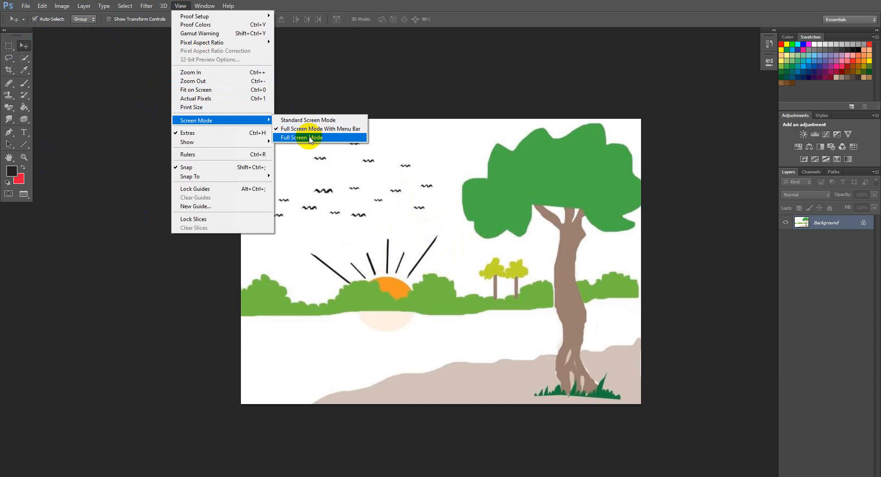
click(317, 137)
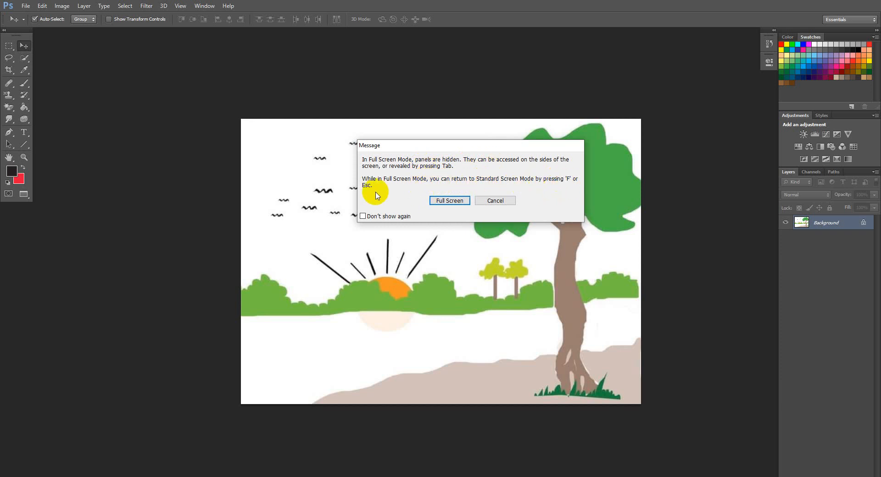
click(444, 201)
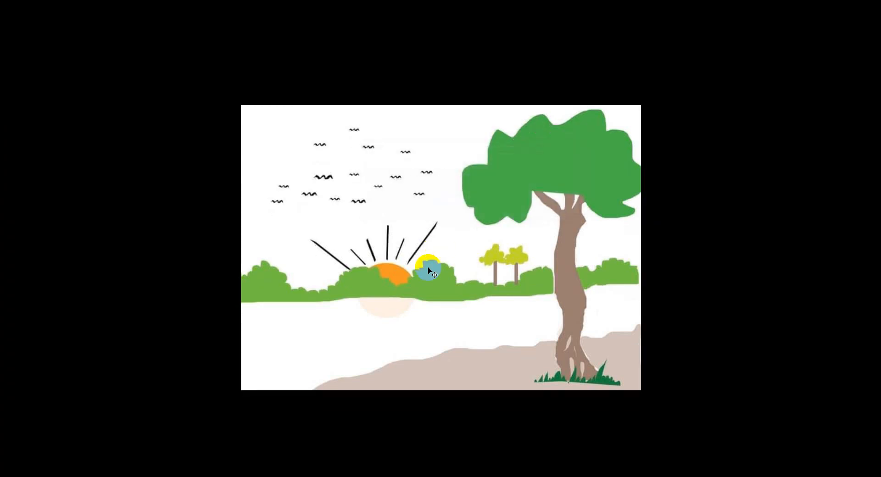
key(Escape)
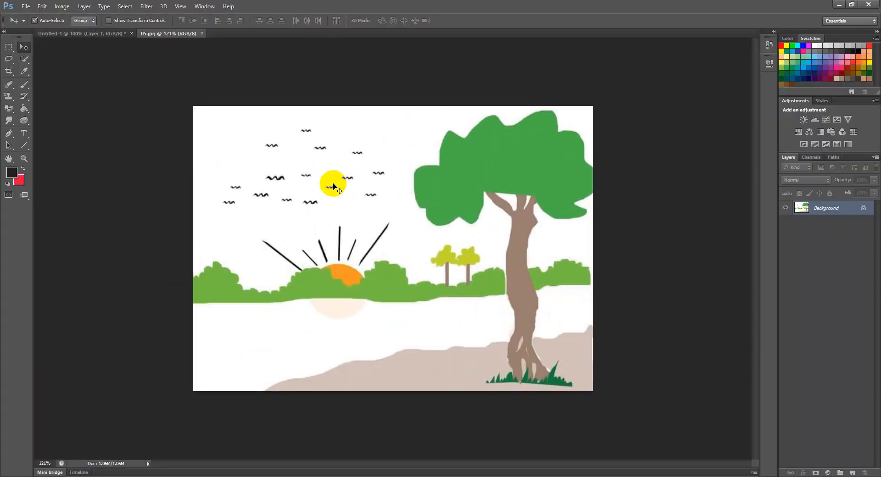
Cycle 05.jpg once through all three screen modes, ending in Standard Screen Mode.
key(f)
key(f)
key(f)
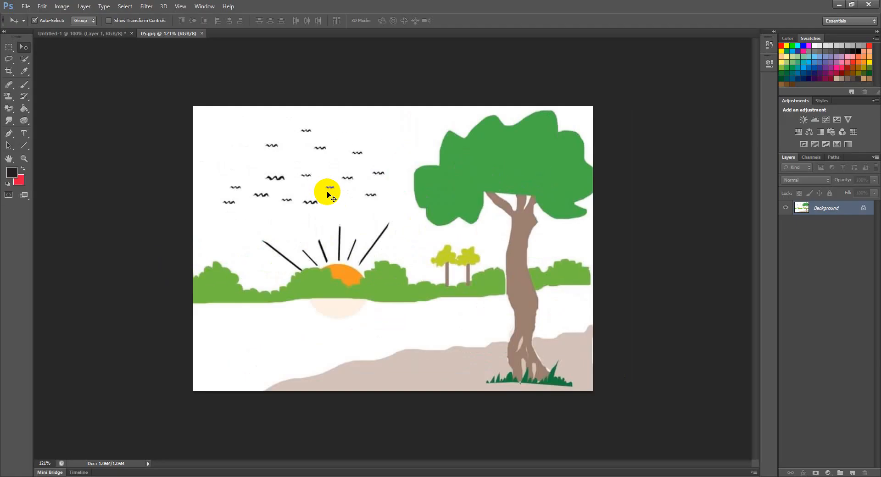
click(393, 104)
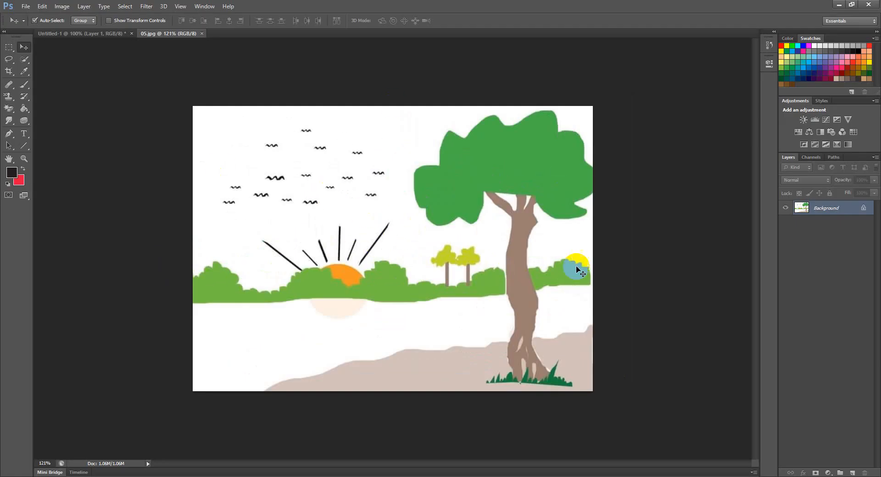
Close 05.jpg and delete Layer 1 with the birds from the Untitled-1 document.
click(202, 34)
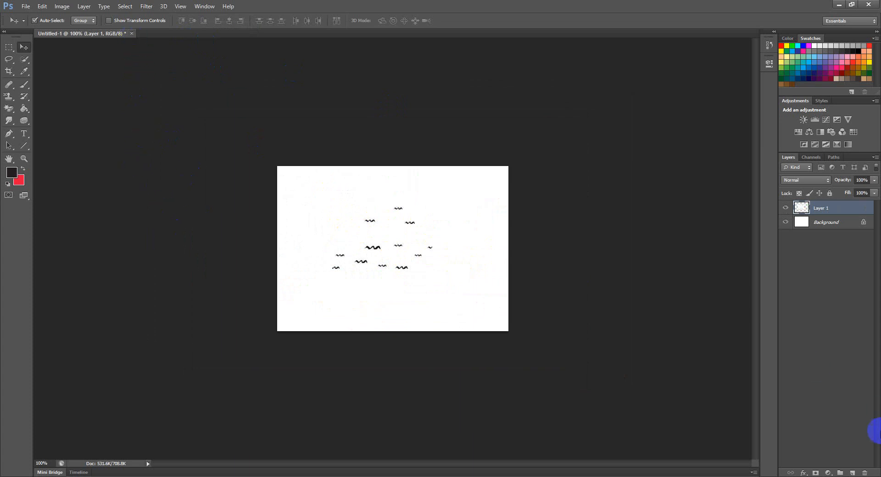
click(865, 473)
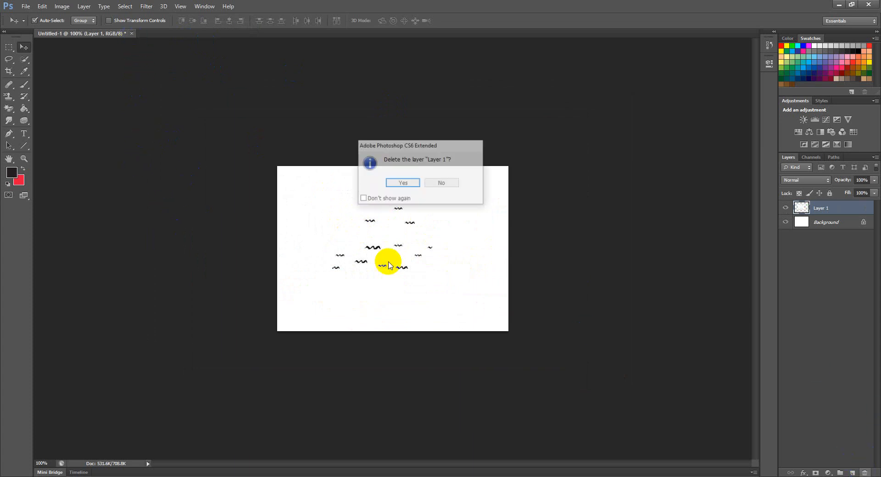
click(403, 184)
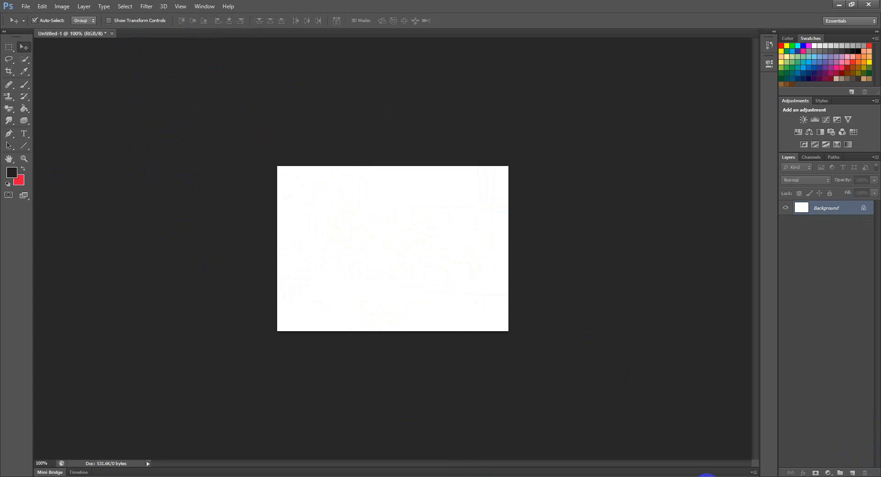
Switch to the Photos app to check the Class 01 topic list, and return to Photoshop.
click(707, 476)
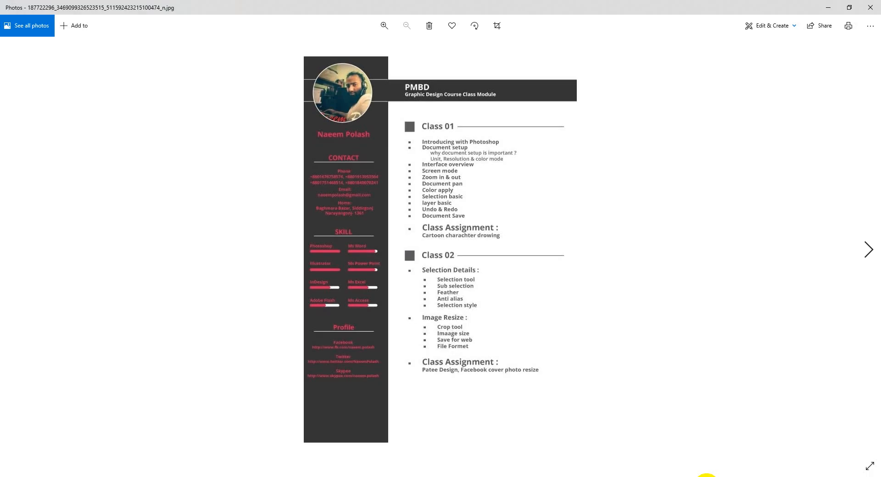
click(707, 475)
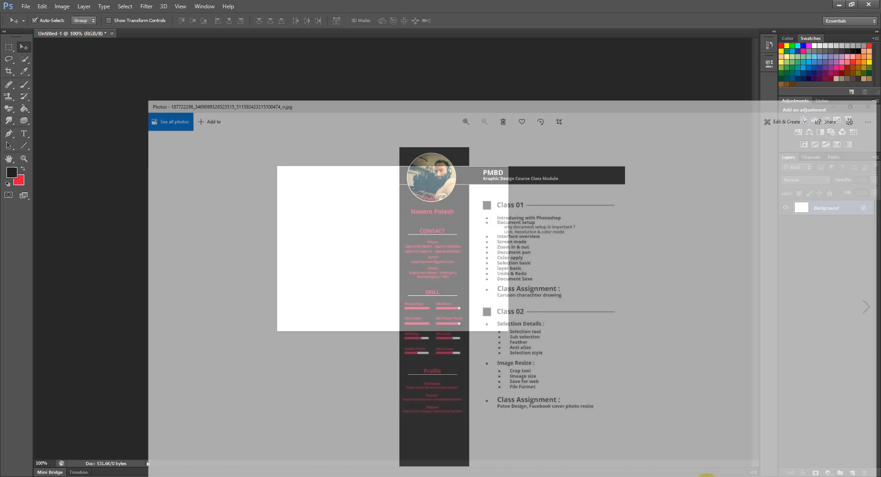
click(707, 475)
click(707, 476)
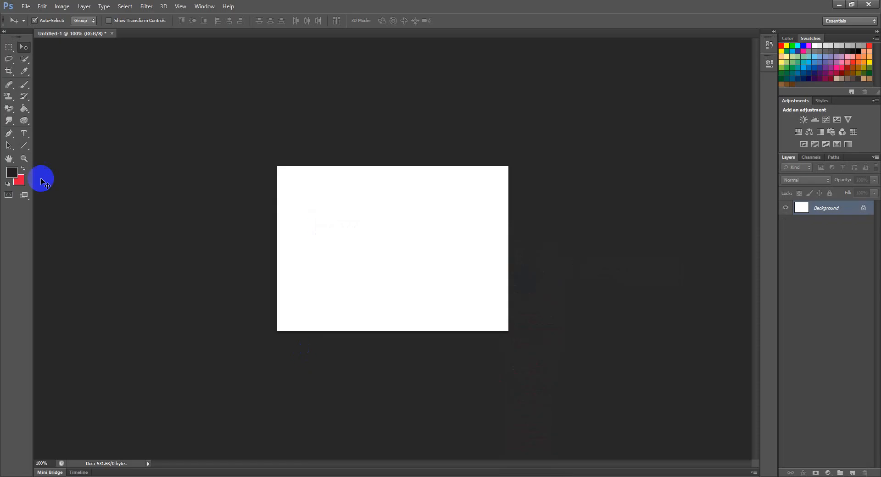
Open 05.jpg from the Roman 2103 folder.
click(25, 7)
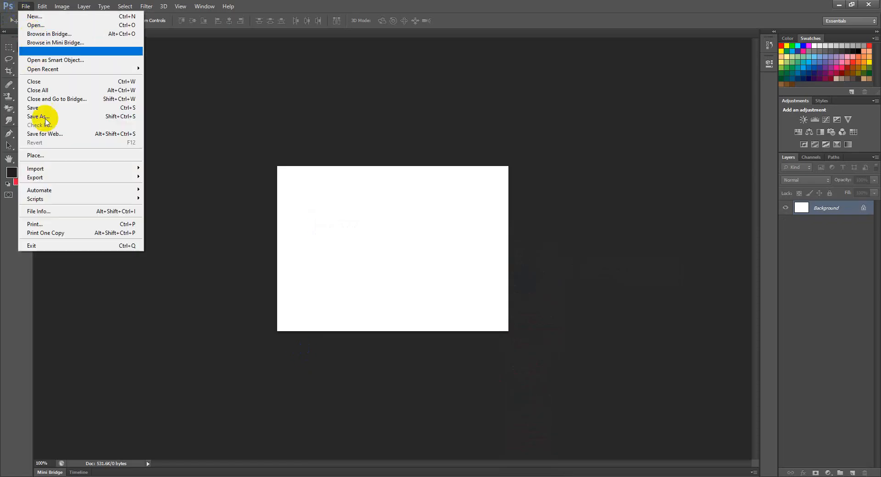
click(31, 25)
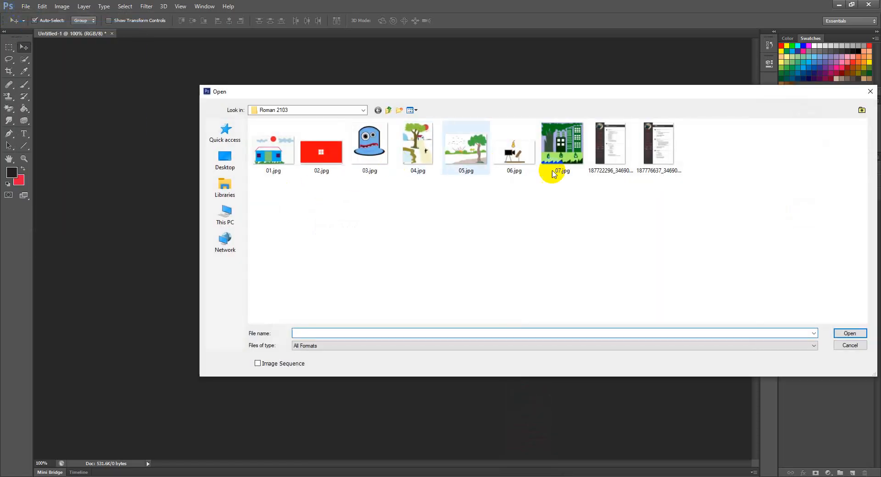
click(466, 146)
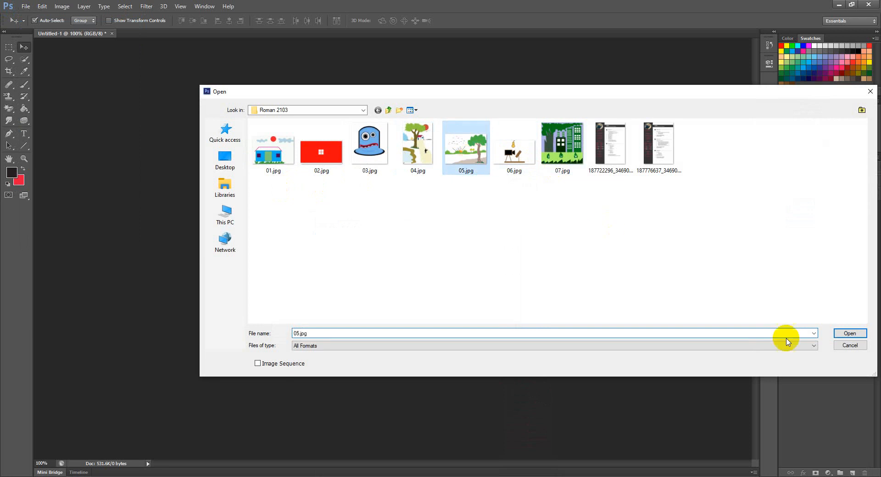
click(850, 333)
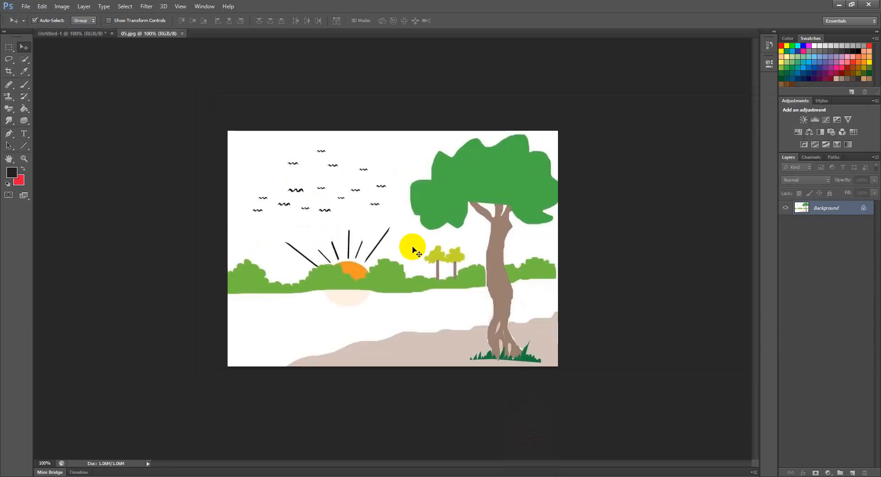
Examine the birds and the overall 05.jpg picture at different magnifications, both enlarged and reduced.
scroll(420, 231, up, 6)
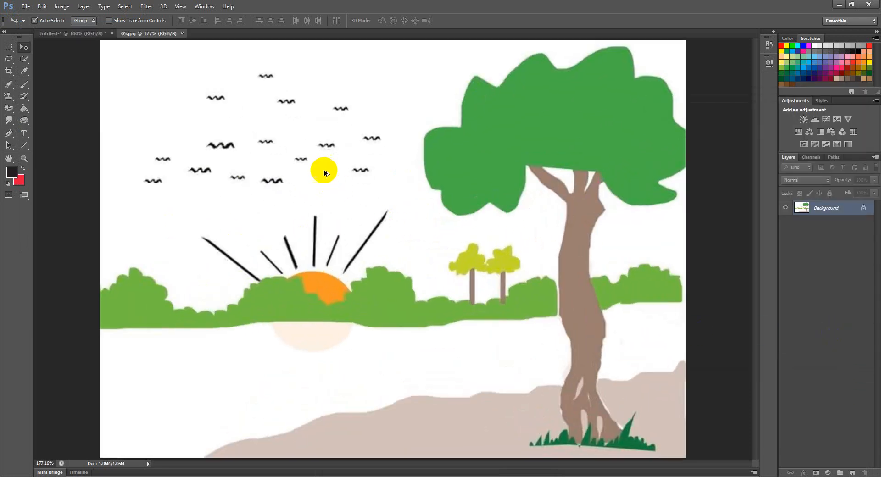
scroll(199, 70, up, 4)
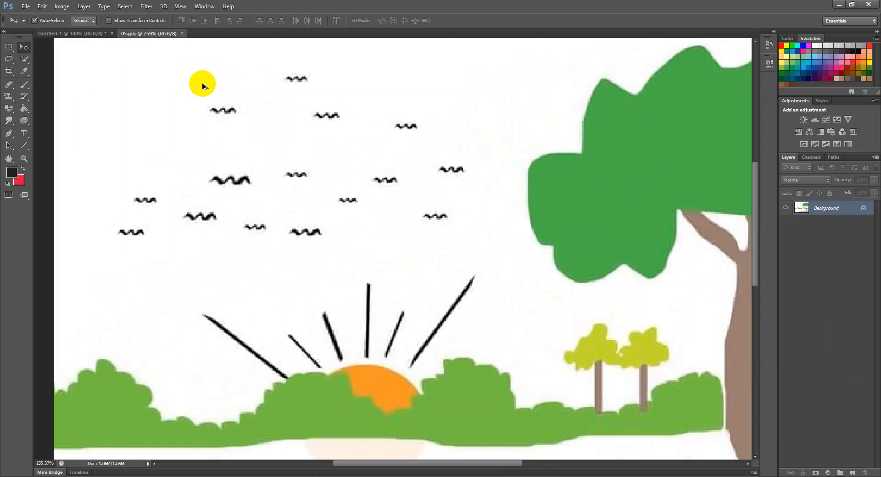
scroll(203, 99, down, 5)
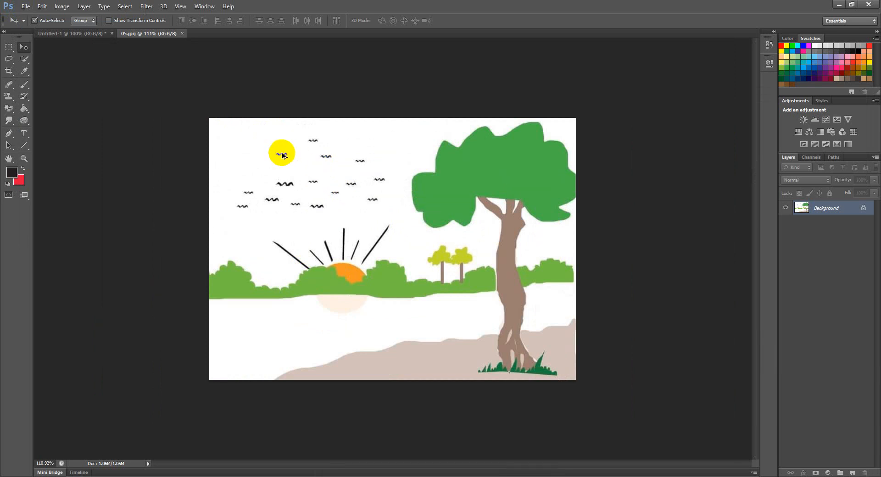
scroll(282, 156, up, 2)
scroll(275, 142, up, 2)
scroll(275, 146, down, 3)
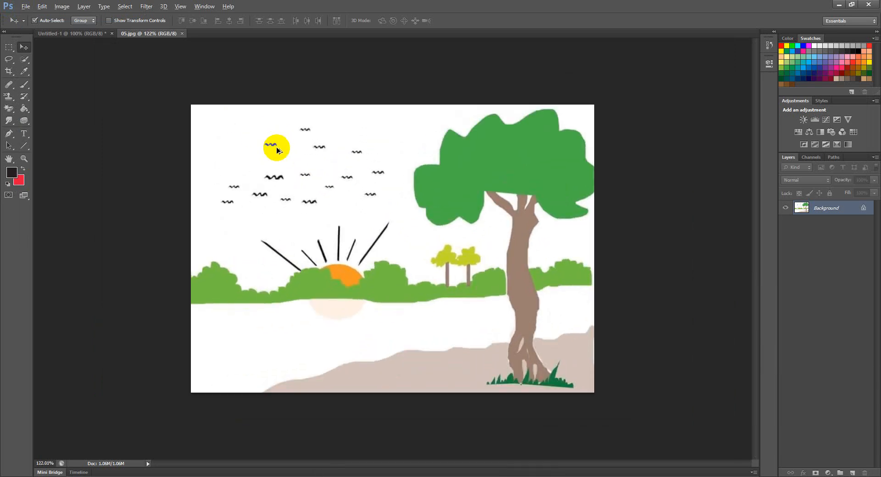
scroll(379, 237, down, 4)
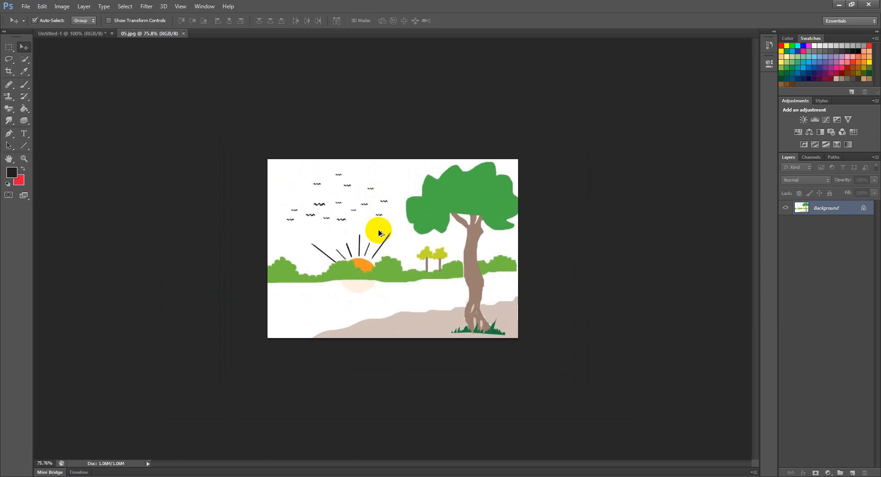
scroll(380, 226, up, 3)
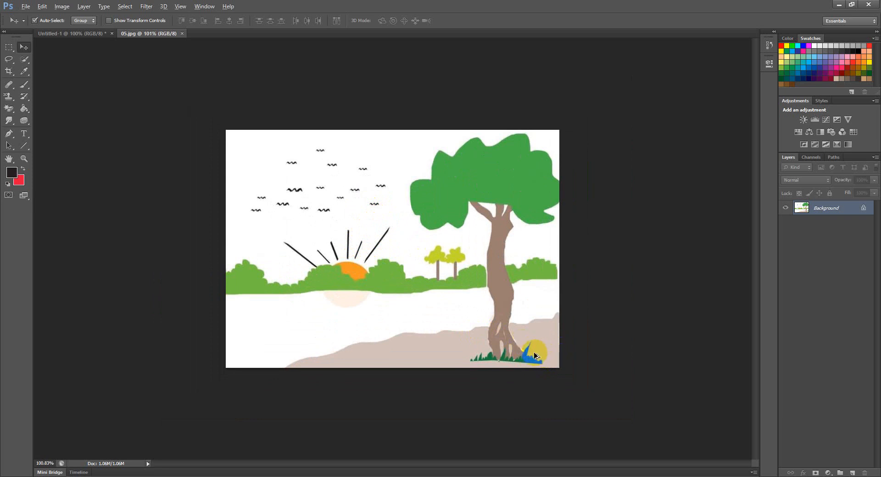
Examine the grass and trunk base, and the tree crown of 05.jpg close up, ending with the whole image in view.
scroll(535, 356, up, 2)
scroll(574, 373, up, 2)
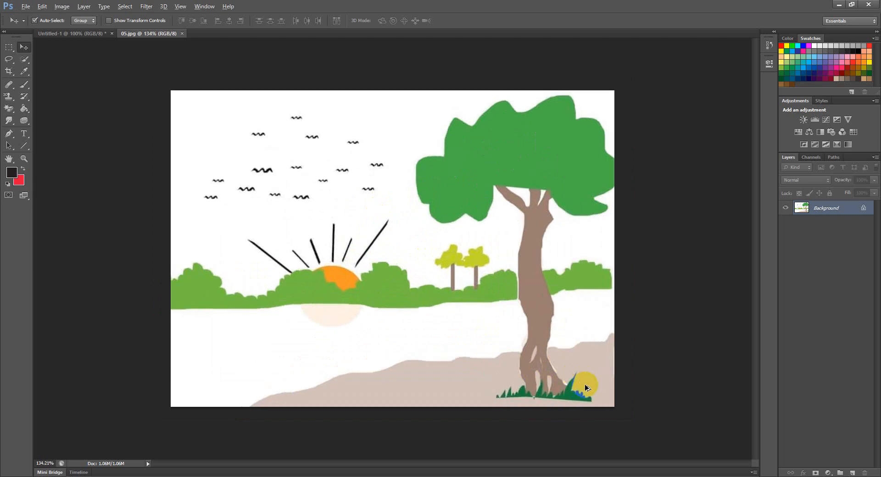
scroll(622, 397, up, 2)
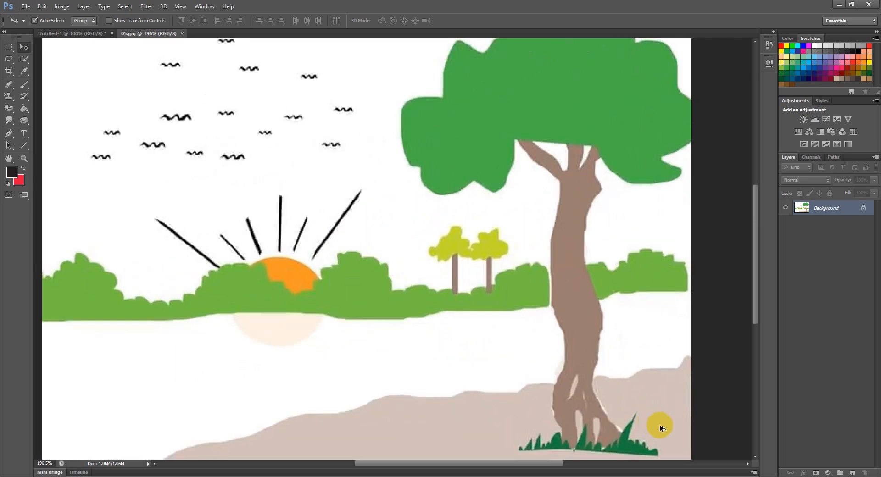
scroll(676, 442, up, 3)
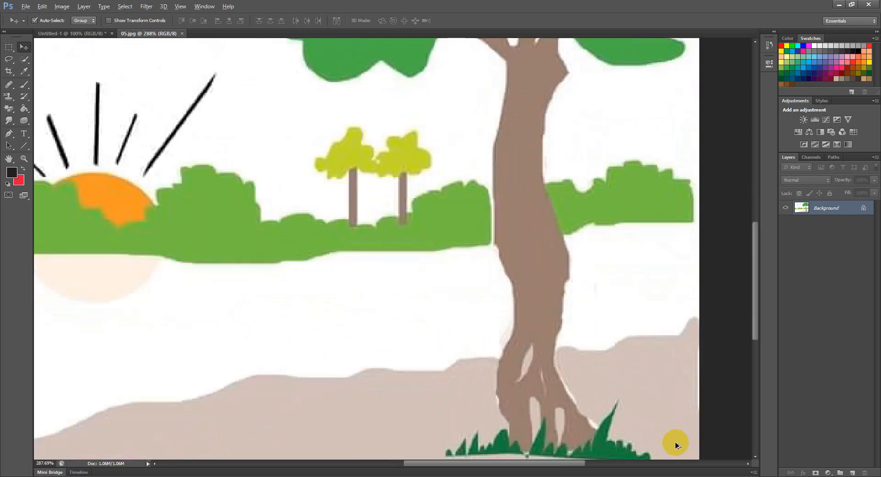
scroll(675, 444, up, 3)
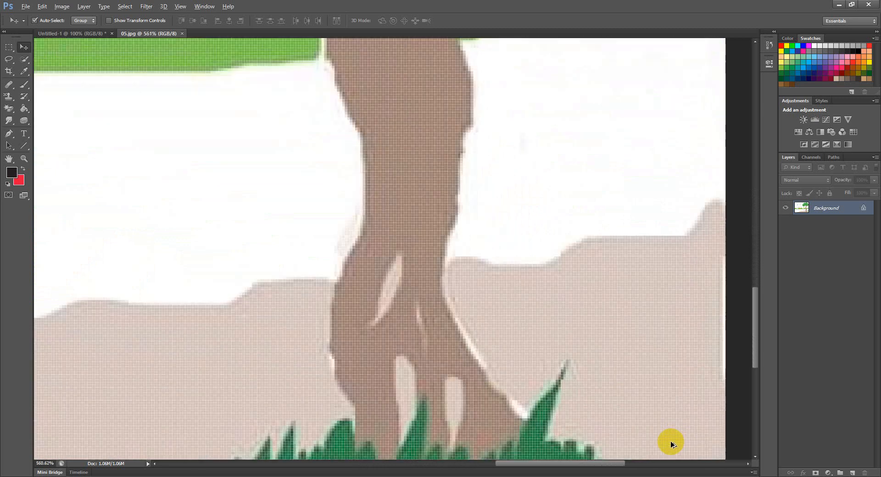
scroll(671, 442, down, 2)
scroll(629, 412, down, 3)
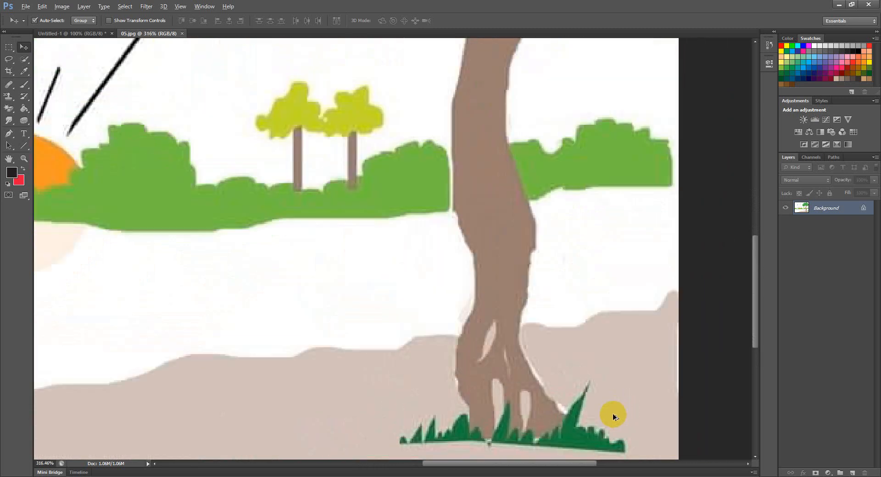
scroll(590, 398, down, 1)
scroll(499, 147, up, 4)
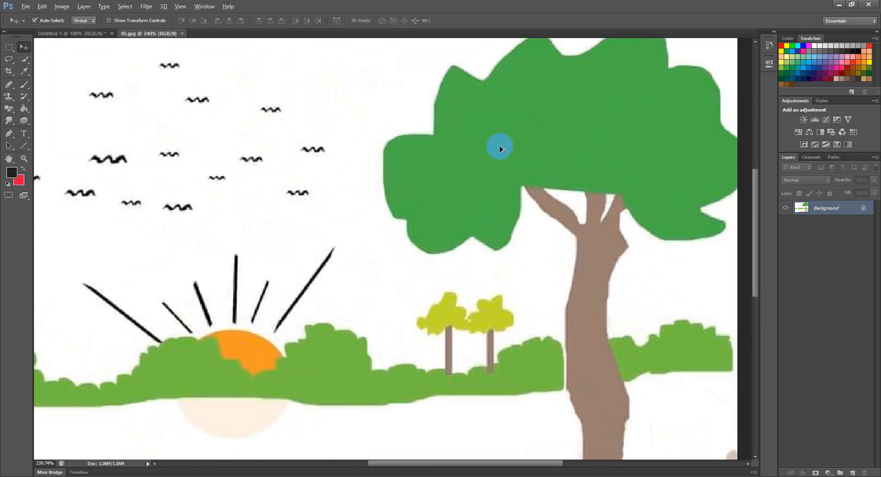
scroll(495, 150, down, 3)
scroll(490, 165, down, 2)
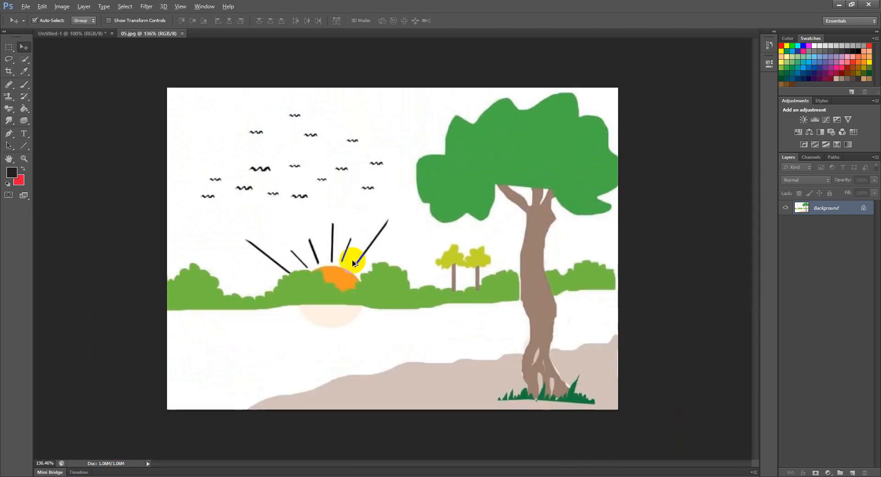
Examine the sun, its rays and the birds of 05.jpg close up, ending at about 575% magnification on the birds.
scroll(334, 277, up, 4)
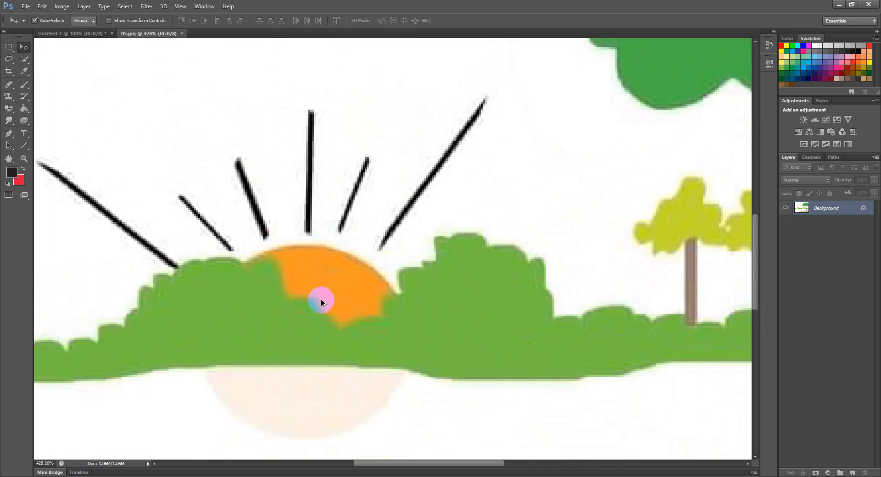
scroll(321, 299, down, 3)
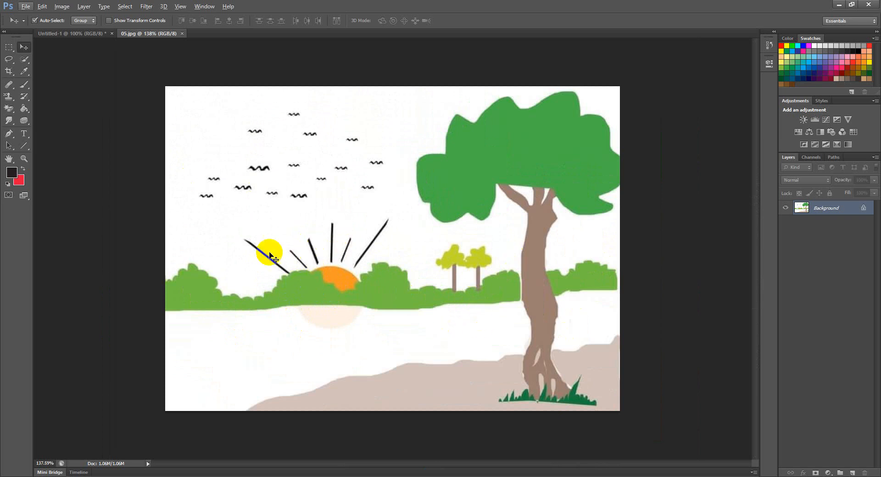
scroll(161, 116, up, 5)
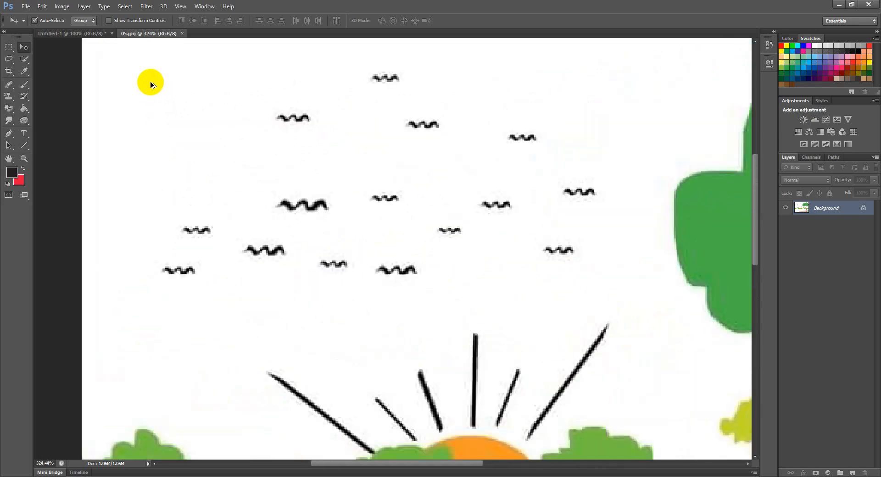
scroll(123, 68, up, 3)
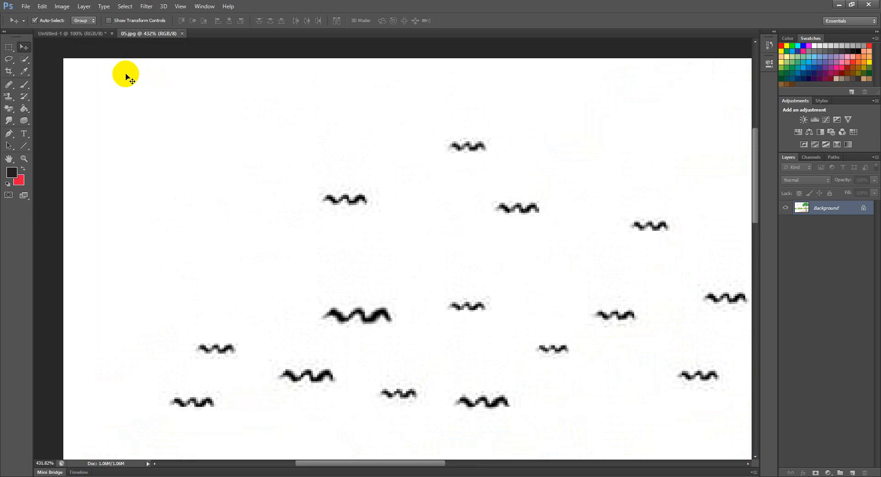
scroll(105, 121, up, 1)
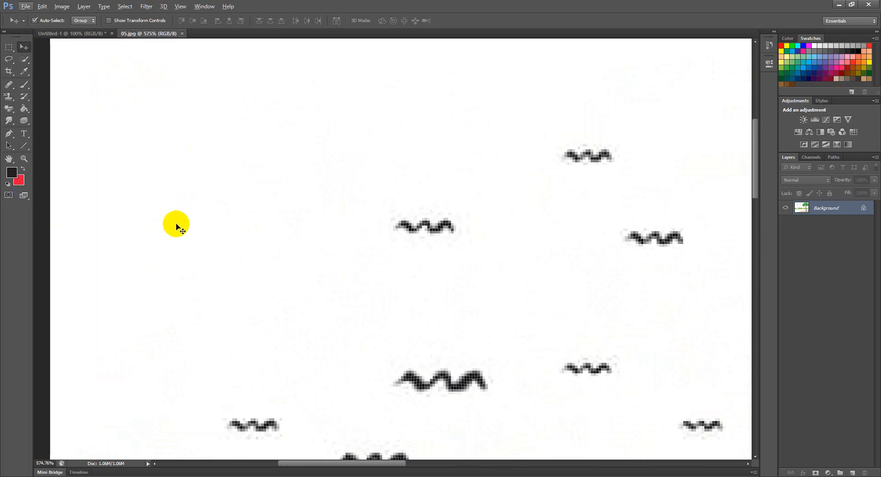
Try to shift the enlarged picture by moving the locked Background layer with the Move tool.
drag(410, 316, 322, 233)
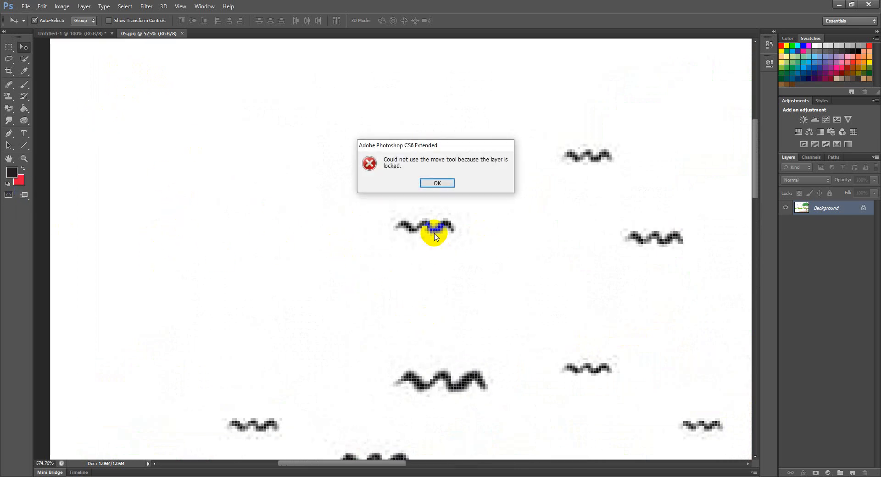
click(437, 181)
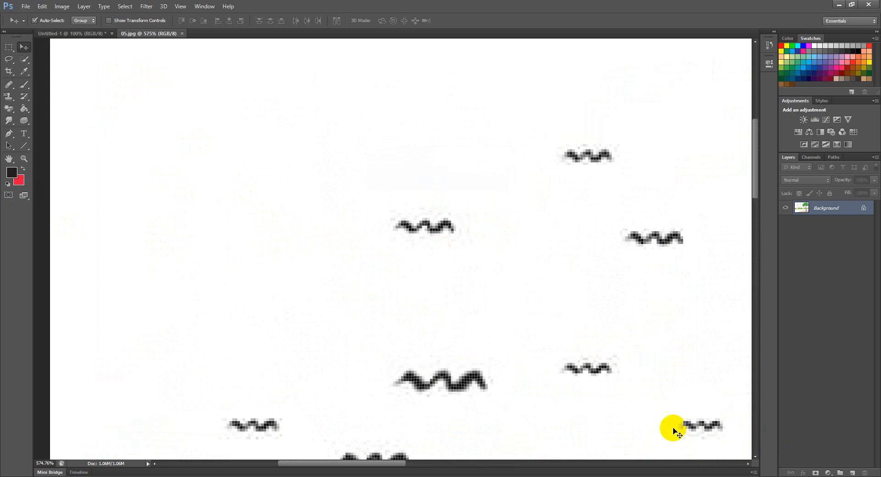
drag(181, 191, 379, 307)
click(437, 182)
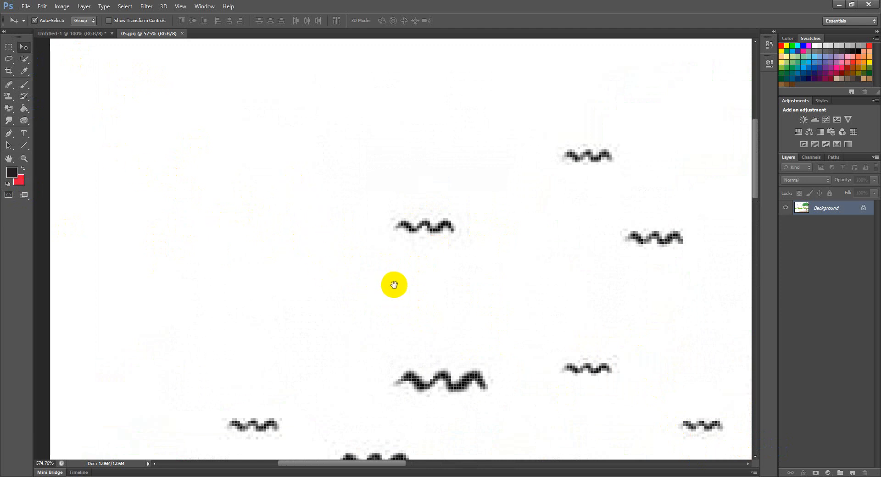
Pan the enlarged 05.jpg to the grass at the trunk base, and use the Hand tool to pan back to the sun rays.
drag(445, 282, 579, 329)
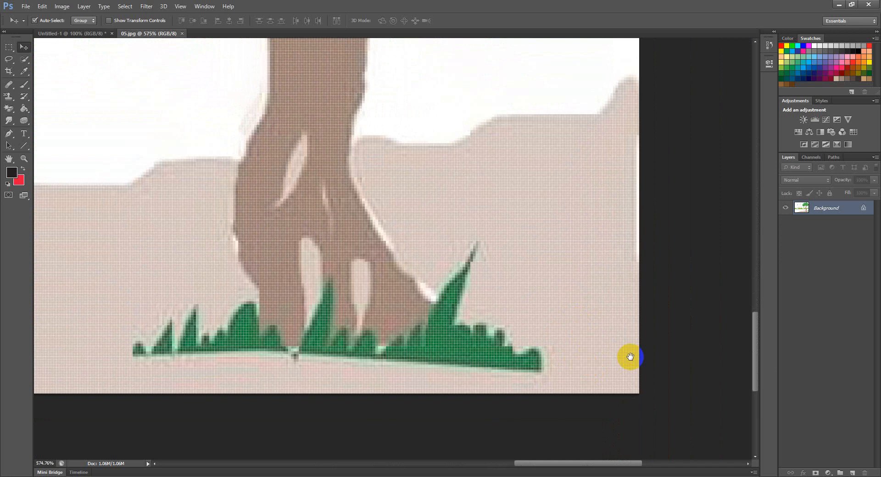
click(16, 180)
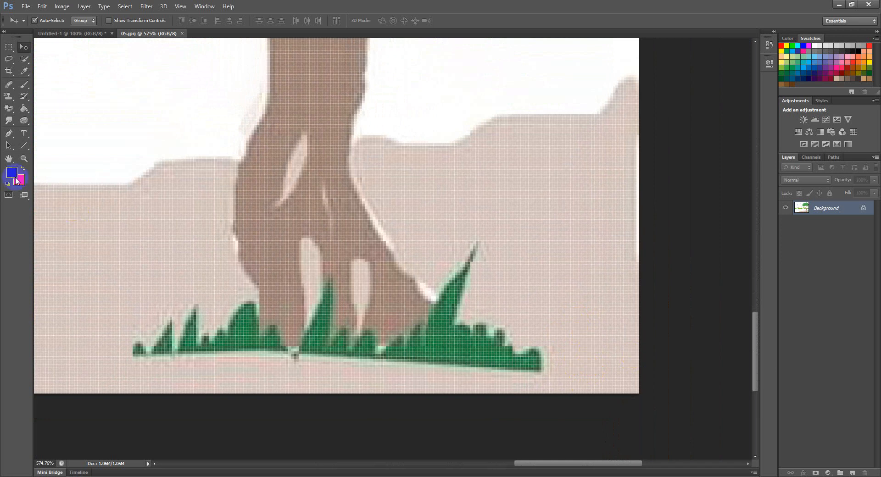
click(9, 159)
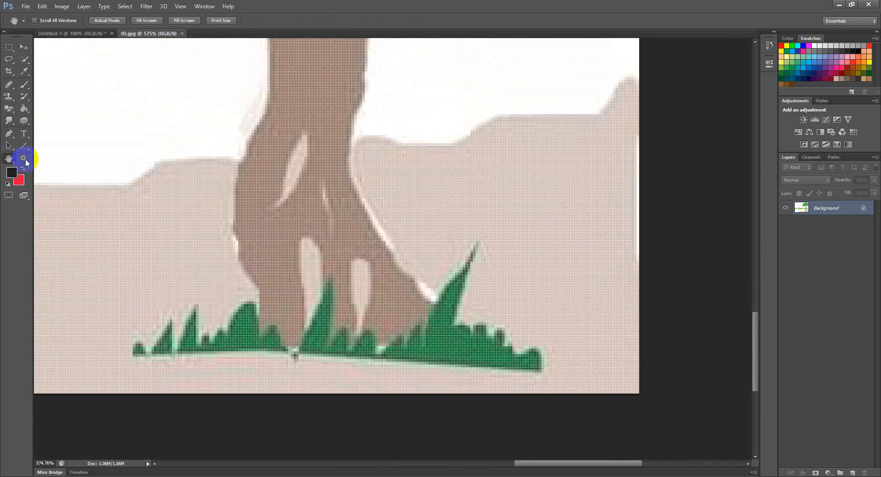
drag(151, 213, 265, 243)
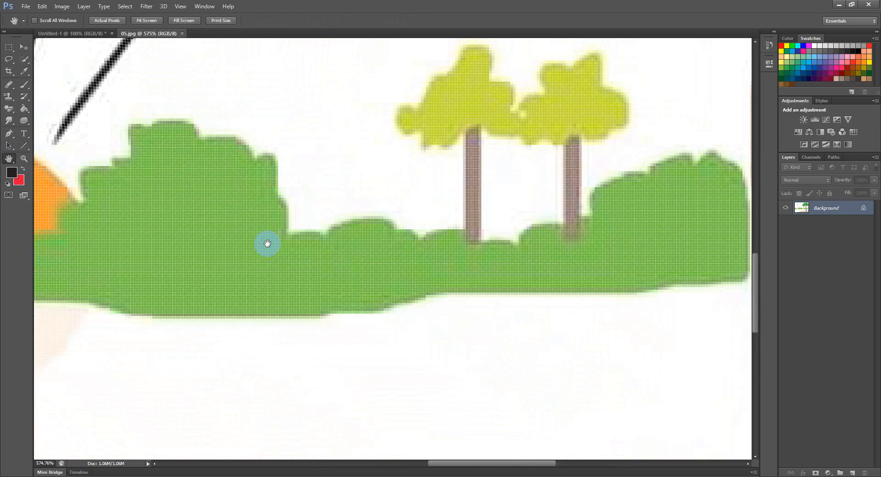
drag(211, 179, 290, 240)
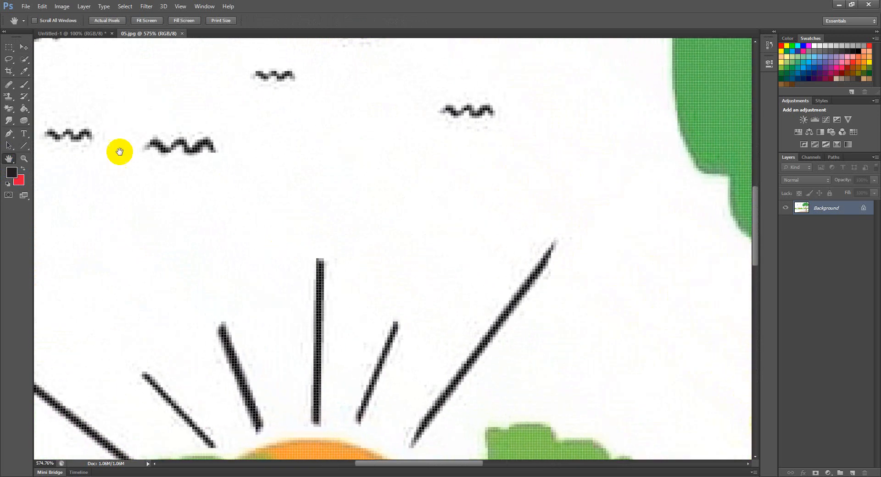
Activate the Rectangular Marquee tool and pan 05.jpg to its upper-left corner while that tool stays selected.
click(9, 73)
click(10, 48)
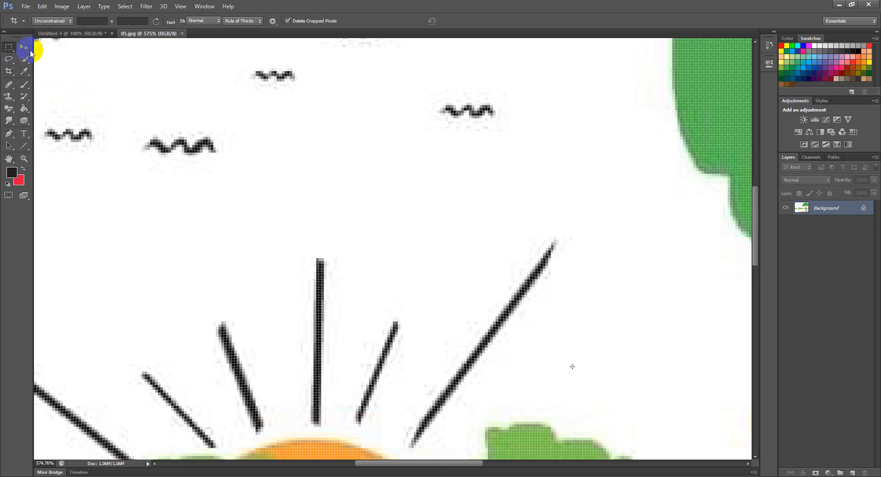
drag(223, 198, 296, 251)
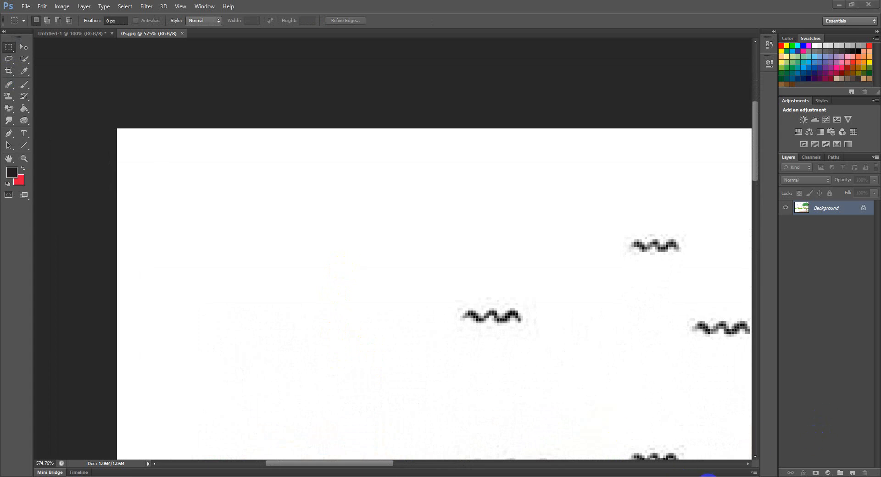
Switch to the Photos app to check the remaining Class 01 topics, and return to the enlarged 05.jpg in Photoshop.
click(712, 476)
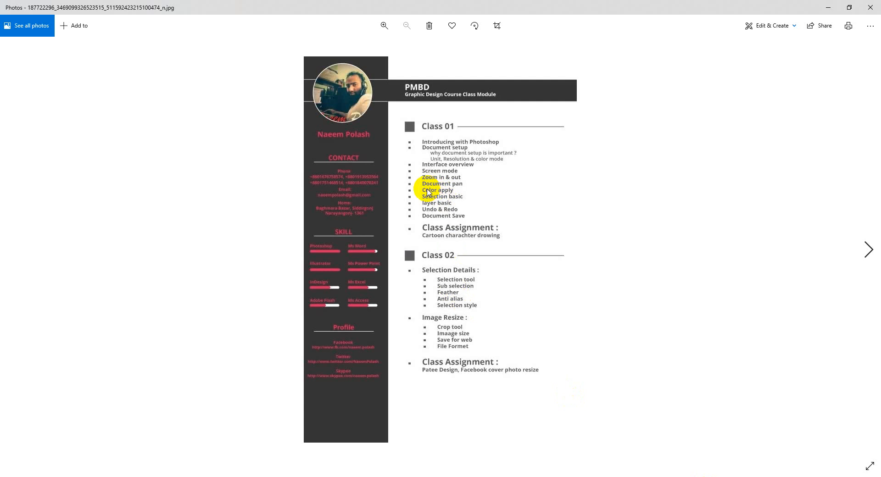
click(829, 8)
click(131, 41)
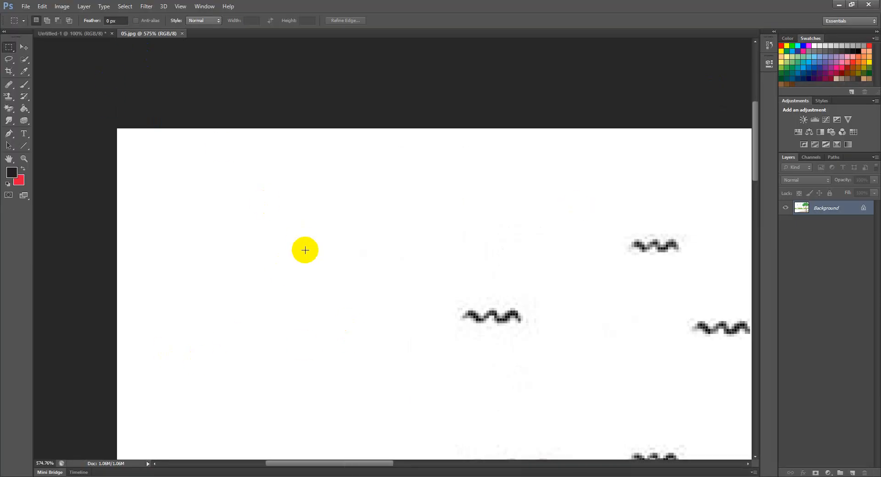
Bring the blank Untitled-1 document to the front and enlarge it to about 177%.
click(65, 33)
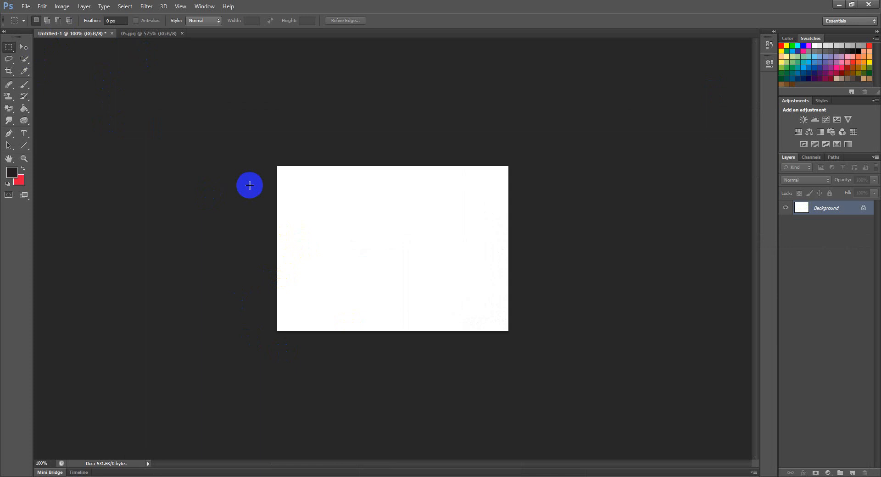
scroll(342, 269, up, 1)
scroll(341, 268, up, 2)
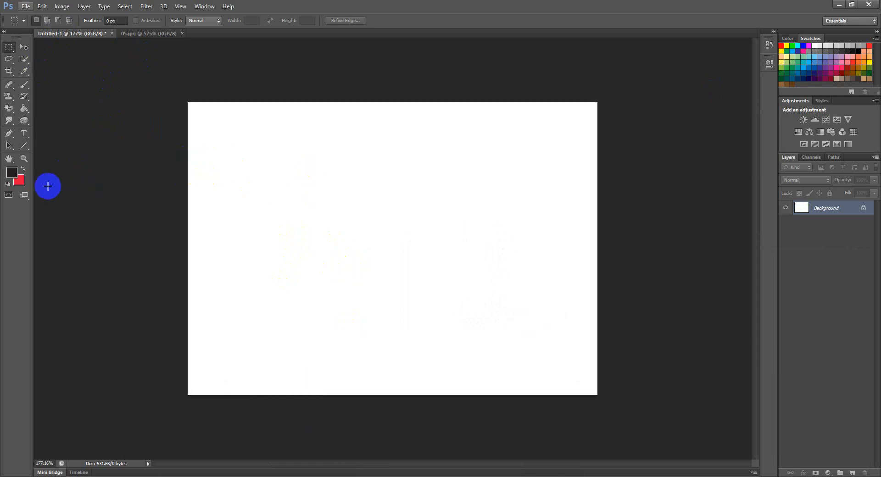
click(133, 34)
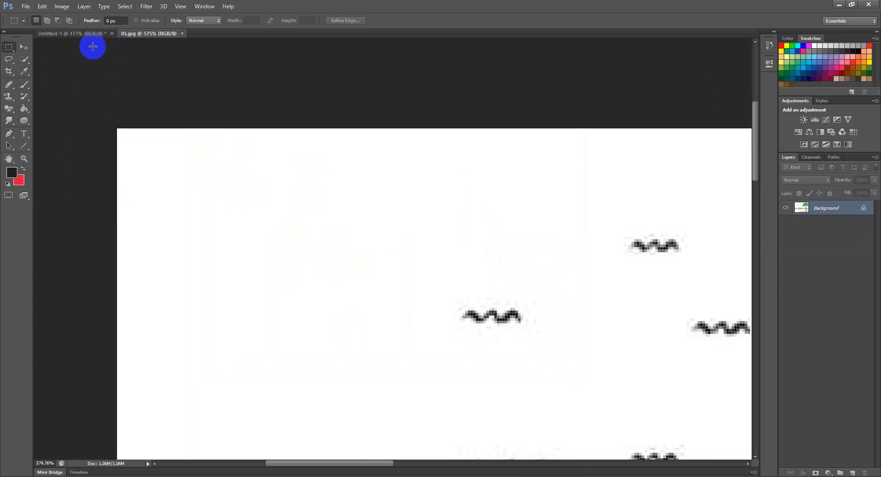
click(81, 34)
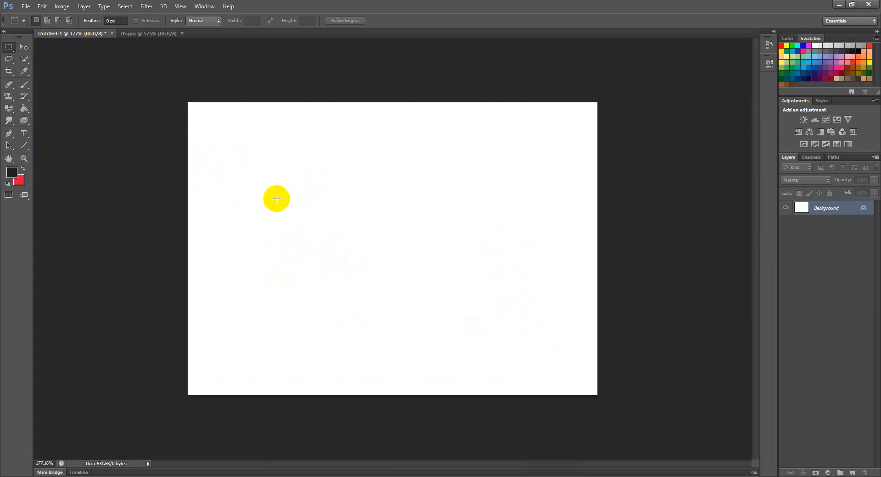
Inspect the current foreground and background colors in the Color Picker without changing either one.
click(11, 173)
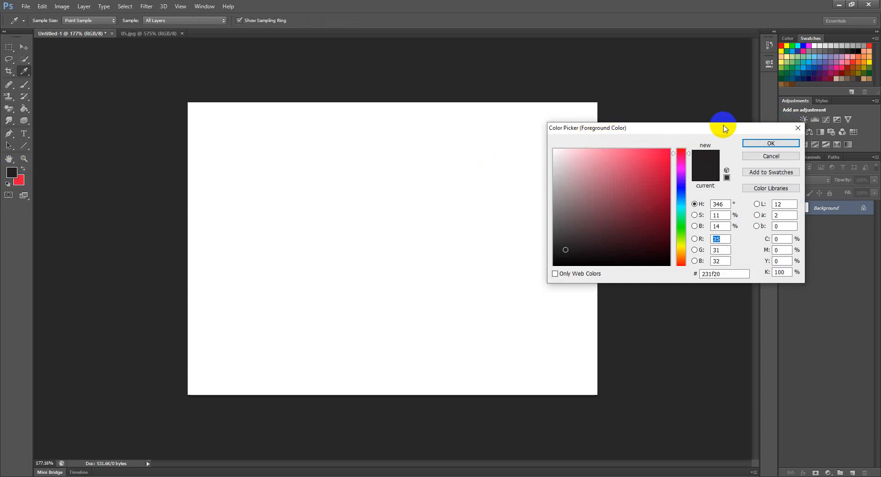
click(799, 129)
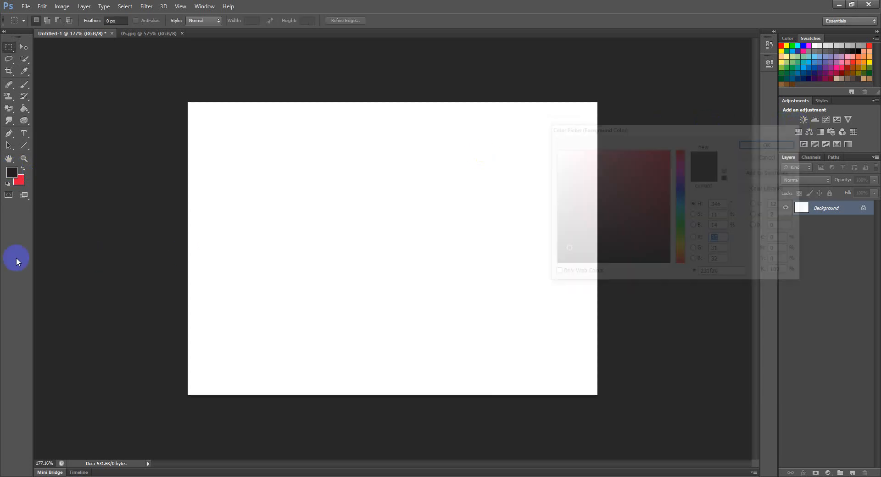
click(19, 182)
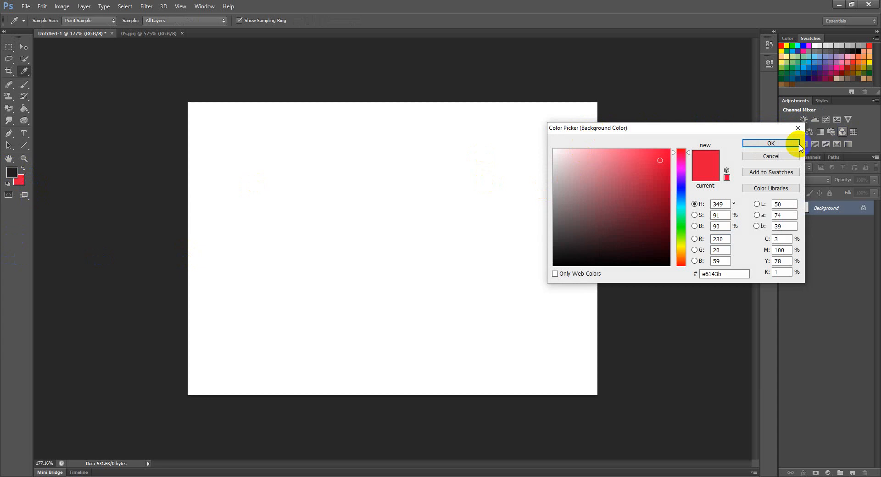
click(772, 144)
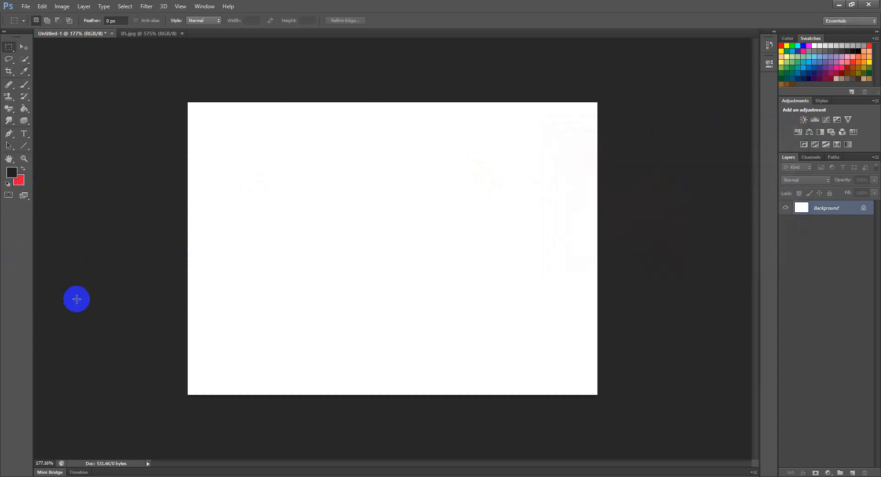
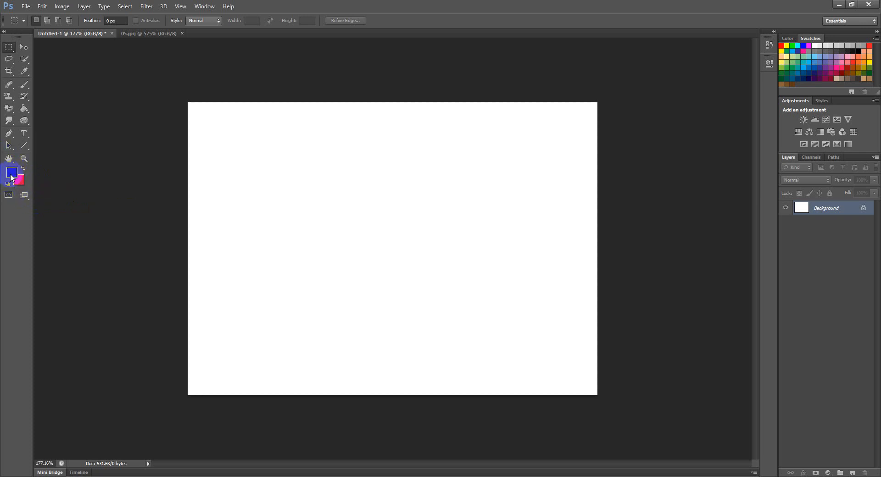
Set the foreground color to purple 6b26df in the Color Picker.
click(12, 177)
click(650, 164)
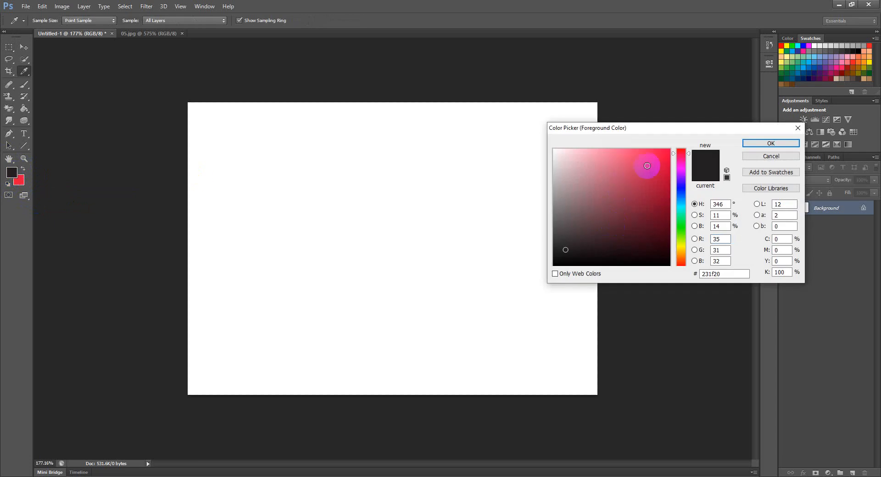
click(688, 158)
drag(688, 157, 687, 180)
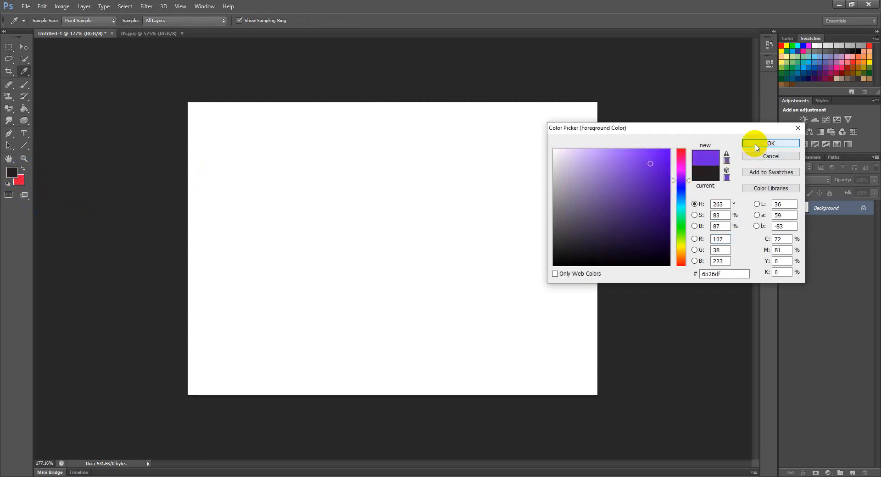
click(752, 144)
key(m)
Set the background color to green 5ee614 in the Color Picker.
click(23, 183)
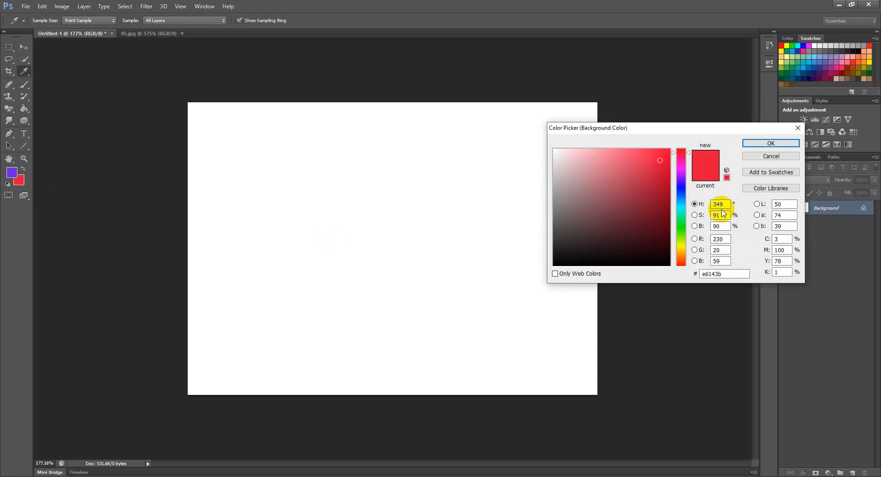
click(683, 194)
click(682, 234)
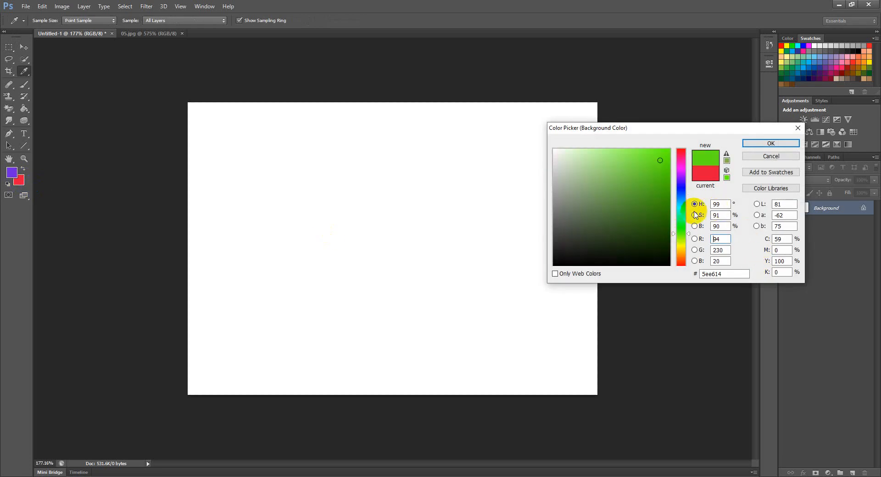
click(752, 143)
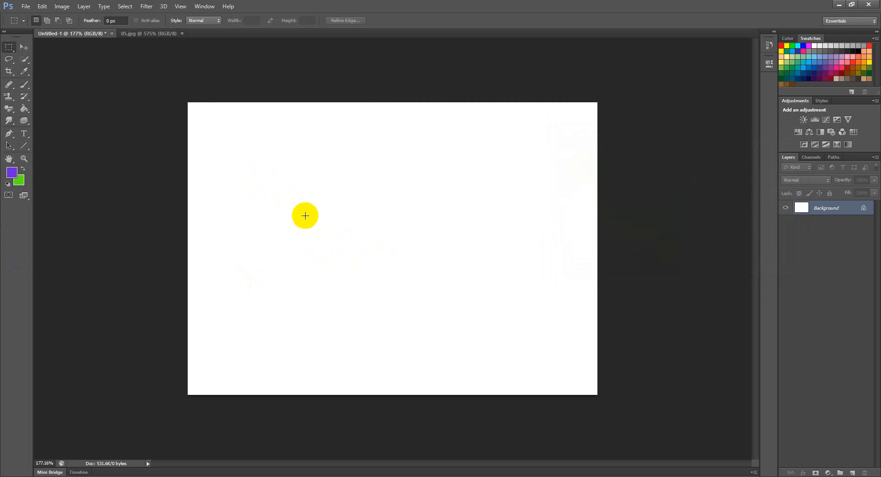
Fill the whole Untitled-1 canvas alternately with the purple foreground and green background colors, ending with green.
key(alt+BackSpace)
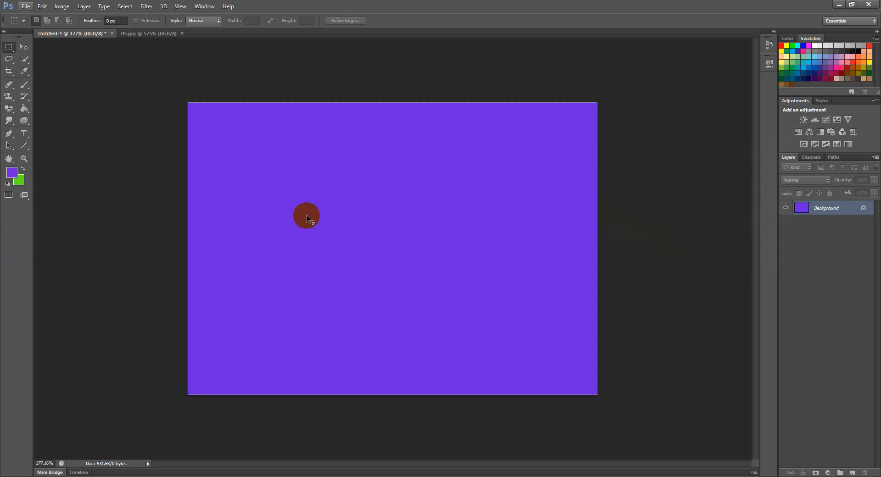
key(ctrl+BackSpace)
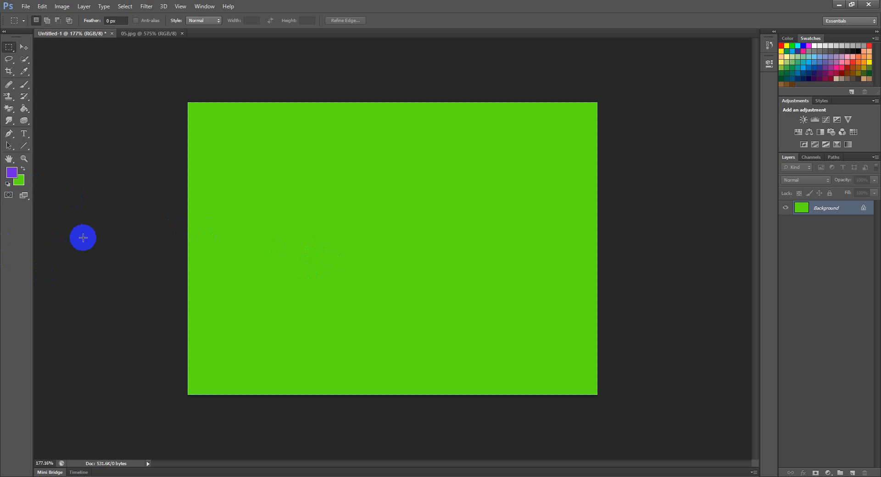
key(alt+BackSpace)
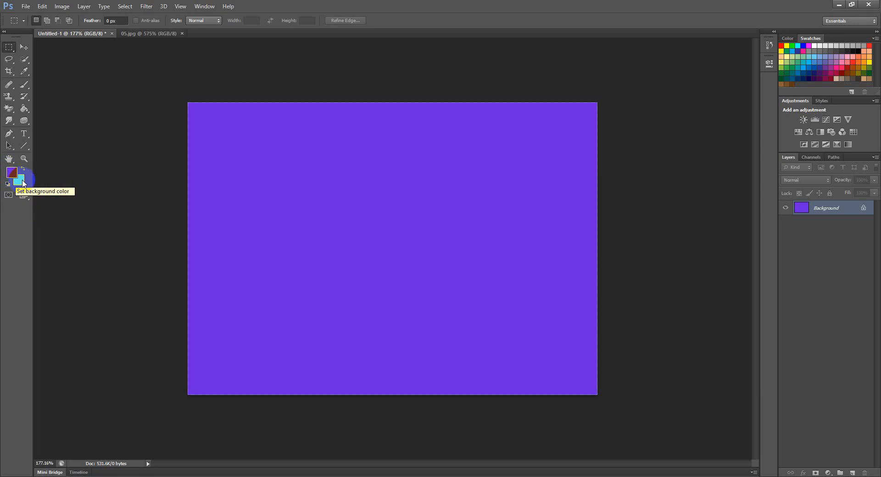
key(ctrl+BackSpace)
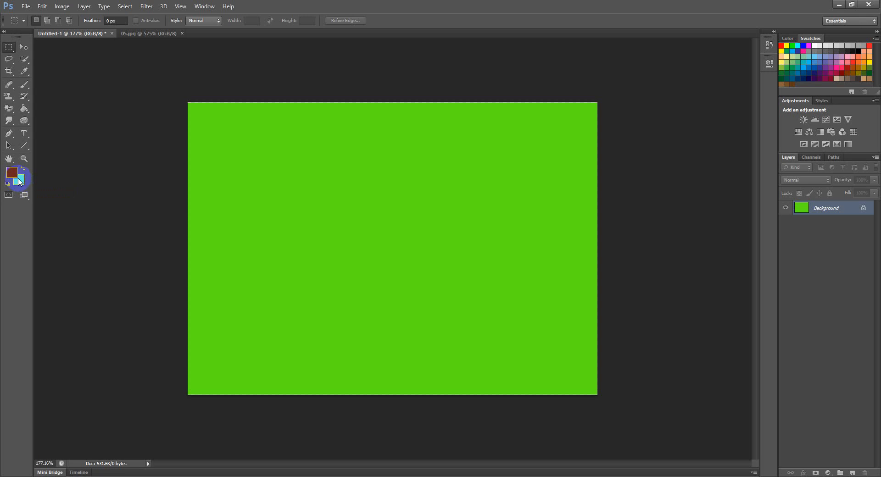
Set the background color to pinkish red e61454 in the Color Picker.
click(19, 181)
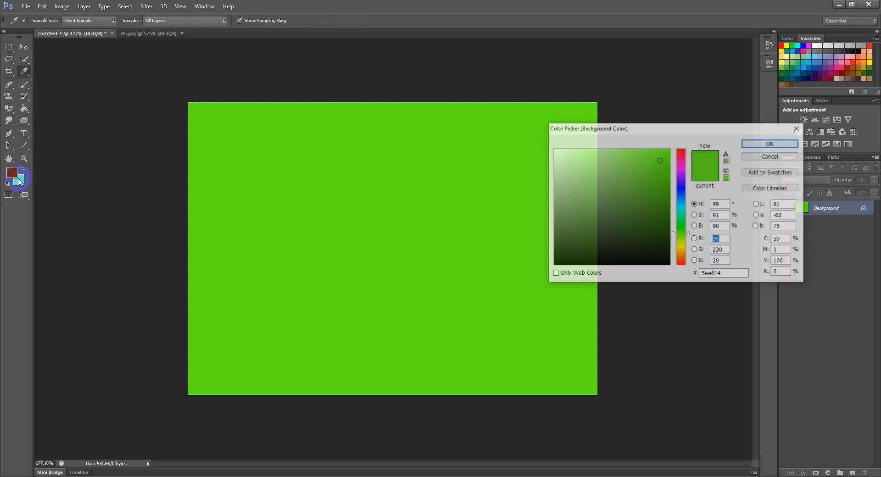
click(676, 156)
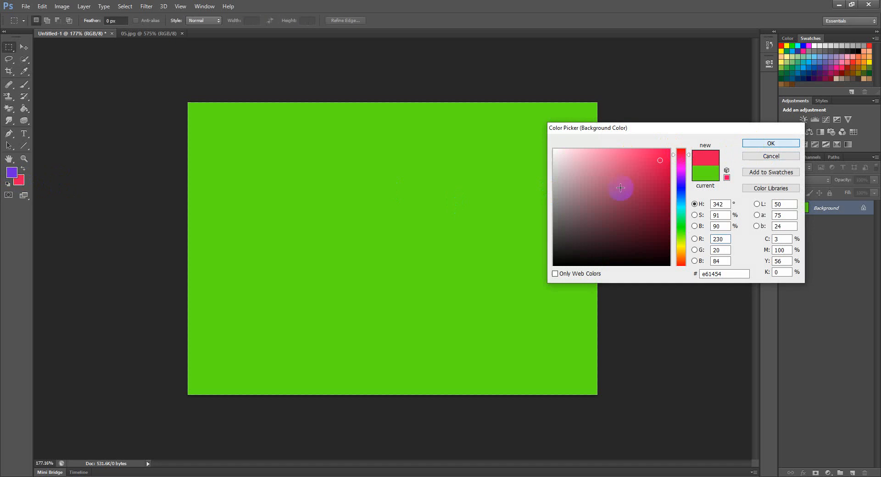
key(Return)
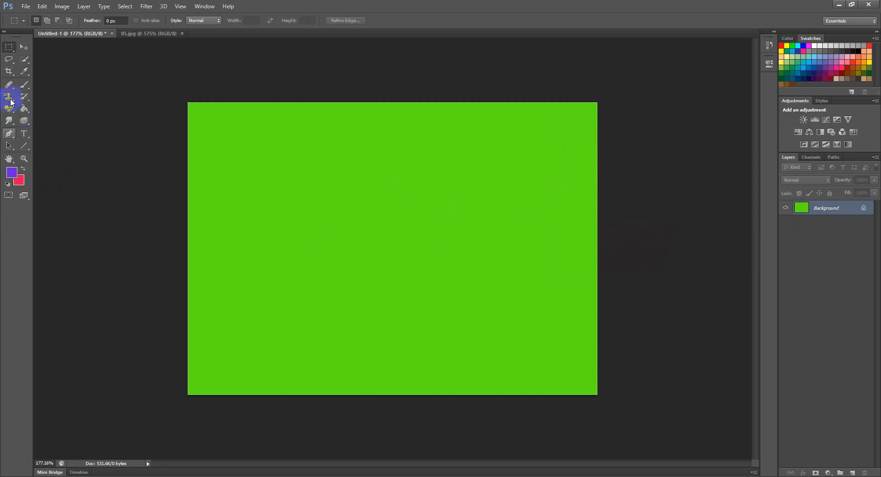
Fill the Untitled-1 canvas with the purple foreground color using the Paint Bucket tool, and switch back to the Rectangular Marquee tool.
click(23, 110)
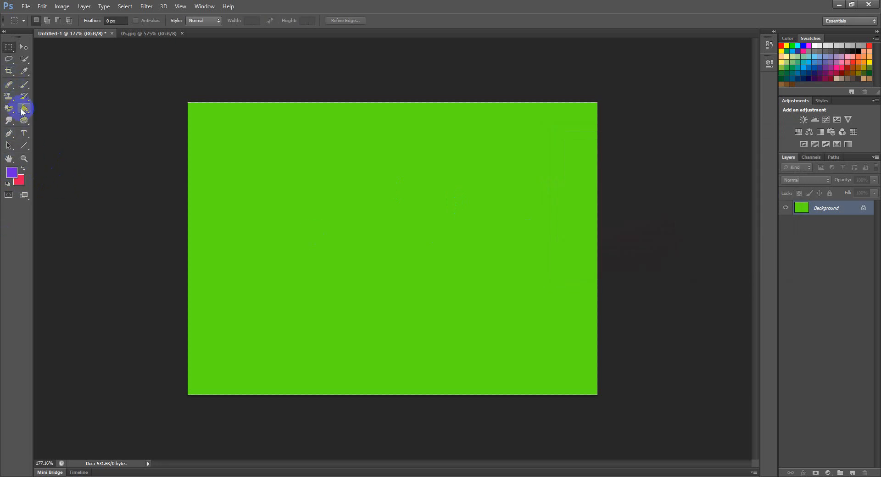
click(285, 245)
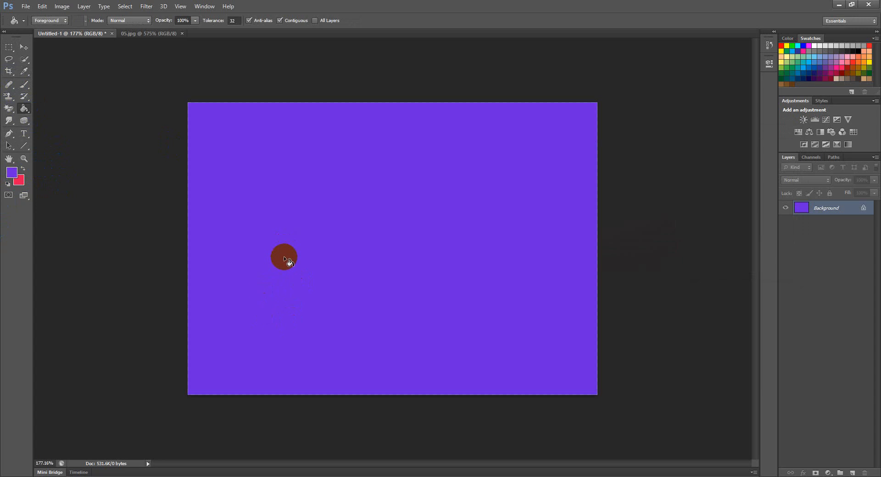
click(9, 47)
click(252, 173)
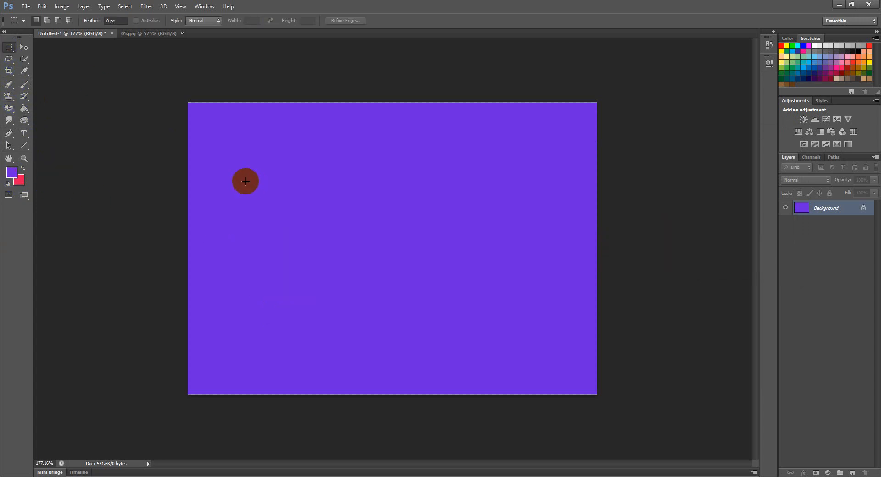
Close Untitled-1 without saving and create a new 7 × 5 inch, 72 pixels/inch RGB document with a white background.
click(113, 34)
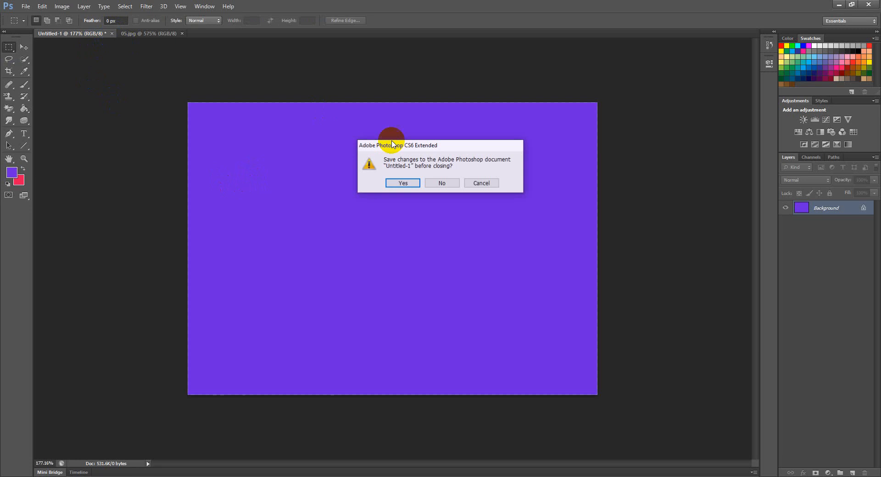
click(443, 182)
click(26, 6)
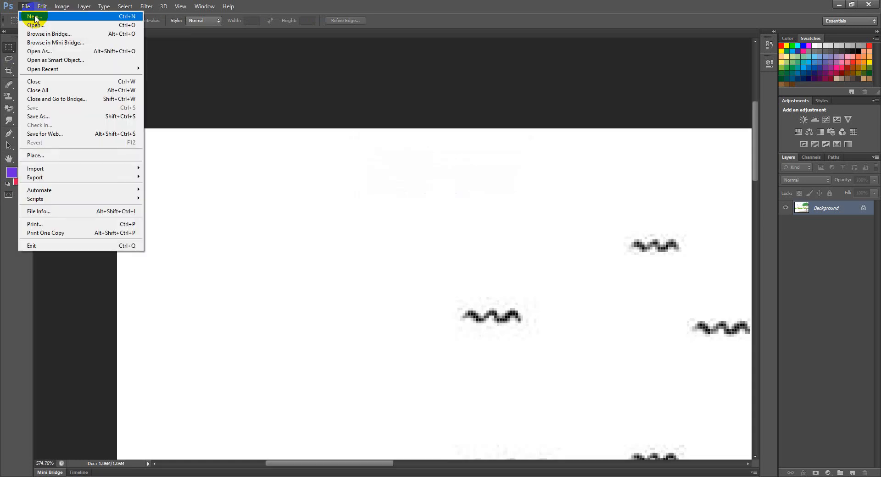
key(Escape)
key(ctrl+n)
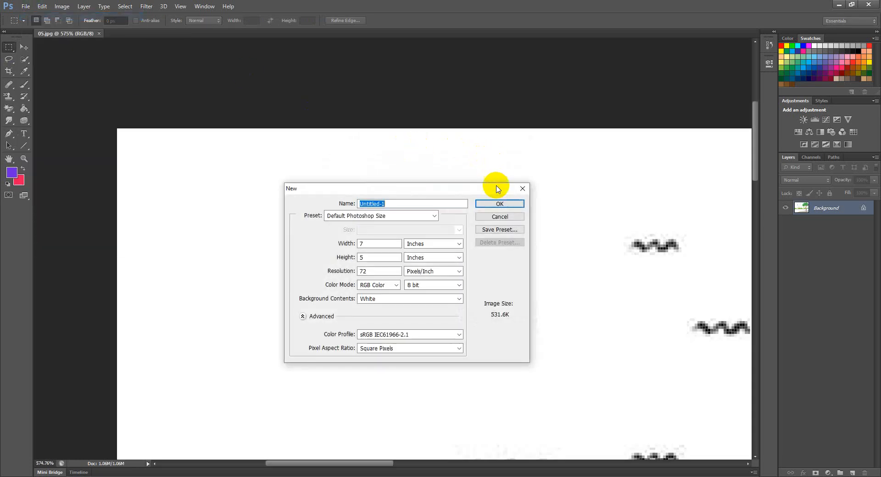
click(496, 205)
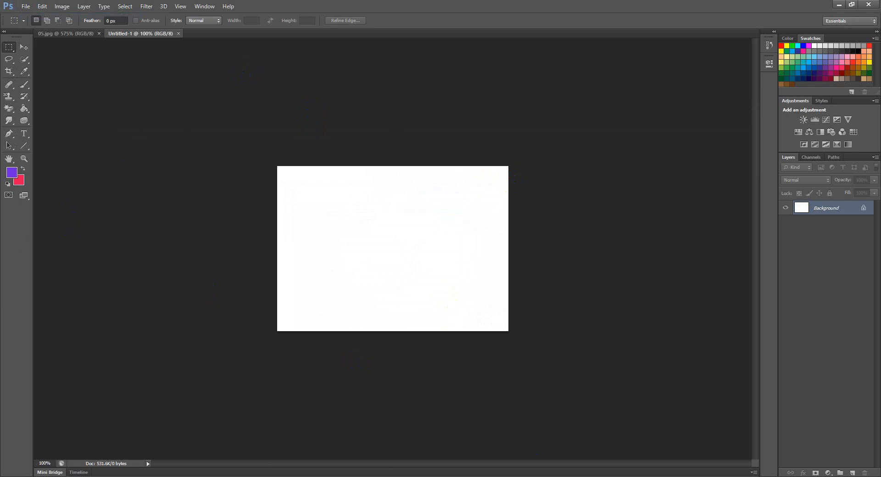
Review the Class 01 topic list in the Photos app and return to Photoshop.
click(706, 475)
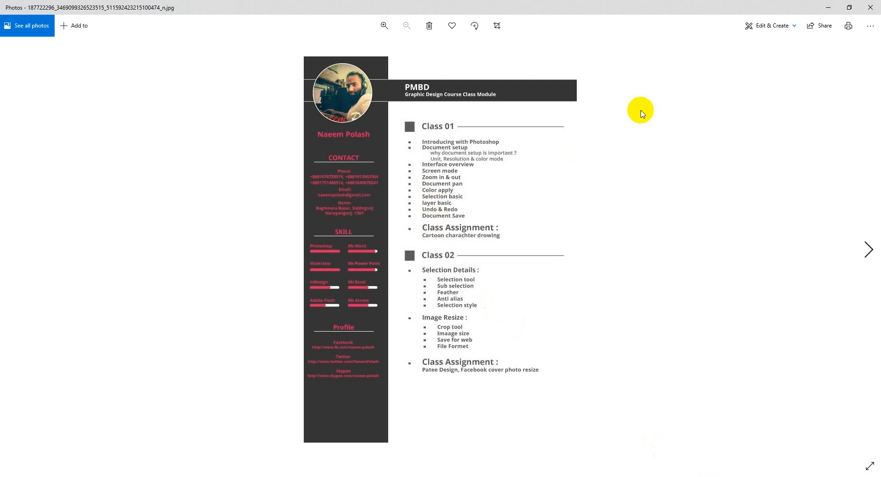
click(826, 9)
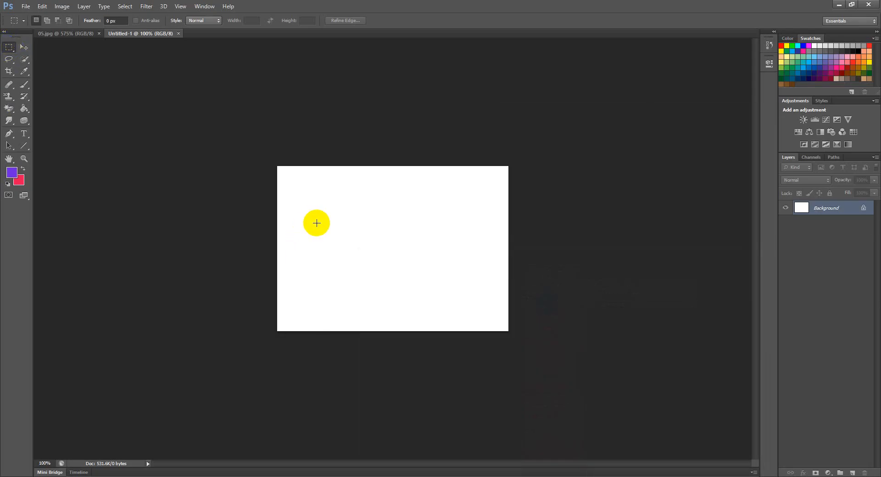
Make a rectangular selection near the canvas's upper-left corner and fill it with the purple foreground color.
key(ctrl+0)
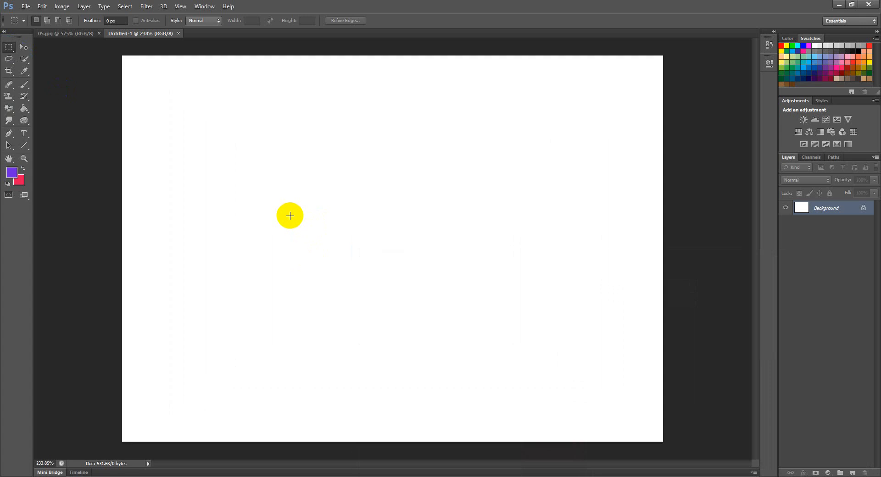
key(ctrl+minus)
drag(285, 203, 308, 206)
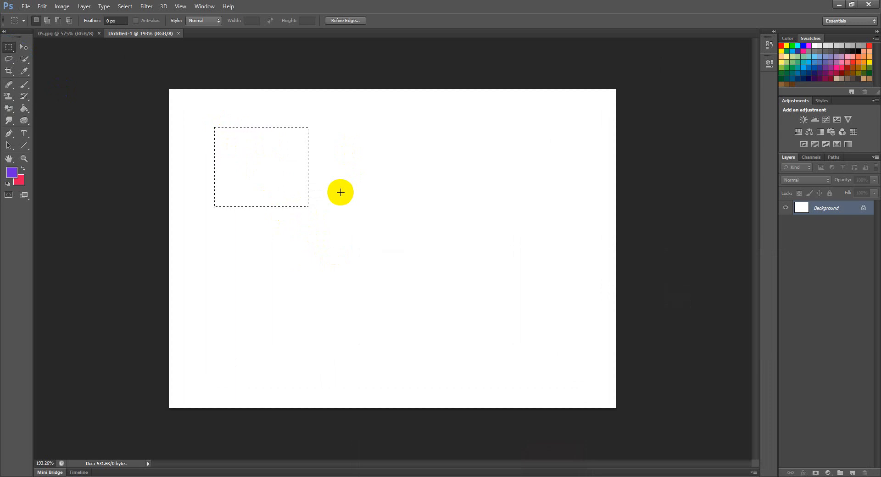
key(alt+BackSpace)
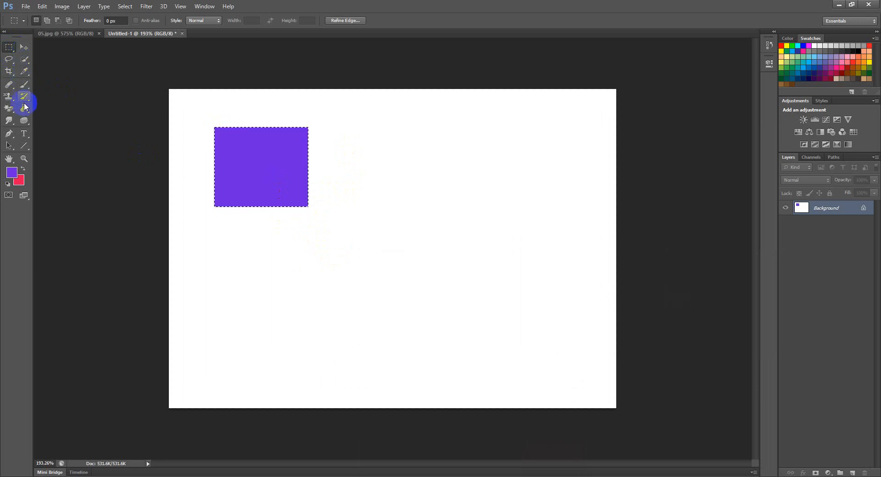
Examine the tool variants grouped under the Marquee, Lasso, Crop and Stamp tools.
right_click(9, 47)
right_click(9, 59)
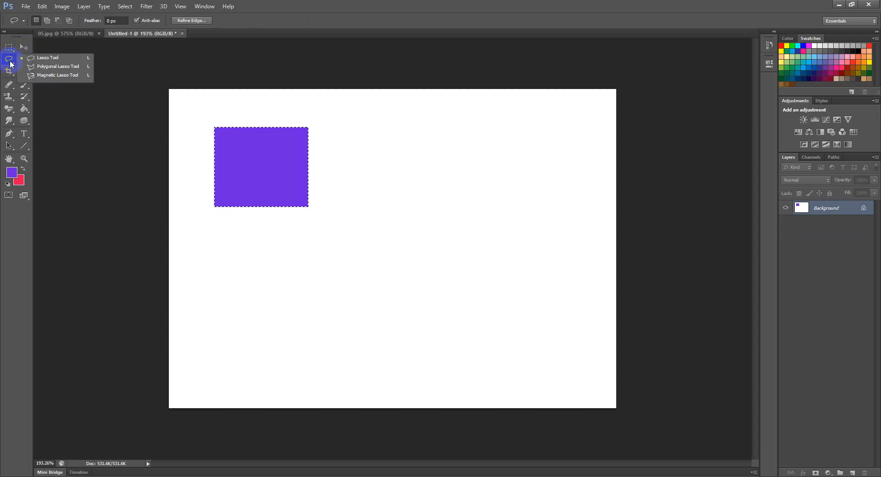
click(9, 71)
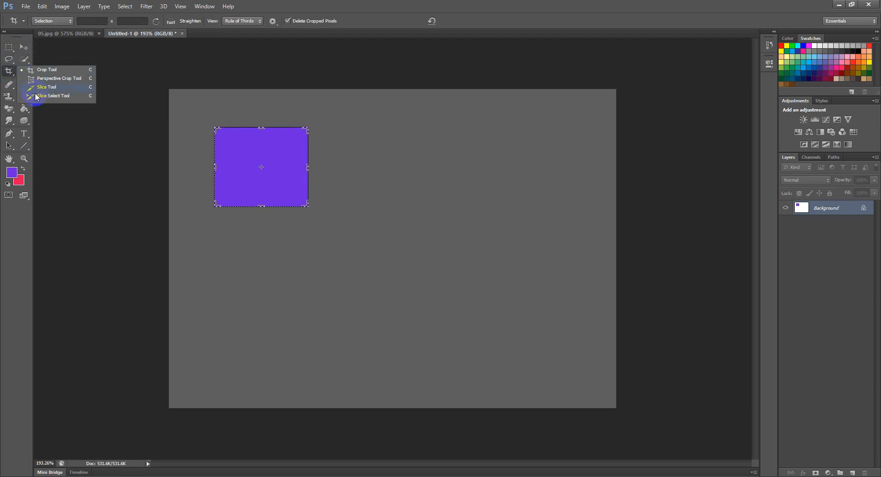
click(9, 95)
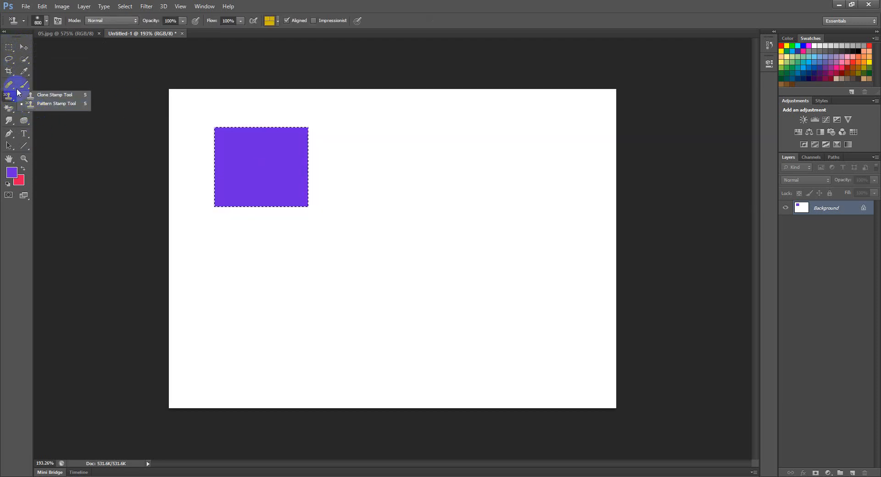
Make an elliptical selection to the right of the purple rectangle and fill it with the red background color.
click(9, 53)
right_click(9, 53)
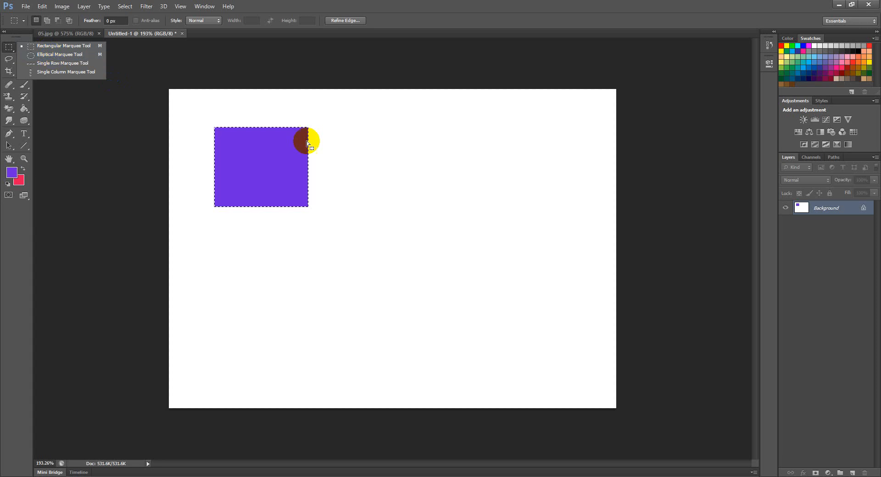
click(60, 54)
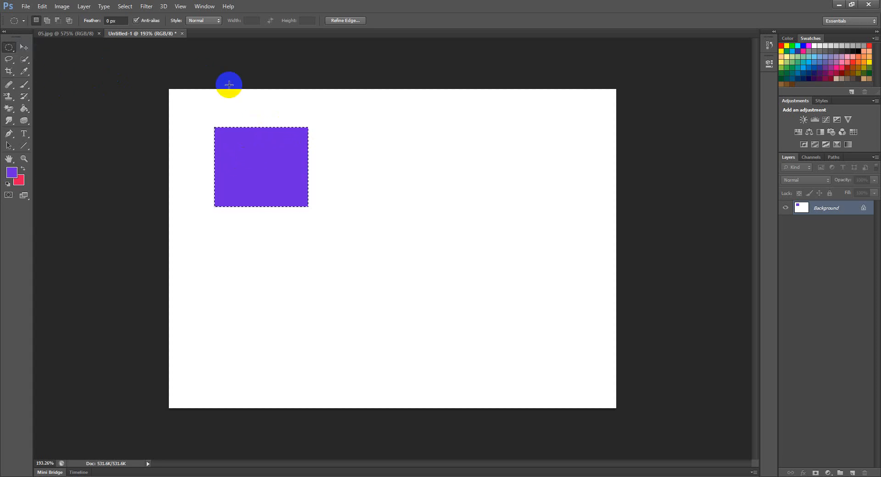
drag(352, 119, 459, 202)
right_click(9, 49)
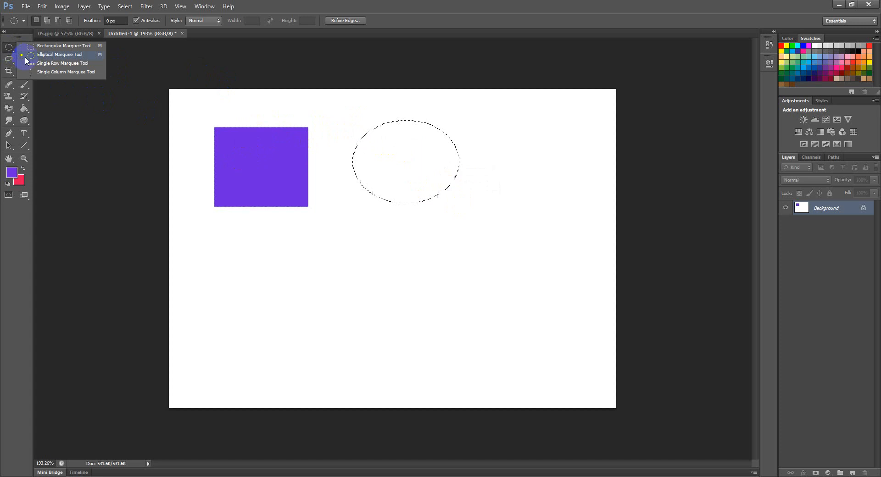
click(42, 56)
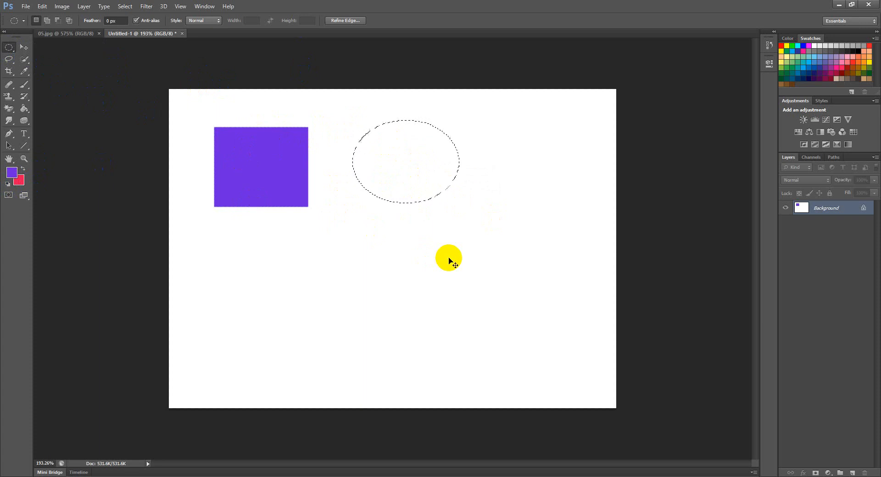
key(ctrl+BackSpace)
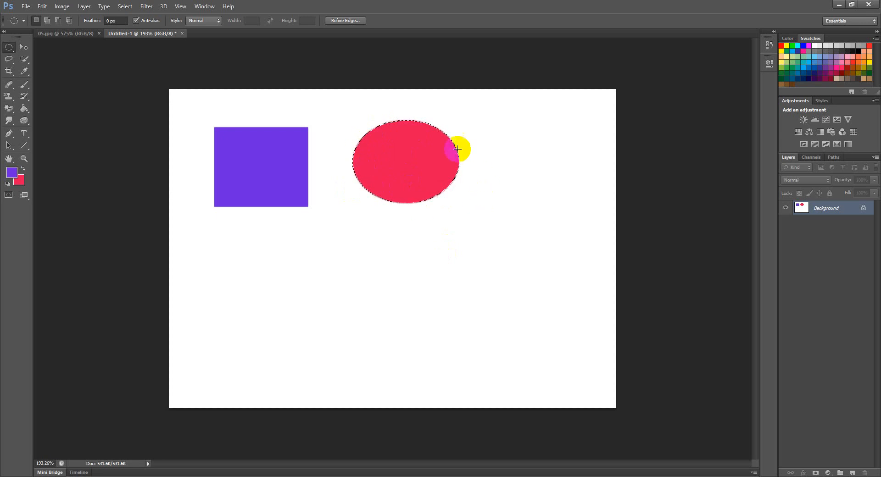
Draw an elliptical selection below the two shapes in Add to selection mode, and clear it.
click(48, 21)
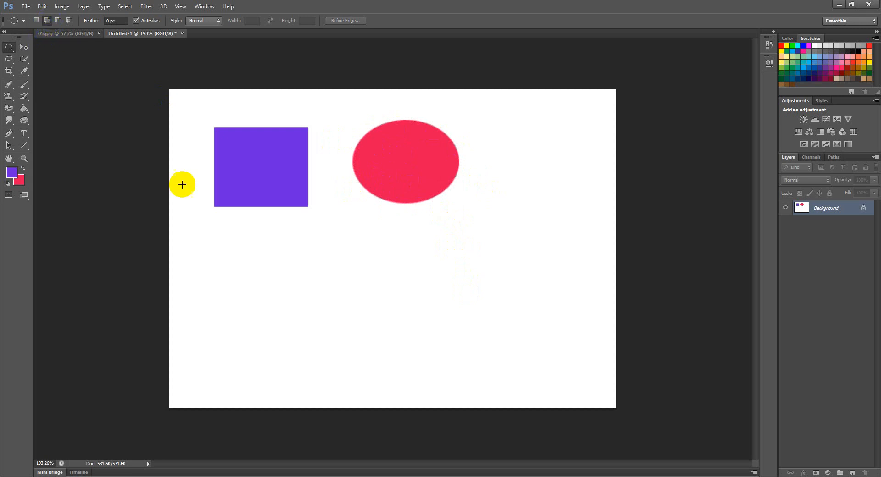
drag(293, 250, 416, 324)
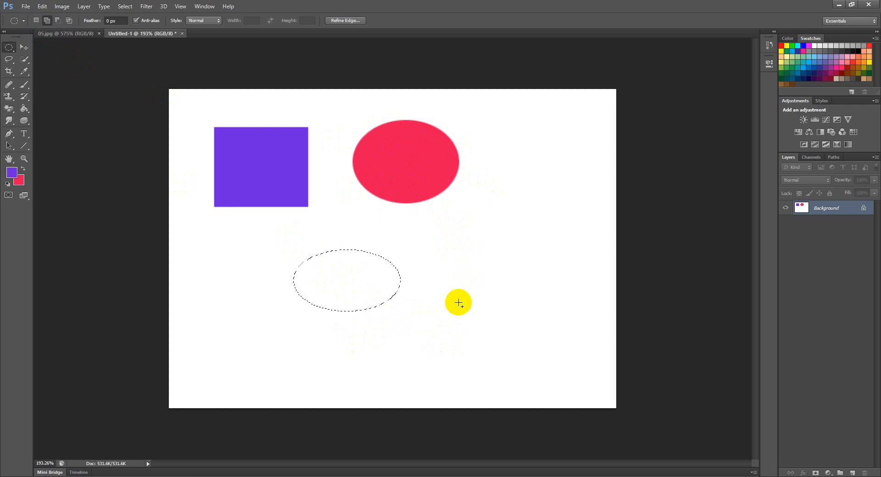
click(460, 300)
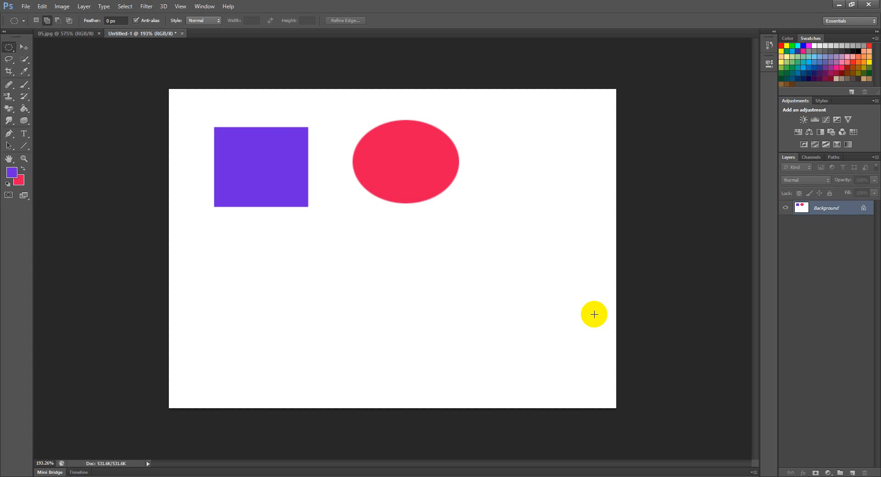
Reset the foreground and background colors to black and white, and return the Elliptical Marquee to New selection mode.
key(d)
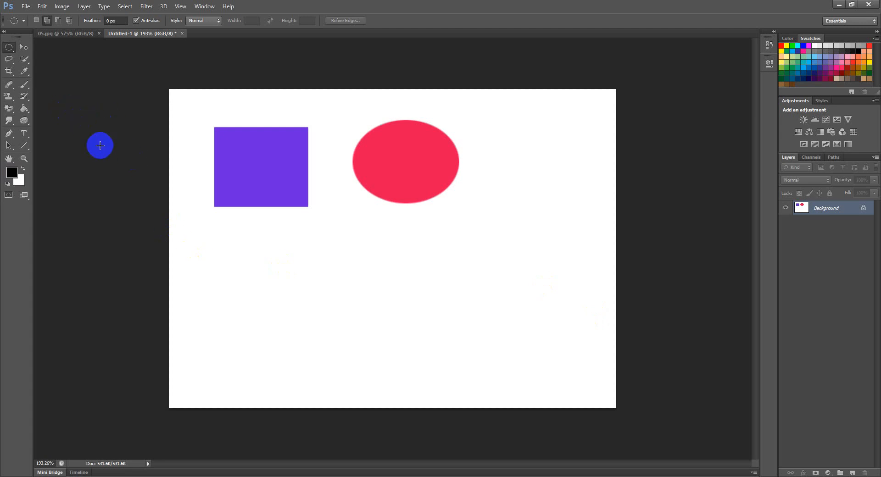
click(36, 20)
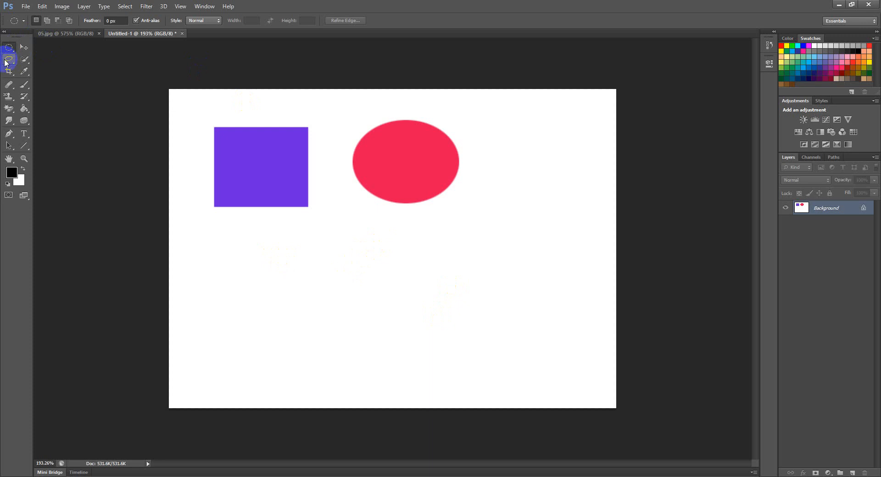
Draw a freehand selection below the purple rectangle with the Lasso tool, and clear it.
drag(8, 58, 44, 64)
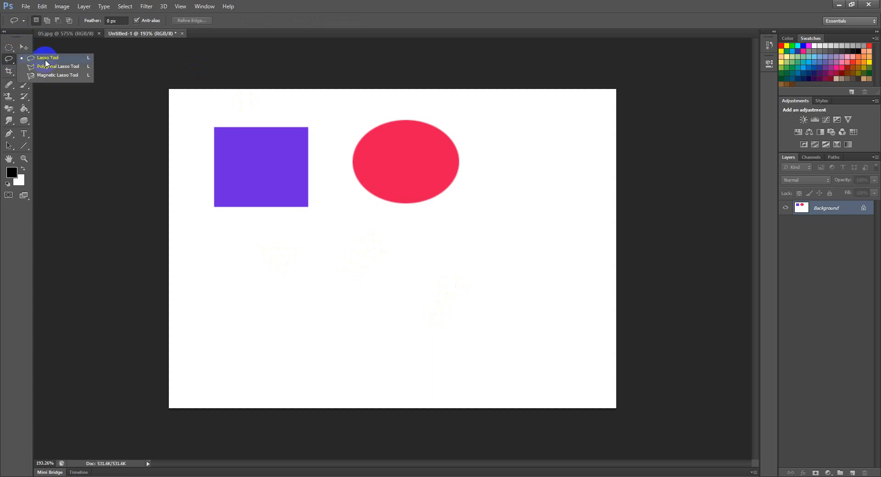
drag(46, 60, 45, 59)
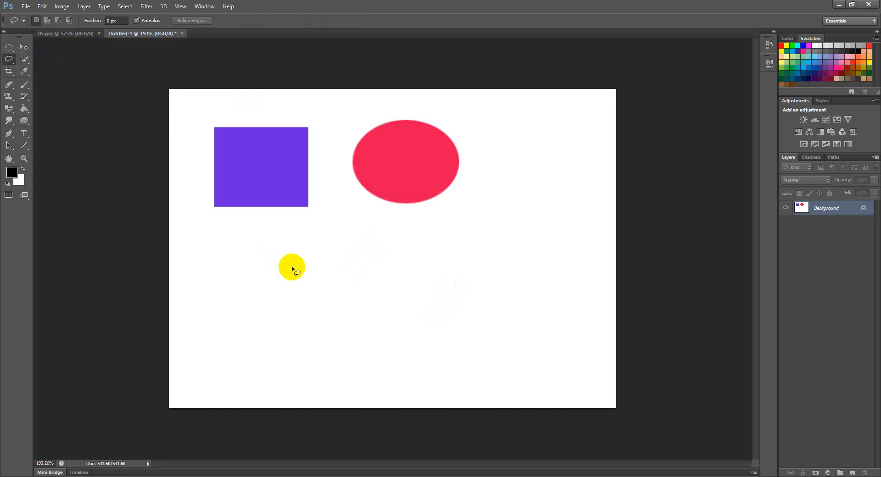
mouse_move(348, 326)
mouse_down()
mouse_move(277, 309)
mouse_move(268, 284)
mouse_move(286, 237)
mouse_up()
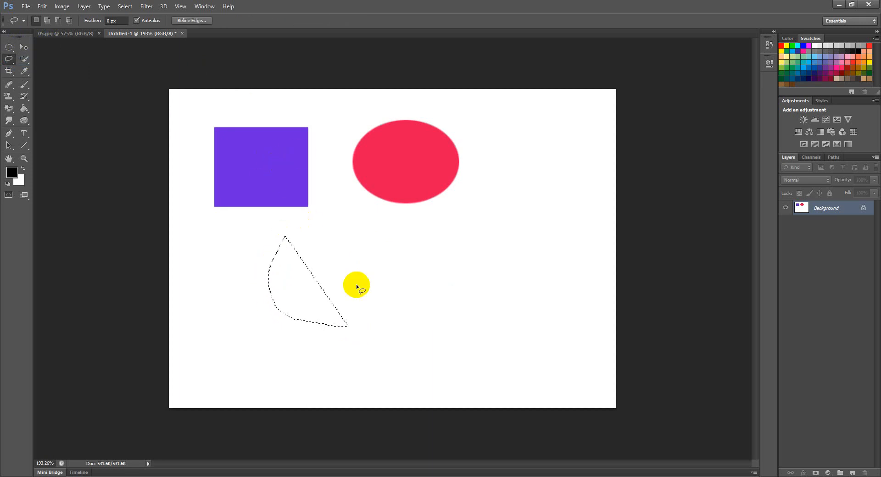
click(288, 174)
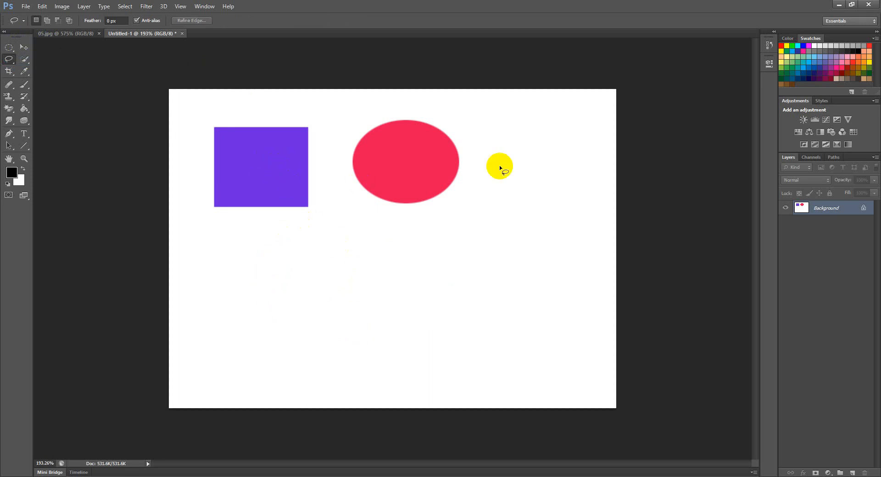
Draw an elliptical selection below the purple rectangle with the Elliptical Marquee tool.
right_click(9, 49)
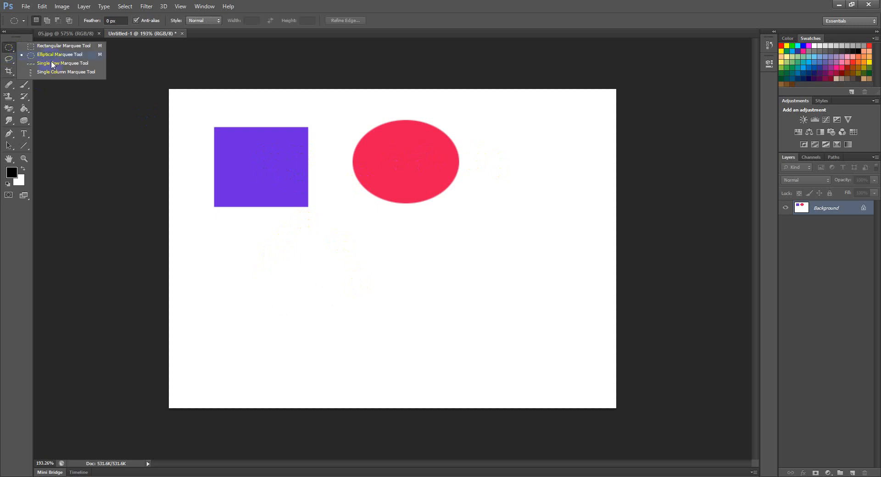
click(414, 4)
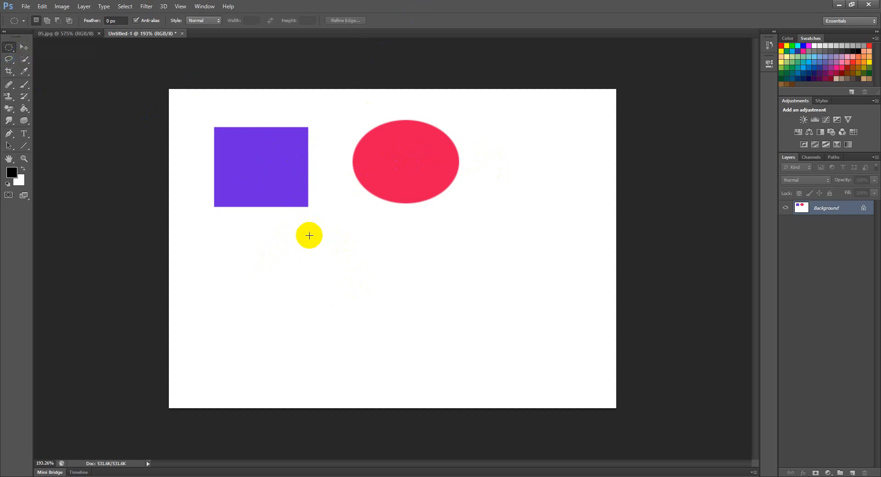
drag(200, 245, 296, 306)
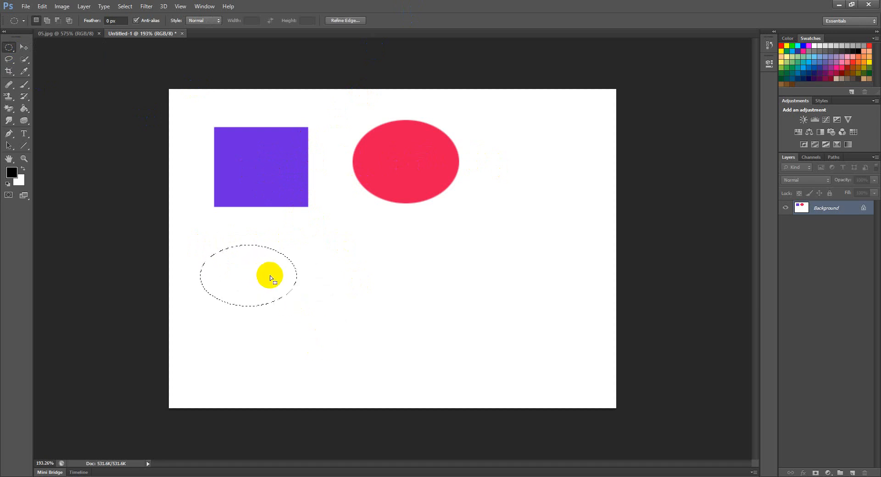
Draw a rectangular selection below the red ellipse with the Rectangular Marquee tool, and clear it.
right_click(9, 47)
click(41, 47)
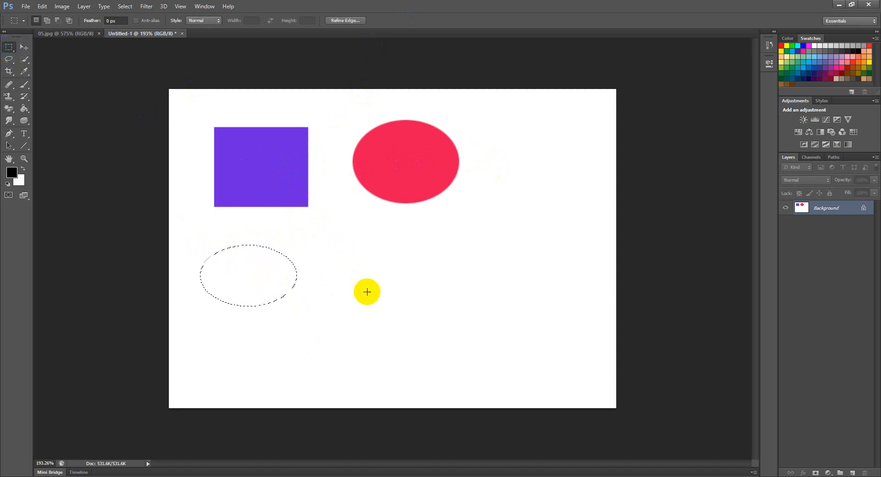
drag(334, 238, 421, 303)
click(452, 241)
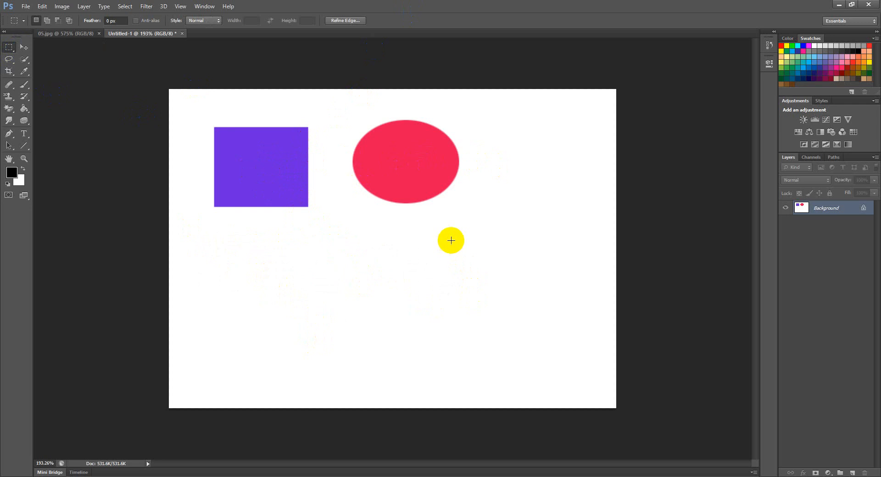
Draw a closed freehand selection below the purple rectangle with the Lasso tool.
click(8, 59)
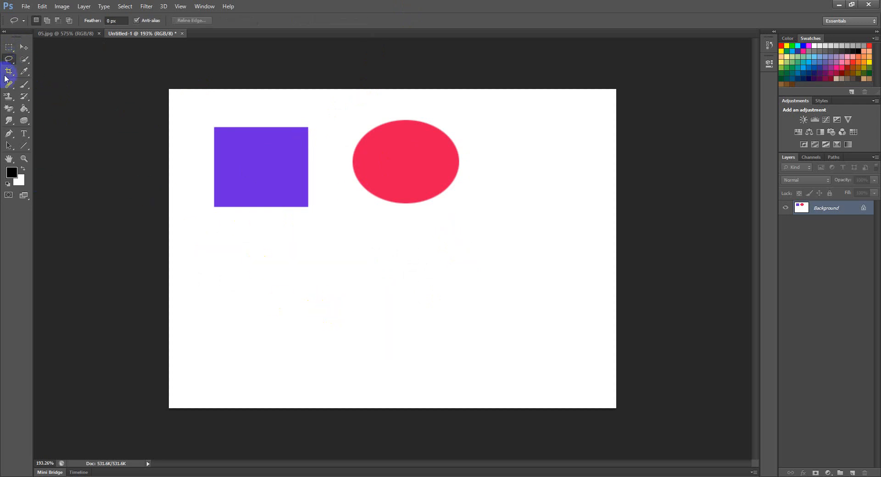
right_click(10, 61)
click(34, 58)
mouse_move(290, 328)
mouse_down()
mouse_move(261, 331)
mouse_move(229, 311)
mouse_move(241, 260)
mouse_up()
mouse_move(309, 260)
mouse_down()
mouse_move(358, 279)
mouse_move(365, 294)
mouse_move(288, 332)
mouse_up()
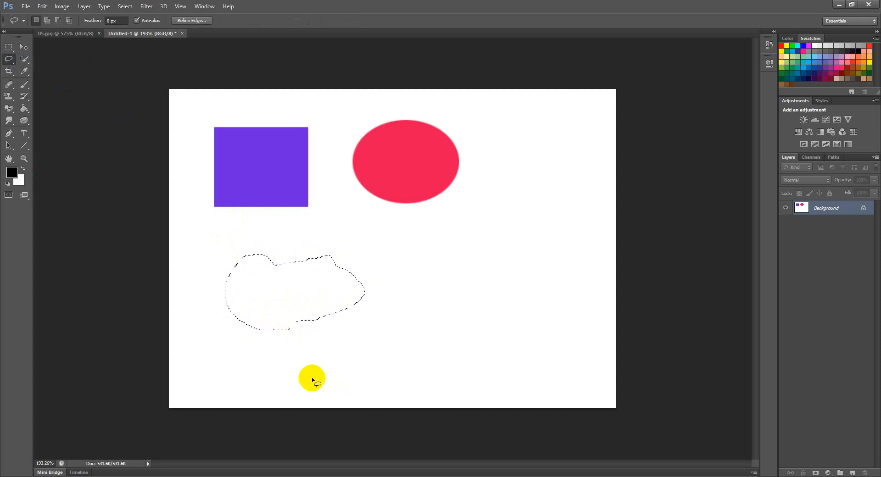
Fill the freehand selection with the black foreground color, and clear the selection.
key(alt)
key(alt+BackSpace)
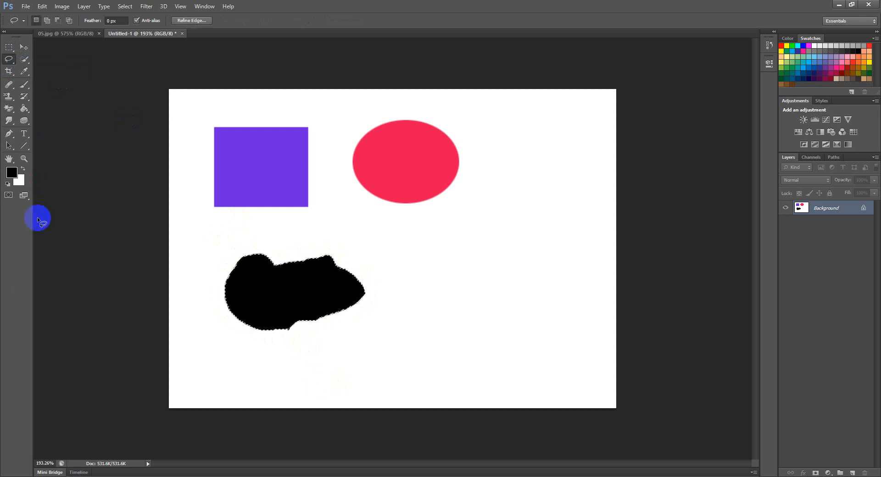
click(5, 181)
click(378, 262)
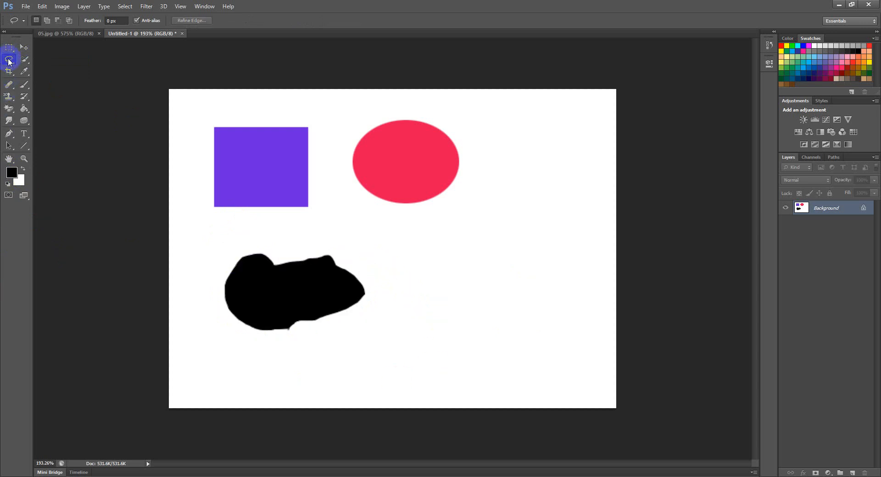
Draw a closed zigzag selection over the start of the riverbank in 05.jpg with the Polygonal Lasso tool, and clear it.
drag(8, 59, 33, 69)
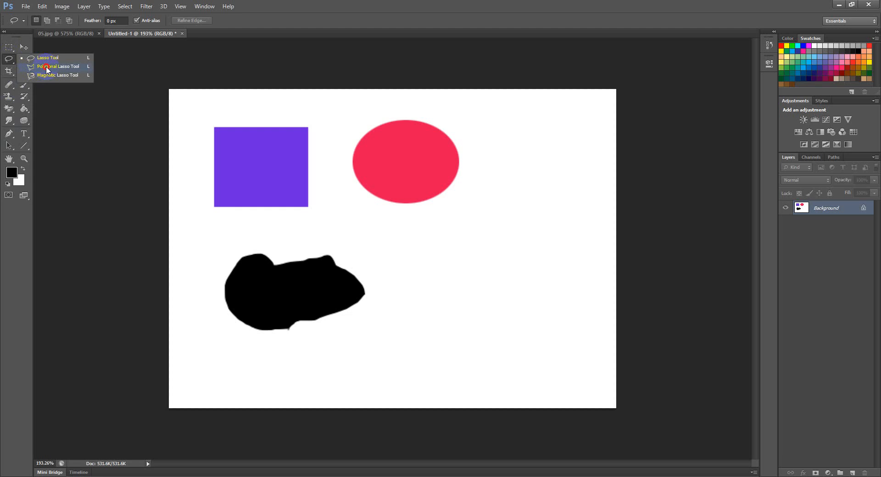
click(47, 69)
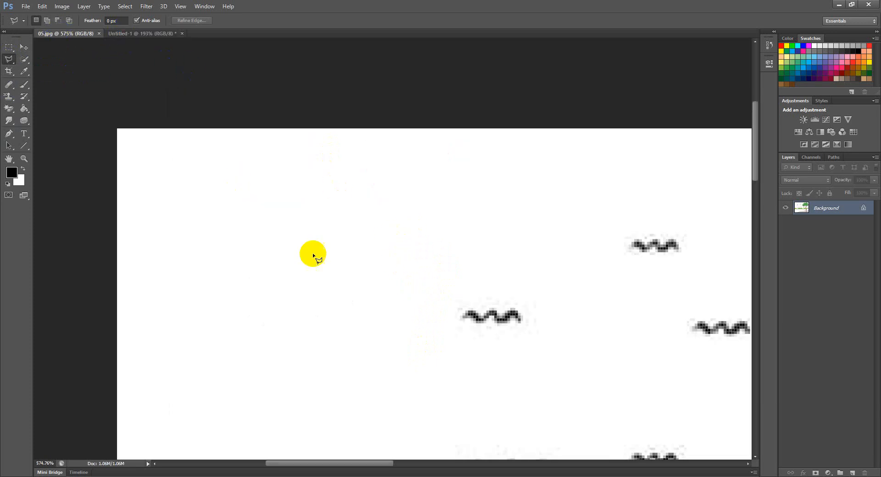
click(62, 33)
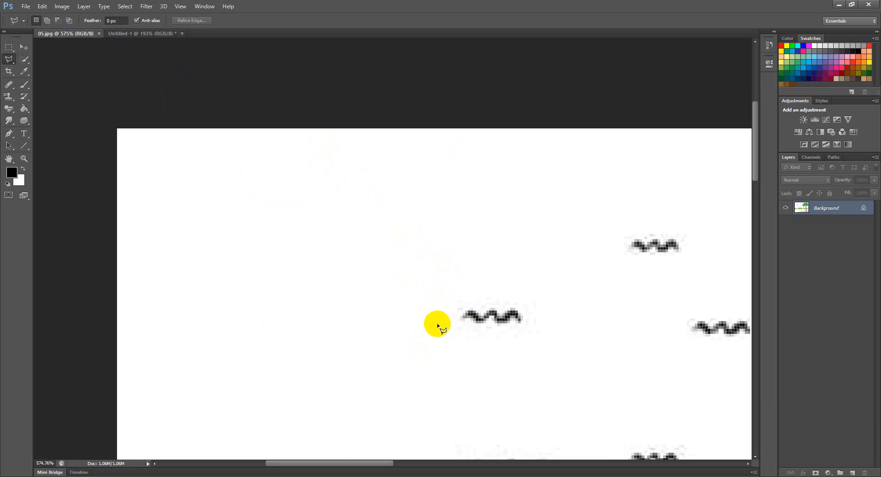
scroll(436, 323, down, 5)
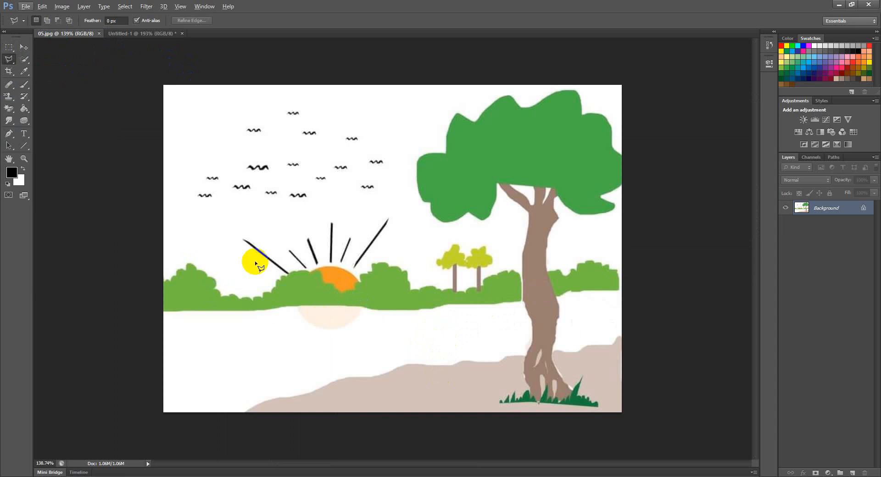
click(247, 412)
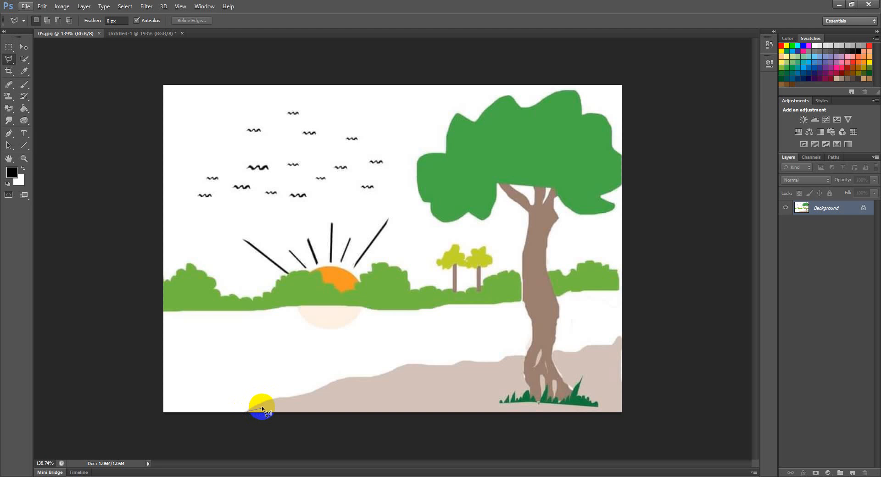
click(247, 374)
click(289, 356)
click(312, 383)
click(341, 328)
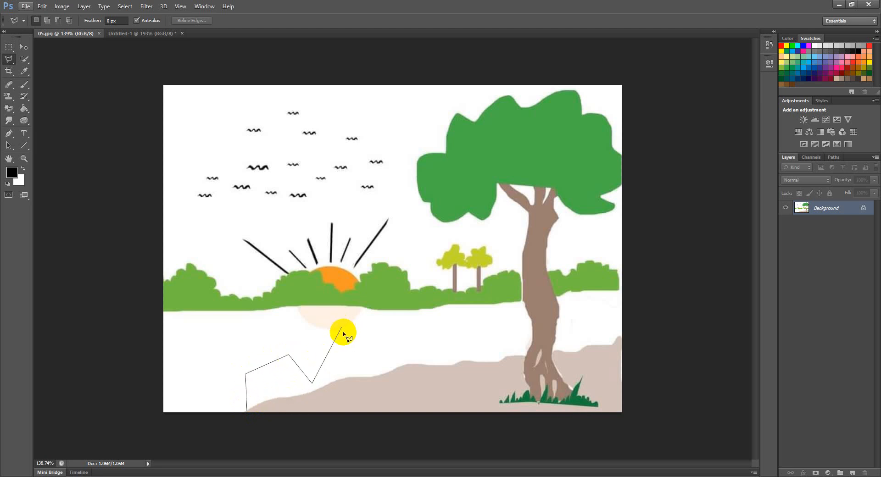
click(370, 342)
click(389, 326)
click(402, 355)
click(342, 383)
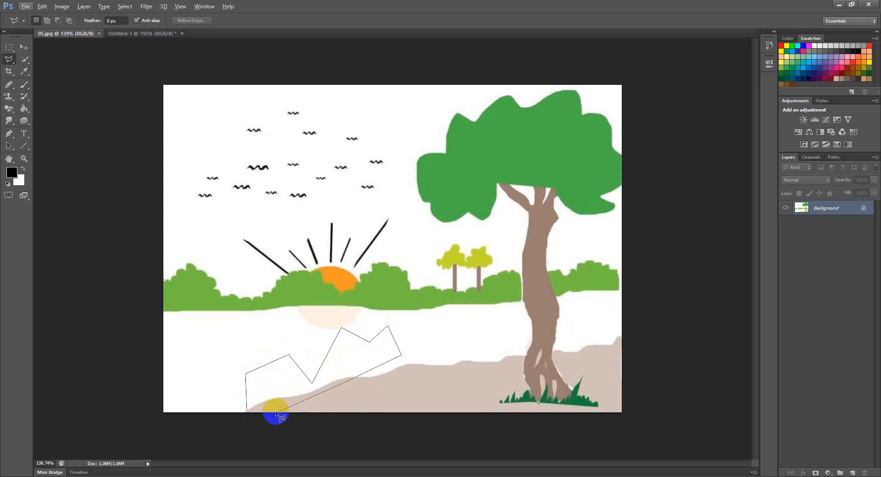
click(247, 412)
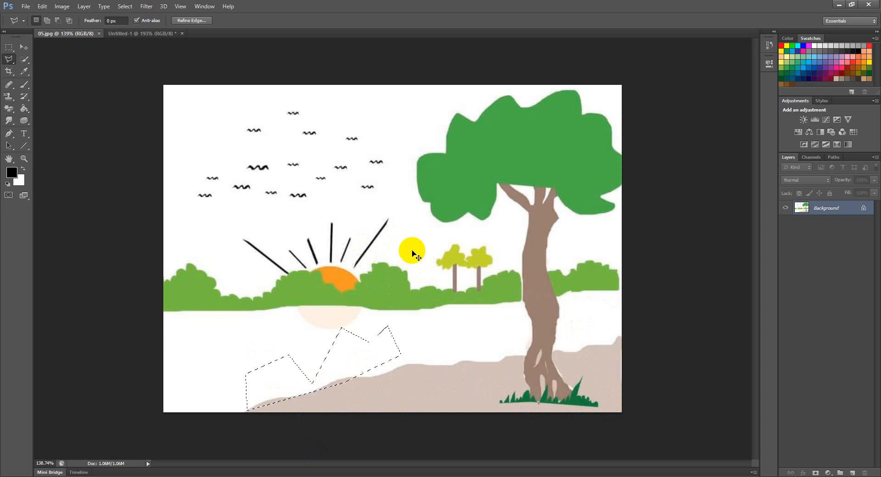
key(ctrl+d)
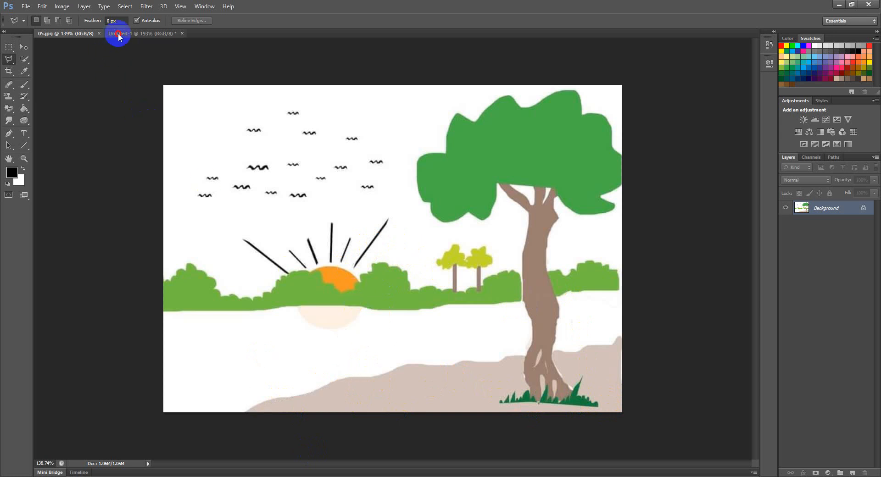
Draw a small Magnetic Lasso selection on the white area beside the black shape in Untitled-1, and clear it.
click(118, 35)
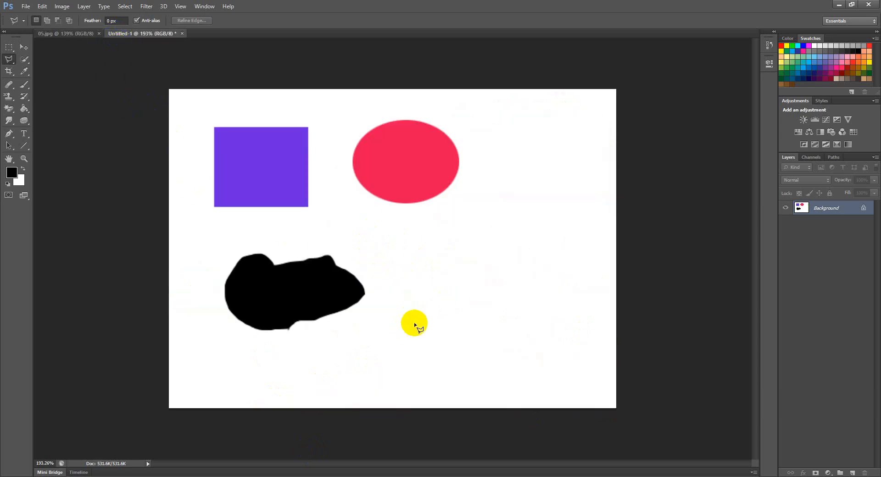
drag(9, 60, 36, 76)
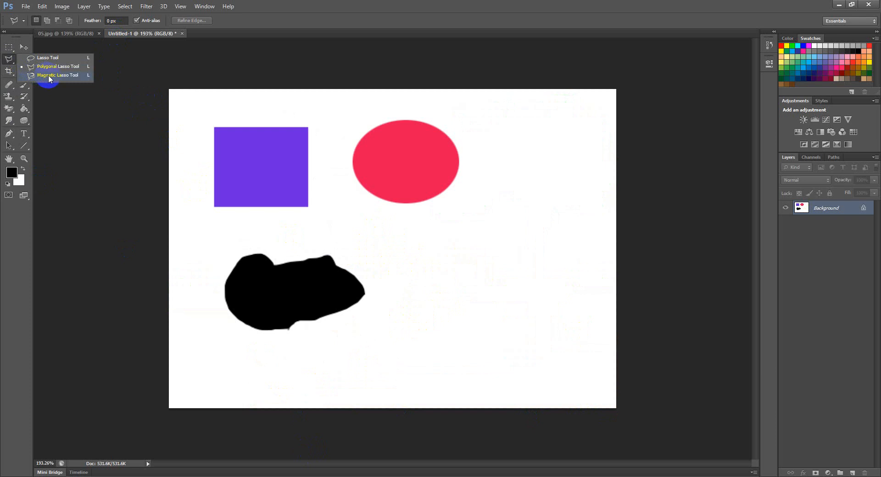
click(49, 75)
click(415, 290)
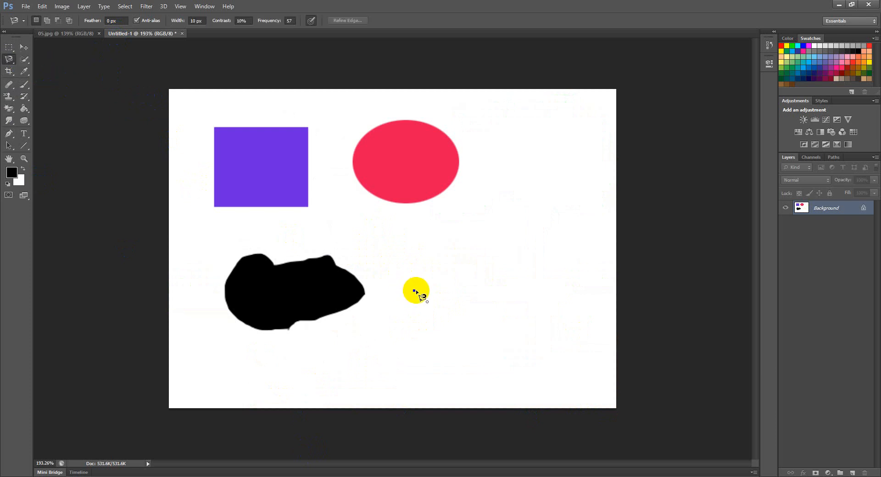
click(435, 272)
click(415, 292)
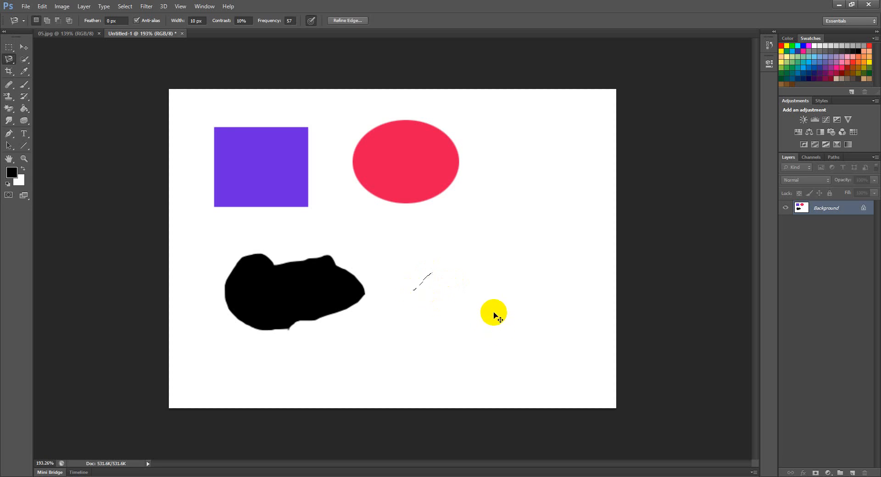
key(ctrl+d)
Trace the upper edge of the riverbank in 05.jpg with the Magnetic Lasso tool, close the selection, and clear it.
click(87, 34)
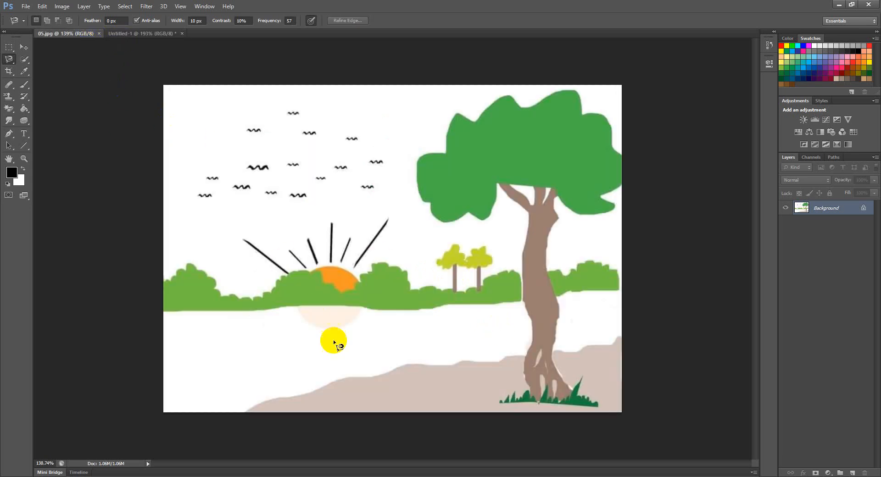
click(247, 412)
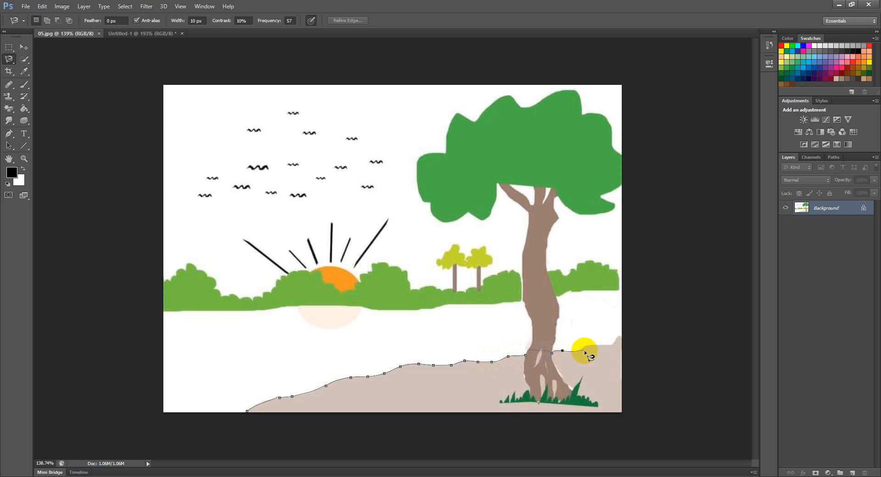
click(622, 336)
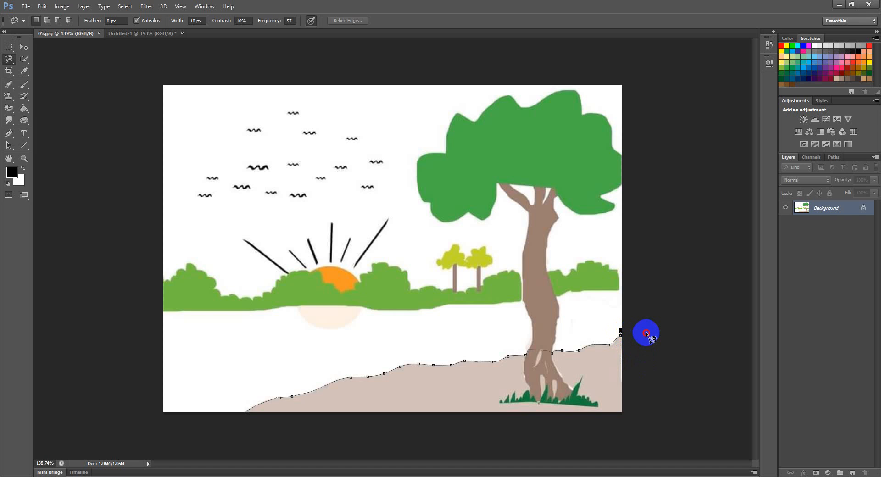
key(Return)
click(623, 396)
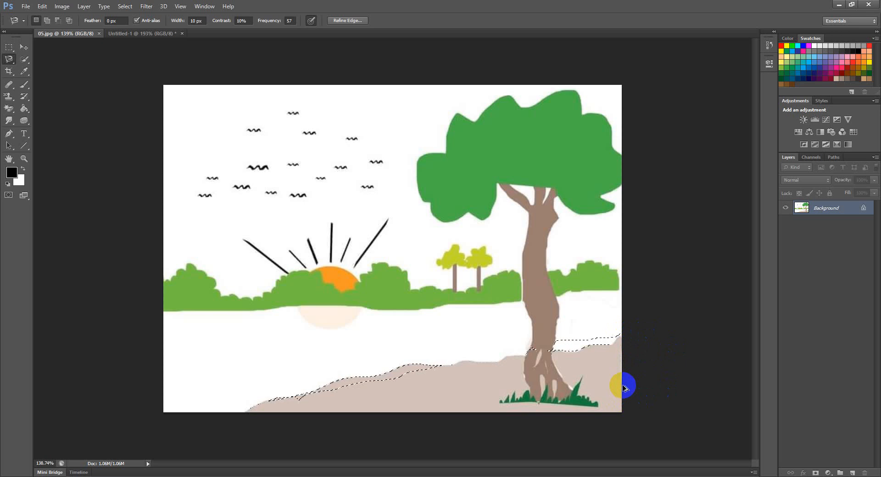
key(ctrl+d)
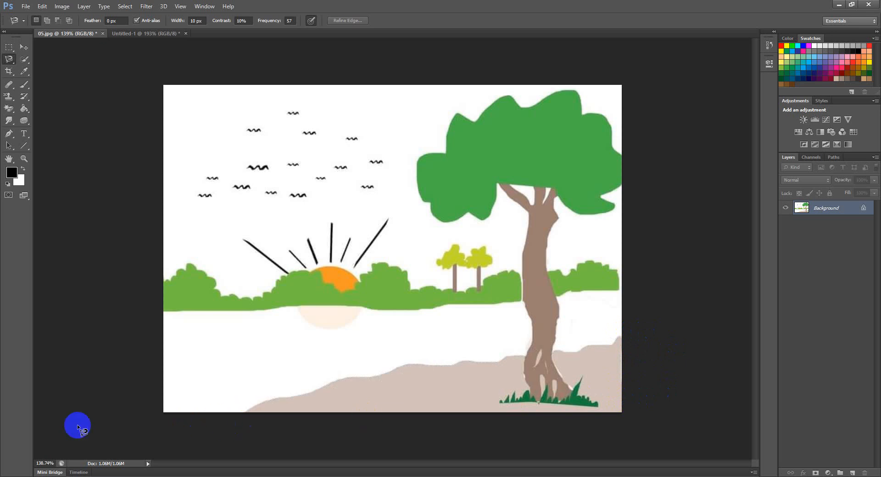
Select the green crown of the large tree in 05.jpg with the Quick Selection tool.
click(125, 34)
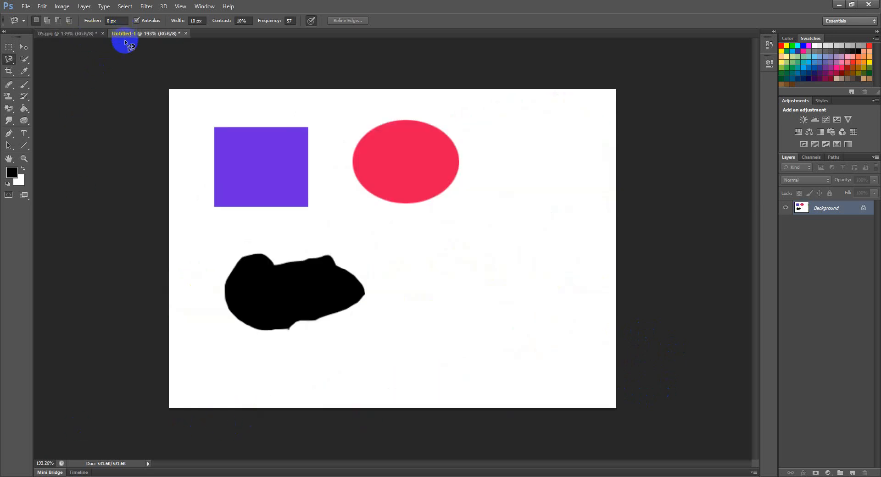
click(6, 61)
click(27, 58)
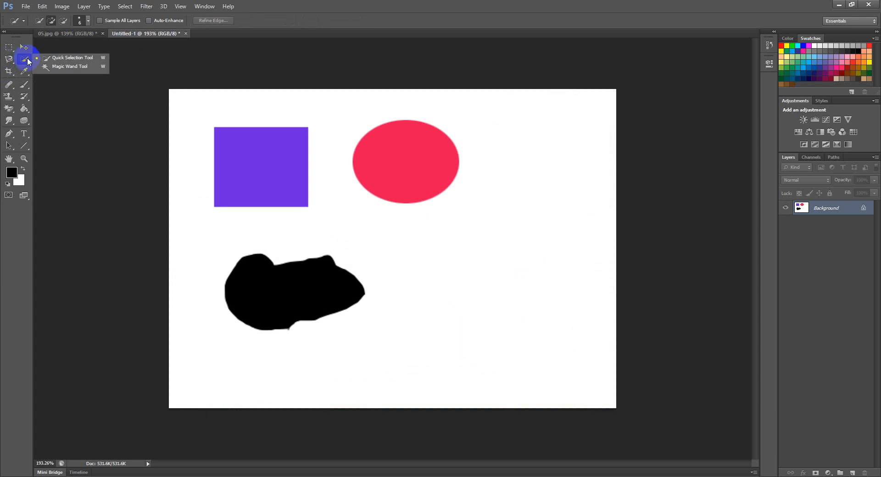
click(77, 57)
click(69, 33)
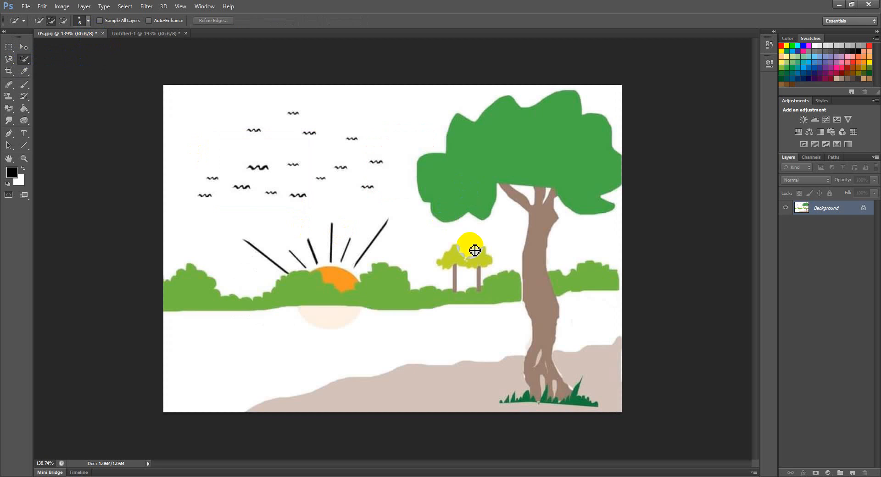
click(532, 140)
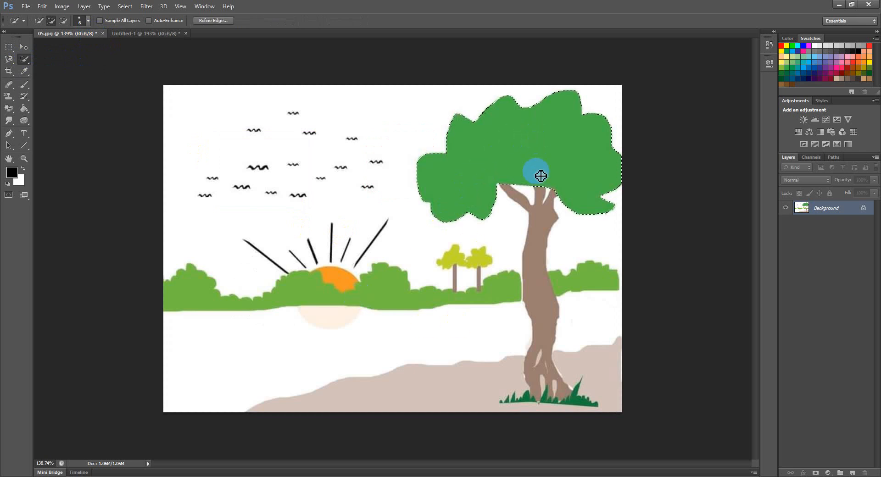
Clear the tree crown selection and select the dark green grass at the trunk's base with the Magic Wand tool.
click(24, 58)
click(49, 68)
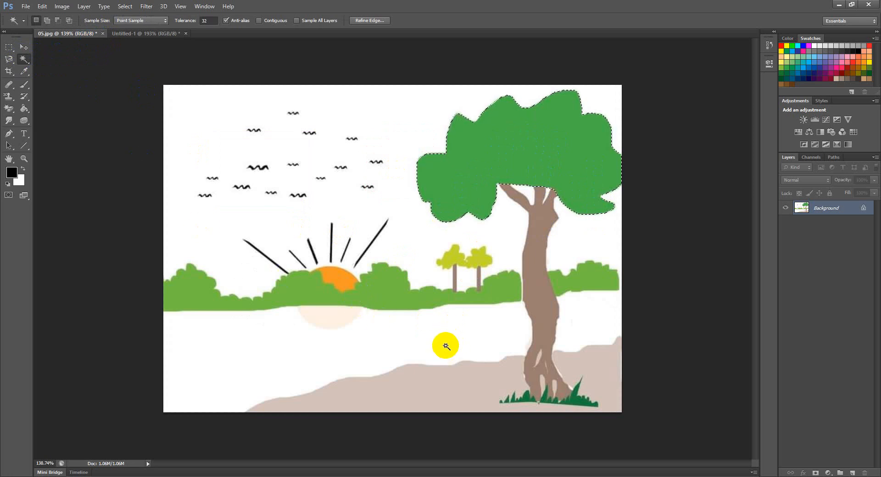
key(ctrl+d)
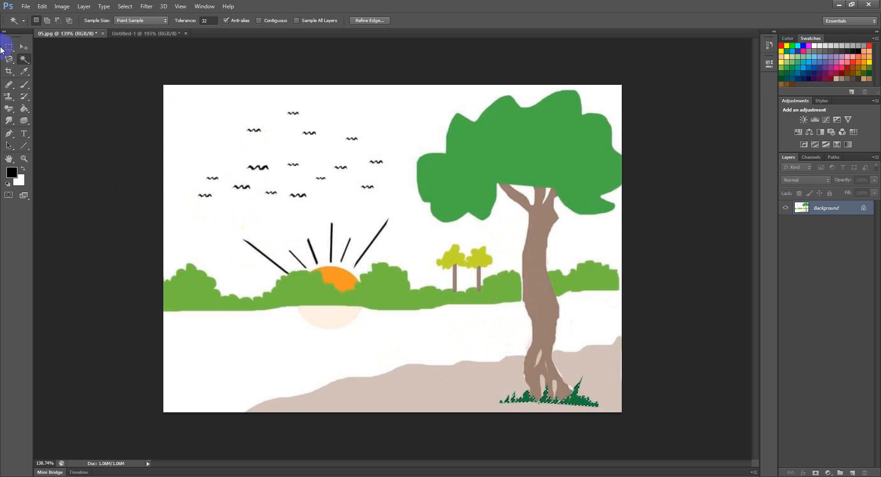
Select the green foliage color in a newly opened 07.jpg with the Magic Wand tool, and close that image.
click(26, 7)
click(28, 23)
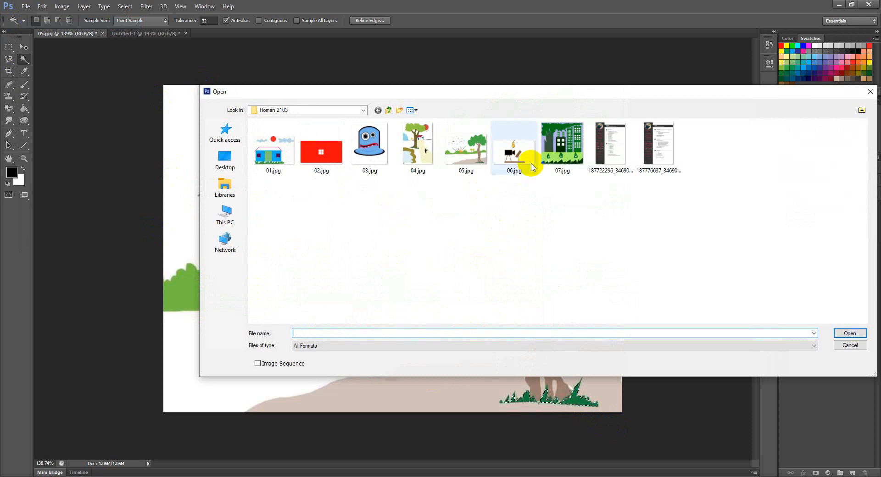
click(562, 154)
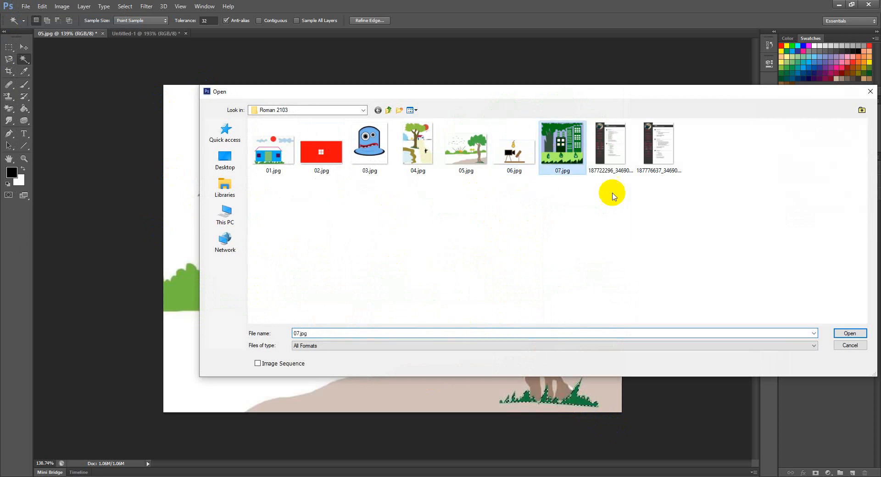
click(843, 333)
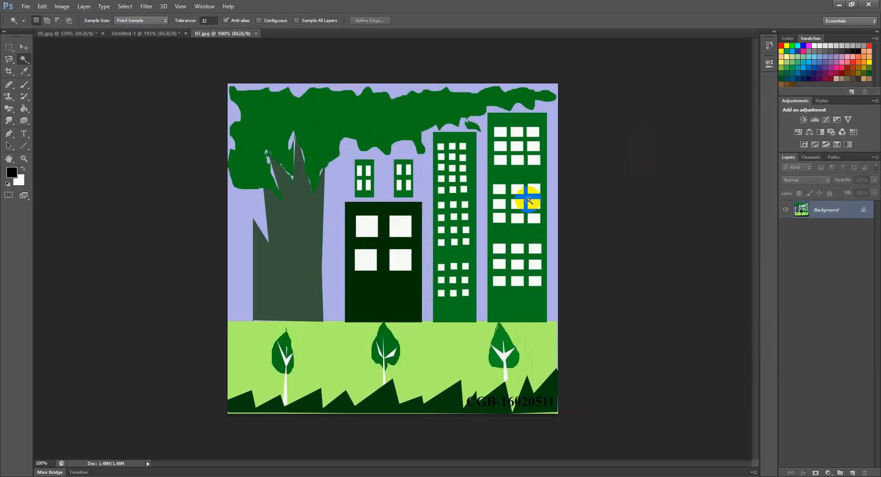
click(365, 122)
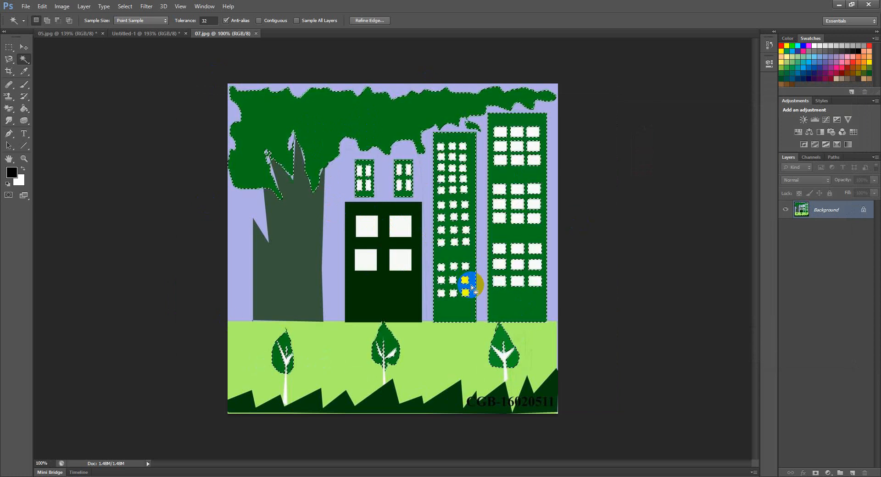
click(256, 34)
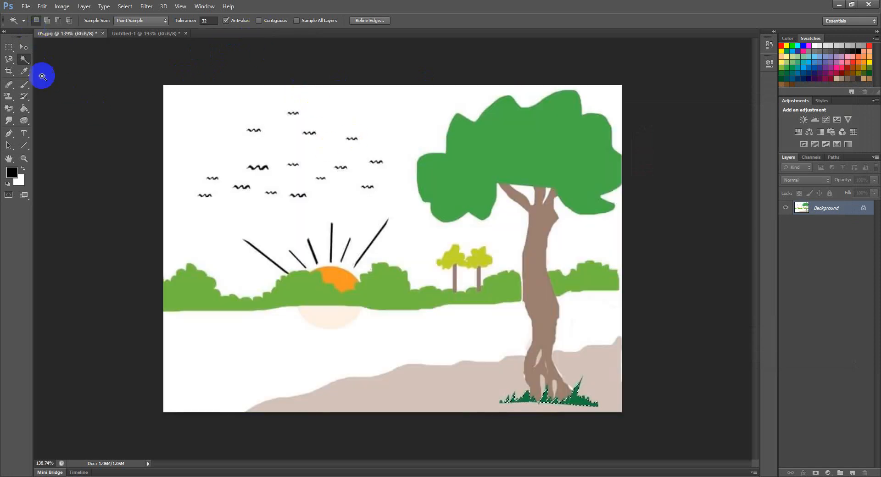
Activate the Rectangular Marquee tool and switch to the Photos window with the Graphic Design Course Class Module.
click(9, 47)
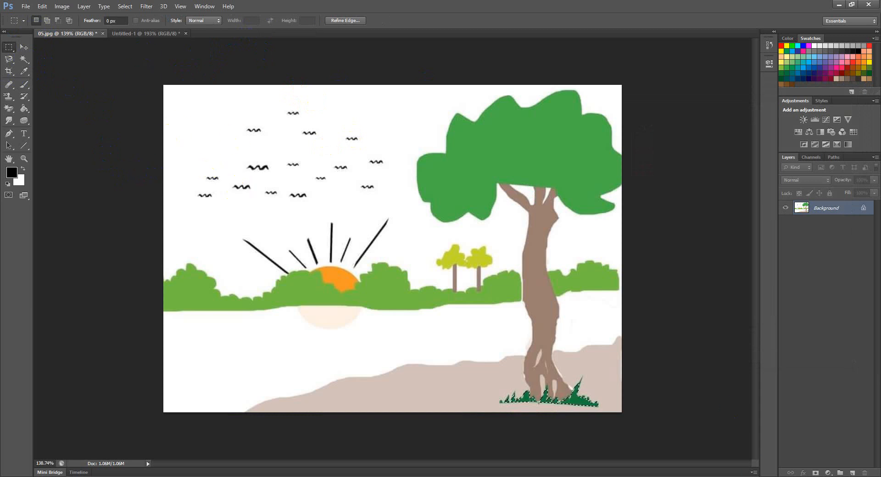
click(705, 476)
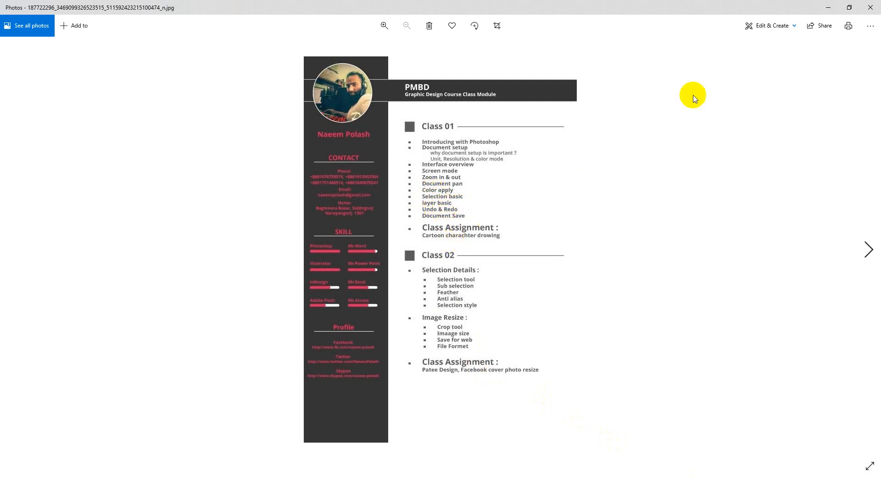
Switch from the photo viewer to Photoshop and bring the Untitled-1 document to the front, keeping it open.
click(830, 7)
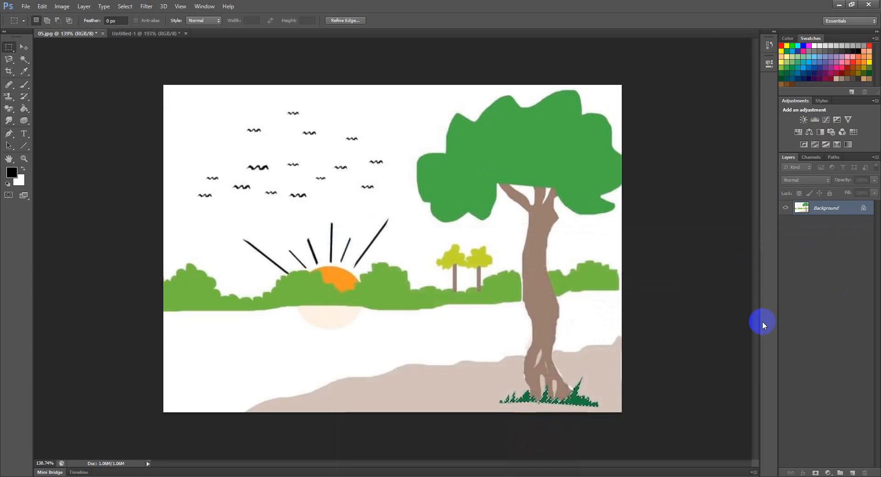
click(140, 34)
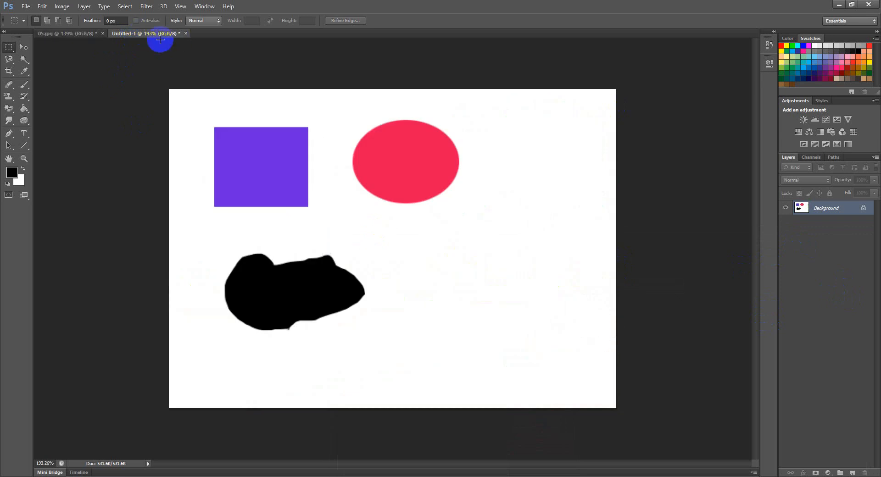
click(186, 33)
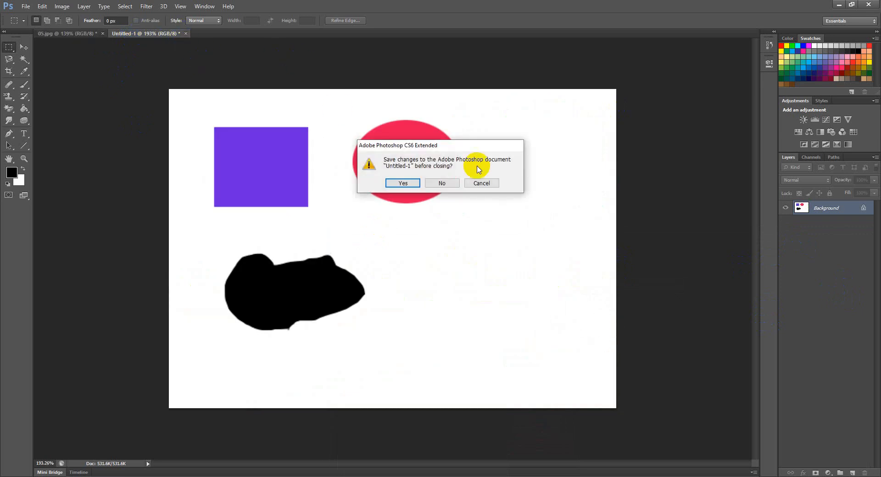
click(492, 183)
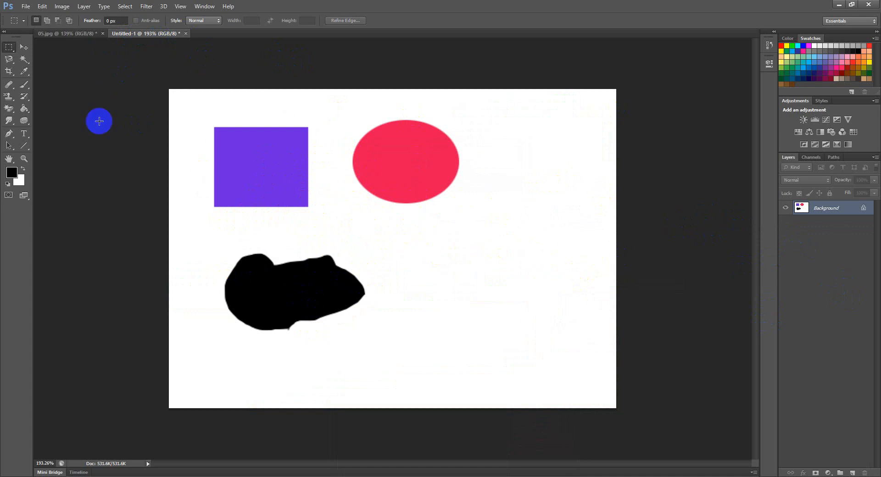
Try to move the shapes on the locked Background layer with the Move tool.
click(24, 47)
click(401, 245)
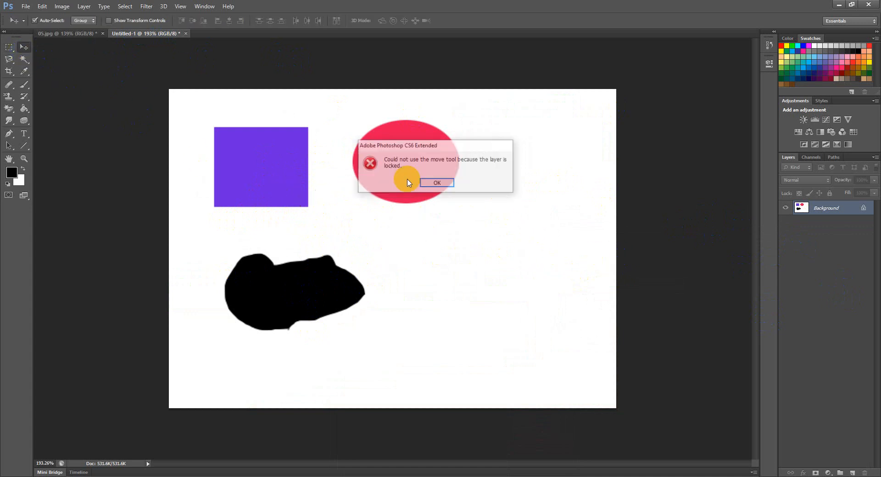
click(431, 184)
click(290, 303)
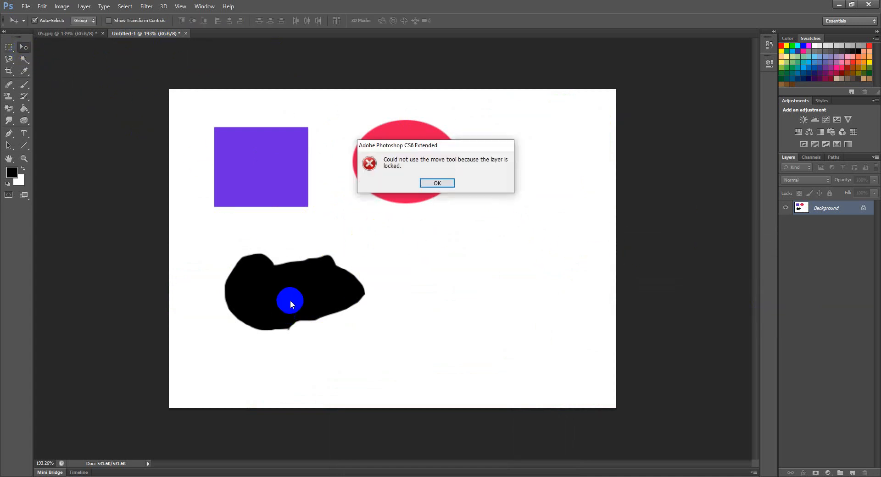
click(437, 183)
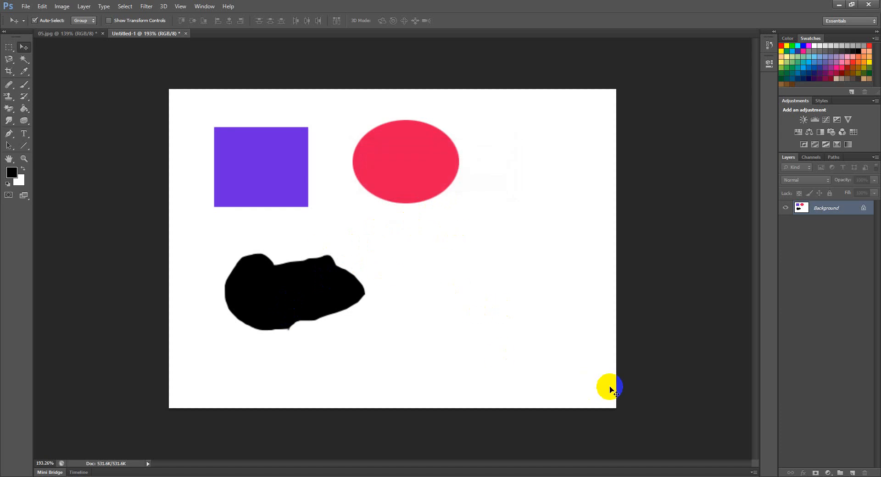
Add an empty layer to Untitled-1 and close the document without saving its changes.
click(853, 472)
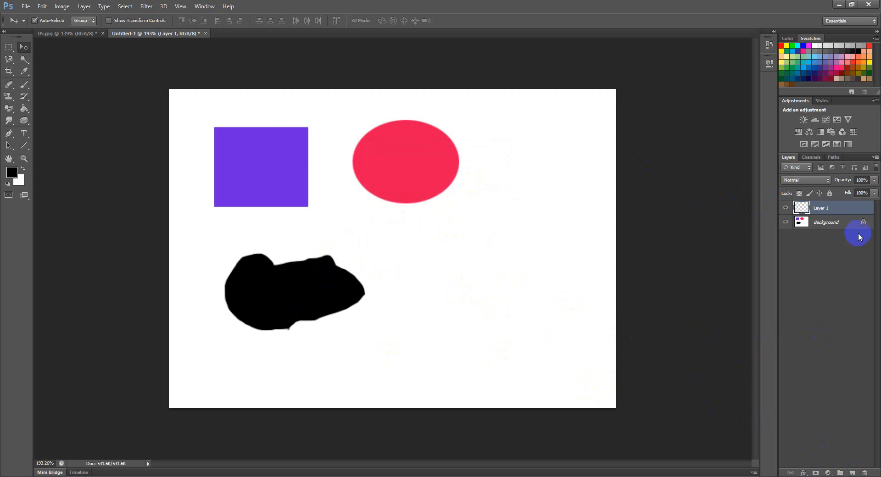
click(204, 35)
click(441, 185)
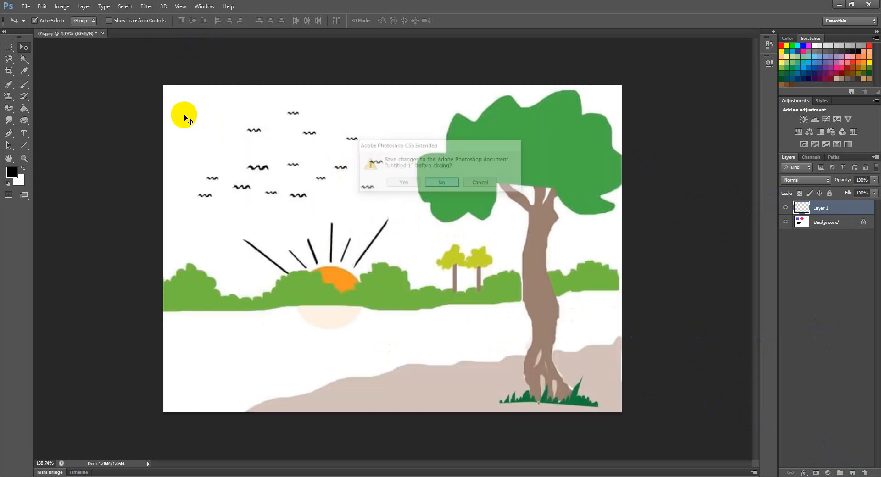
Create a 7 × 5 inch RGB document at 72 pixels/inch with a white background and add an empty layer.
click(26, 7)
click(29, 16)
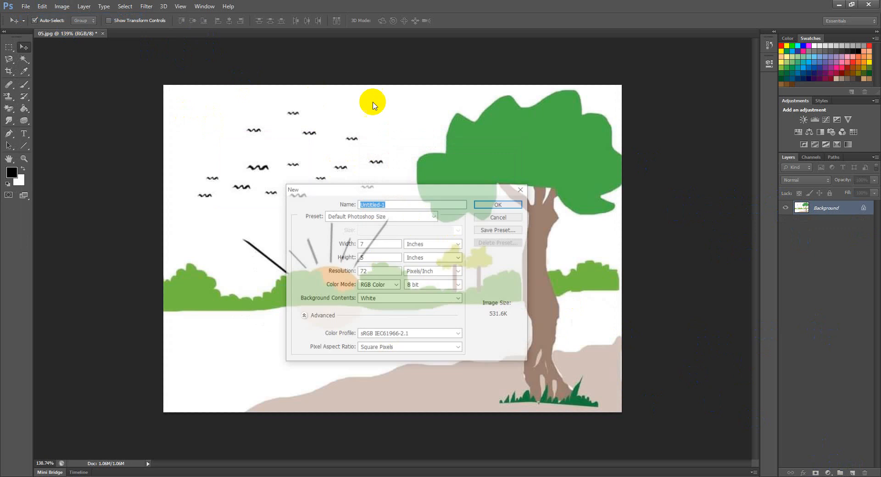
click(492, 207)
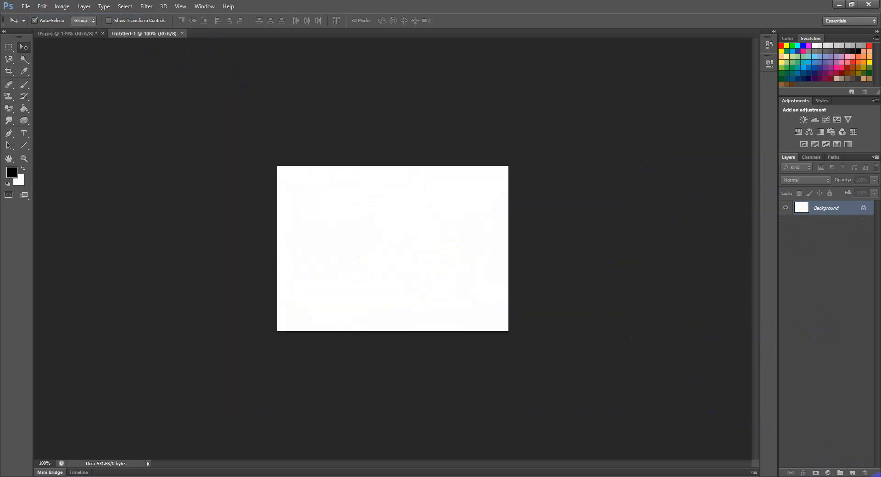
click(852, 473)
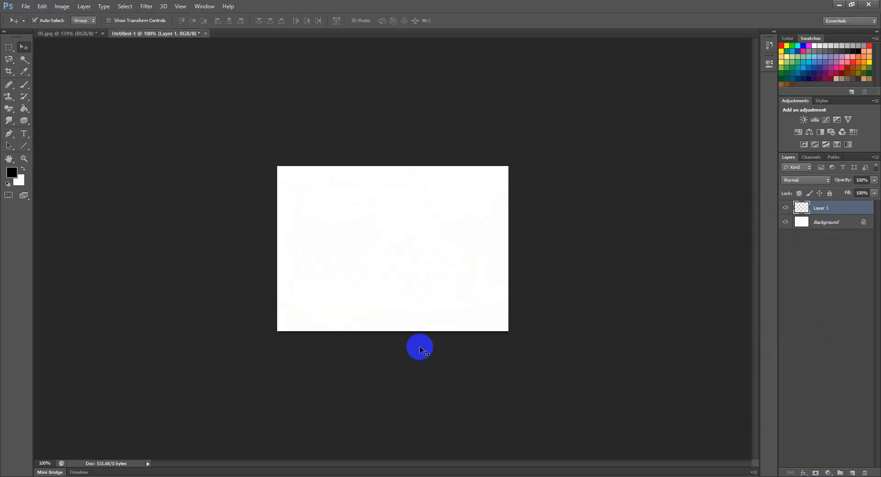
Make a rectangular marquee selection in the upper-left area of the canvas on Layer 1.
scroll(419, 348, up, 5)
scroll(400, 335, up, 1)
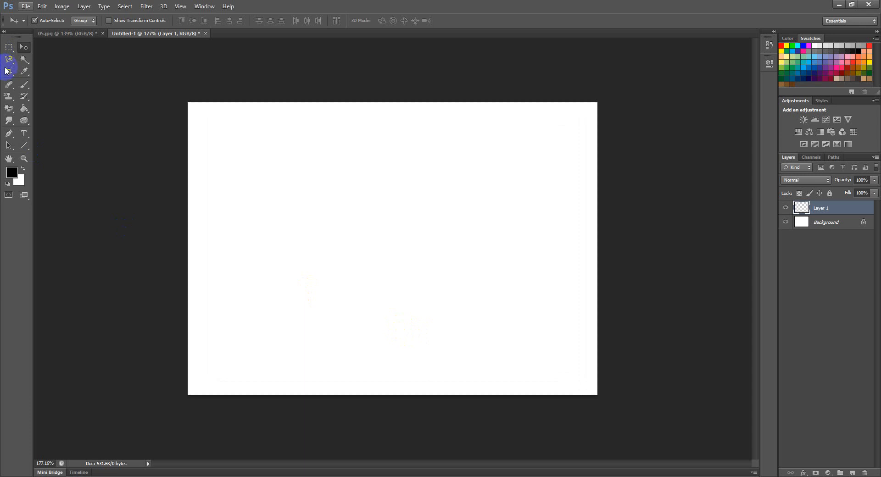
click(8, 48)
drag(240, 130, 339, 195)
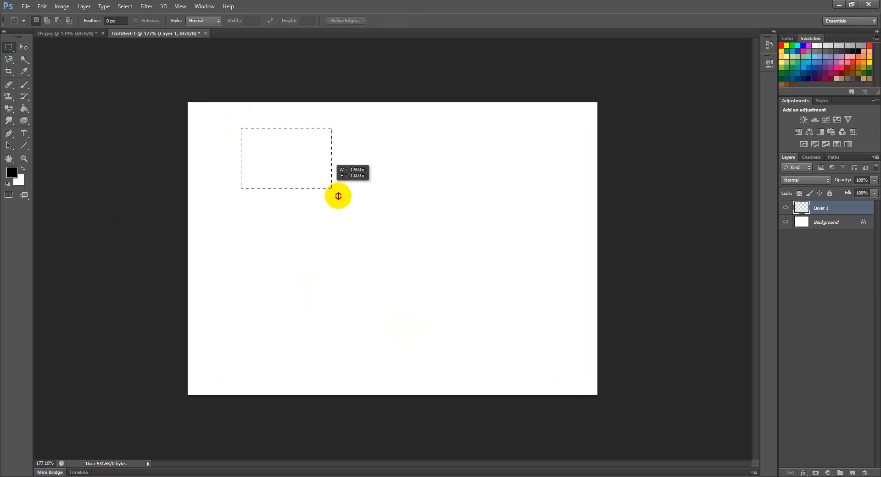
click(223, 195)
key(ctrl+z)
Set the foreground colour to red f31616, fill the rectangular selection with it and deselect.
click(12, 173)
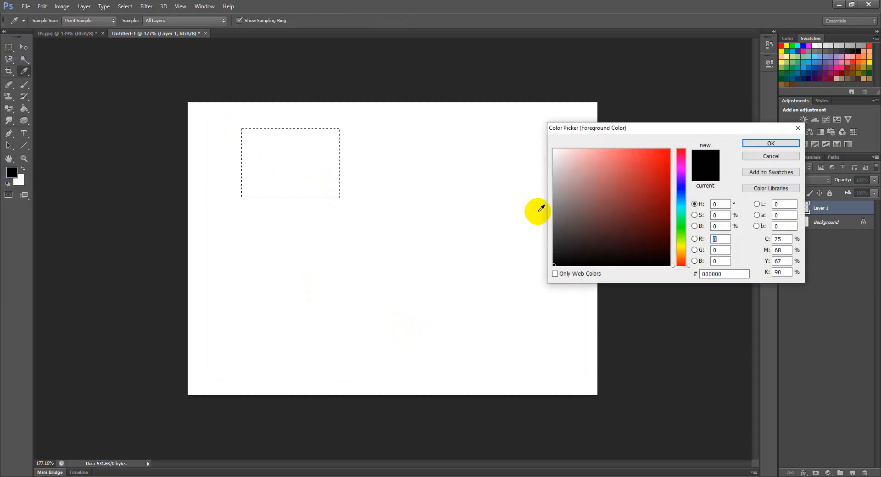
click(660, 154)
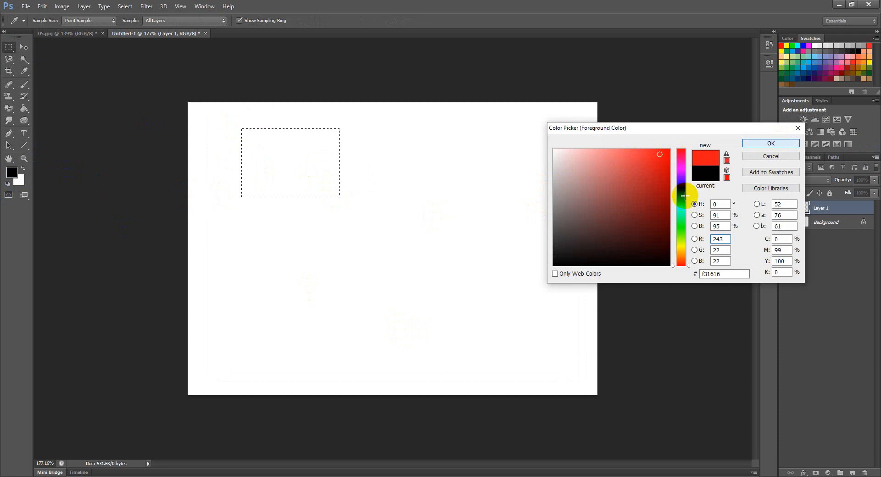
click(771, 144)
key(alt+BackSpace)
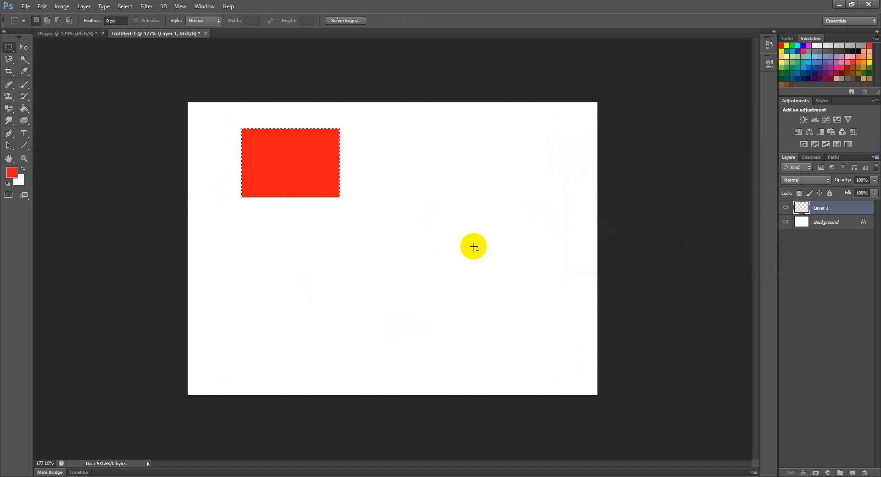
click(383, 257)
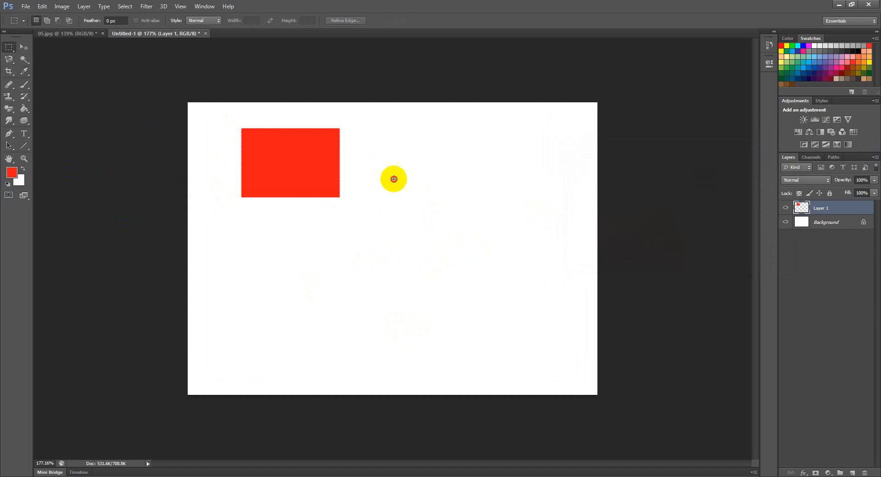
Select a rectangular area to the right of the red rectangle and set the background colour to magenta d316d5.
drag(372, 168, 488, 249)
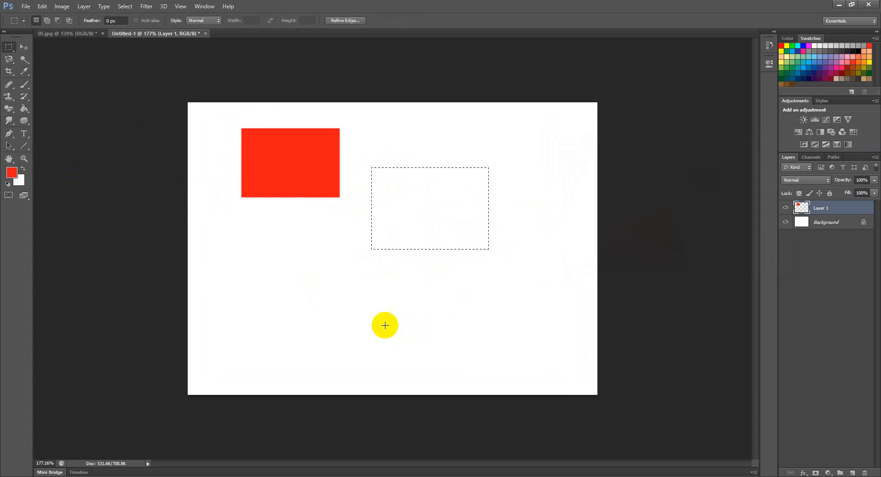
click(19, 180)
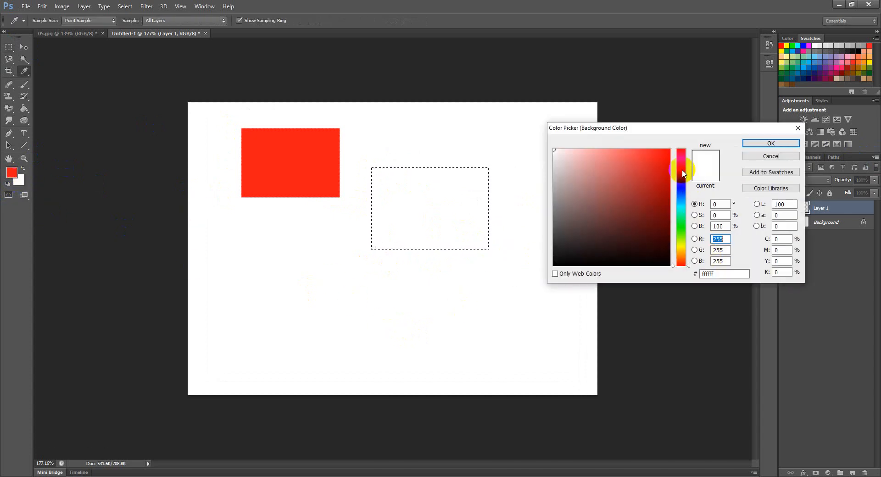
click(683, 172)
click(765, 144)
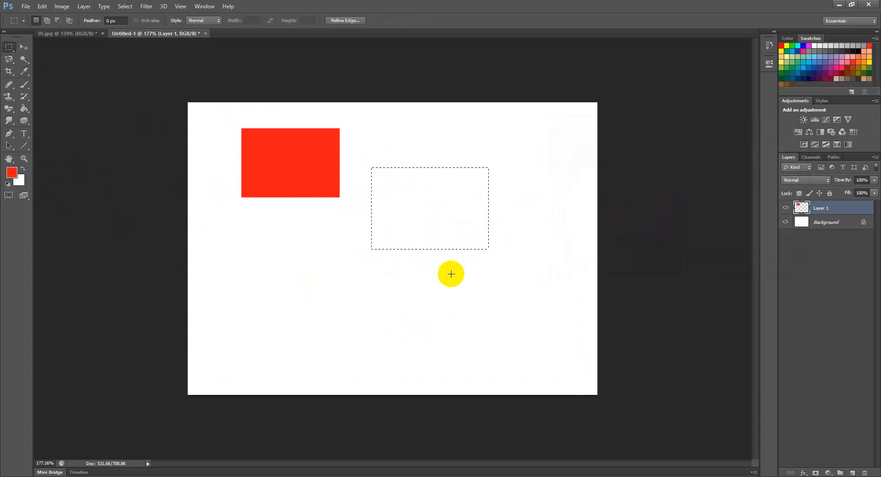
click(19, 183)
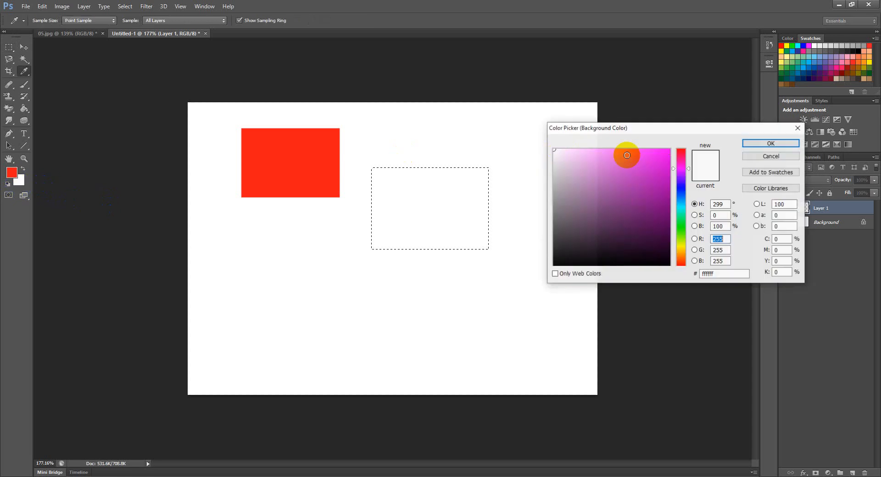
click(659, 169)
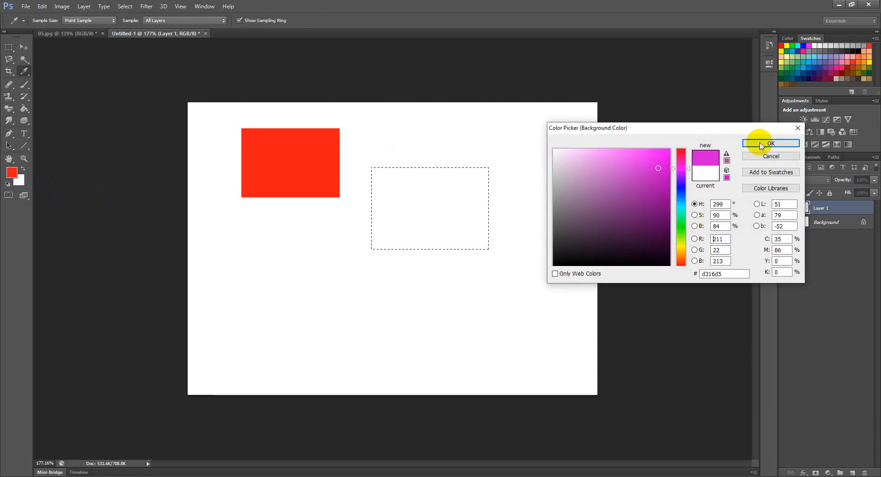
click(762, 143)
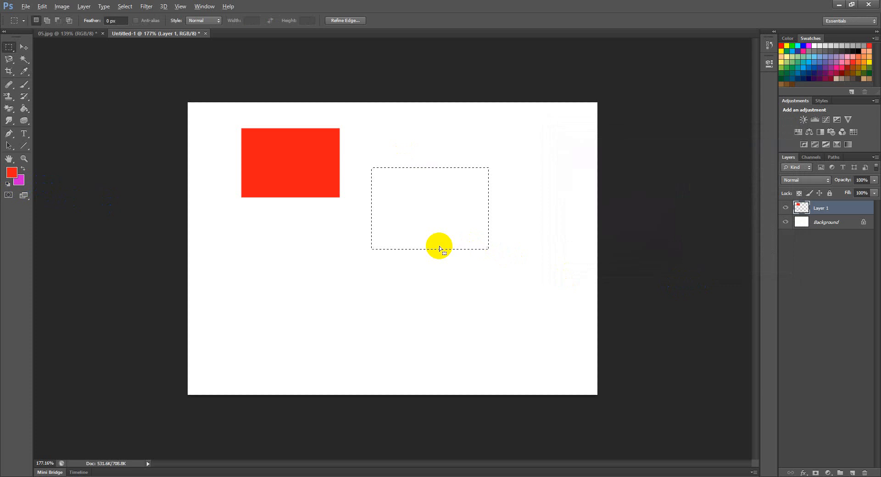
Fill the second selection with the foreground red, replace it with the background magenta, and deselect.
key(alt+BackSpace)
key(ctrl+BackSpace)
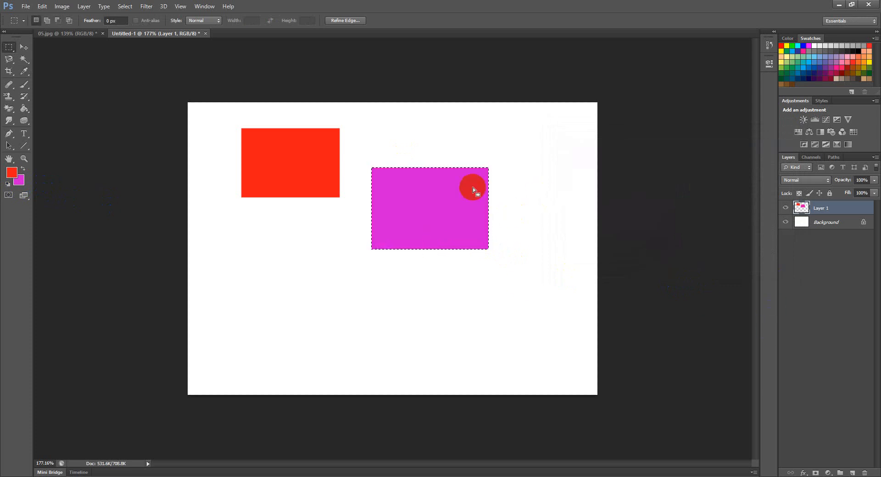
click(399, 173)
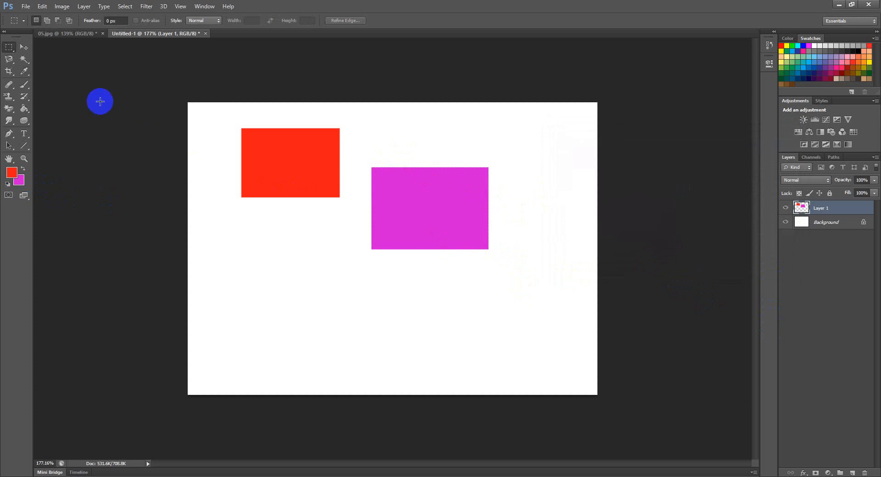
Move the red rectangle slightly downward with the Move tool and undo the move.
click(24, 49)
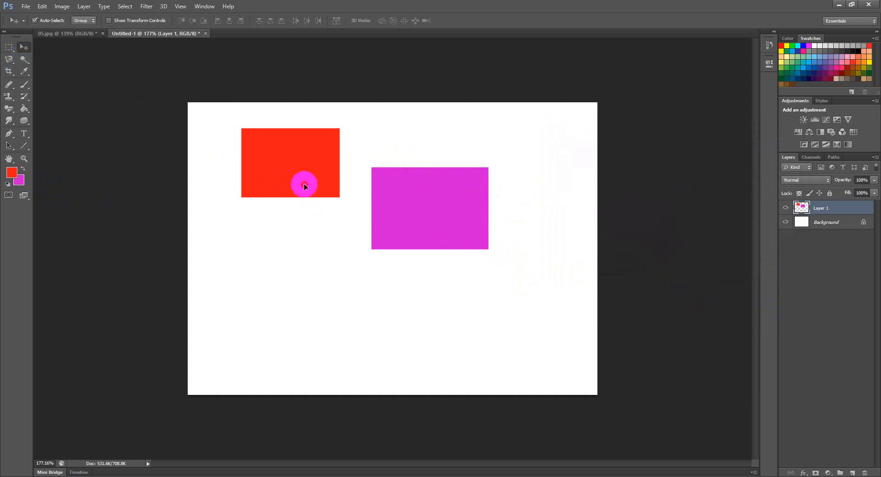
drag(305, 186, 298, 207)
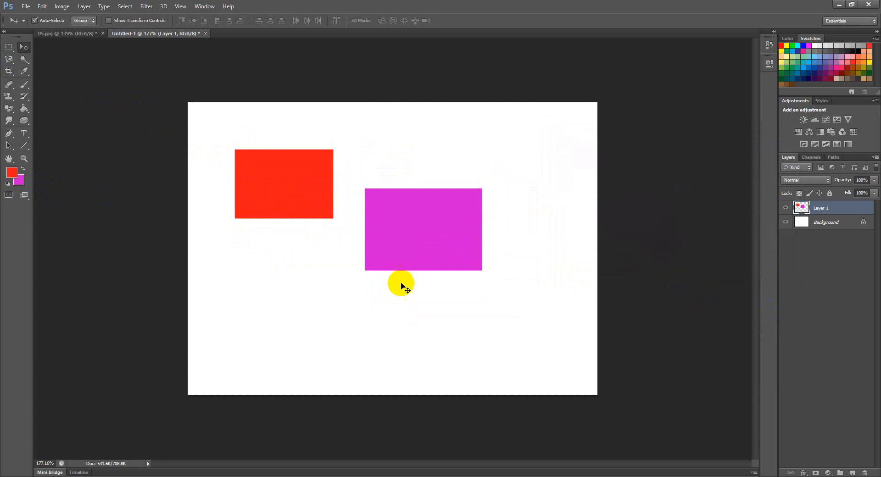
key(ctrl+z)
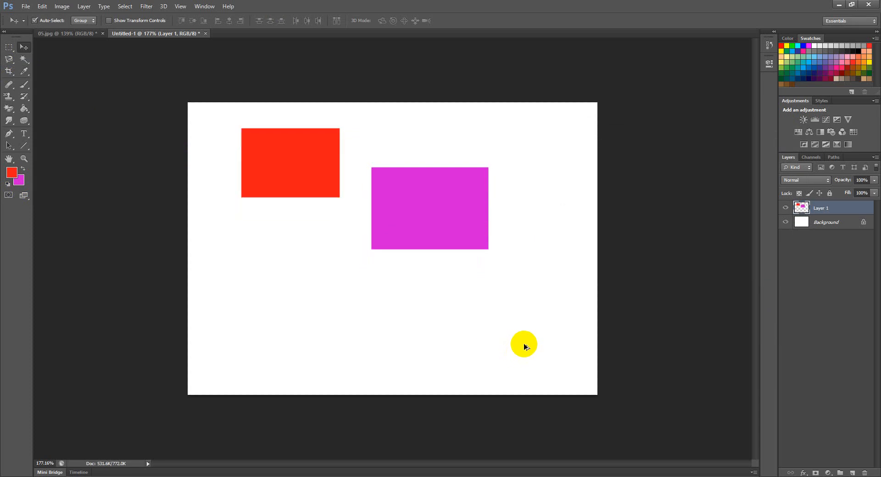
Step back through the history to remove the second rectangle's fills and its selection from Layer 1.
key(ctrl+alt+z)
key(ctrl+alt+z)
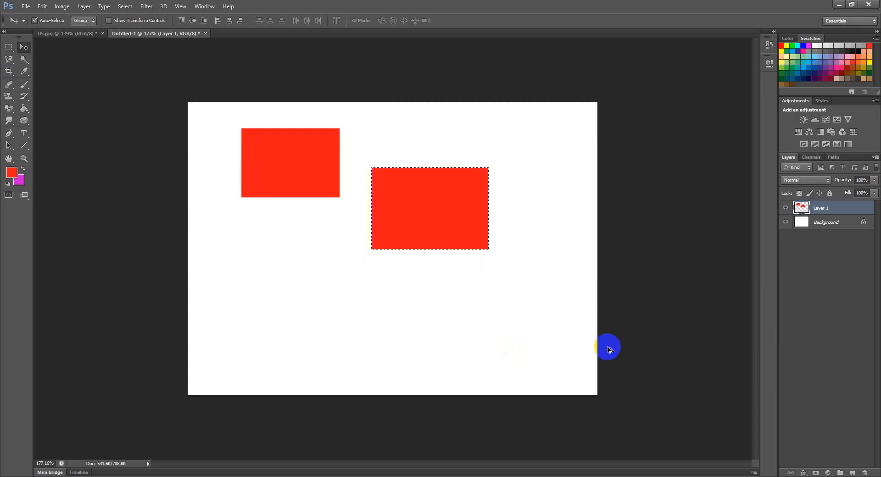
key(ctrl+alt+z)
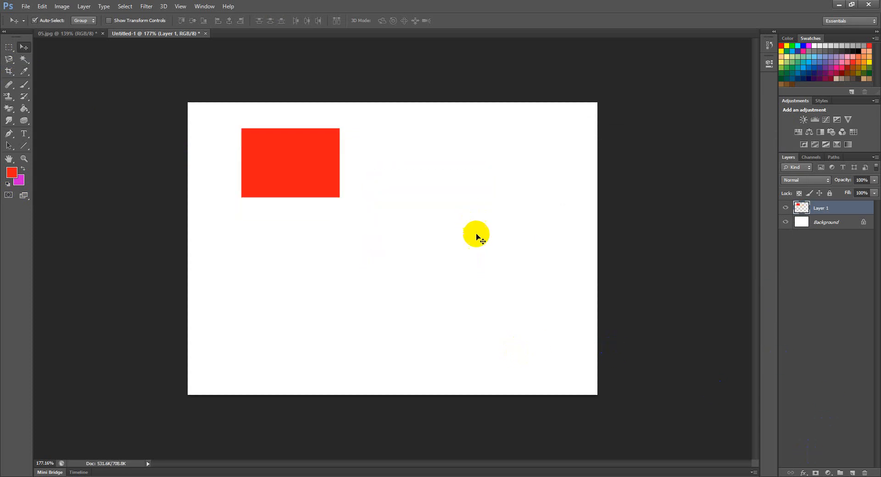
Add another layer, select a rectangle to the lower right of the red one, fill it with the magenta background colour and deselect.
click(9, 48)
click(857, 473)
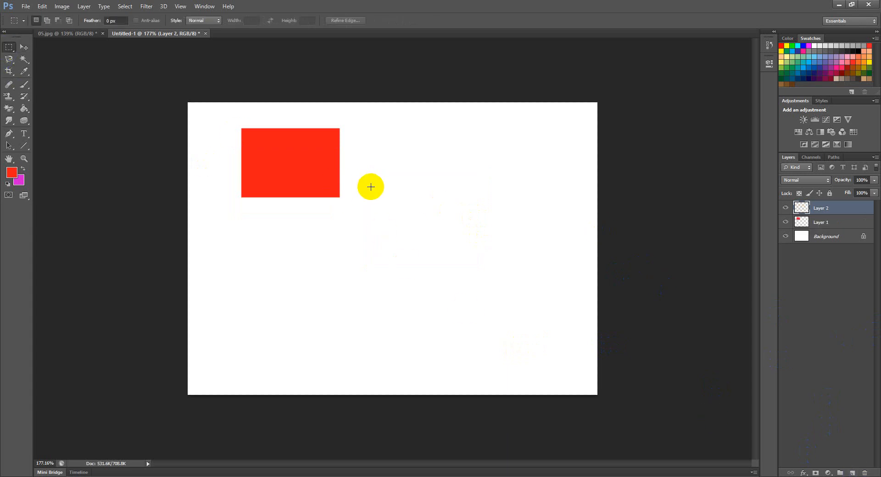
drag(401, 190, 533, 282)
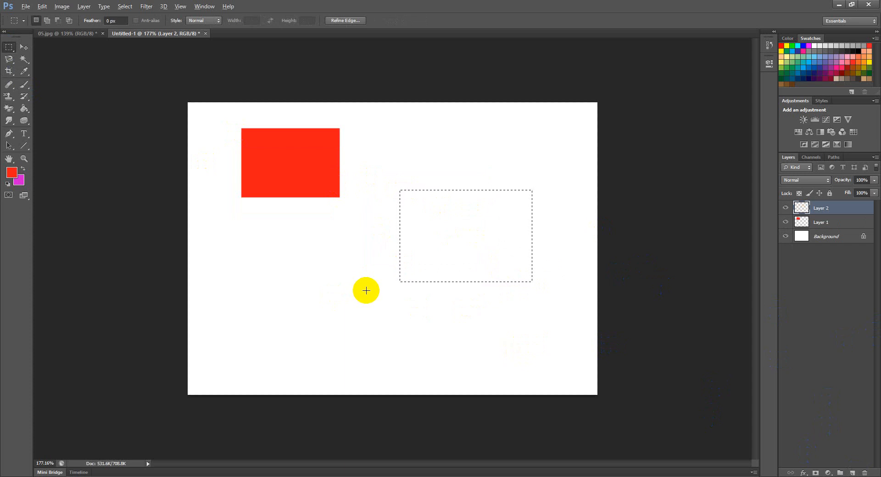
key(alt+BackSpace)
key(ctrl+BackSpace)
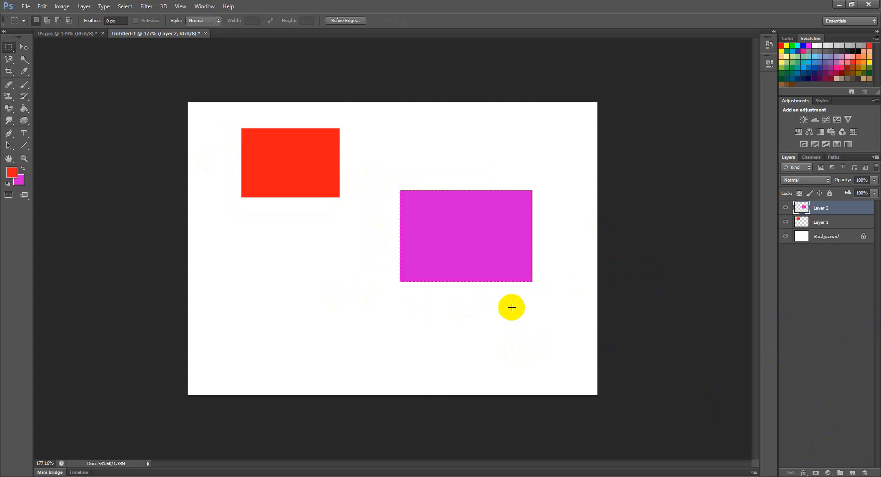
click(510, 270)
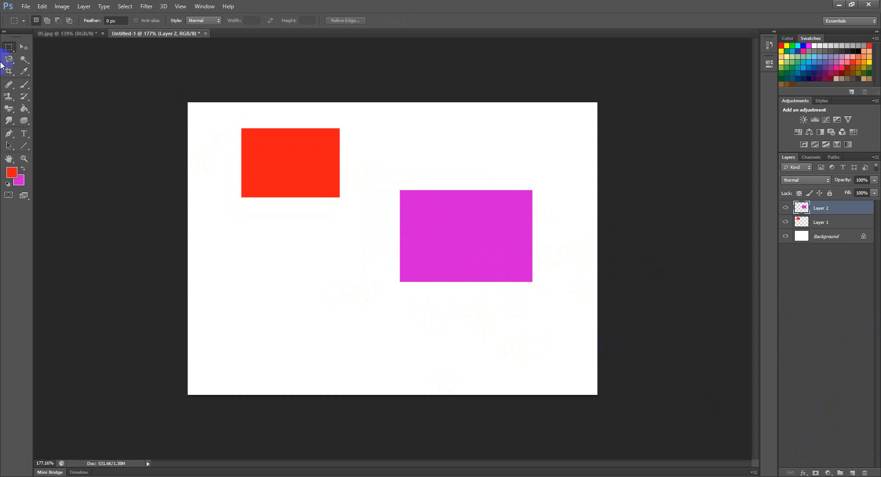
Move the red rectangle to the middle of the canvas and the magenta rectangle to its left, partly overlapping it.
click(24, 47)
click(138, 119)
drag(272, 180, 353, 251)
drag(447, 250, 342, 258)
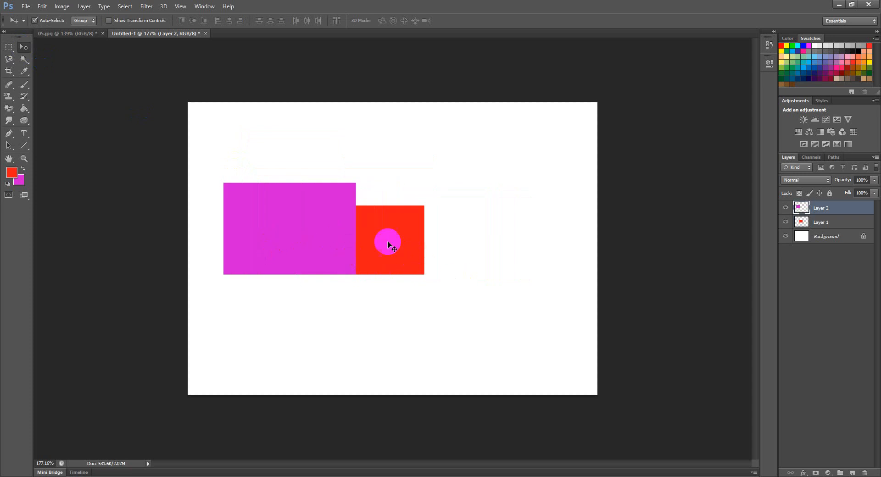
Look at the 05.jpg drawing, return to the Untitled-1 document and open the 04.jpg image.
click(64, 37)
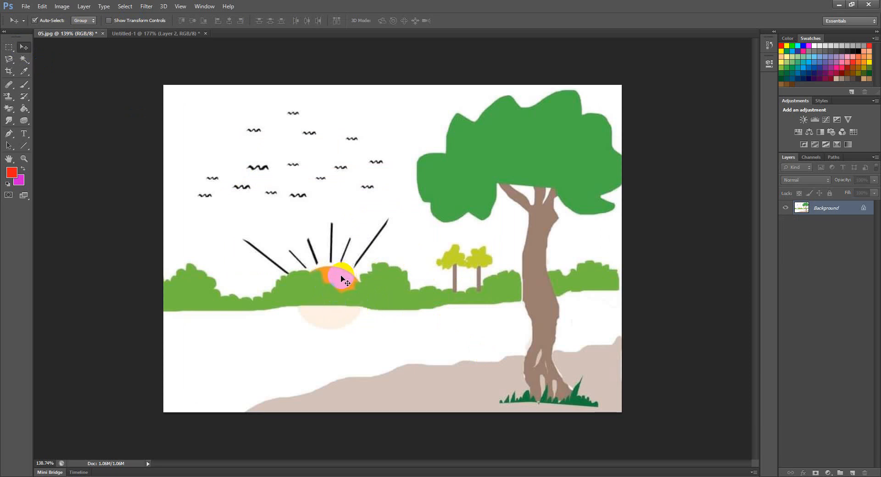
click(139, 34)
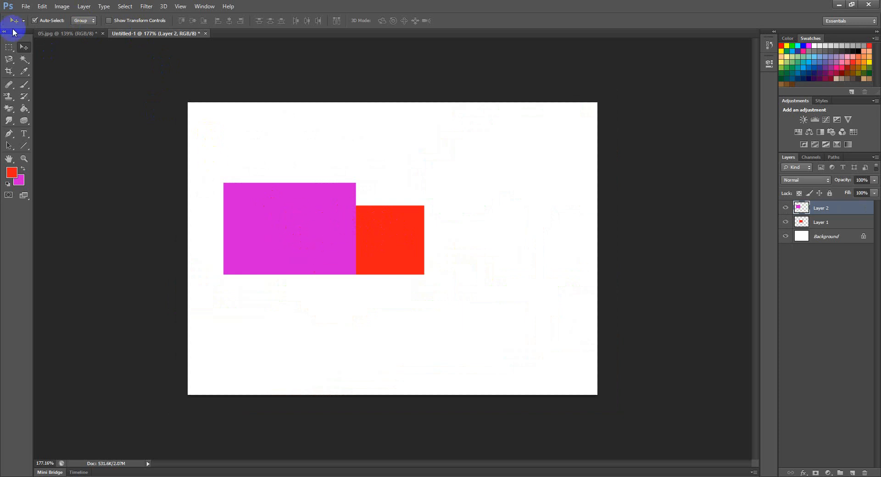
click(24, 6)
click(18, 22)
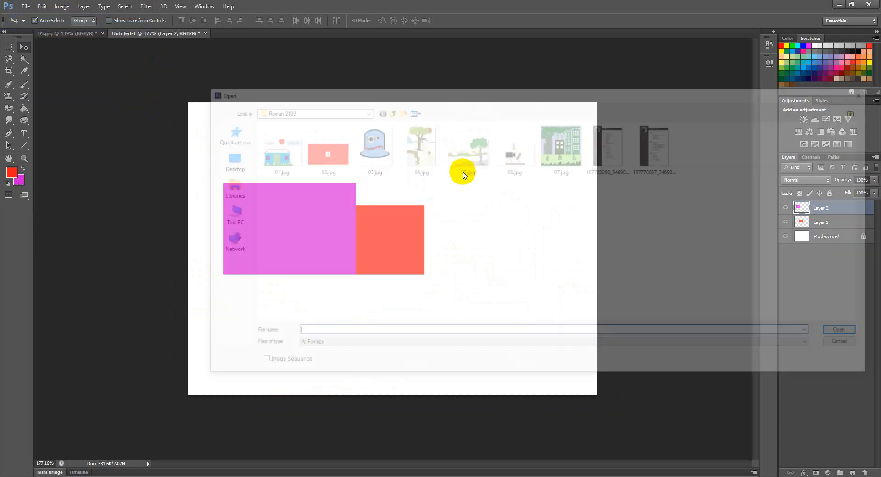
click(415, 145)
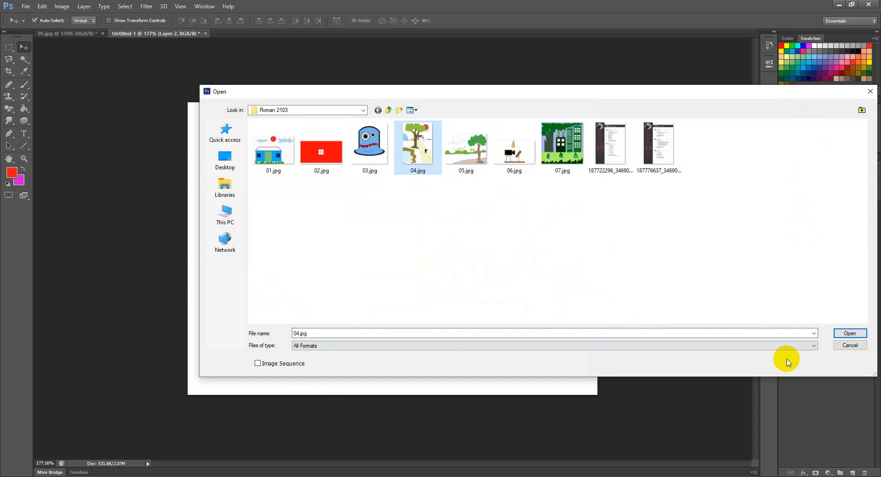
click(841, 338)
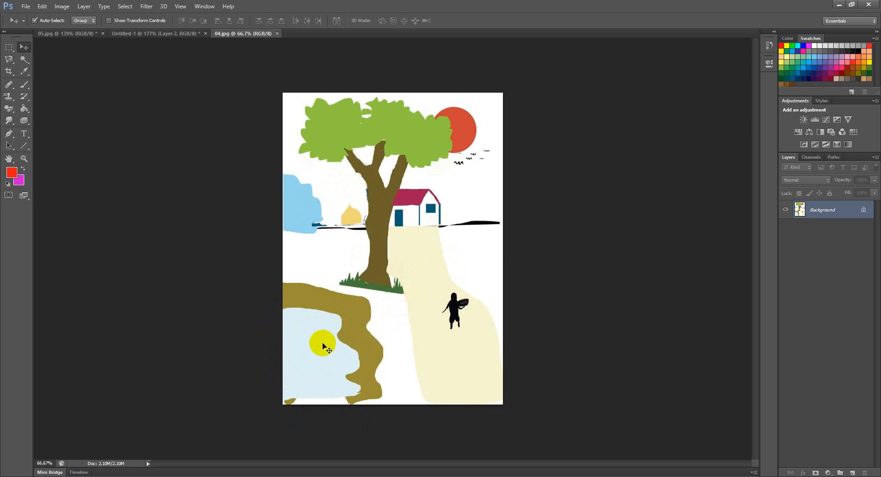
In Untitled-1, place Layer 1 above Layer 2 and move the red rectangle onto the middle of the magenta one.
click(78, 38)
click(160, 34)
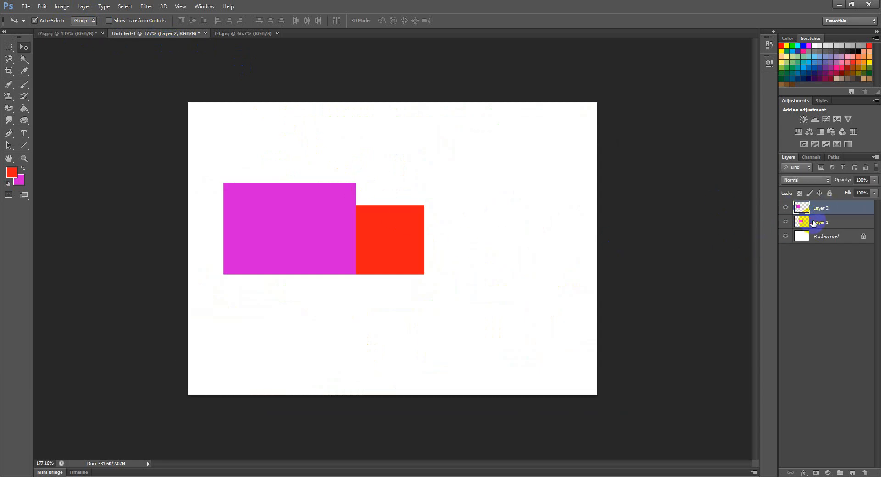
click(815, 223)
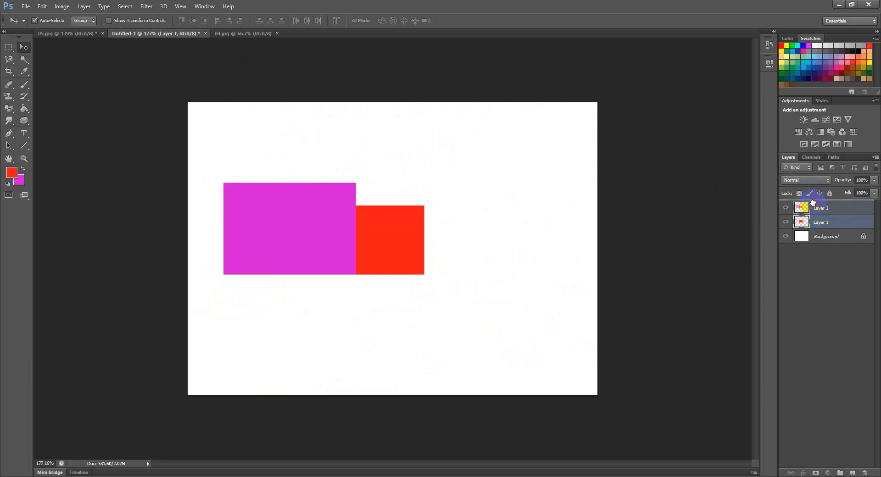
drag(813, 203, 814, 204)
drag(395, 242, 312, 236)
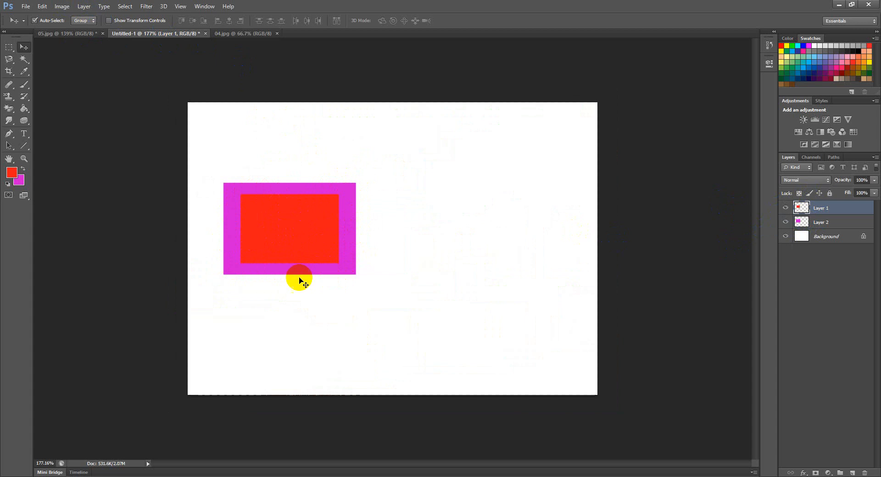
drag(299, 280, 284, 242)
In 04.jpg, draw a freehand Lasso selection with spiky grass tips across the base of the tree trunk.
click(65, 34)
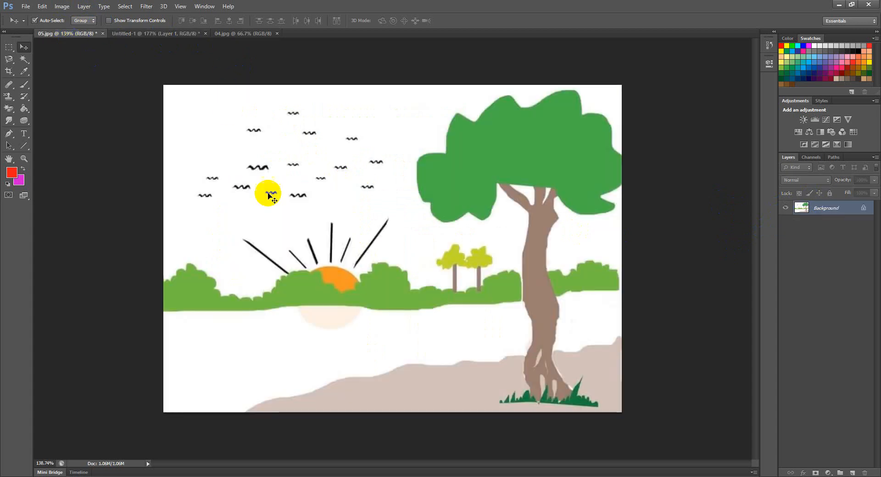
click(234, 34)
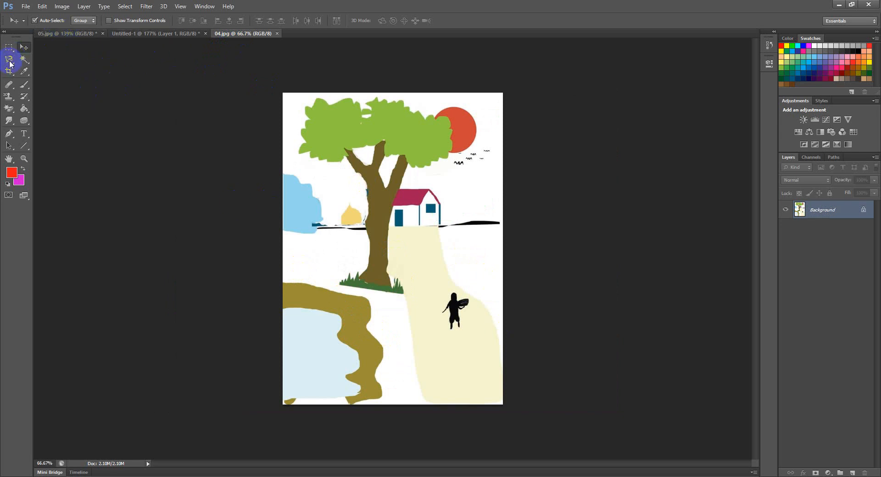
click(363, 280)
drag(7, 64, 46, 69)
click(372, 294)
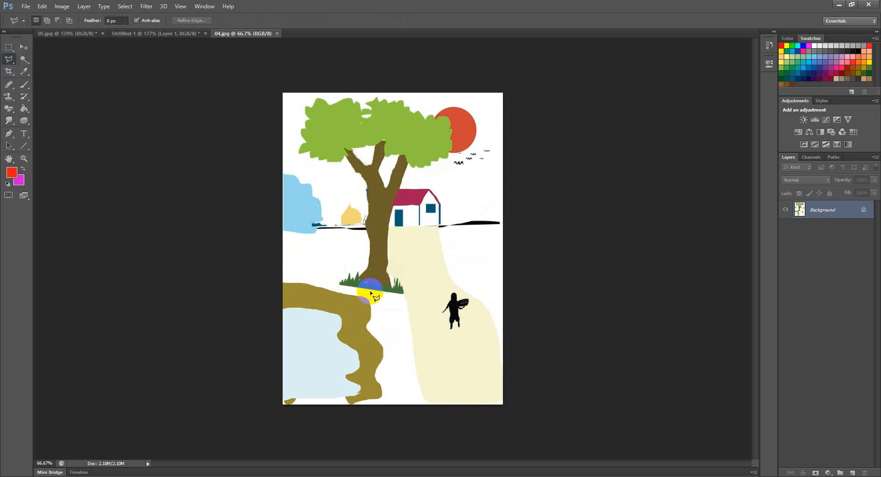
click(8, 58)
click(39, 57)
drag(353, 286, 358, 285)
click(365, 297)
scroll(382, 294, up, 11)
scroll(379, 289, up, 4)
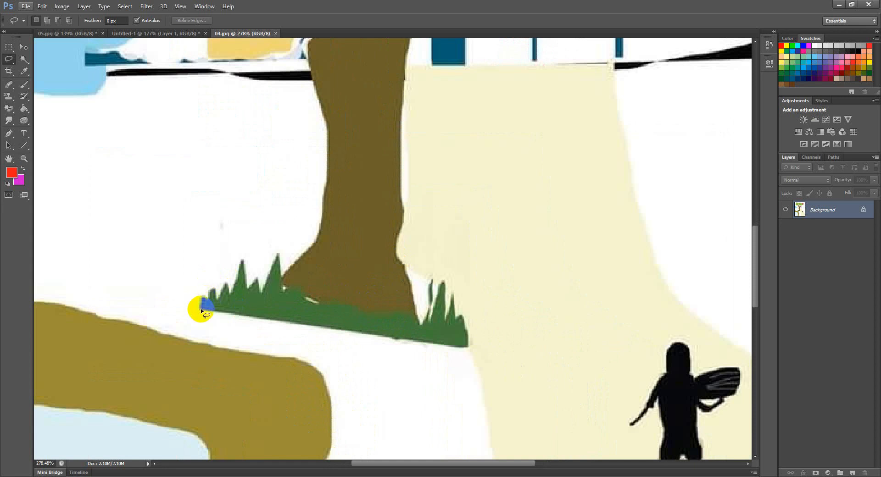
drag(201, 309, 201, 304)
mouse_move(233, 293)
mouse_down()
mouse_move(243, 265)
mouse_move(248, 291)
mouse_move(274, 228)
mouse_move(277, 291)
mouse_move(281, 266)
mouse_move(299, 284)
mouse_move(326, 251)
mouse_move(344, 314)
mouse_move(382, 290)
mouse_move(414, 304)
mouse_move(419, 335)
mouse_move(331, 325)
mouse_move(246, 298)
mouse_move(204, 303)
mouse_up()
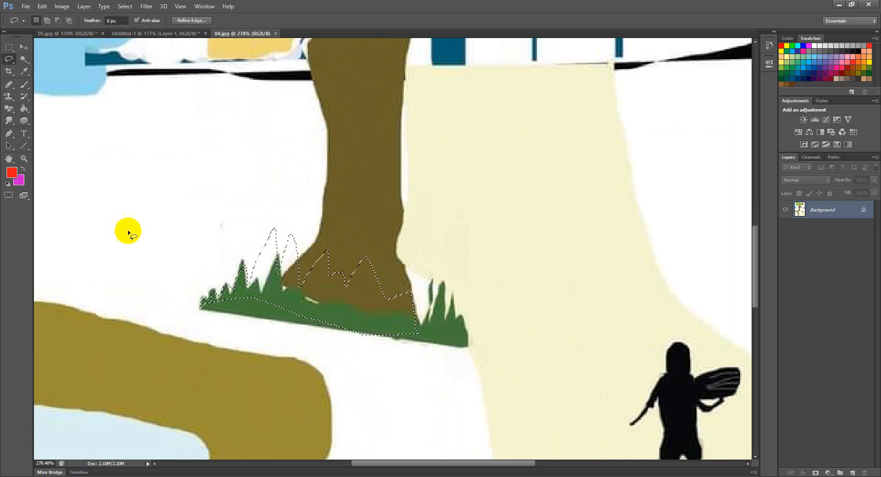
Set the foreground colour to a dark green in the Color Picker.
click(12, 173)
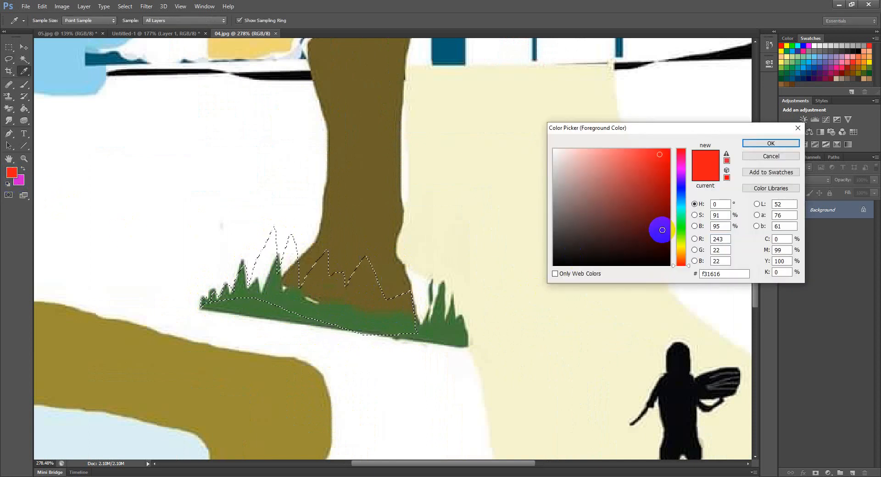
click(681, 224)
click(664, 198)
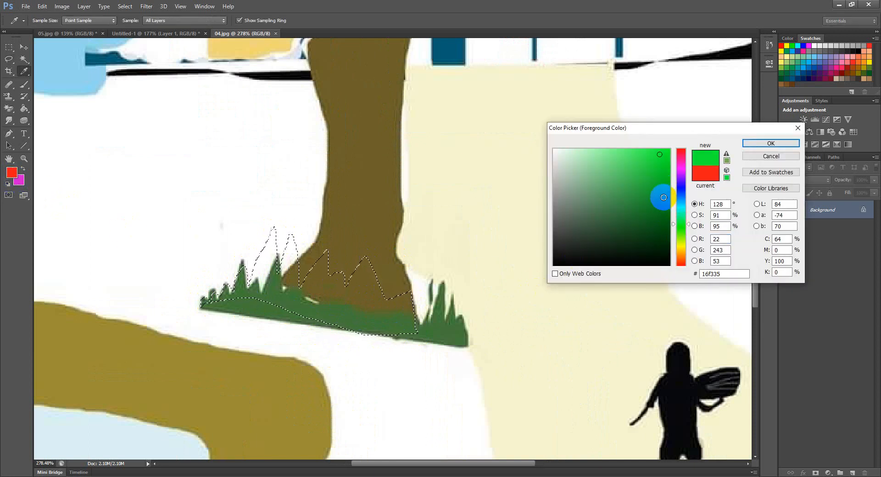
click(772, 143)
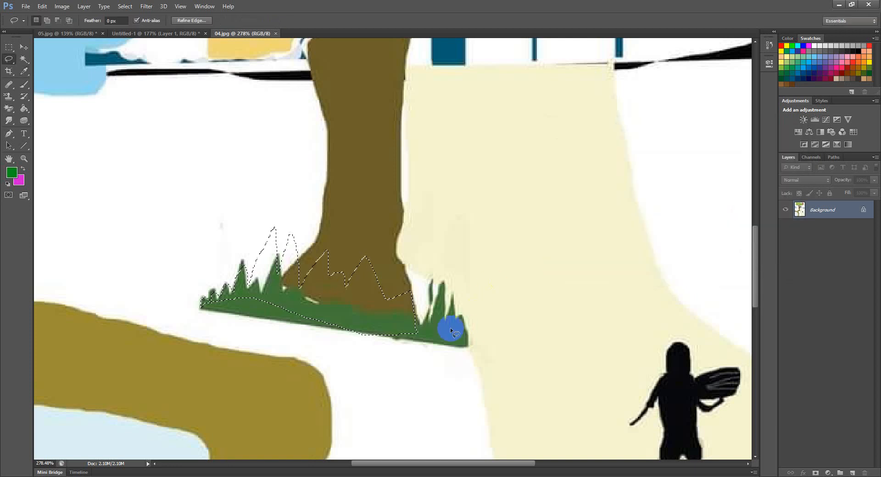
Sample the green of the grass beside the trunk as the foreground colour with the Eyedropper tool.
click(26, 73)
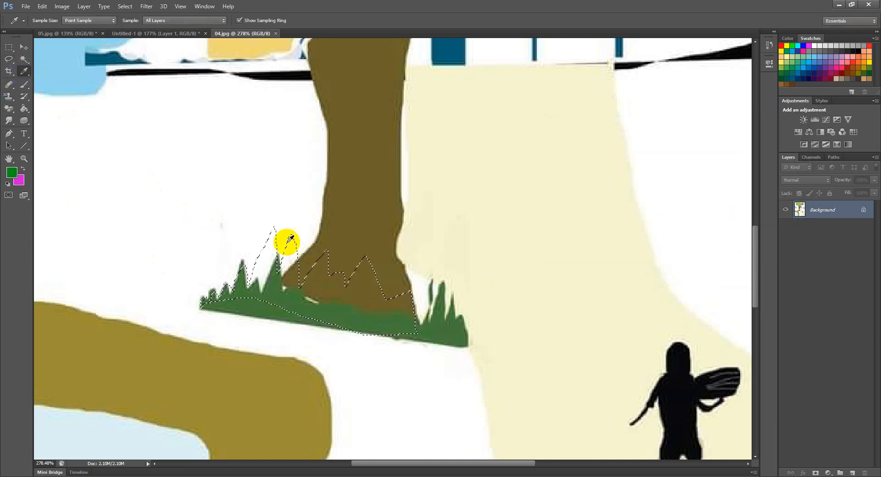
click(25, 72)
click(27, 72)
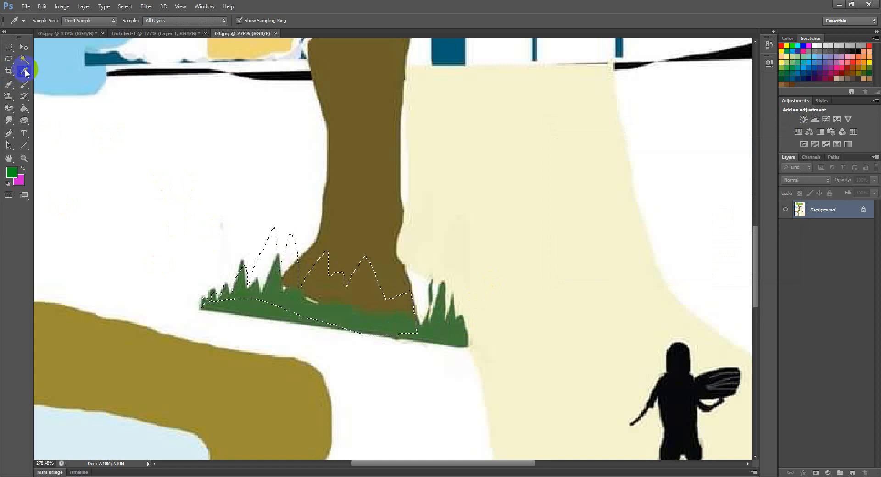
click(433, 327)
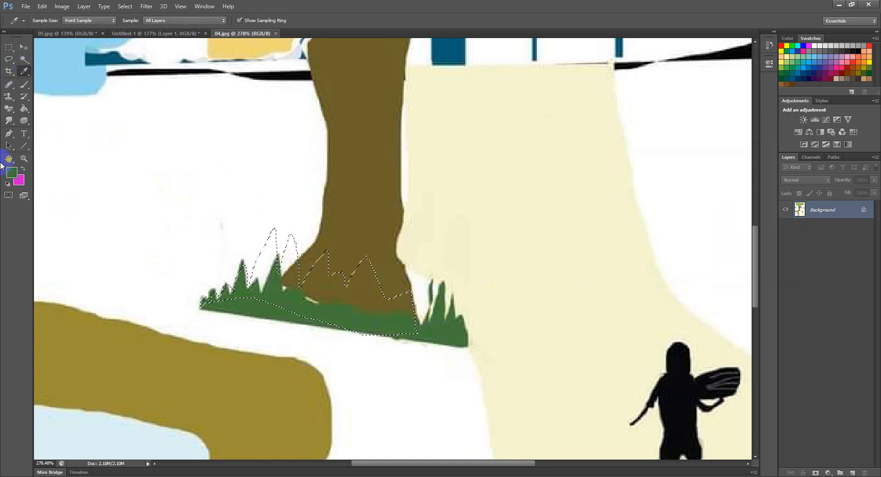
Set the foreground colour to the trunk's brown, 6d6029, by sampling it with the Color Picker open.
click(12, 173)
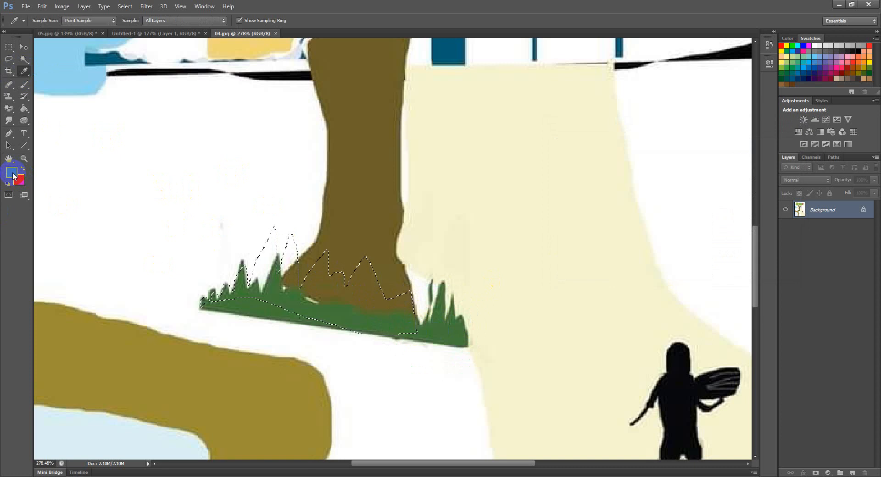
click(12, 175)
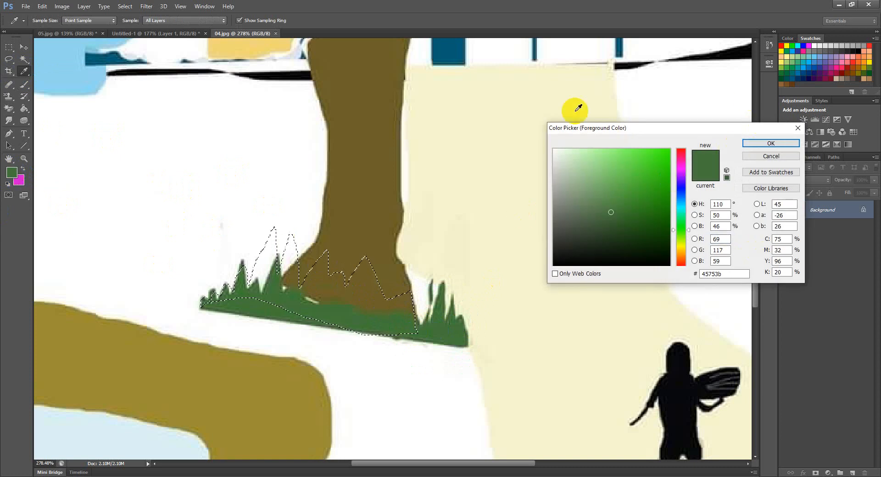
click(379, 171)
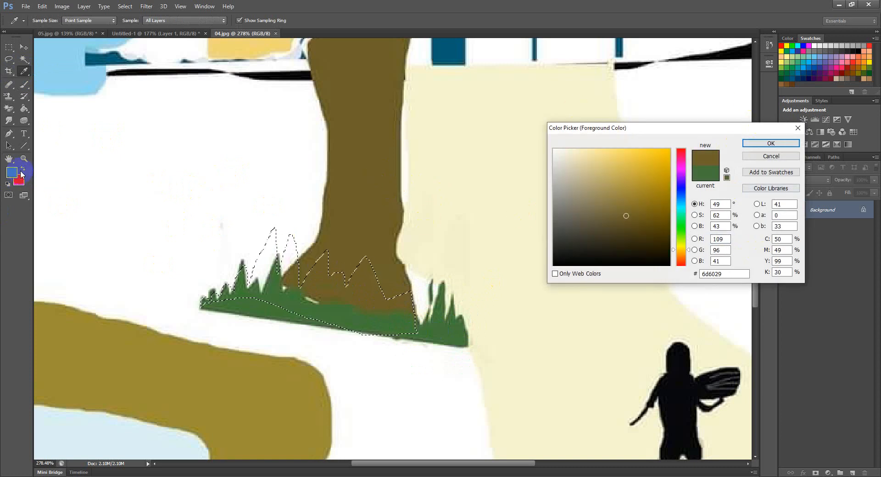
click(770, 145)
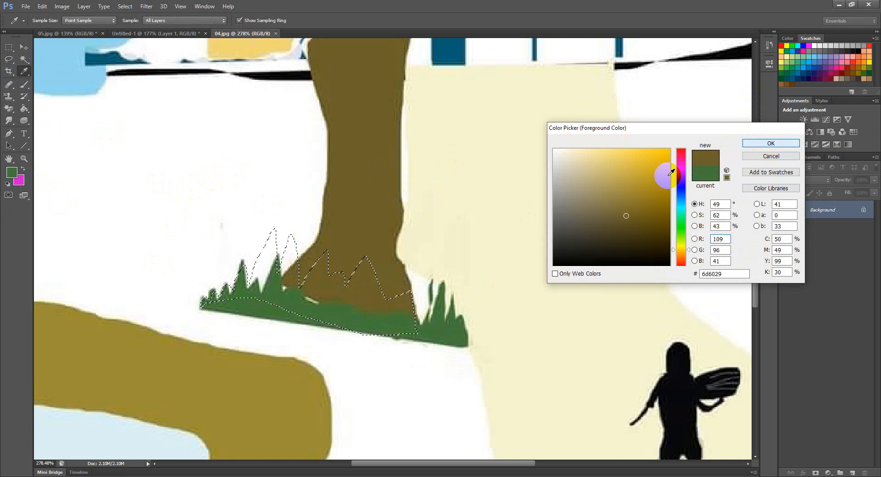
Sample the grass green 447637 as the foreground colour, fill the grass-shaped selection with it and deselect.
click(13, 173)
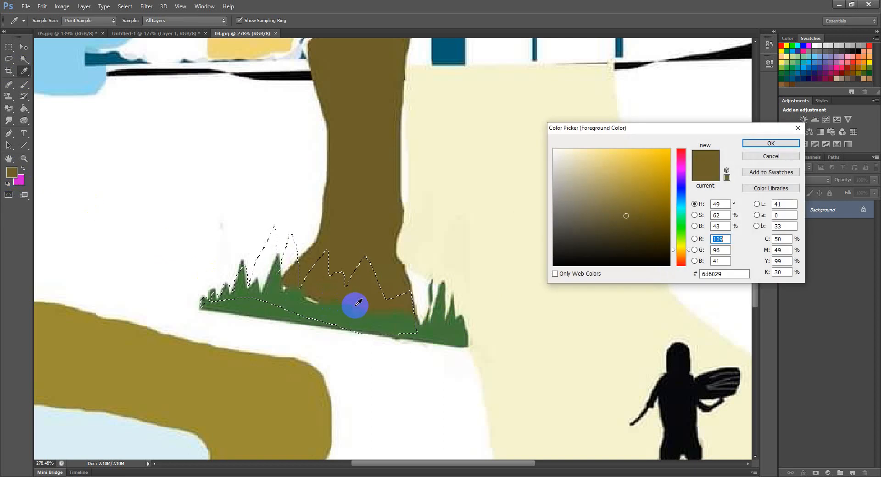
click(456, 334)
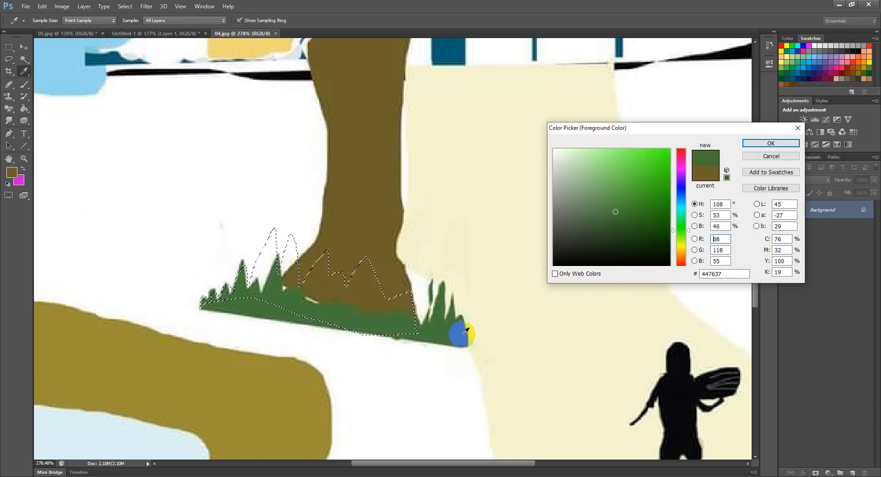
click(767, 142)
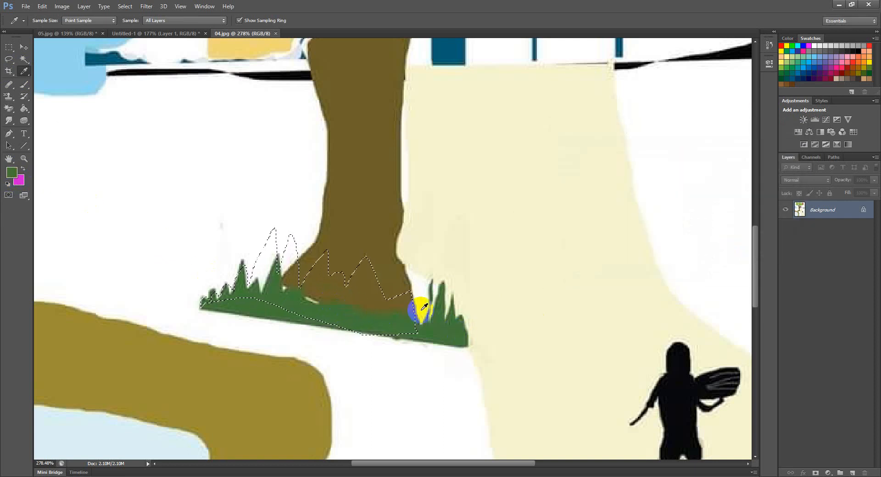
key(alt+BackSpace)
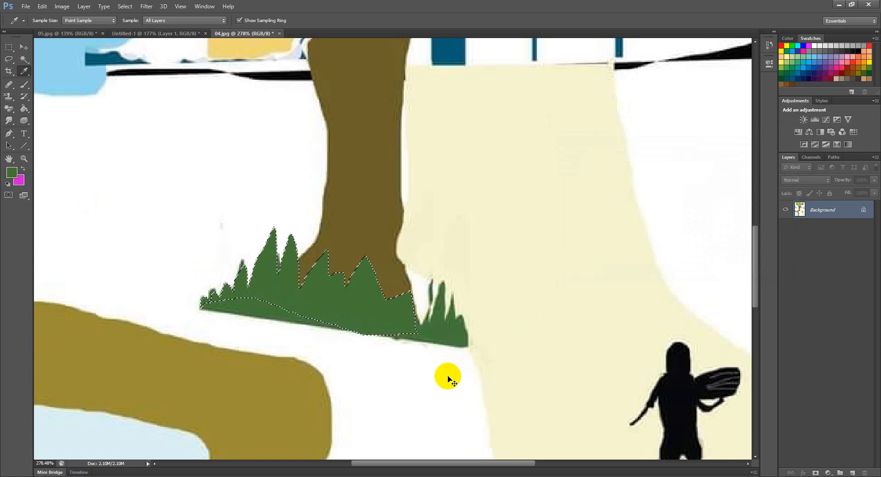
key(ctrl+d)
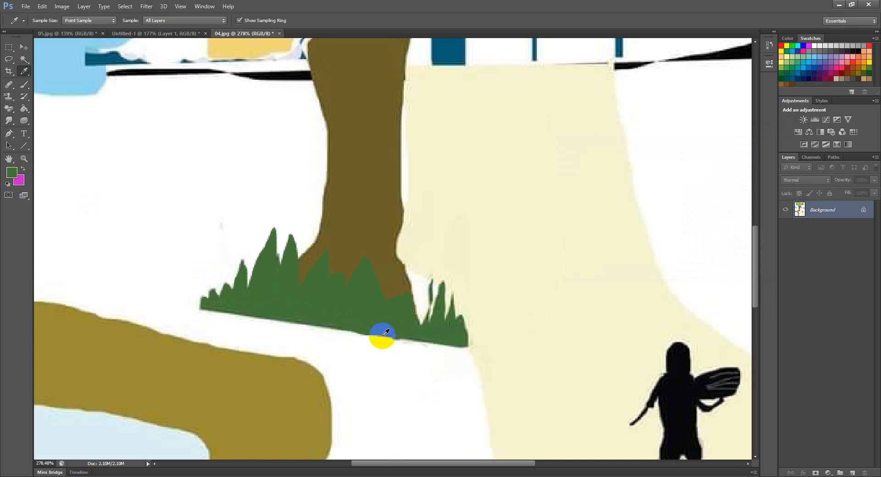
scroll(385, 333, down, 6)
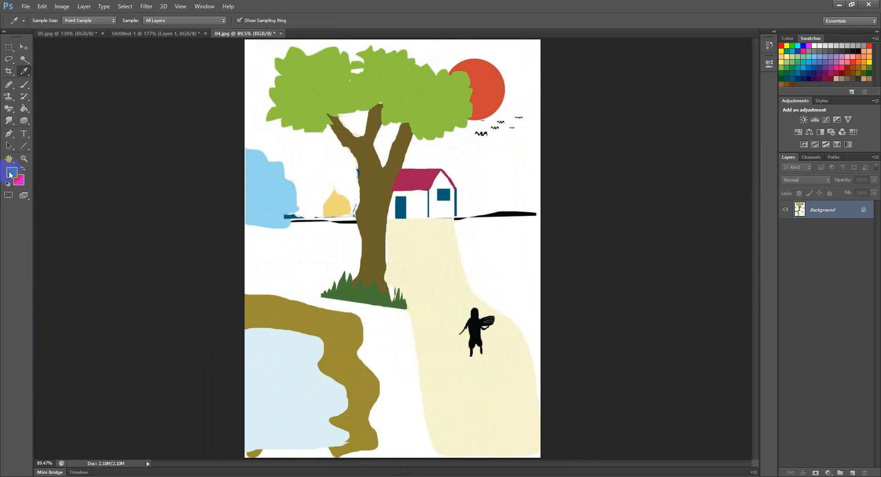
Set the foreground colour to the sun's orange-red, cc4436, by sampling it with the Color Picker open.
click(11, 173)
click(492, 85)
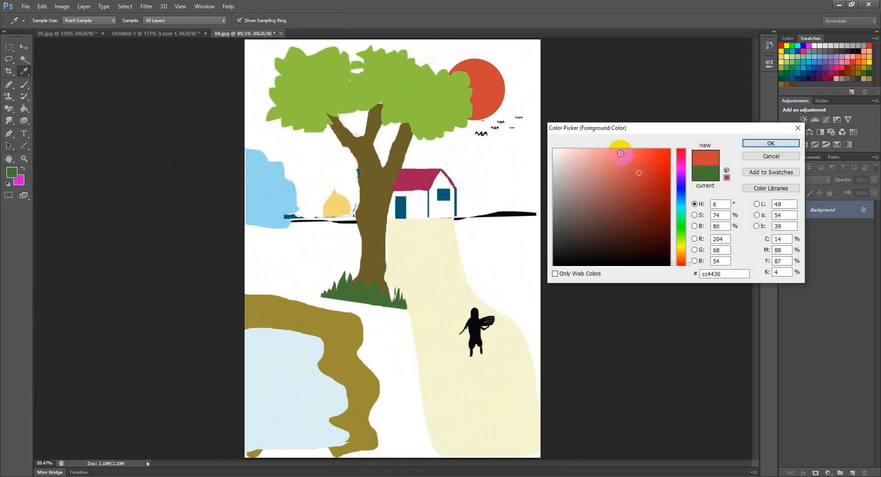
click(772, 143)
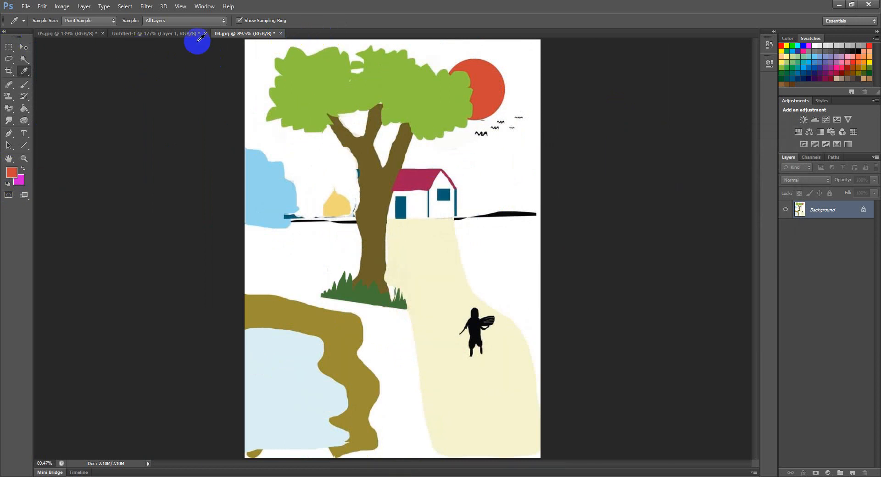
Return to the Untitled-1 document, check the class module topics in the Photos window and minimise that window.
click(138, 40)
click(143, 33)
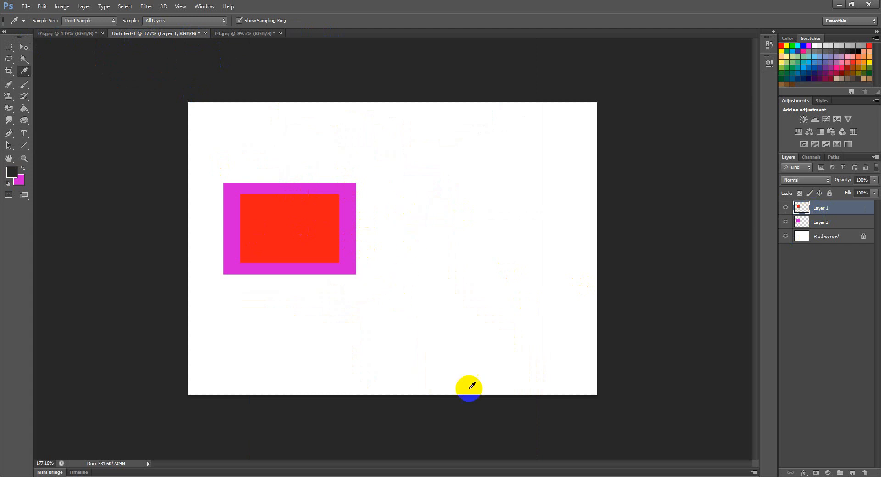
click(711, 476)
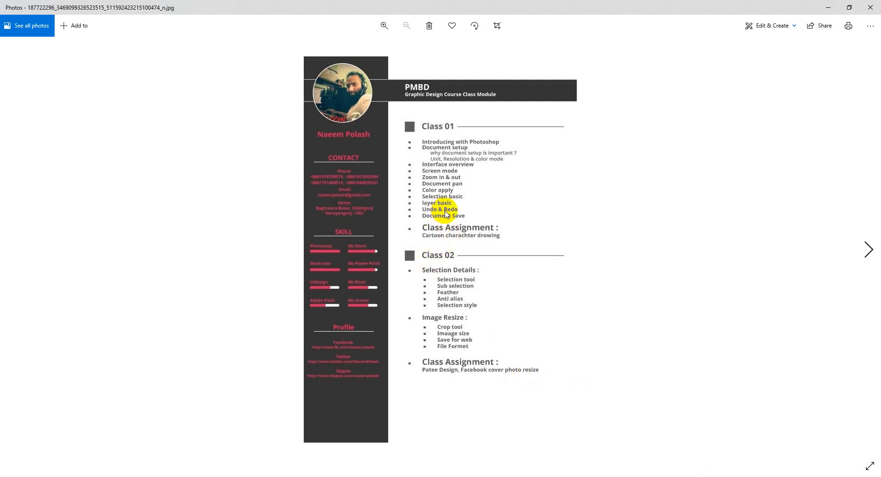
click(829, 7)
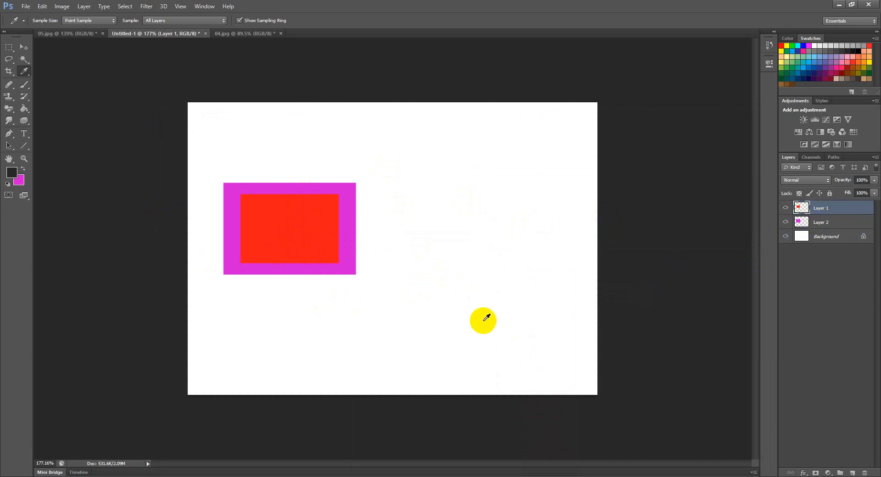
Step back through the history of Untitled-1 until both rectangles are removed and the canvas is blank.
key(ctrl+alt+z)
key(ctrl+alt+z)
key(ctrl+alt+z)
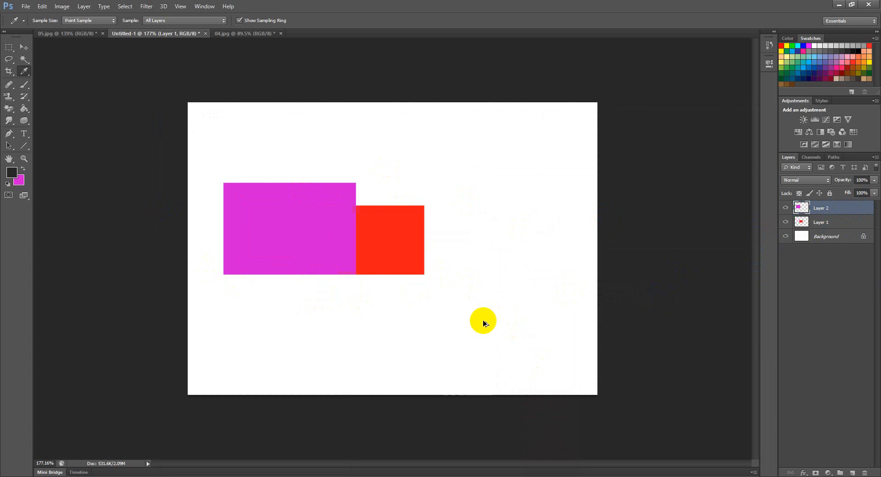
key(ctrl+alt+z)
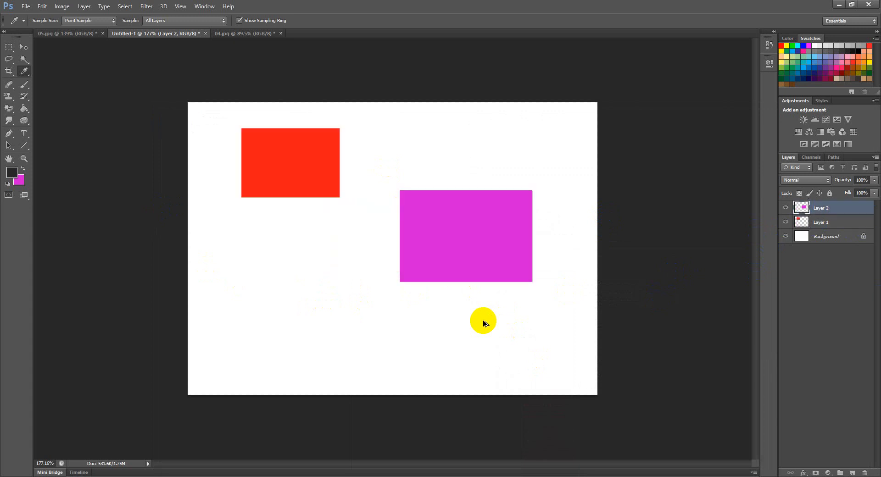
key(ctrl+alt+z)
key(ctrl+alt+z)
key(ctrl+alt+z)
key(ctrl+alt+z)
key(ctrl+alt+z)
key(ctrl+alt+z)
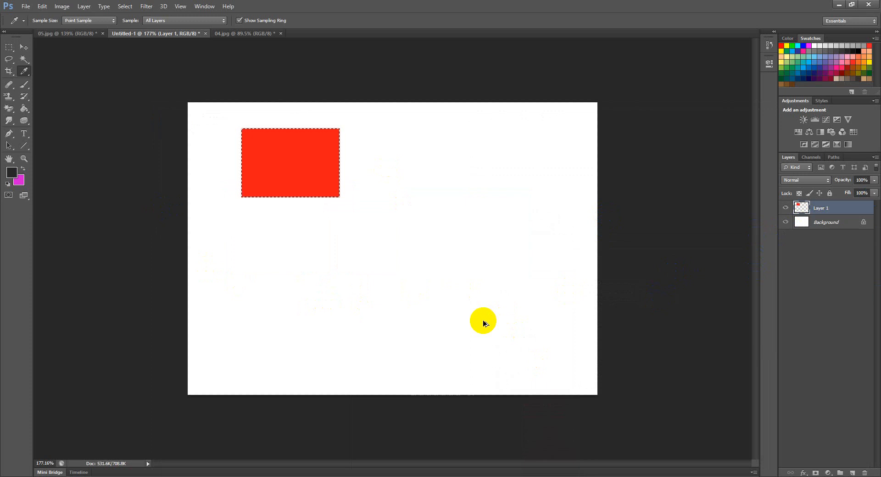
key(ctrl+alt+z)
key(ctrl+alt+z)
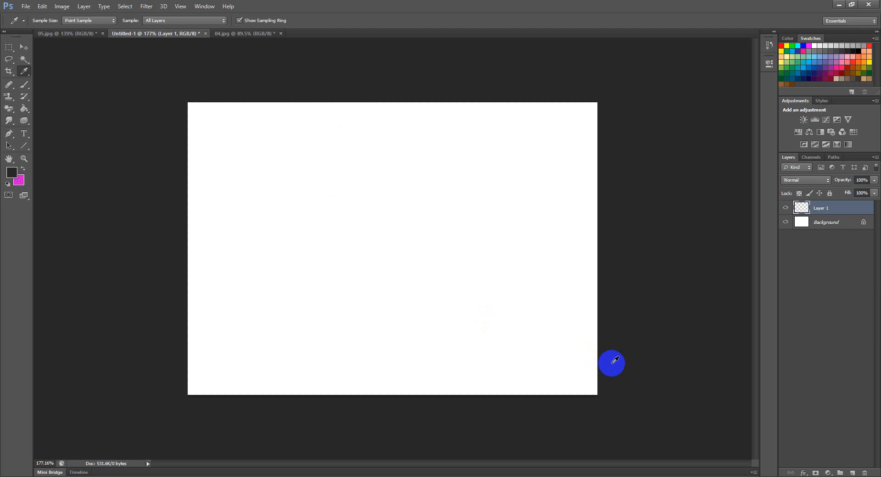
click(41, 6)
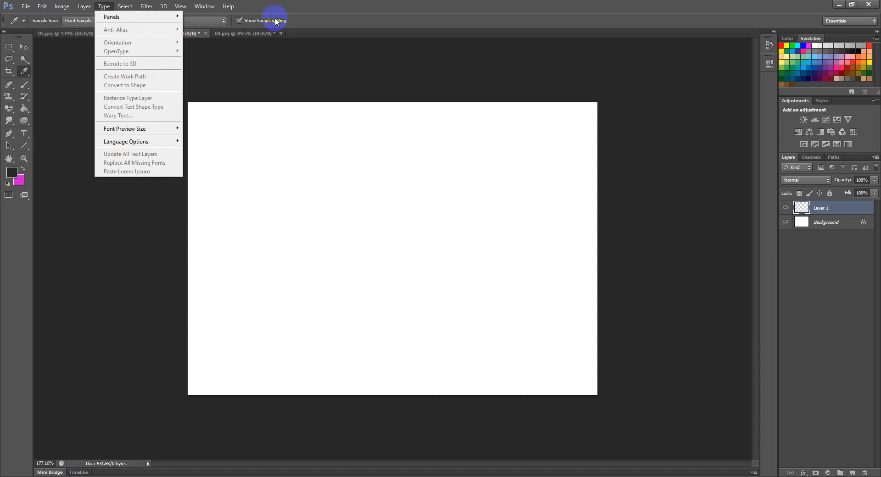
click(330, 2)
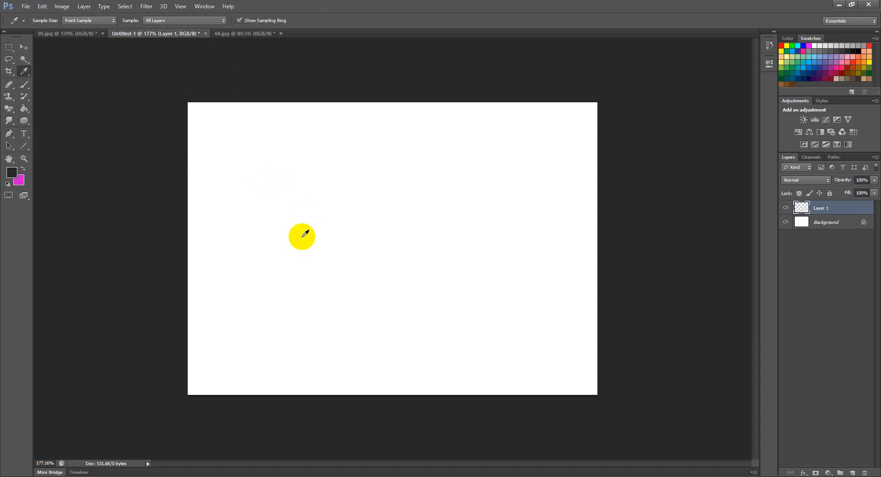
Redo the undone edits step by step until the red rectangle on Layer 1 sits above the magenta one on Layer 2.
key(ctrl+z)
key(ctrl+z)
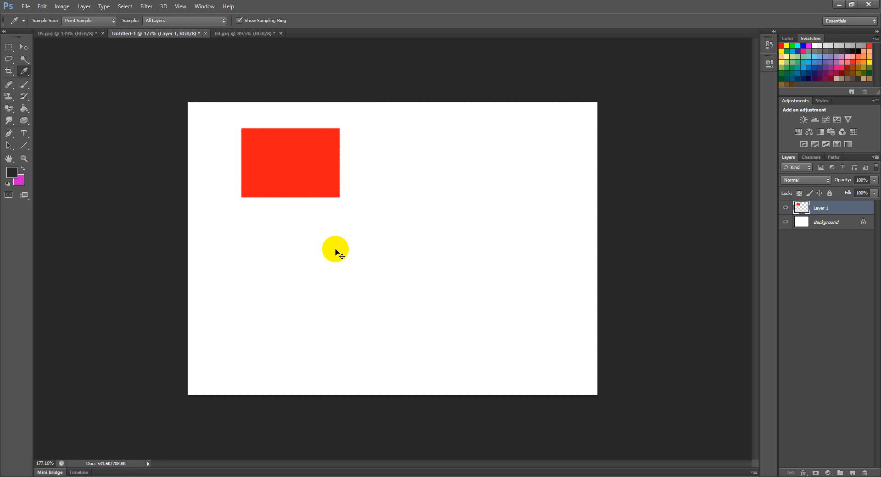
key(ctrl+shift+alt+n)
key(ctrl+shift+z)
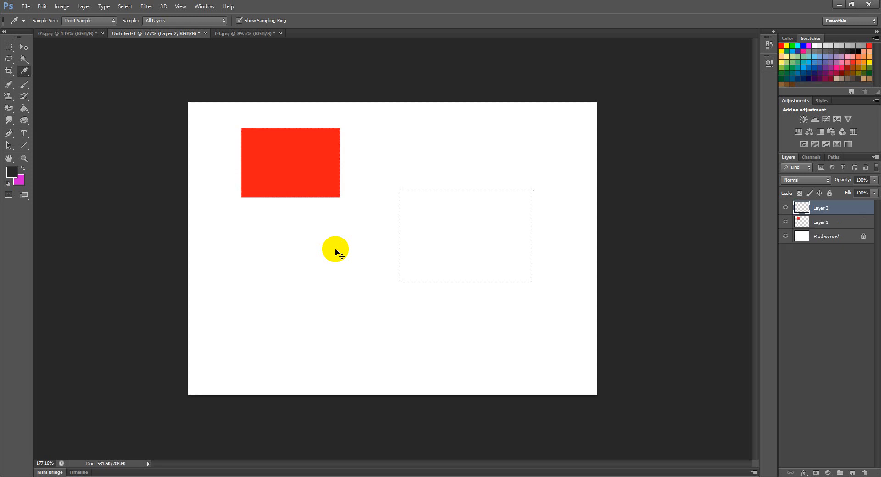
key(ctrl+shift+z)
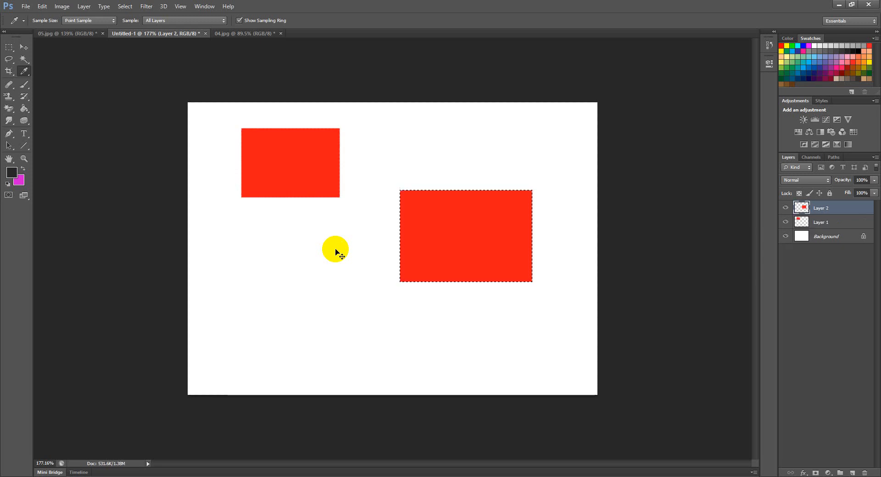
key(ctrl+shift+z)
key(ctrl+shift+z)
key(ctrl+shift+z)
key(ctrl+shift+z)
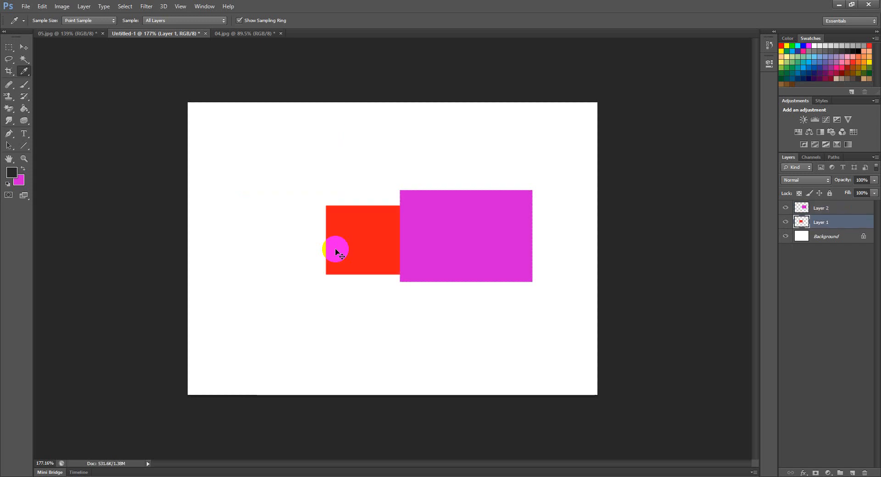
key(ctrl+shift+z)
key(ctrl+shift+z)
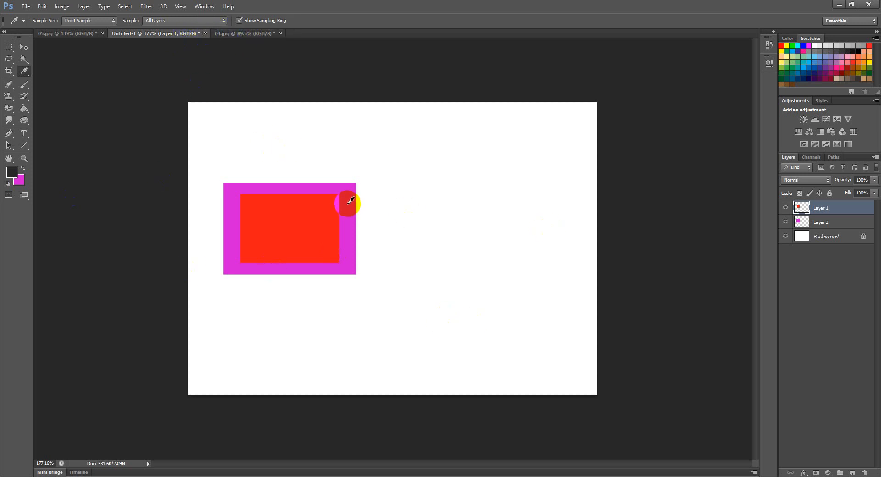
mouse_move(349, 199)
mouse_down()
mouse_move(350, 209)
mouse_move(354, 201)
mouse_up()
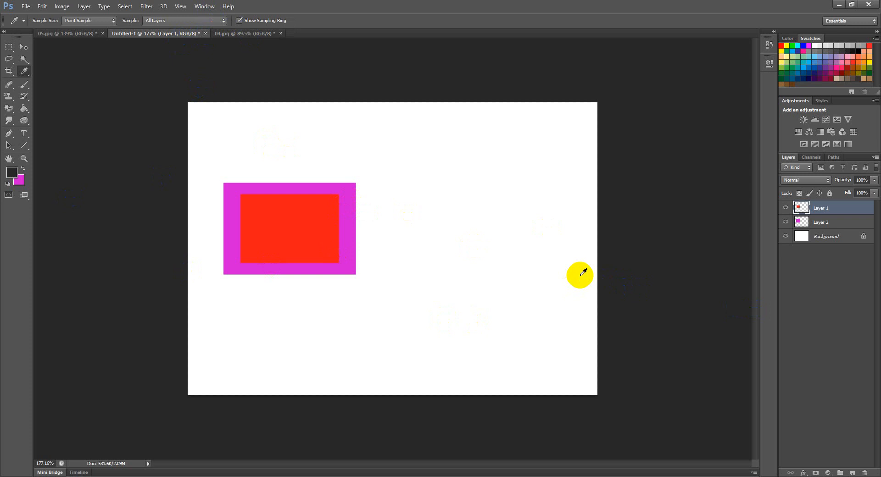
Step back and forth through the latest edits, finishing with Layer 2 stacked above Layer 1.
key(ctrl+alt+z)
key(ctrl+alt+z)
key(ctrl+shift+z)
key(ctrl+shift+z)
key(ctrl+z)
key(ctrl+z)
key(ctrl+z)
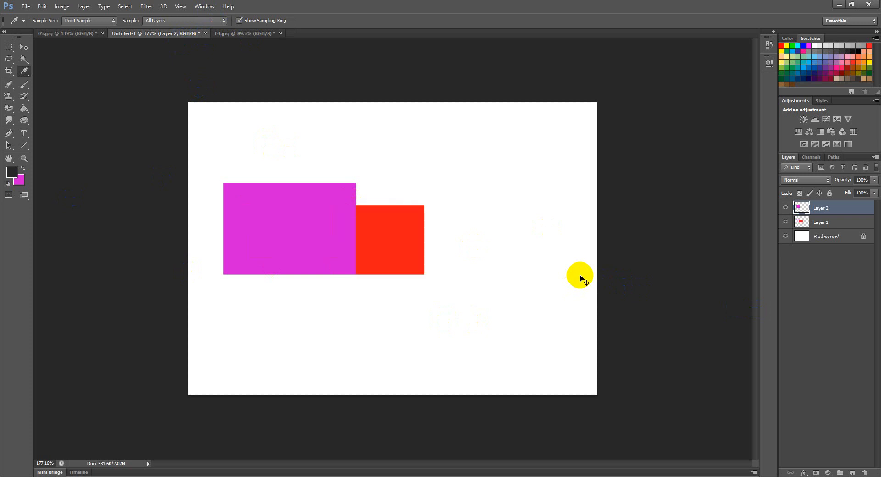
key(ctrl+z)
key(ctrl+alt+z)
key(ctrl+alt+z)
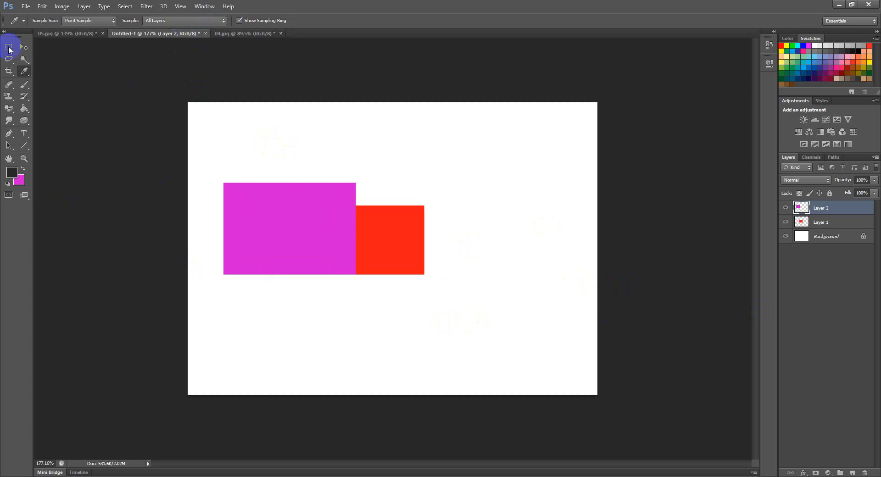
Close the Untitled-1 document without saving its changes and switch to the 05.jpg drawing.
click(206, 33)
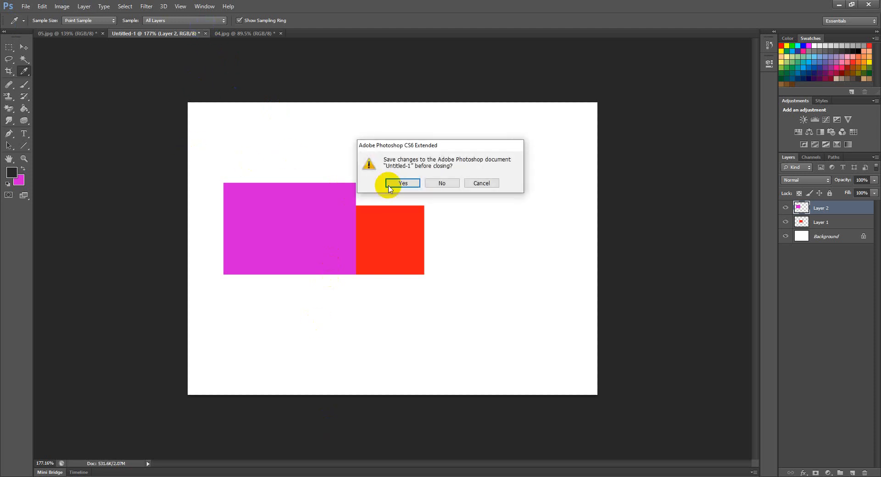
click(436, 180)
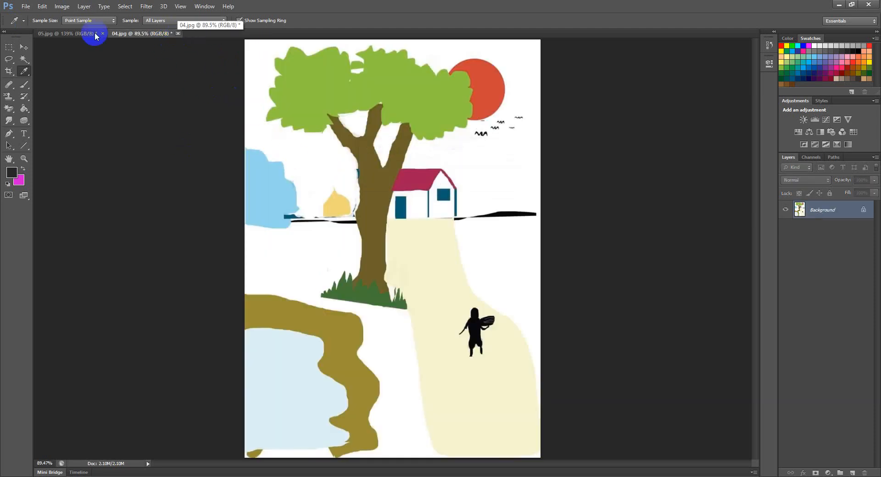
click(71, 33)
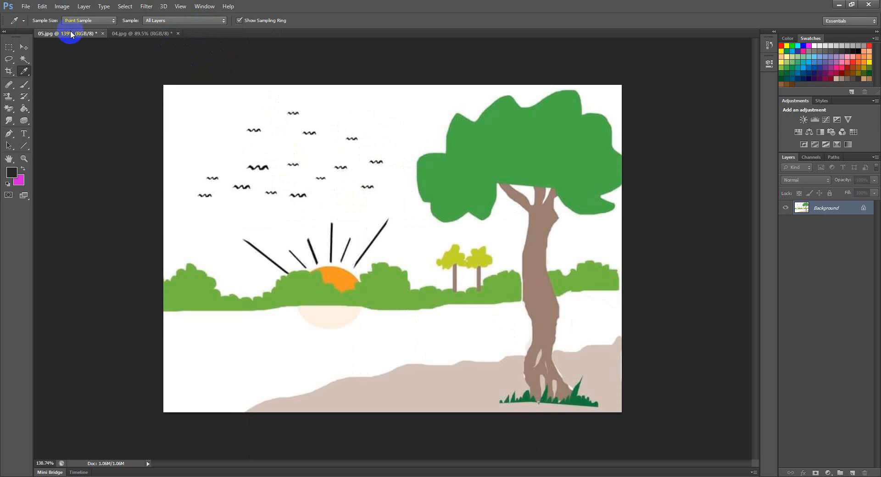
Start a new document named PS Class 01 WH 01 and try the Default Photoshop Size and Photo presets.
click(26, 6)
click(35, 17)
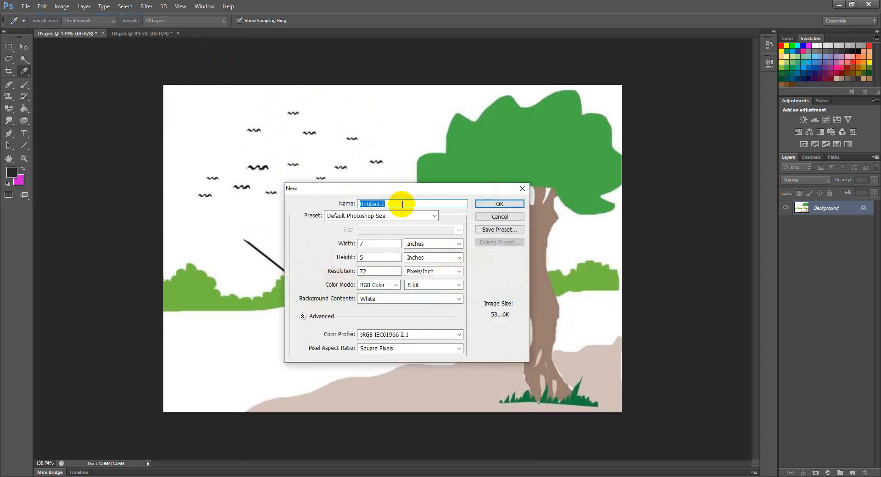
text(PS Class 01 WH 01)
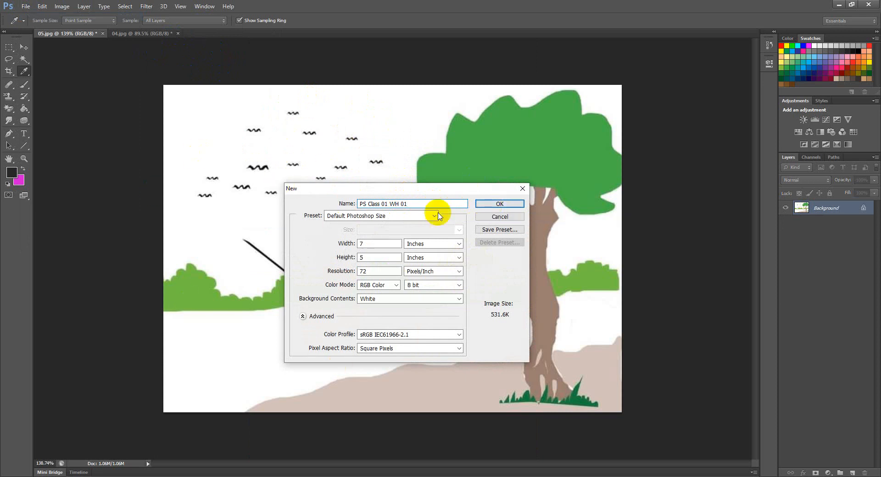
click(388, 222)
click(363, 233)
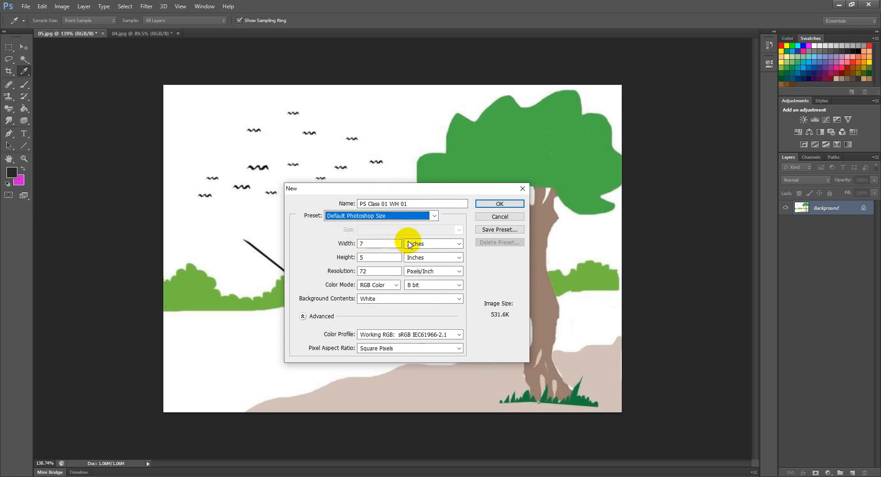
click(394, 216)
click(350, 263)
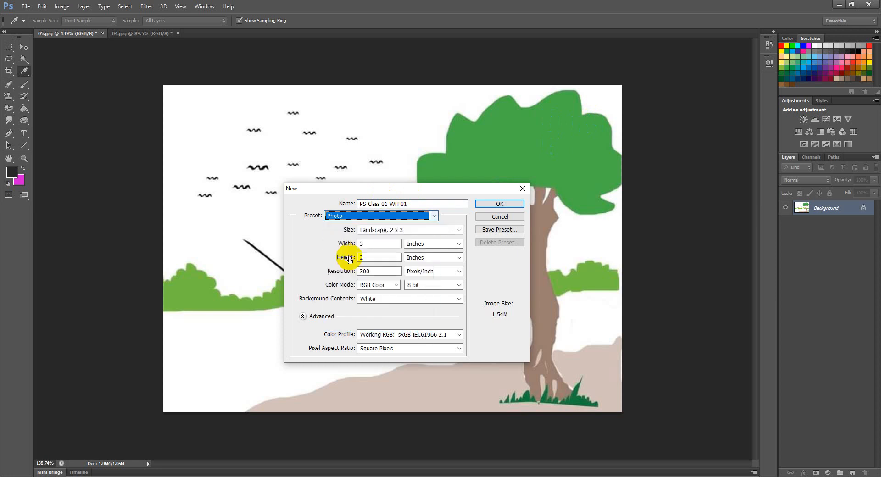
Choose the International Paper preset with size A4 and create the document.
click(365, 216)
click(351, 256)
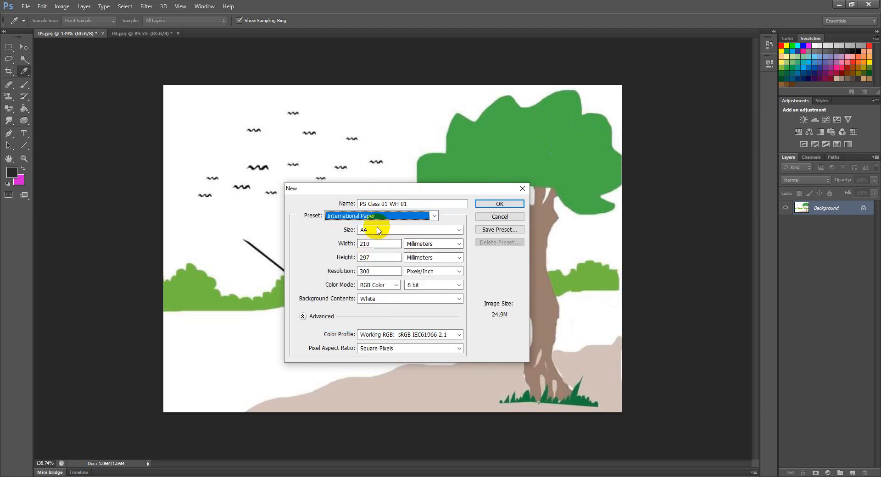
click(382, 230)
click(380, 232)
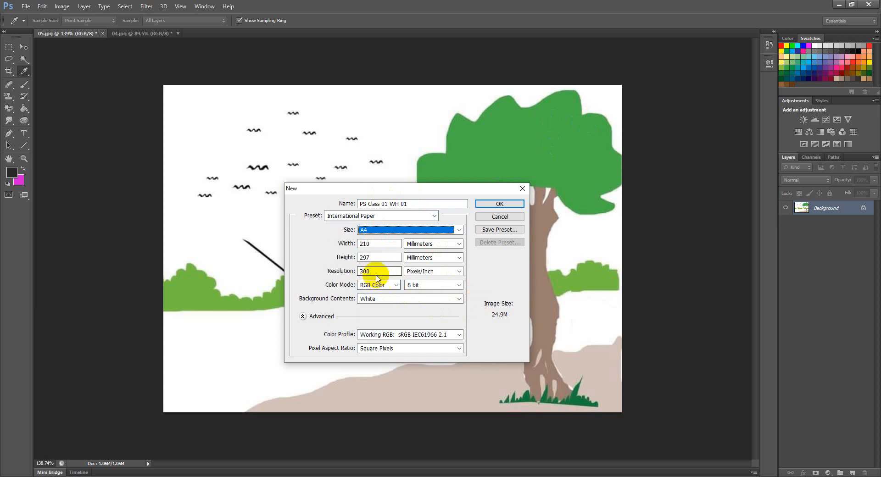
click(487, 205)
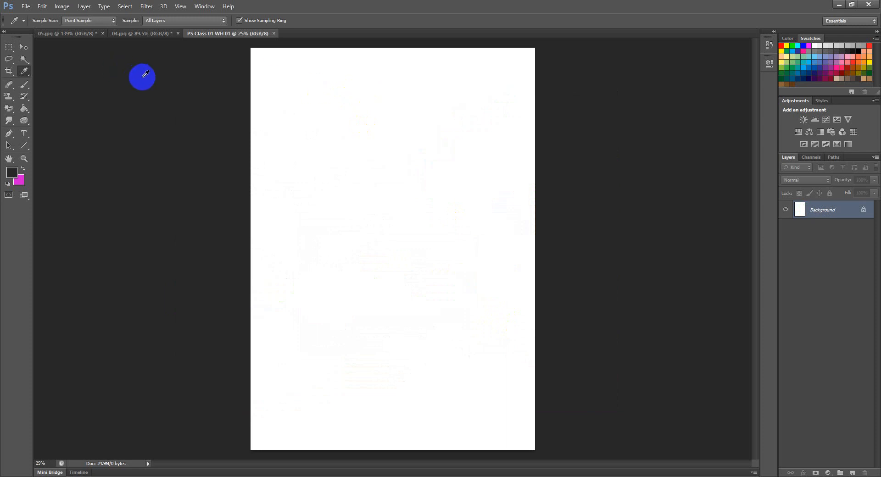
Rotate the A4 canvas 90° clockwise and close the document without saving.
click(63, 8)
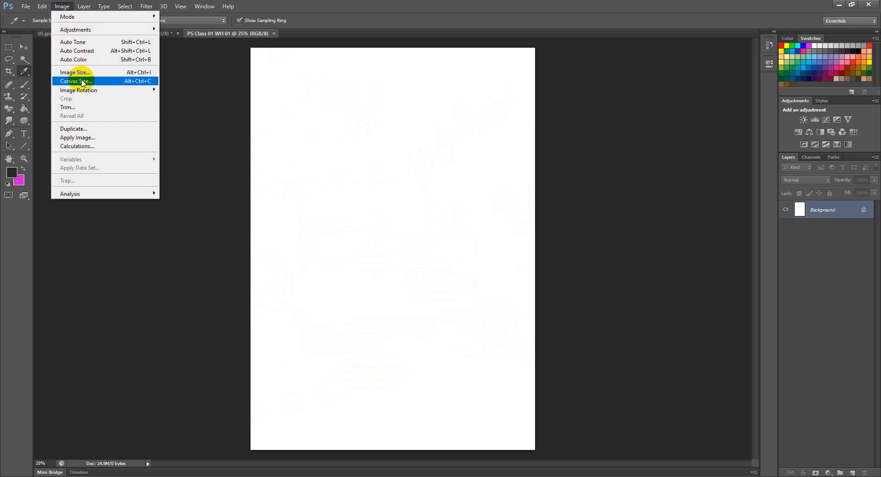
mouse_move(83, 91)
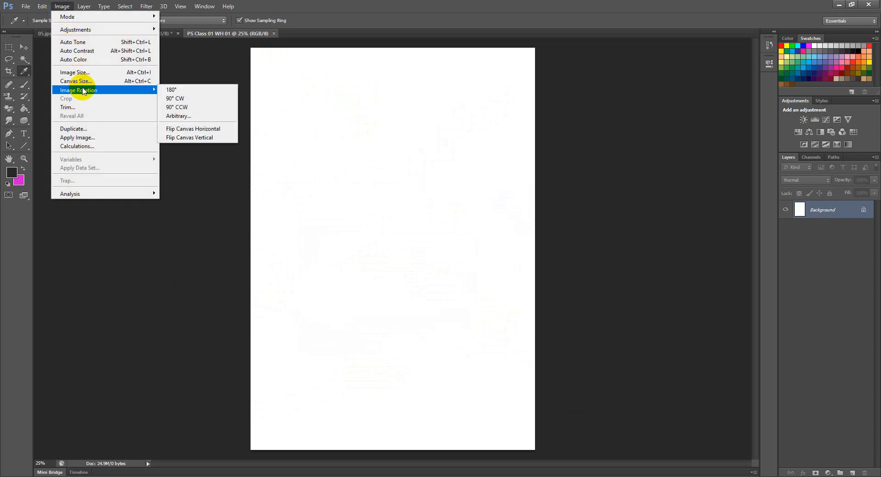
click(180, 99)
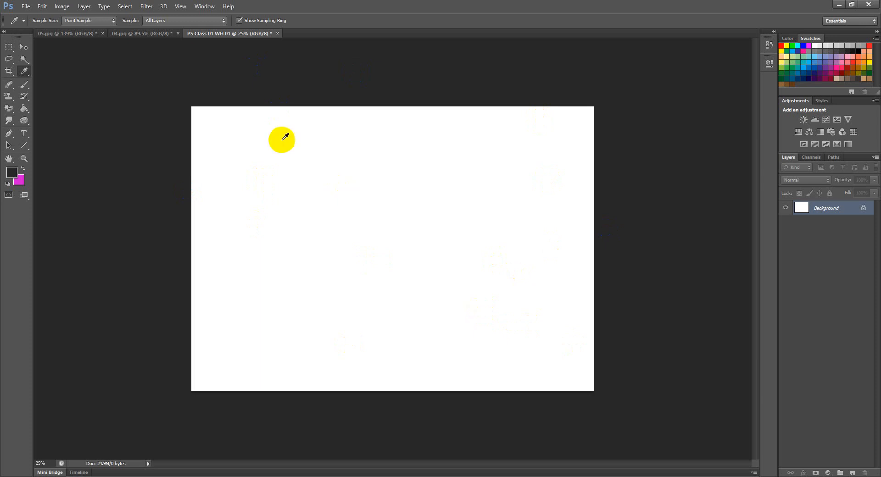
click(279, 34)
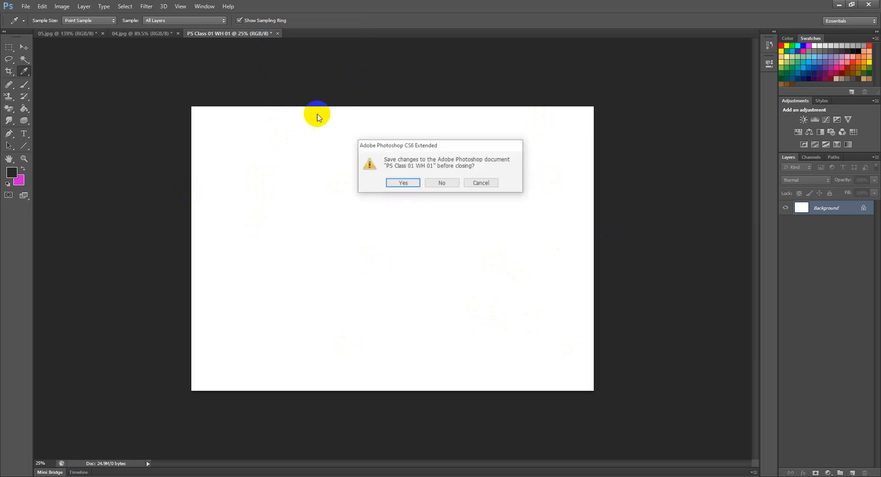
click(440, 183)
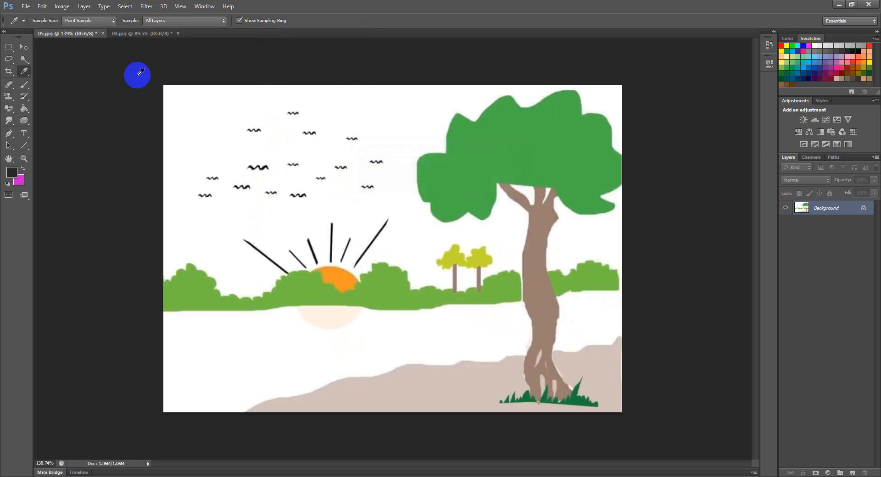
Create a new document named PS Class 01 WH 01 using the Default Photoshop Size preset.
click(26, 7)
click(158, 39)
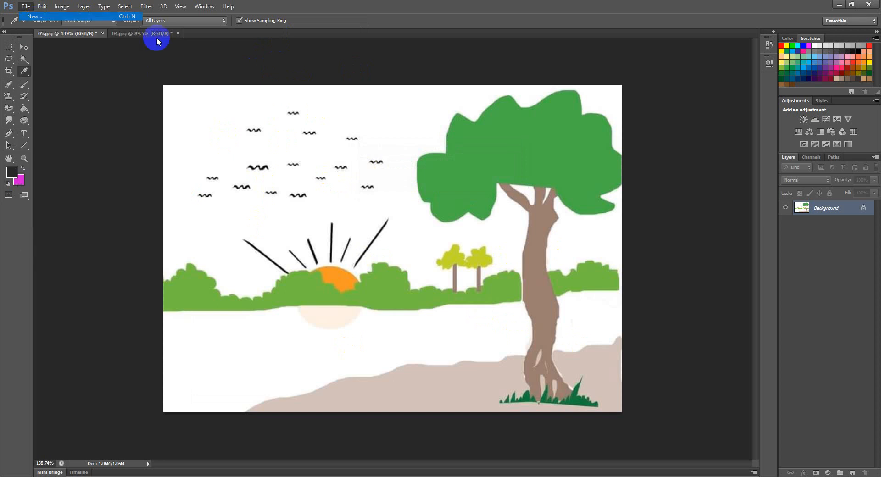
key(ctrl+n)
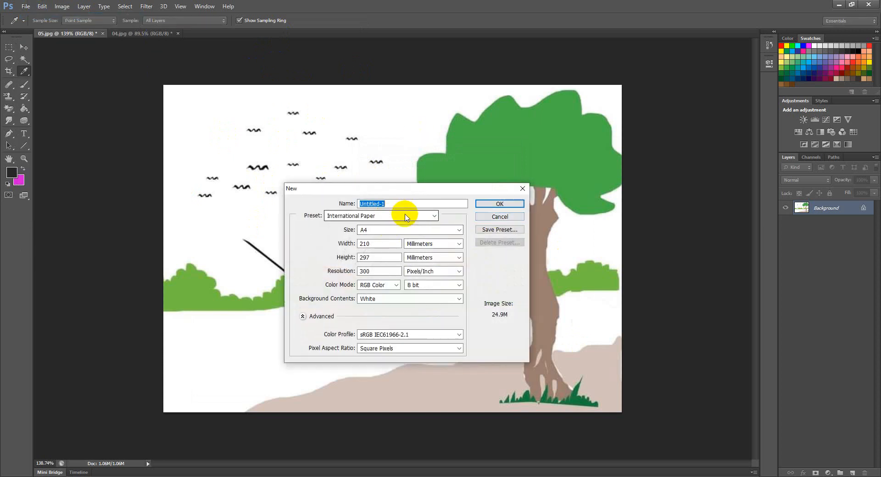
text(PS Class 01 WH 01)
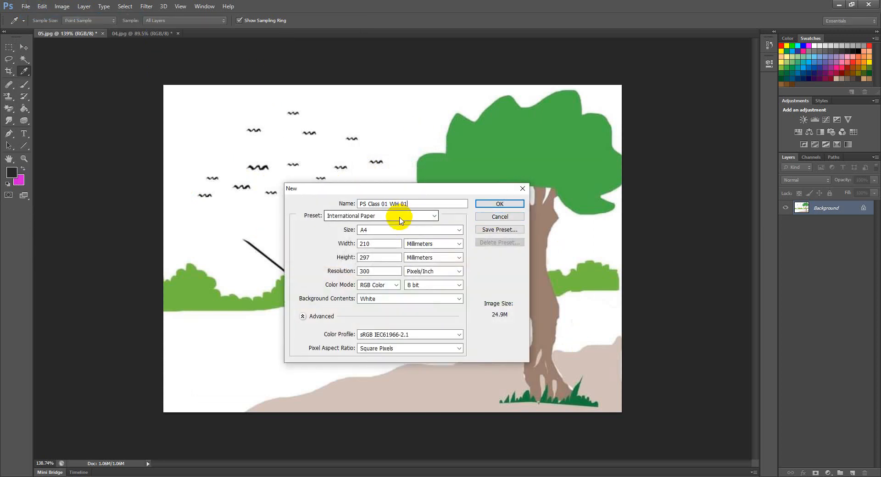
click(400, 217)
click(368, 233)
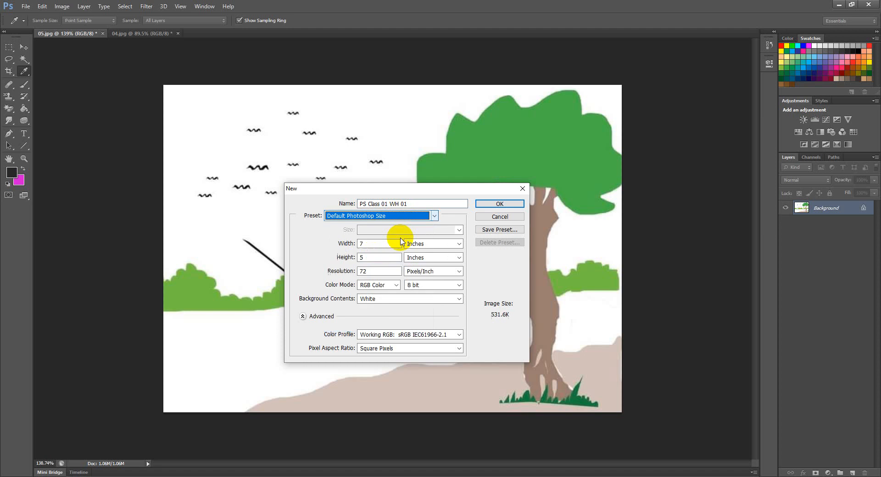
click(505, 203)
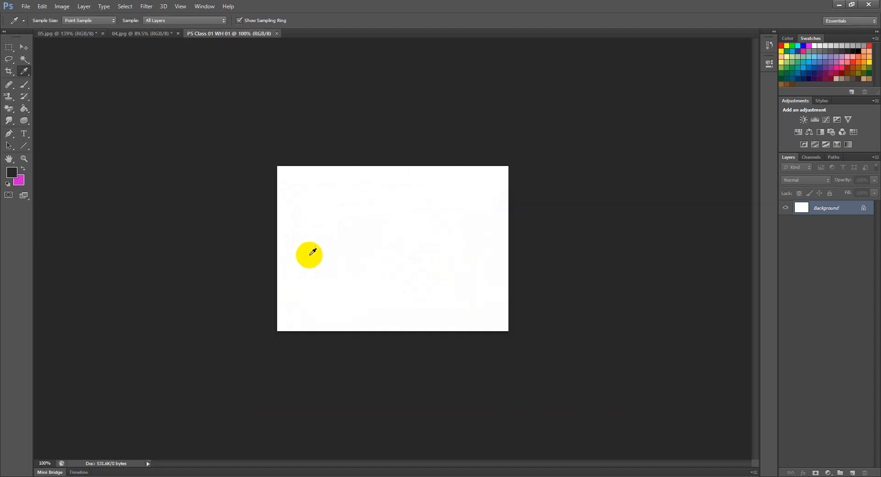
scroll(296, 269, up, 5)
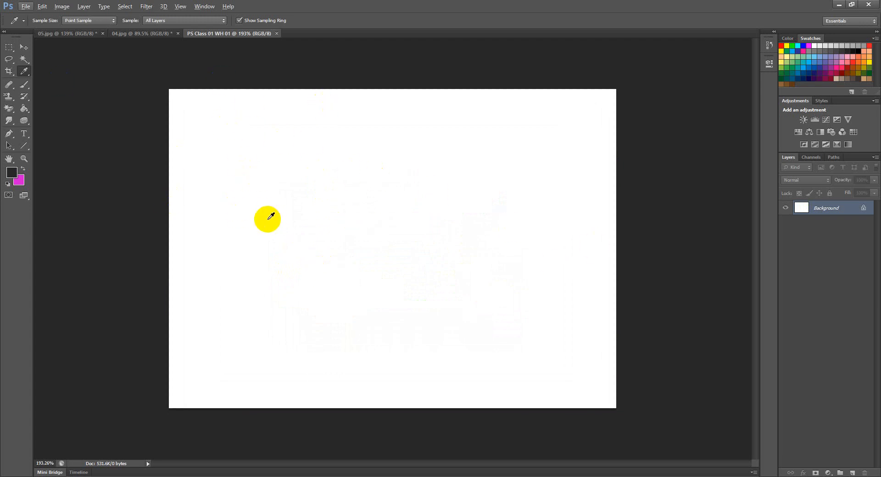
Add a new layer and draw a circular selection with the Elliptical Marquee near the canvas's upper middle.
click(9, 47)
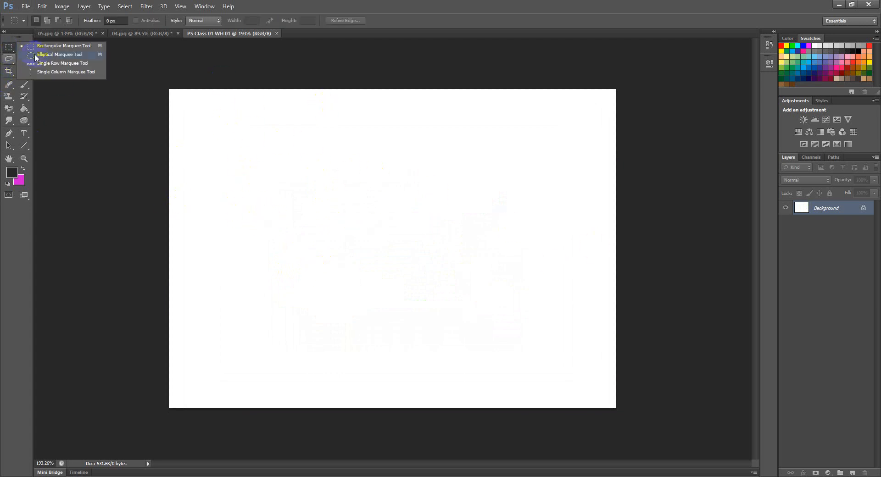
click(39, 53)
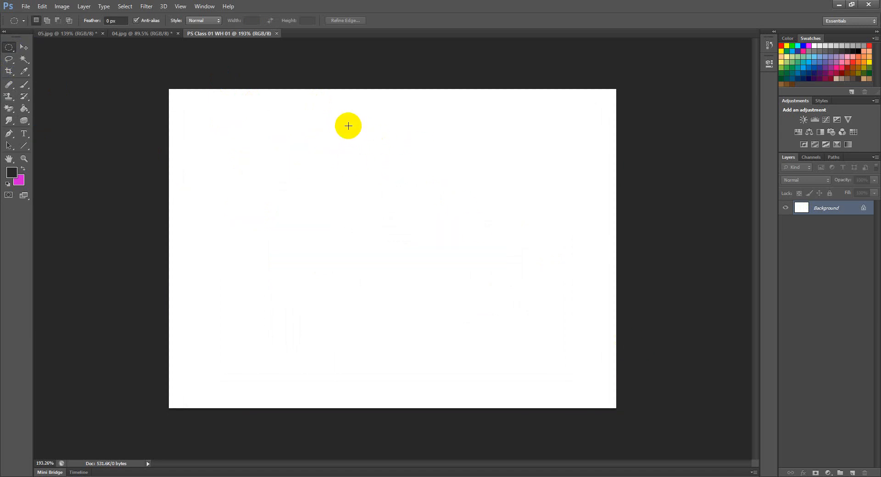
click(852, 473)
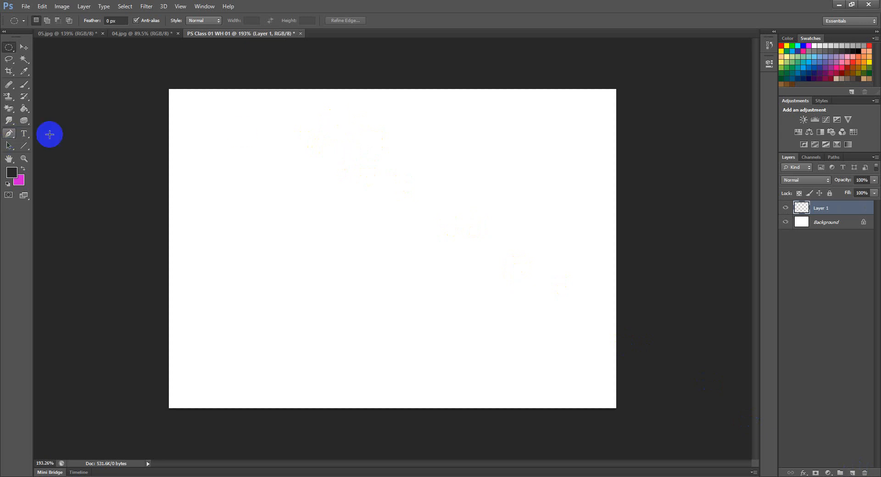
drag(361, 107, 447, 229)
drag(410, 164, 383, 182)
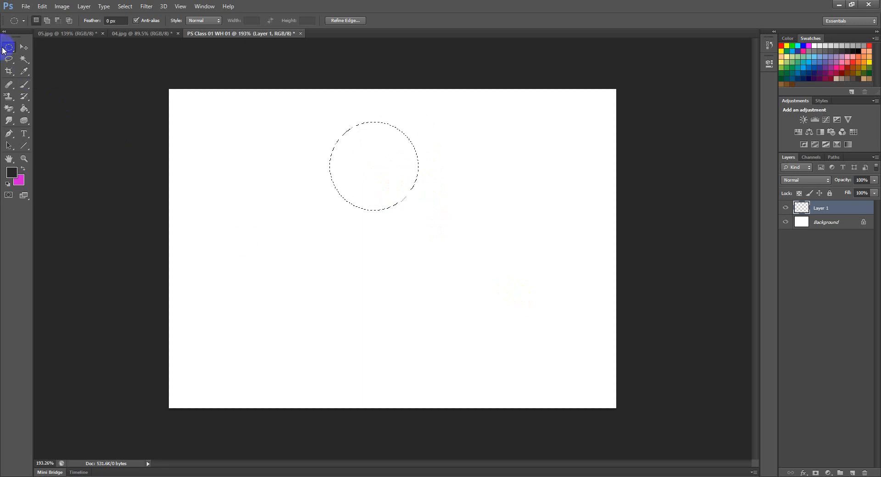
click(12, 60)
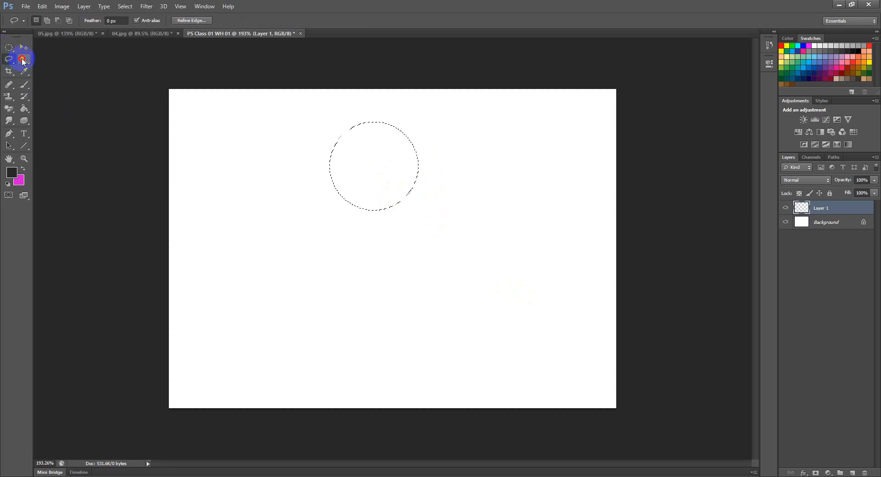
click(23, 60)
click(9, 61)
click(8, 47)
click(9, 60)
click(23, 60)
click(8, 59)
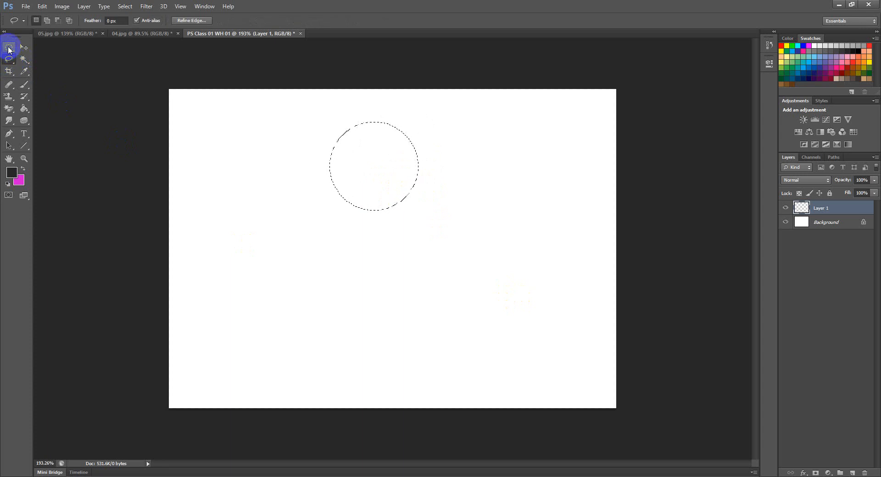
click(8, 47)
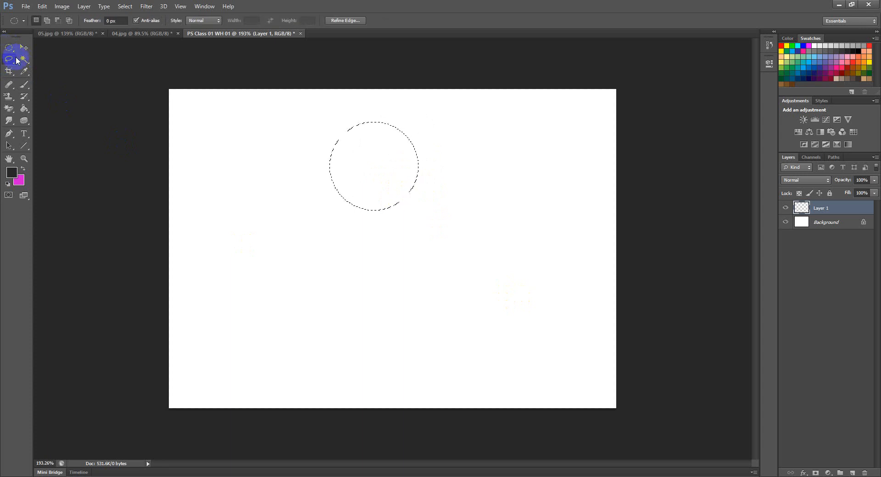
click(8, 59)
click(21, 61)
click(8, 47)
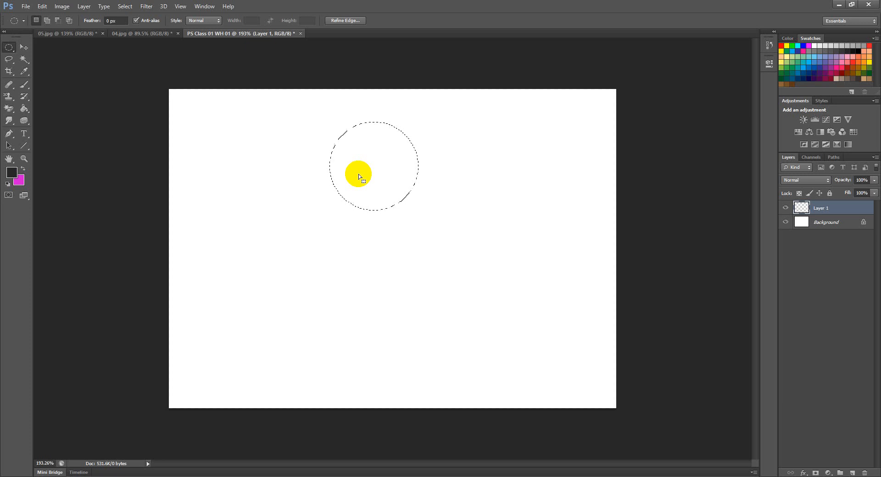
click(24, 58)
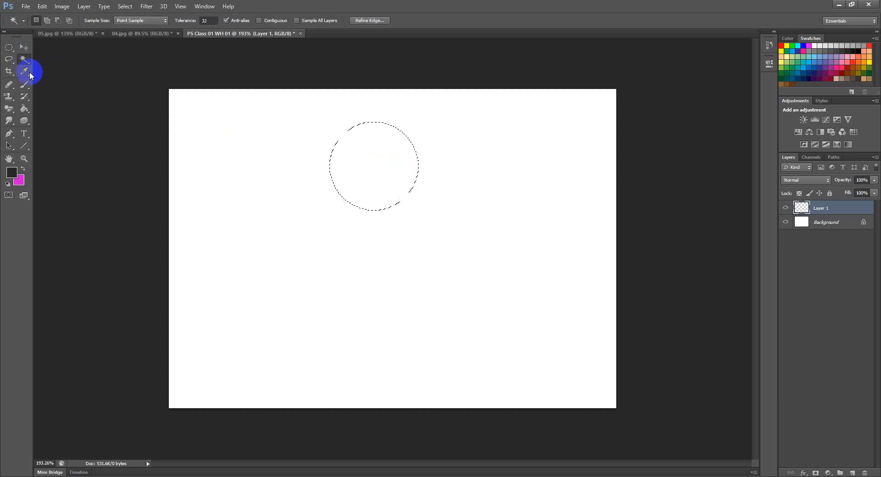
click(11, 47)
click(24, 47)
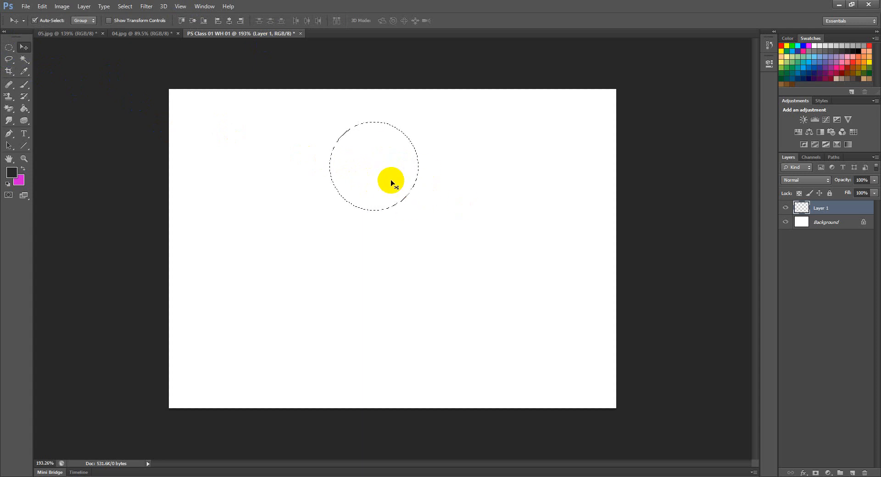
Reposition the circular selection slightly on the canvas, first with the Elliptical Marquee tool and again with Transform Selection.
click(8, 46)
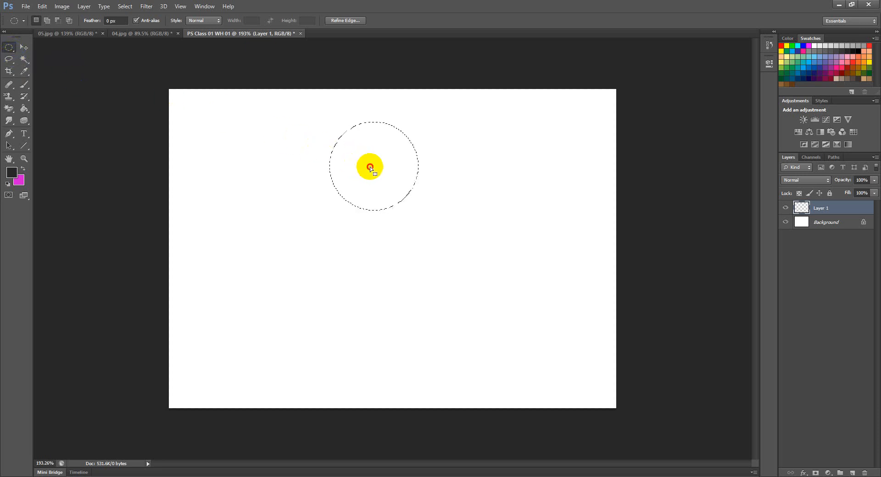
drag(367, 168, 393, 165)
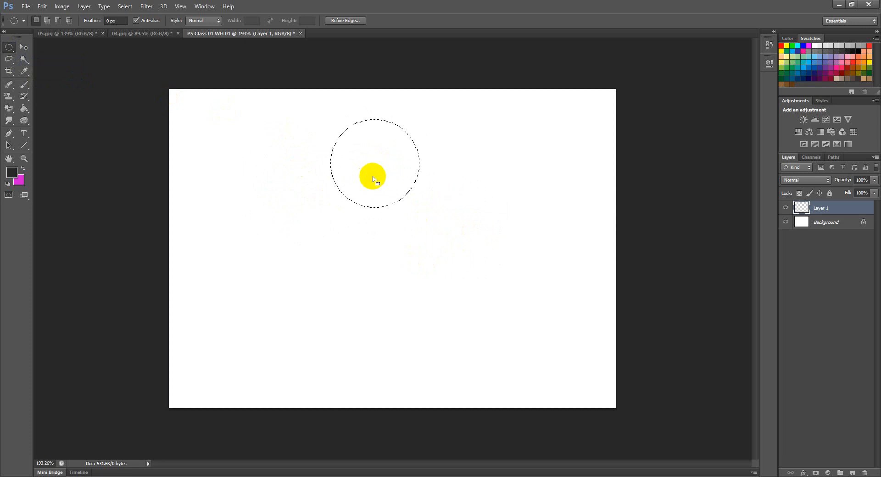
click(114, 19)
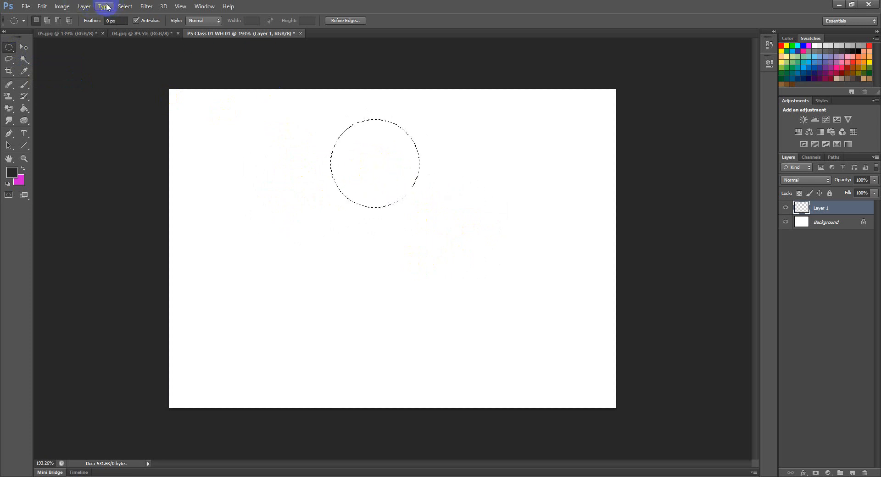
click(131, 7)
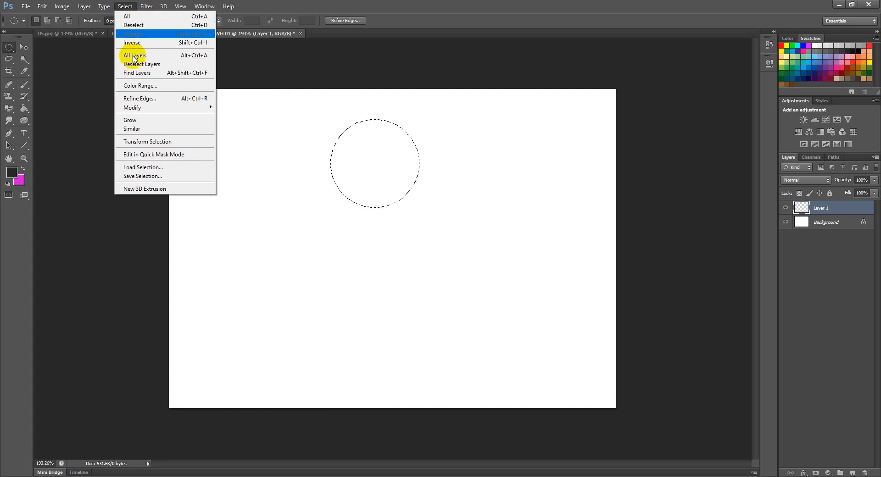
click(153, 141)
mouse_move(391, 176)
mouse_down()
mouse_move(496, 191)
mouse_move(313, 182)
mouse_move(281, 203)
mouse_move(401, 175)
mouse_move(378, 177)
mouse_up()
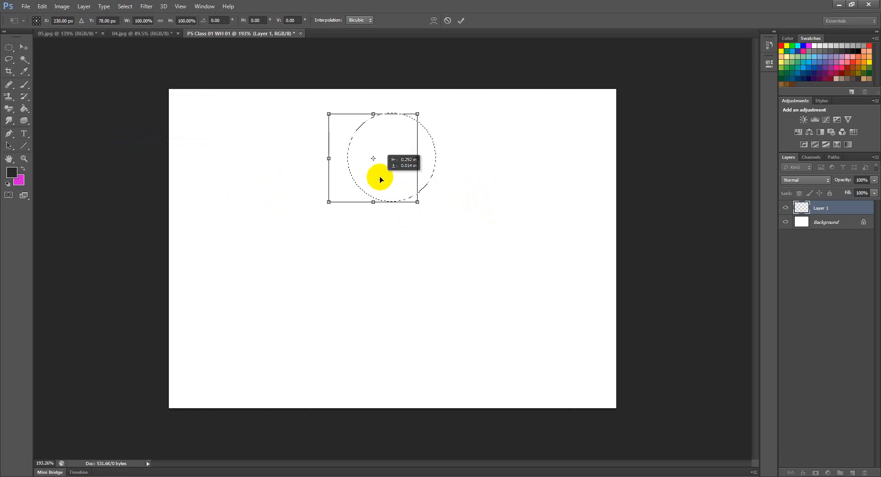
click(461, 20)
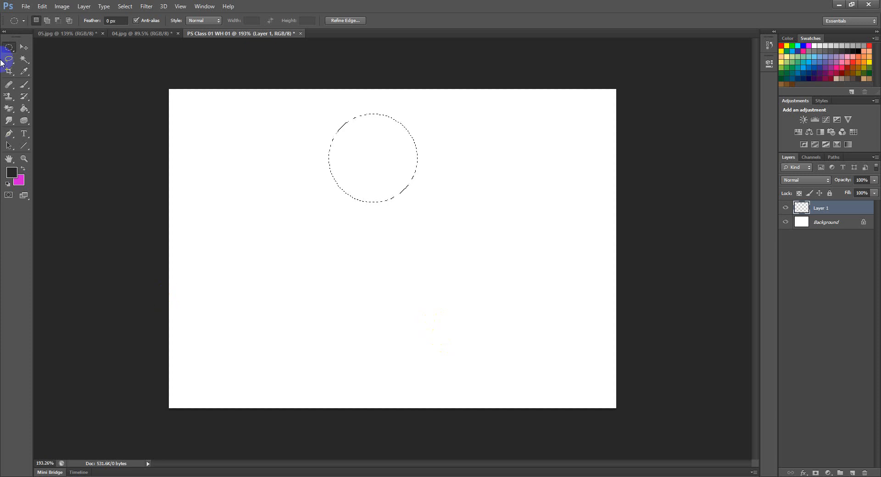
Set the foreground colour to red d41111 and fill the circular selection with it.
click(12, 173)
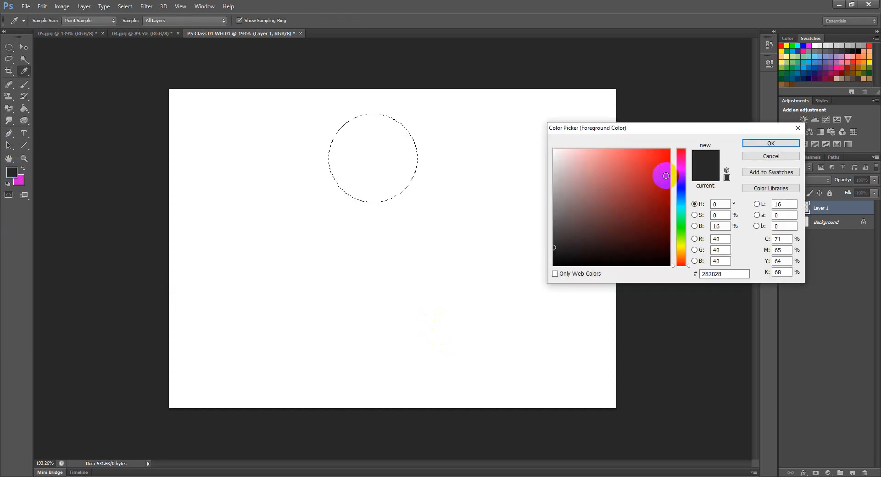
click(661, 168)
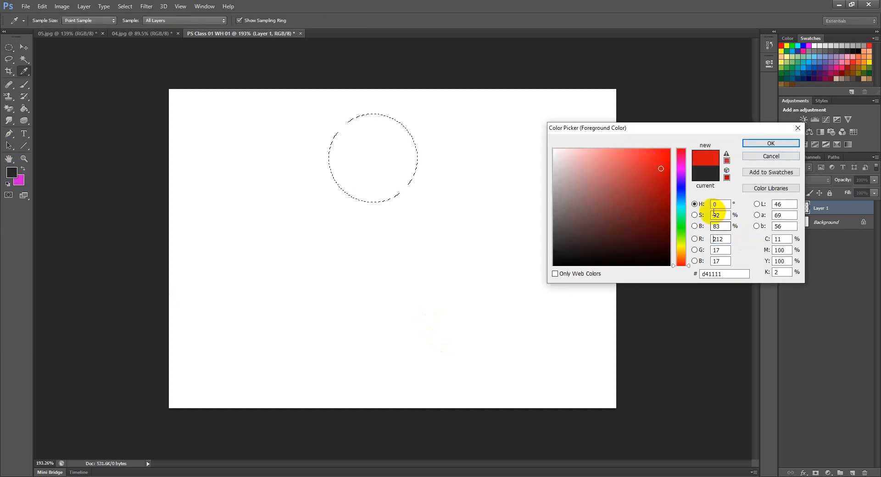
click(498, 473)
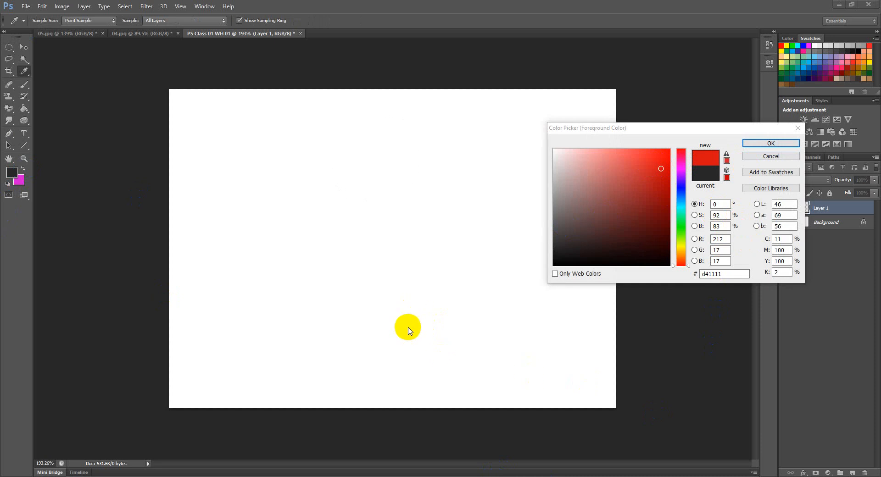
click(770, 143)
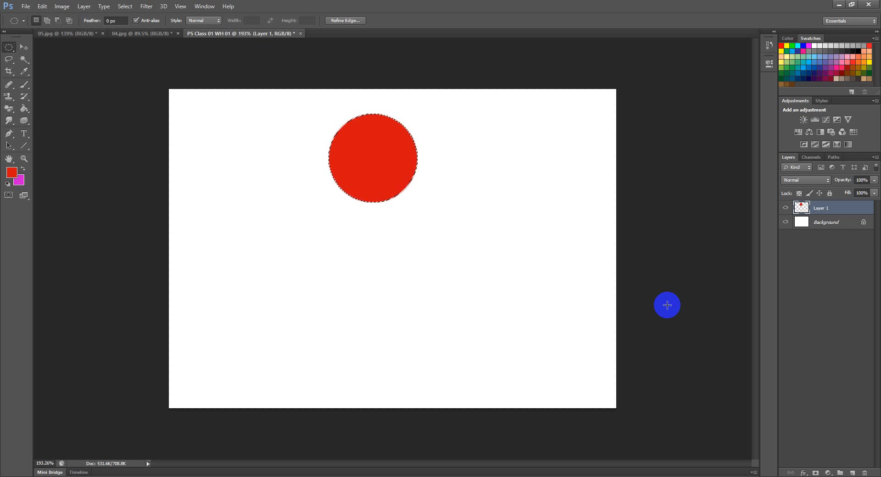
Move the red circle slightly down on the canvas and deselect it.
click(24, 47)
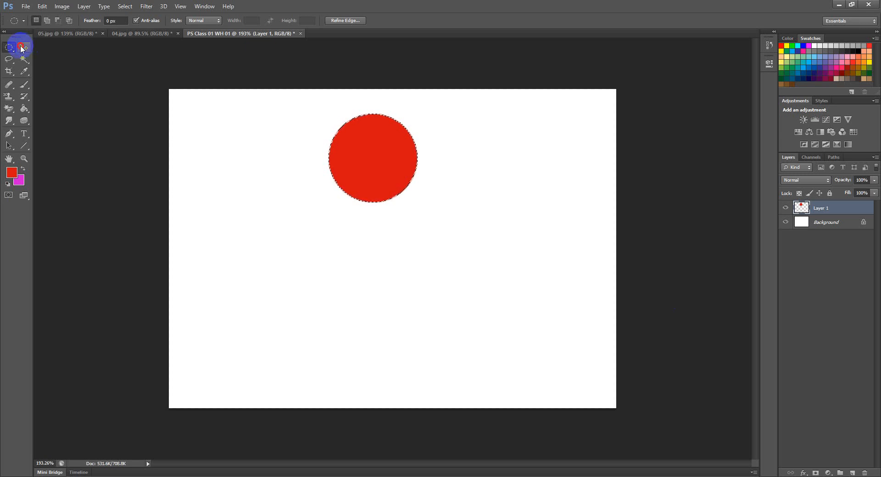
drag(371, 173, 381, 189)
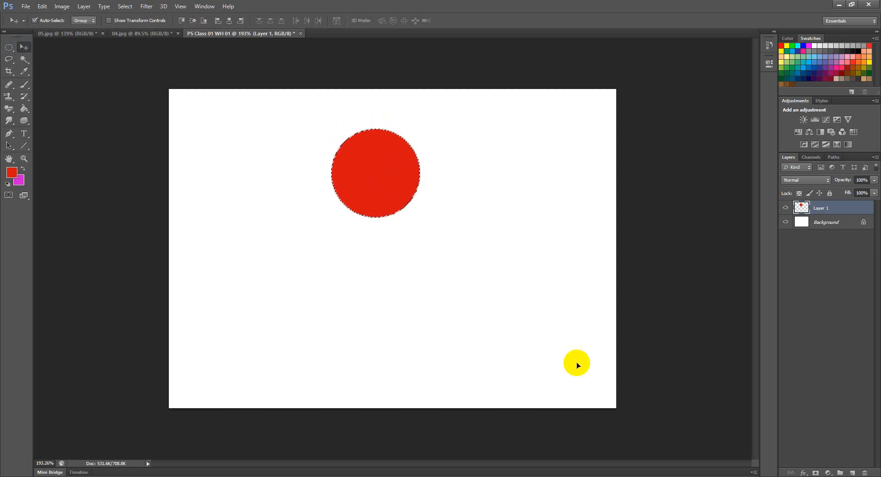
key(ctrl+d)
Add a new layer above the red circle and set the foreground colour to off-white f0eeee.
click(851, 473)
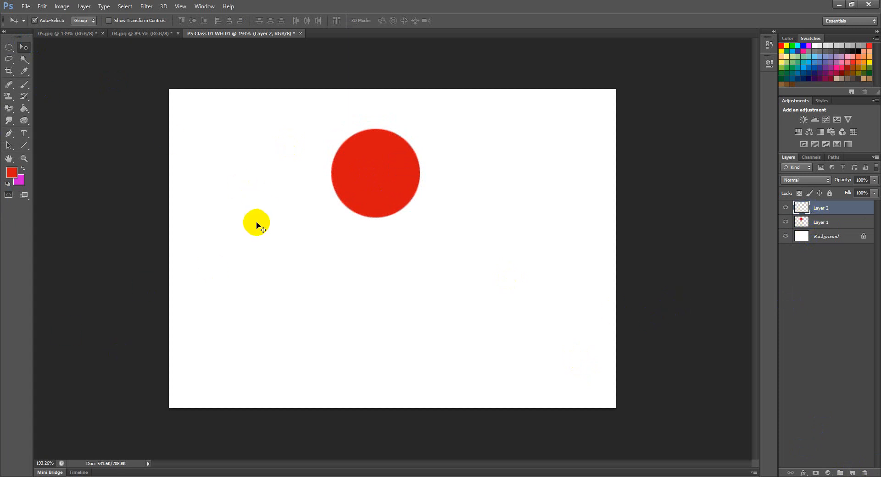
key(x)
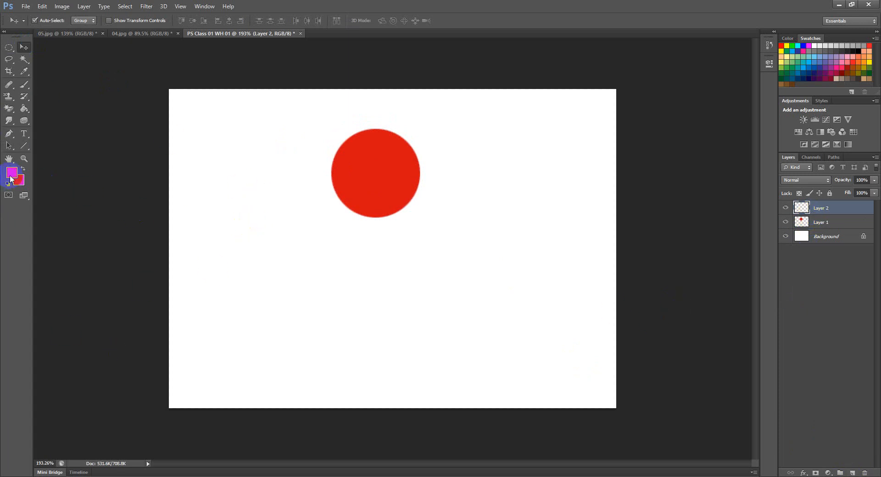
click(12, 175)
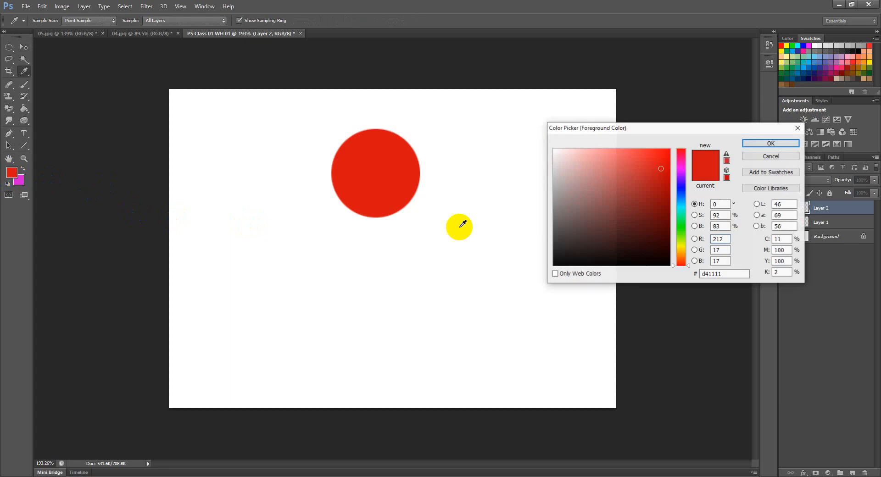
click(555, 156)
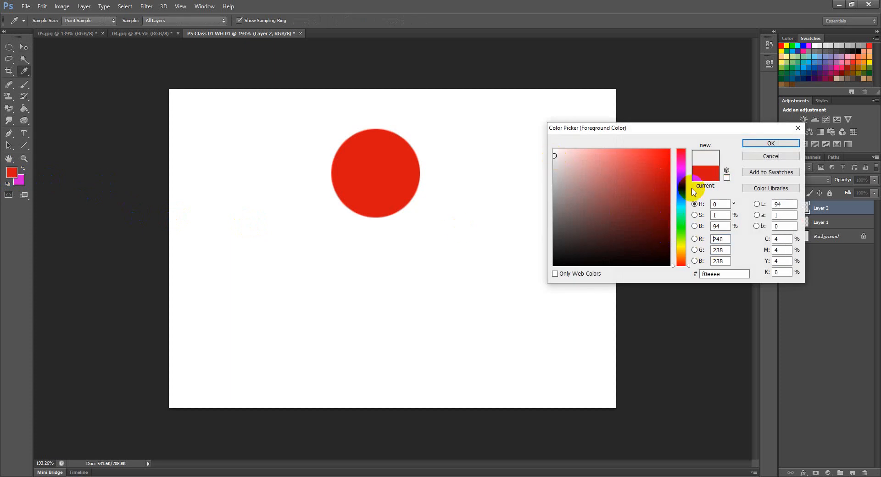
click(757, 144)
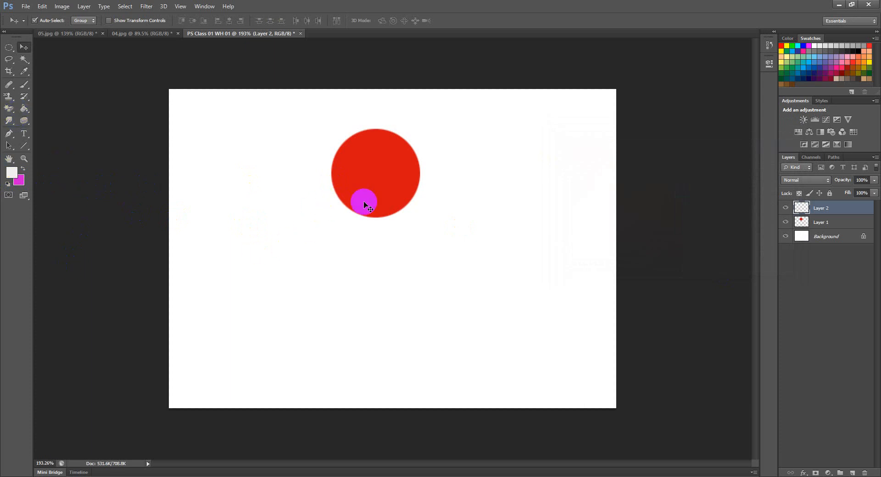
Draw a small flat elliptical selection in the red circle's upper-left area, fill it with the off-white foreground colour and deselect.
scroll(365, 201, up, 5)
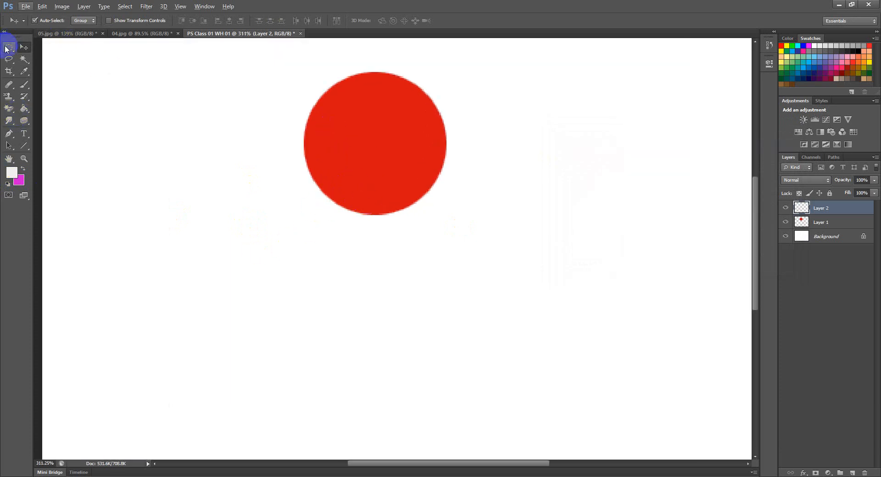
click(10, 45)
click(43, 56)
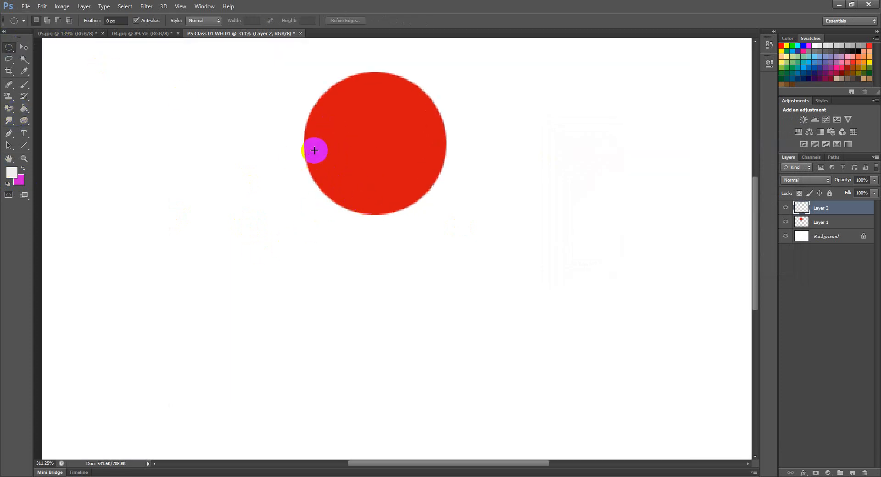
drag(331, 115, 359, 127)
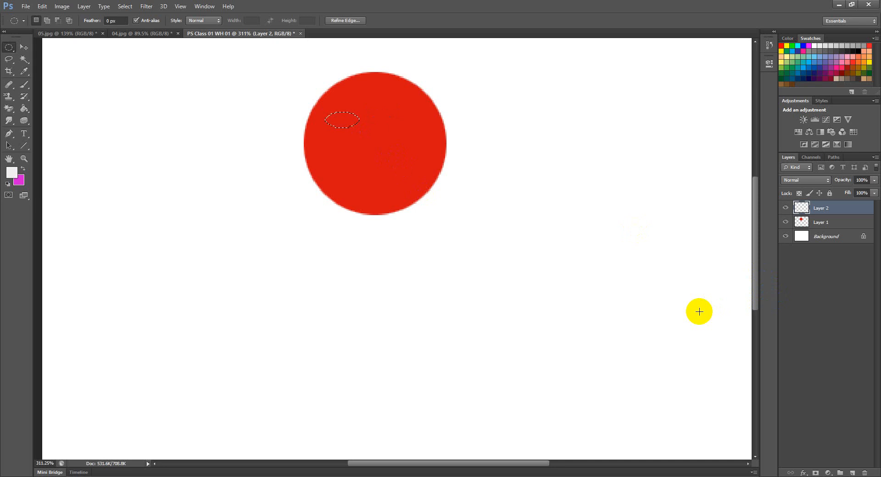
key(alt)
key(alt+BackSpace)
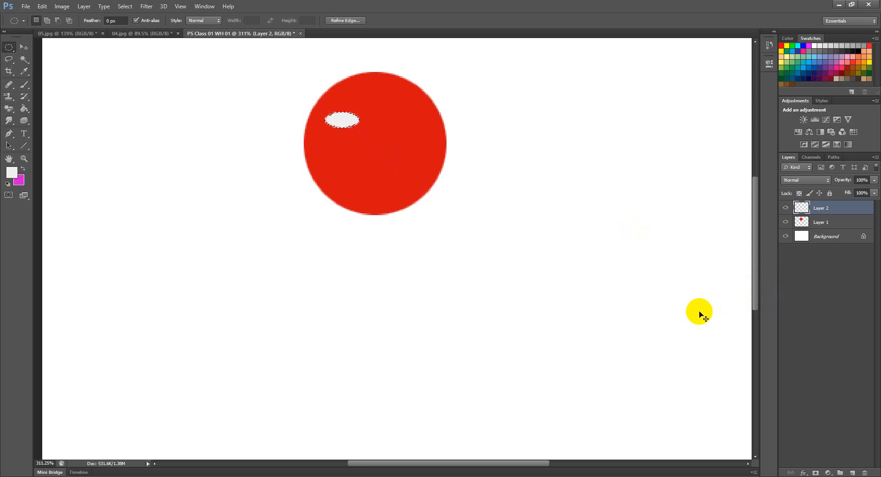
key(ctrl+d)
On a new layer, draw a small circular pupil selection inside the off-white ellipse, fill it with near-black 242323 and deselect.
click(855, 472)
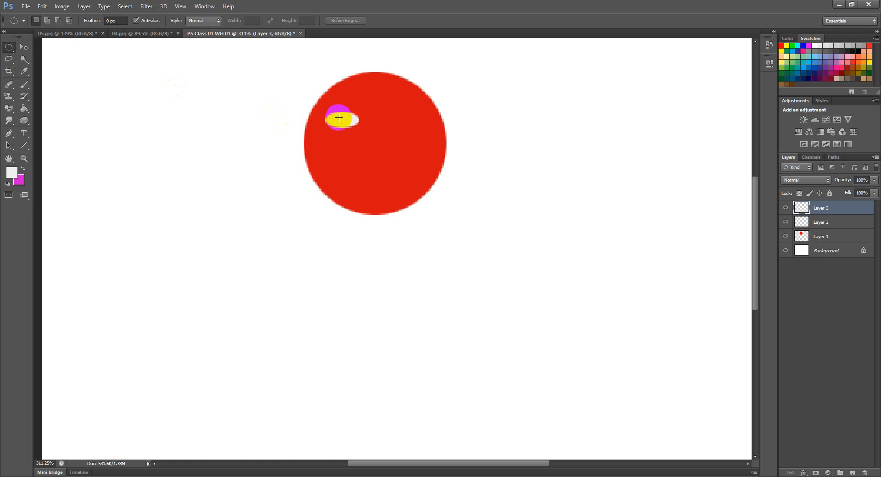
drag(342, 119, 349, 138)
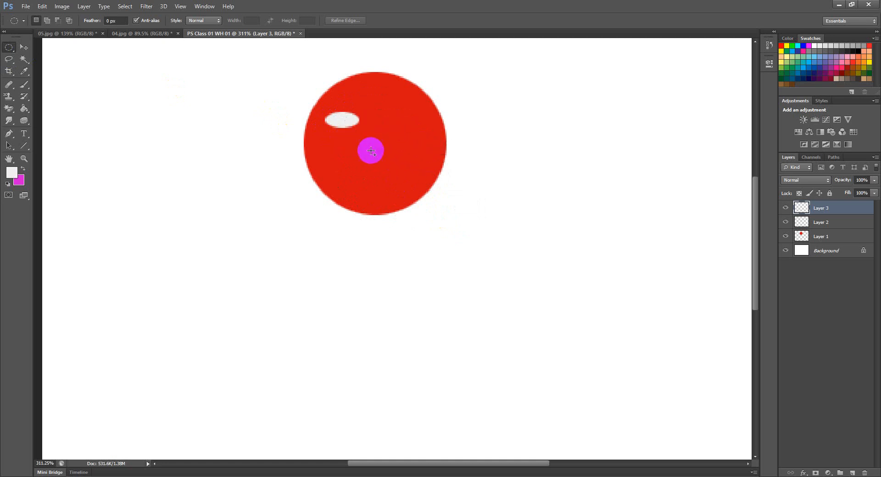
click(14, 176)
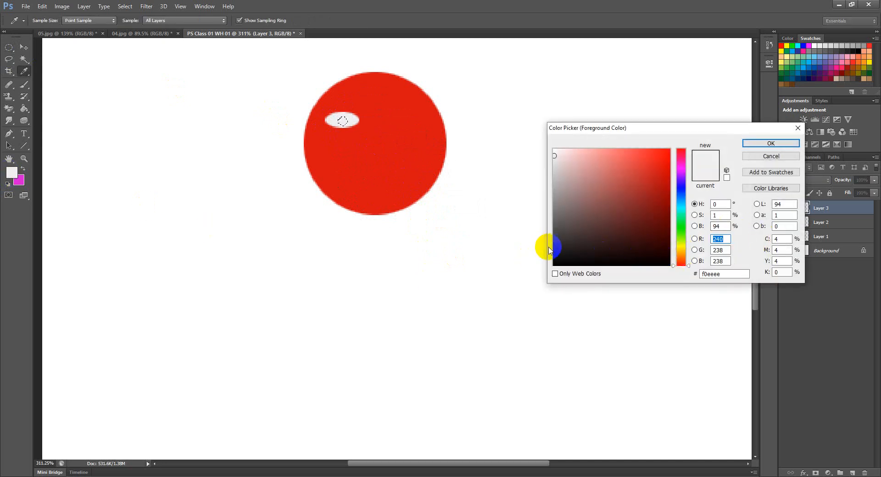
click(556, 249)
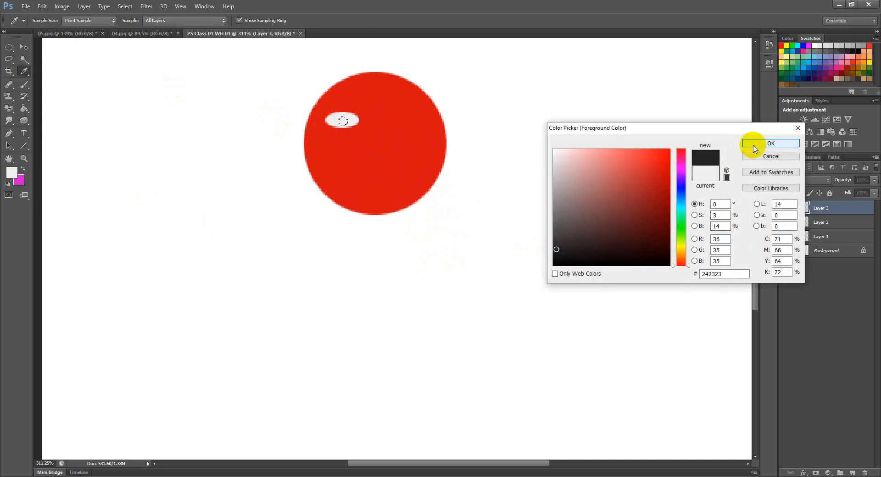
click(755, 147)
key(alt+BackSpace)
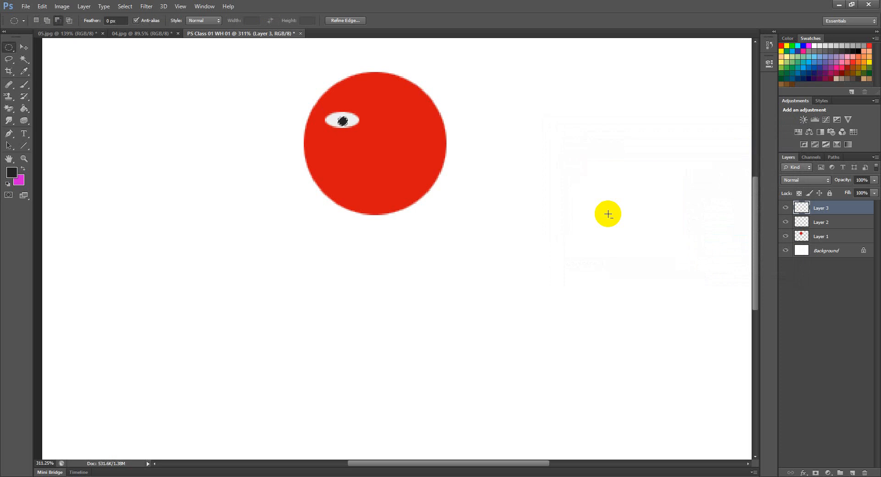
key(ctrl+d)
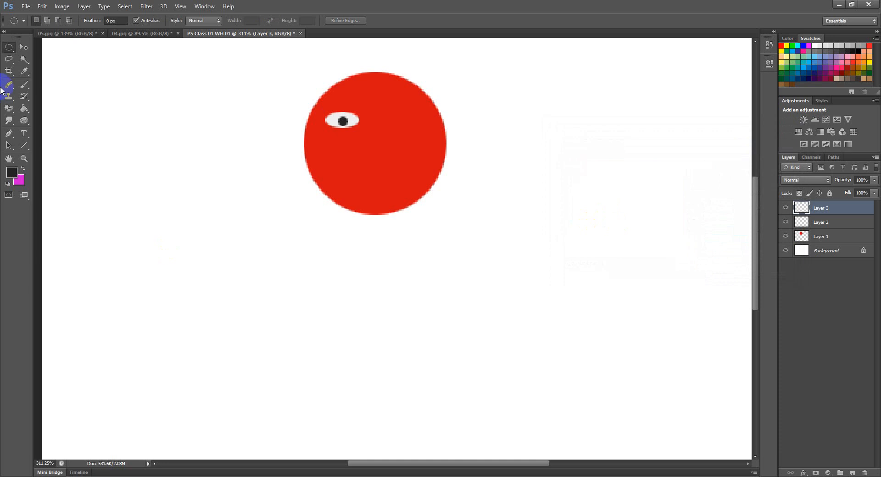
Move the black pupil slightly right and down within the off-white ellipse.
click(22, 48)
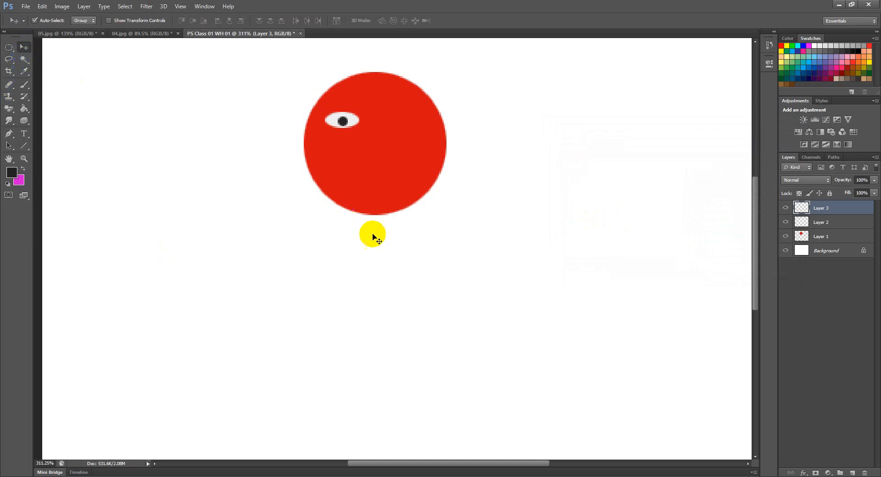
mouse_move(345, 120)
mouse_down()
mouse_move(334, 120)
mouse_move(349, 123)
mouse_up()
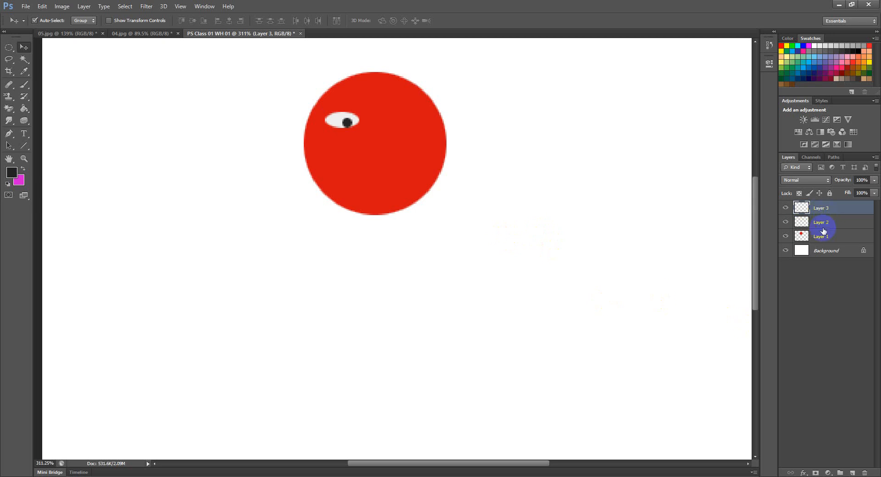
Hide and show Layer 2 and Layer 3 in turn to check which eye part each contains.
shift+click(822, 223)
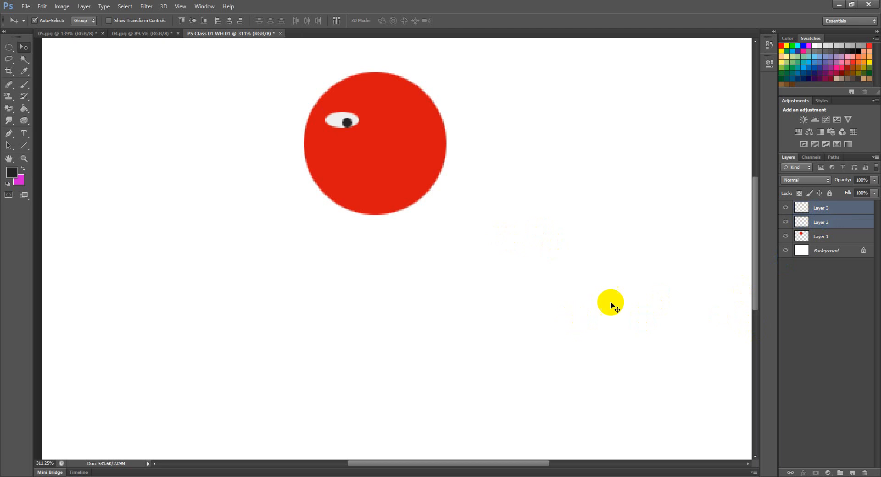
click(805, 212)
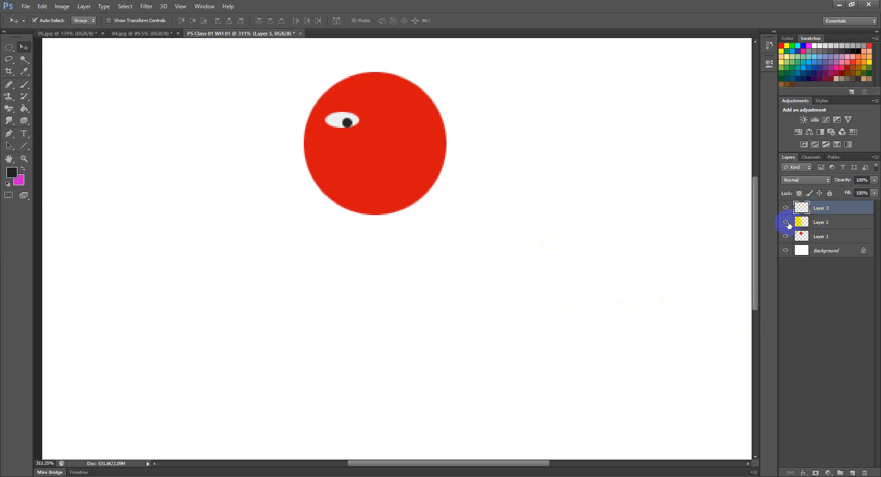
click(787, 222)
click(786, 223)
click(787, 223)
click(787, 223)
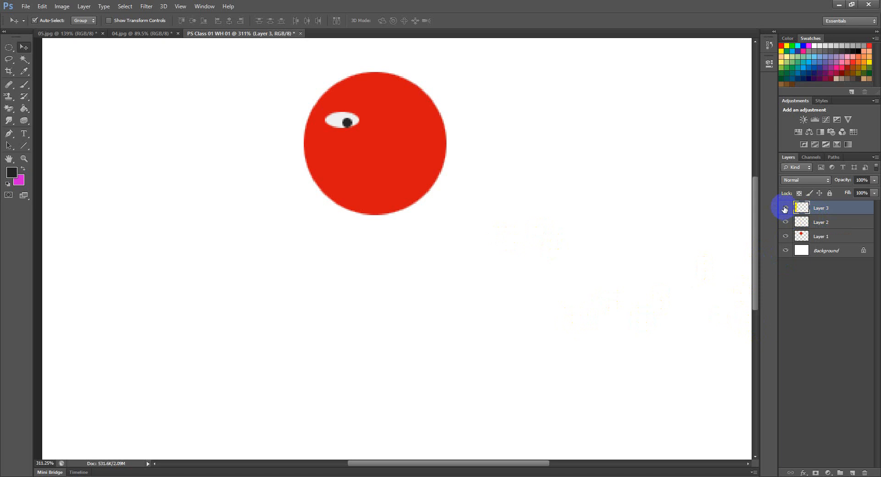
click(785, 209)
click(785, 208)
click(825, 224)
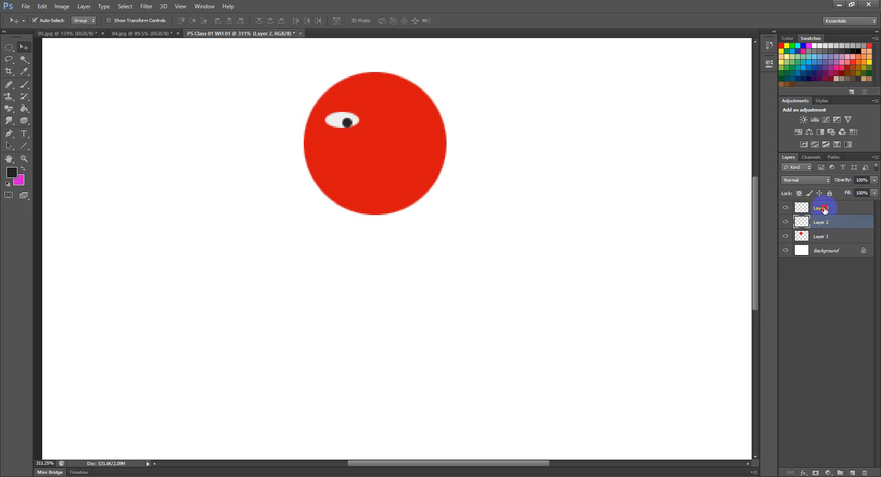
shift+click(825, 209)
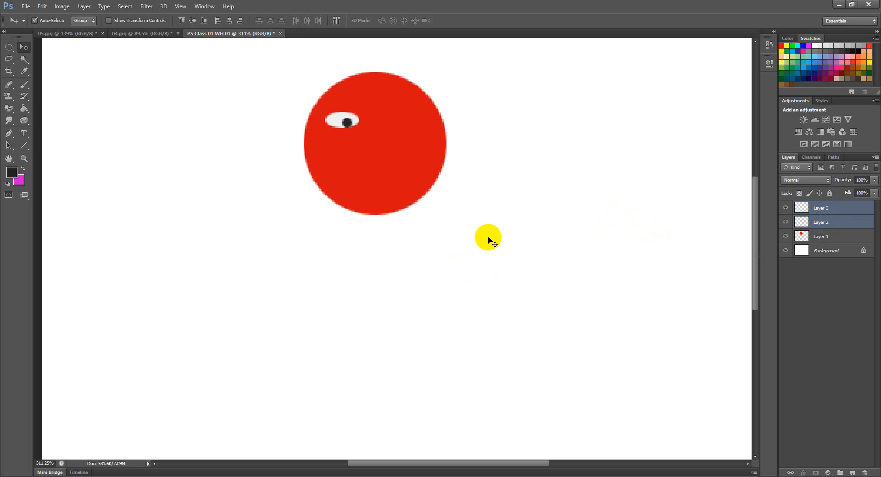
key(ctrl+j)
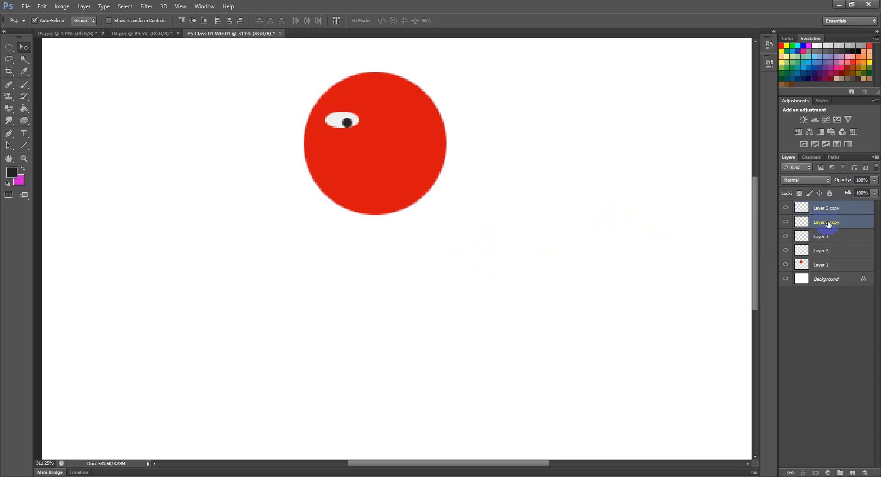
drag(827, 214, 832, 270)
key(ctrl+z)
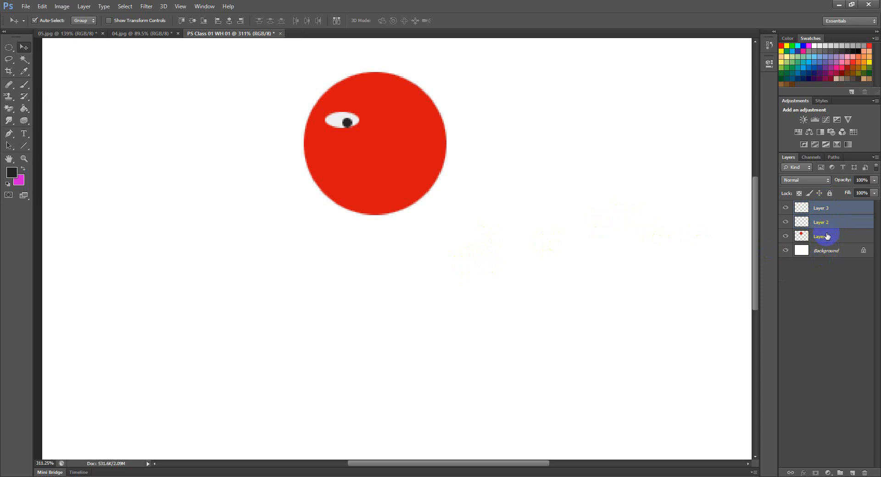
Rename the red circle's layer as matha and the off-white ellipse's layer as Chokher sada.
click(826, 236)
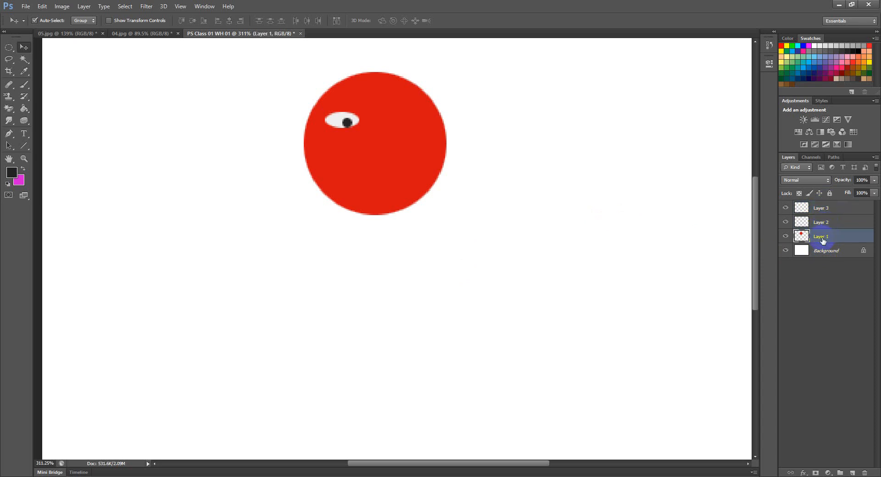
double_click(822, 237)
text(matha)
click(841, 288)
double_click(820, 222)
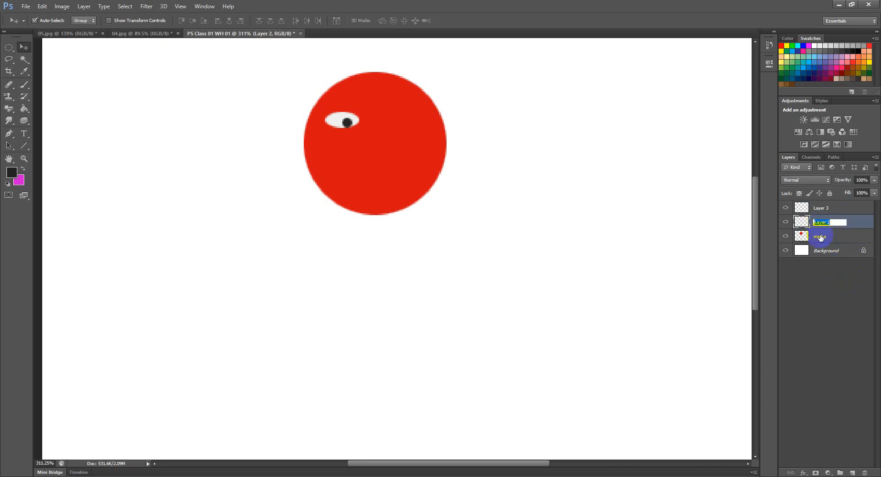
text(Chokher sada)
Rename the black pupil's layer as Kalo onso.
click(834, 209)
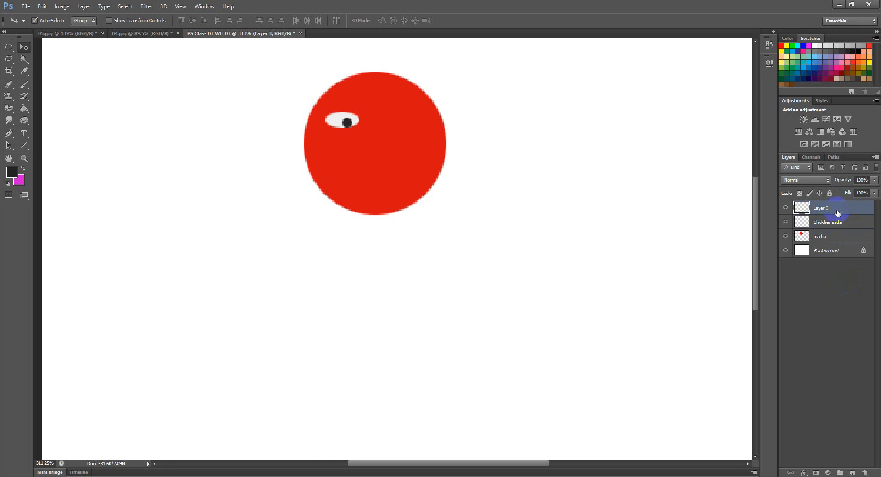
double_click(842, 211)
click(802, 112)
double_click(823, 209)
text(K)
text(a)
text(lo ch)
key(Return)
Duplicate the Chokher sada and Kalo onso layers together.
click(834, 225)
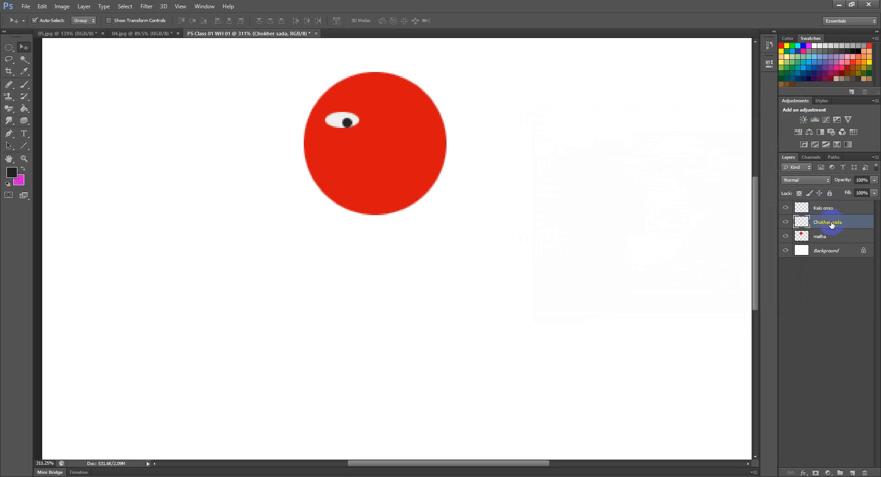
shift+click(827, 210)
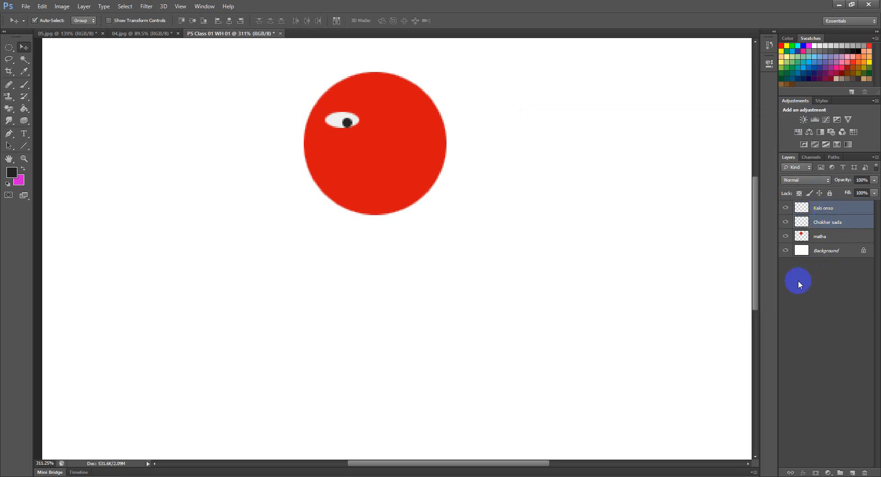
key(ctrl+j)
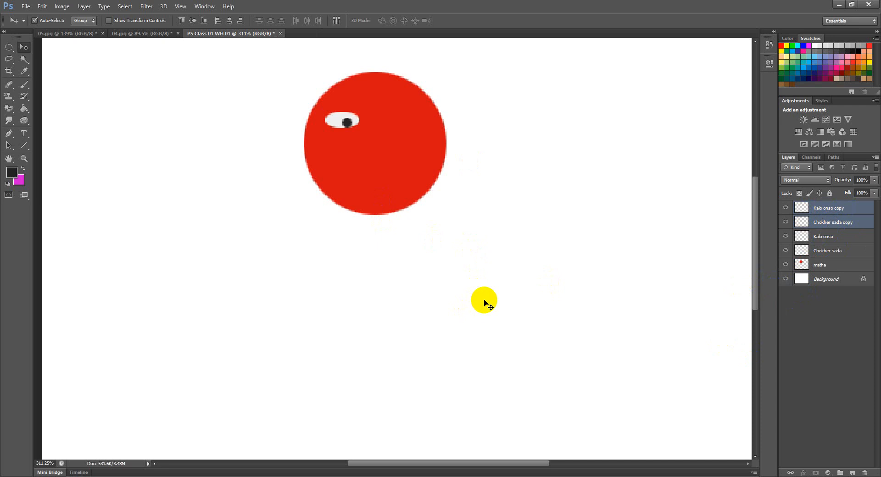
Move the duplicated eye horizontally about 0.542 in to the right side of the red face with Free Transform.
key(ctrl+t)
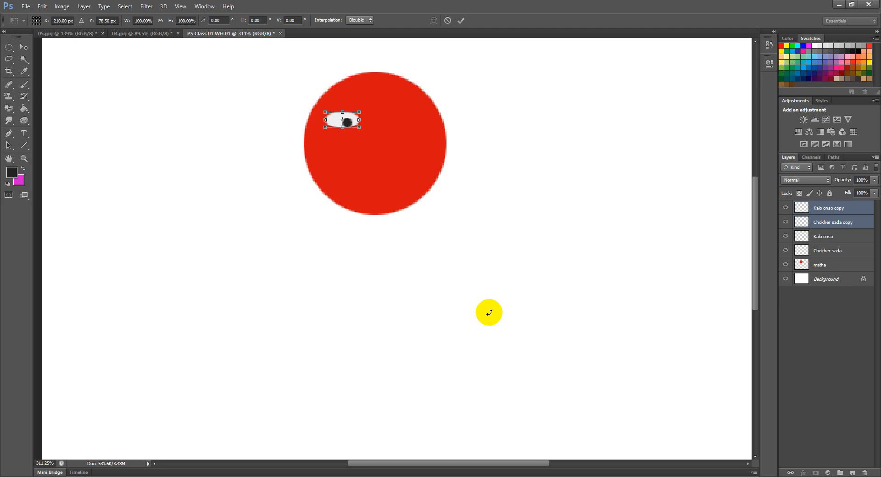
click(342, 121)
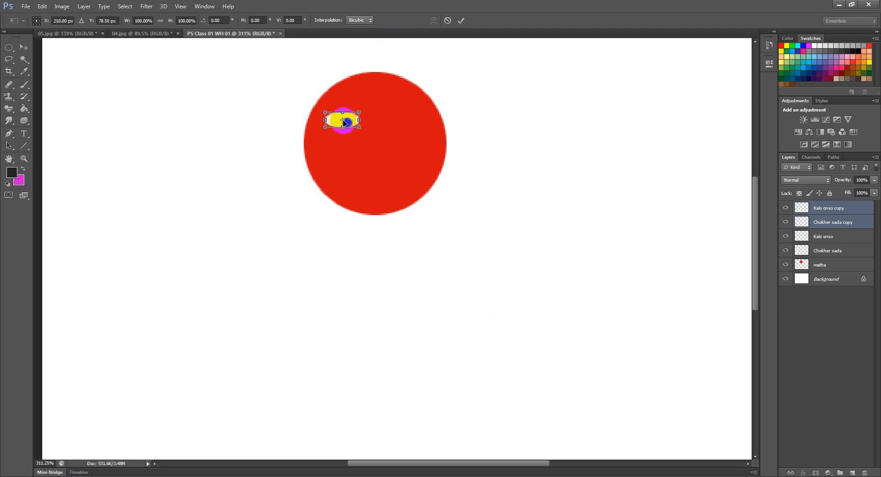
mouse_move(344, 122)
mouse_down()
mouse_move(332, 113)
mouse_move(354, 124)
mouse_up()
drag(354, 124, 411, 124)
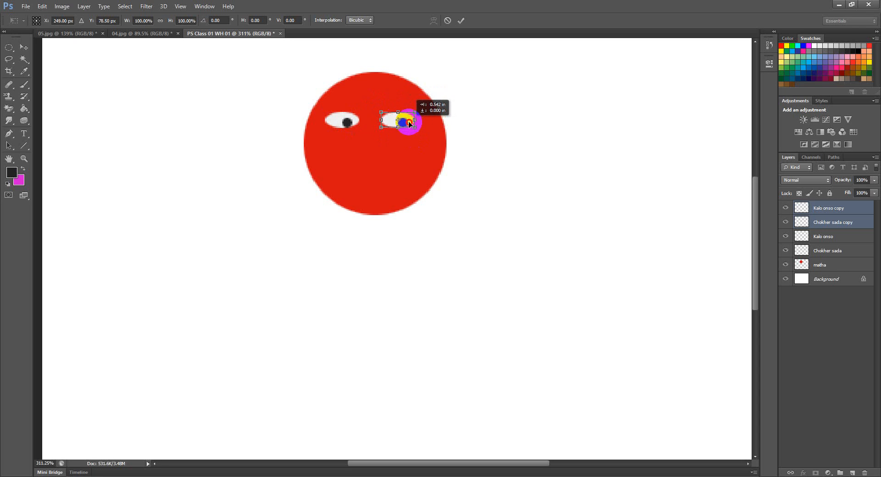
click(461, 20)
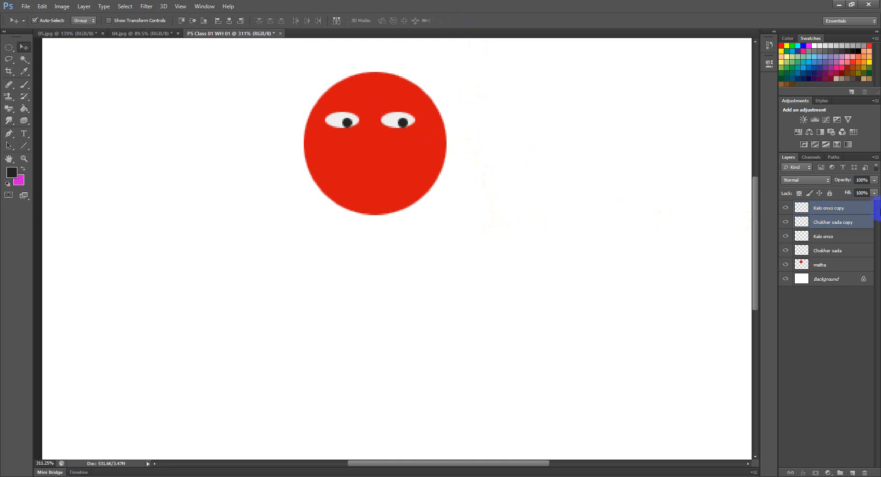
Move both black pupils slightly left toward the centres of their off-white ellipses.
click(853, 209)
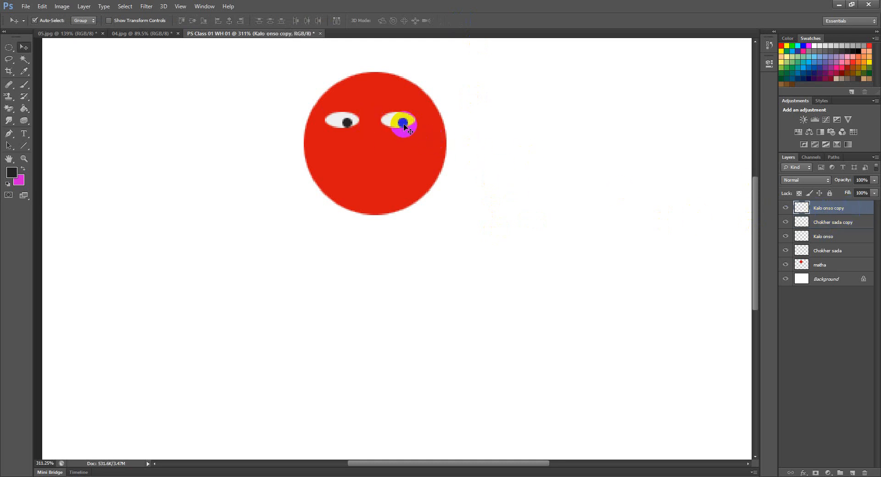
drag(404, 124, 33, 27)
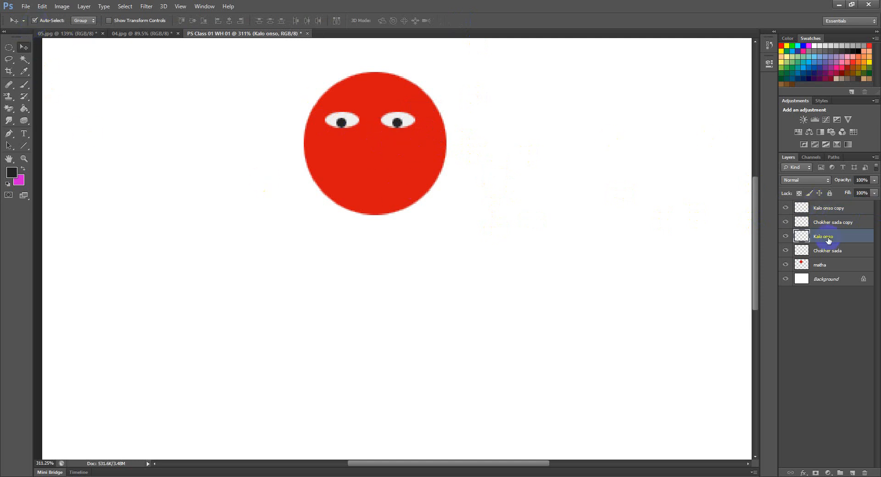
Set the Move tool's Auto-Select to Layer, turn it on and shift the left eye's pupil slightly right.
click(35, 38)
click(35, 21)
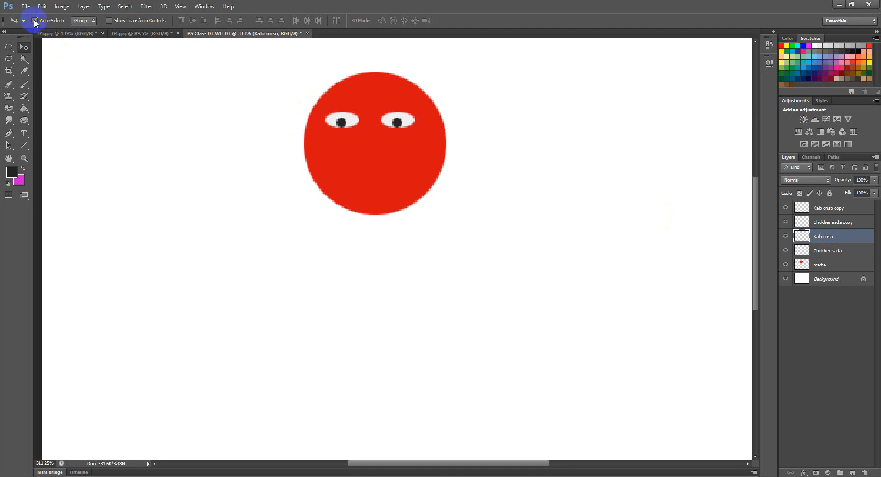
click(34, 21)
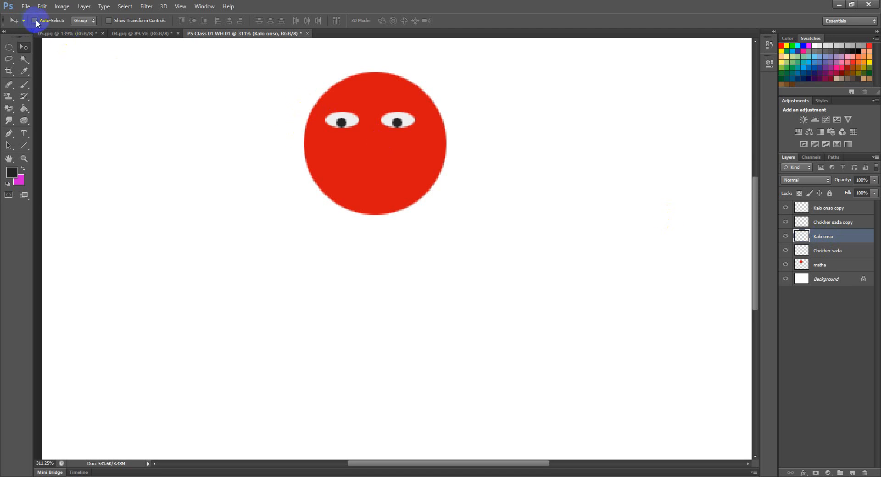
click(81, 22)
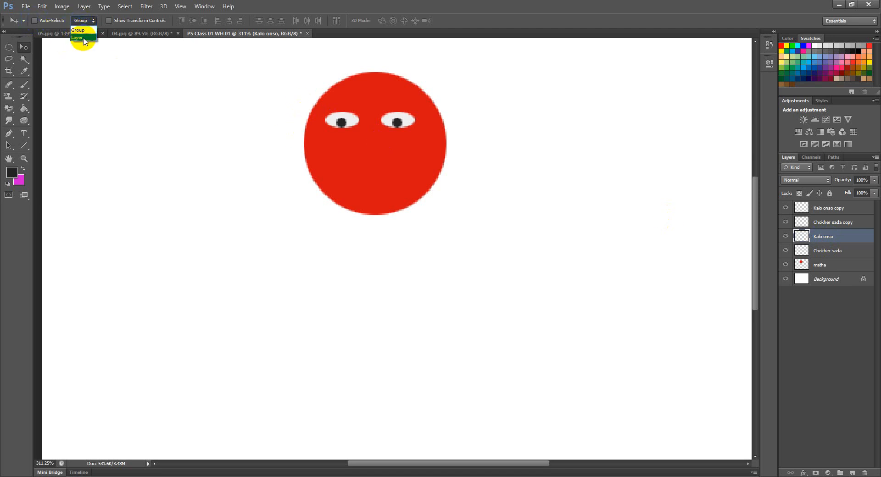
click(70, 33)
click(35, 21)
click(340, 124)
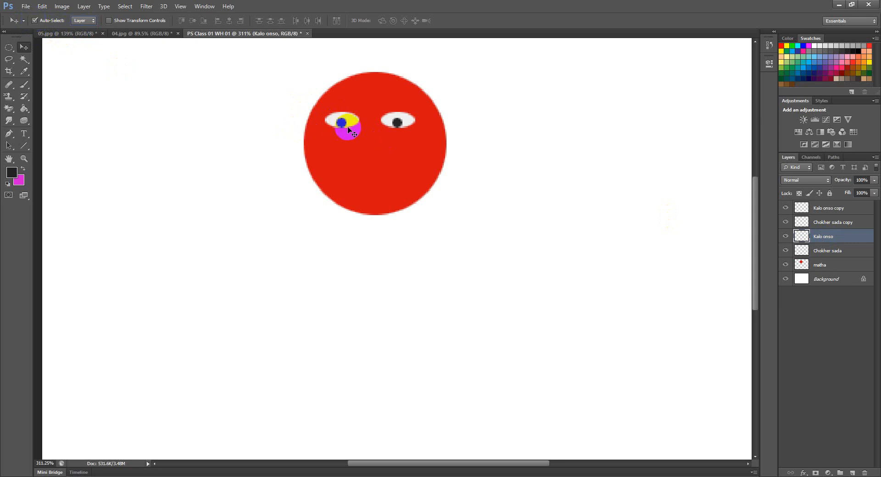
drag(340, 125, 343, 125)
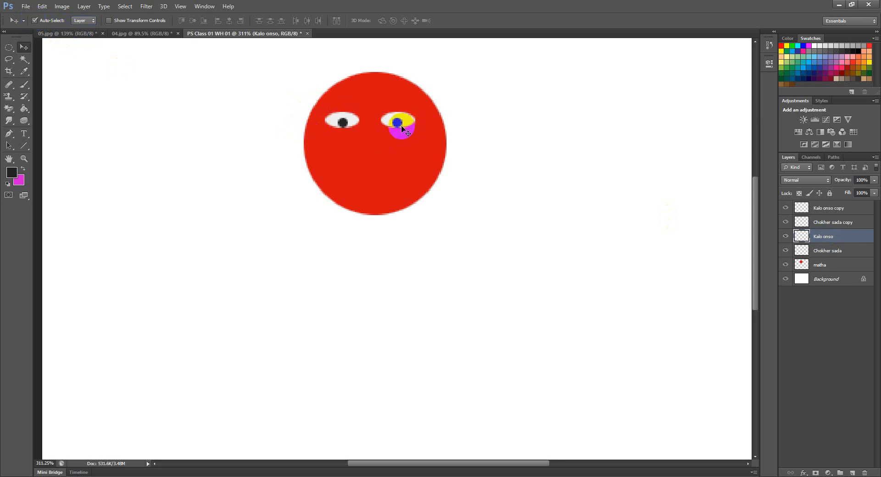
Add a new layer above the Kalo onso copy layer, keeping Auto-Select turned on.
click(35, 21)
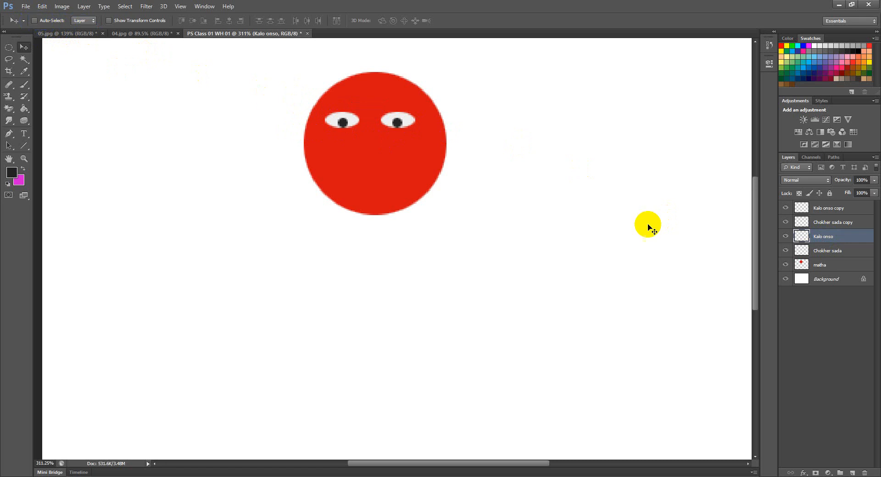
click(804, 209)
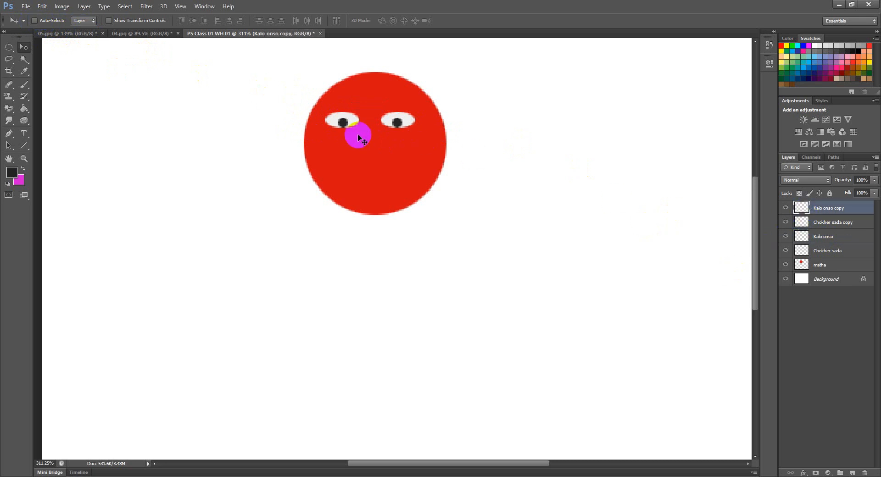
click(34, 21)
click(853, 473)
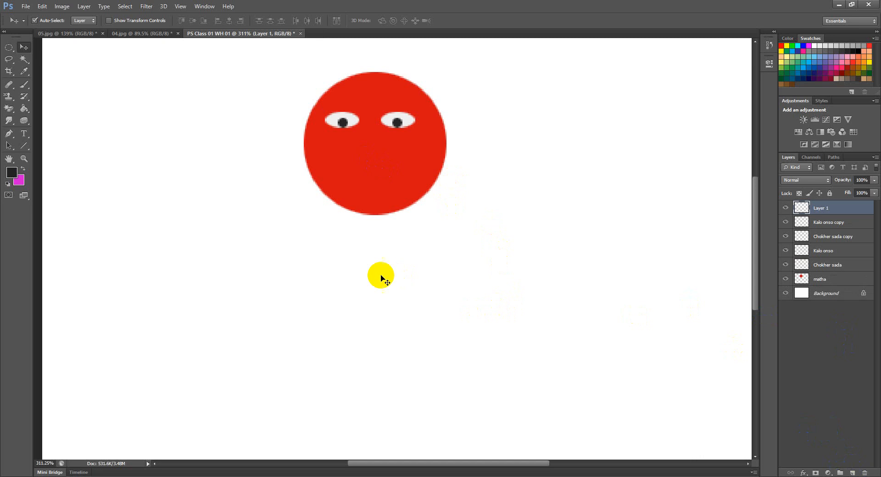
Rename the new top layer as nak.
double_click(821, 208)
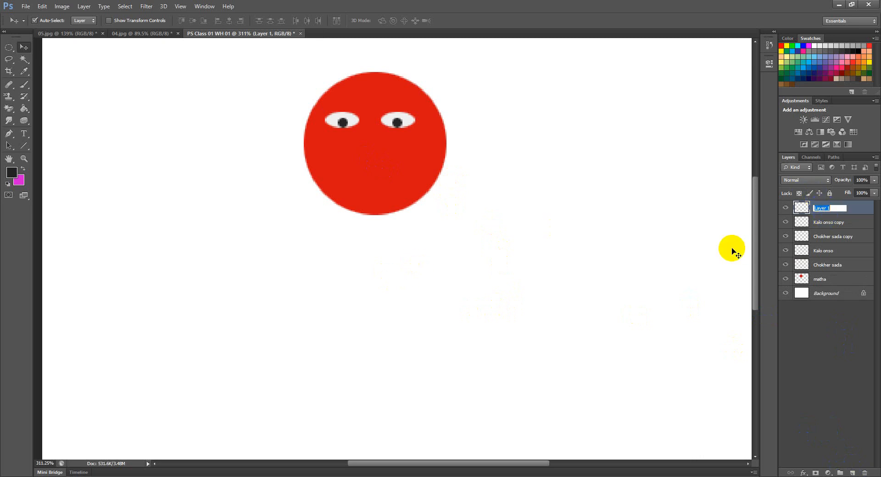
text(nak)
key(Return)
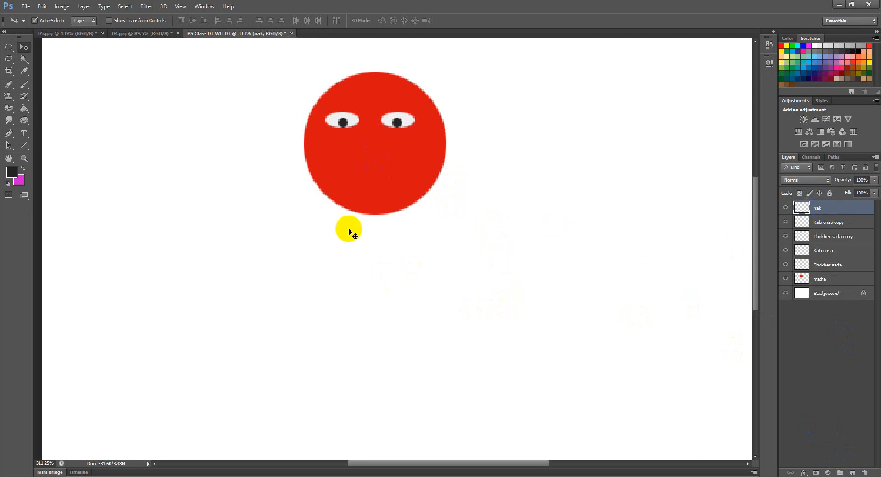
Outline a pointed nose with a notched base between and below the eyes using the Polygonal Lasso tool.
click(9, 62)
click(37, 59)
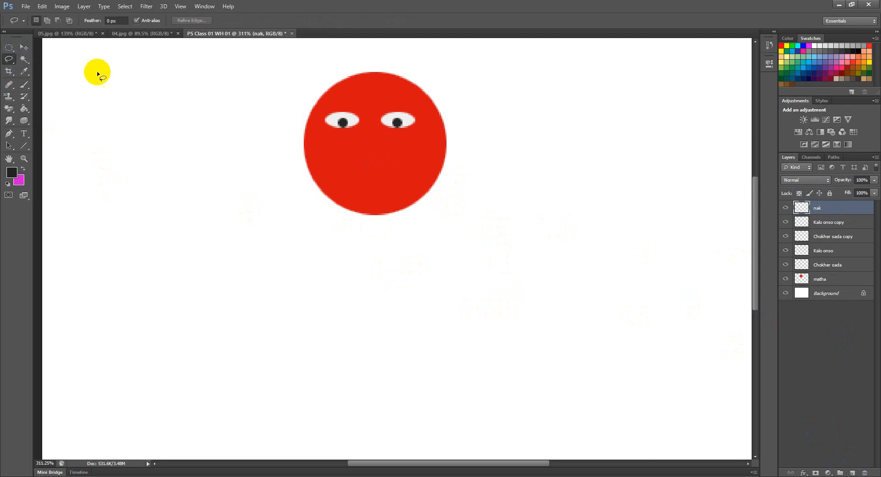
click(10, 60)
click(50, 67)
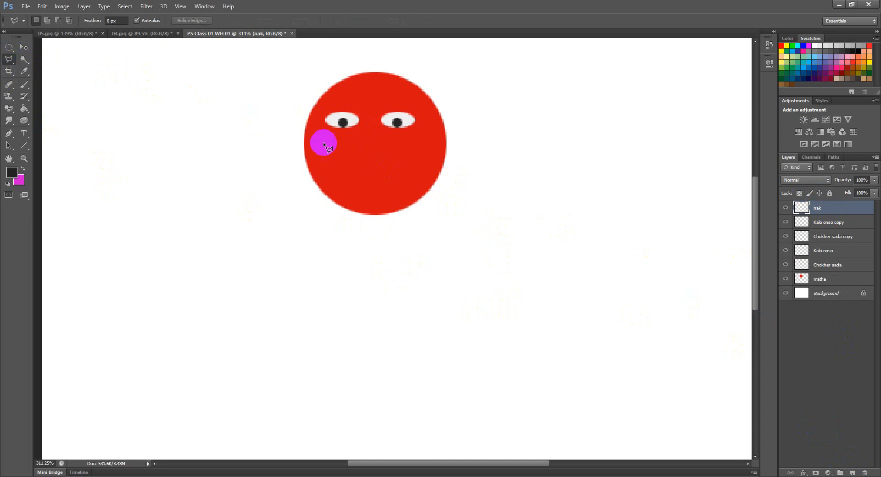
click(366, 122)
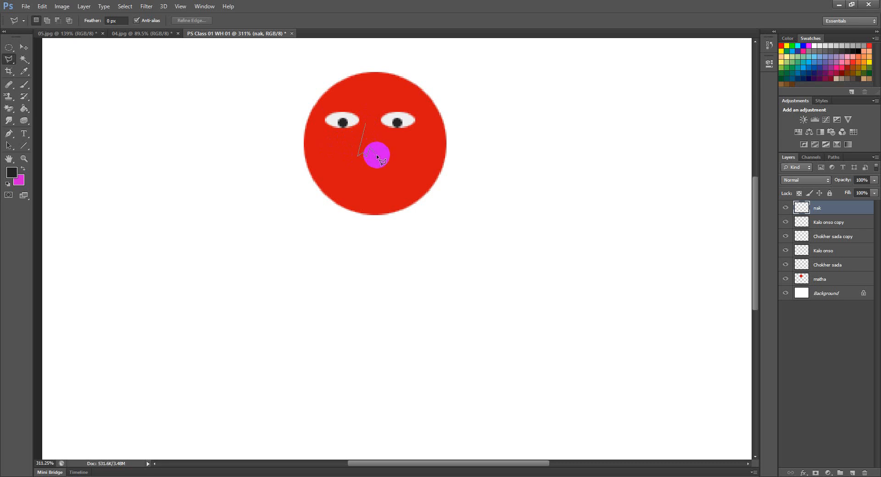
click(367, 121)
double_click(367, 123)
click(367, 123)
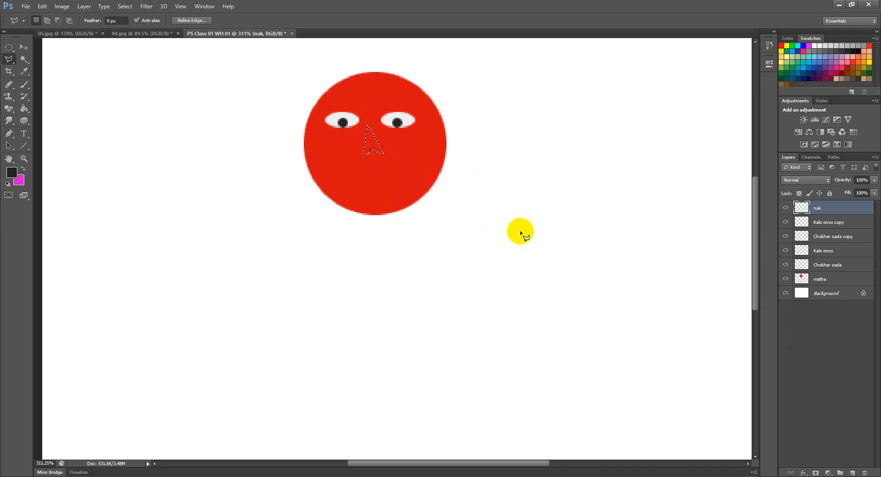
Fill the nose selection on the nak layer with the blue-violet foreground colour #6036e9 and deselect it.
click(11, 173)
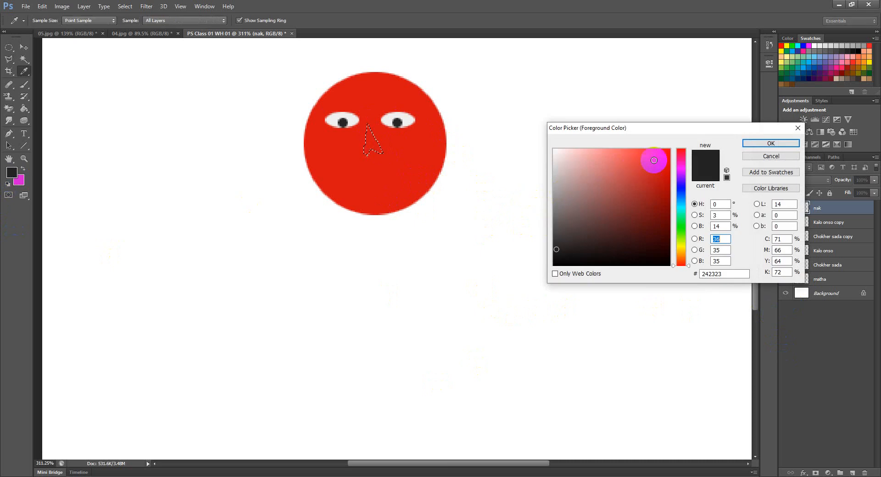
click(684, 184)
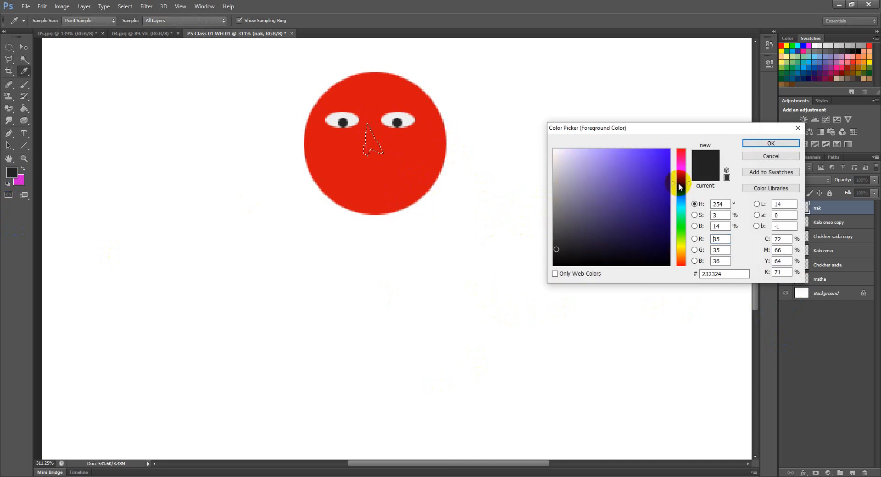
click(664, 167)
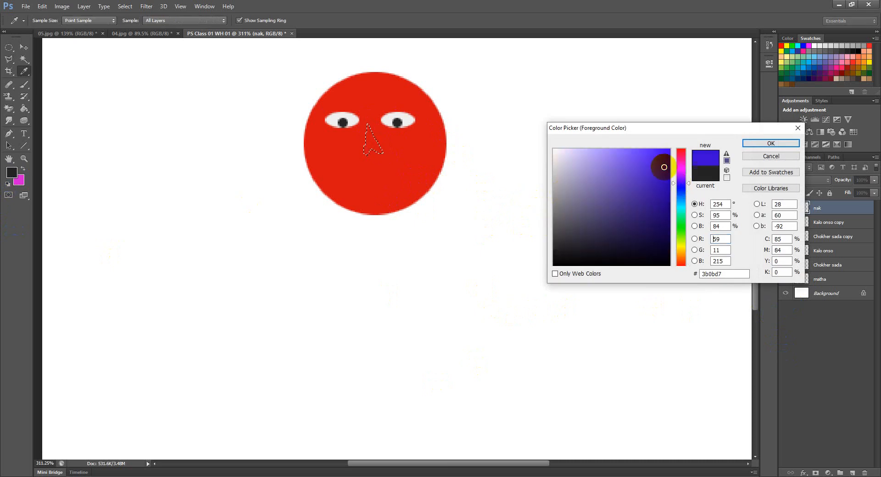
click(758, 144)
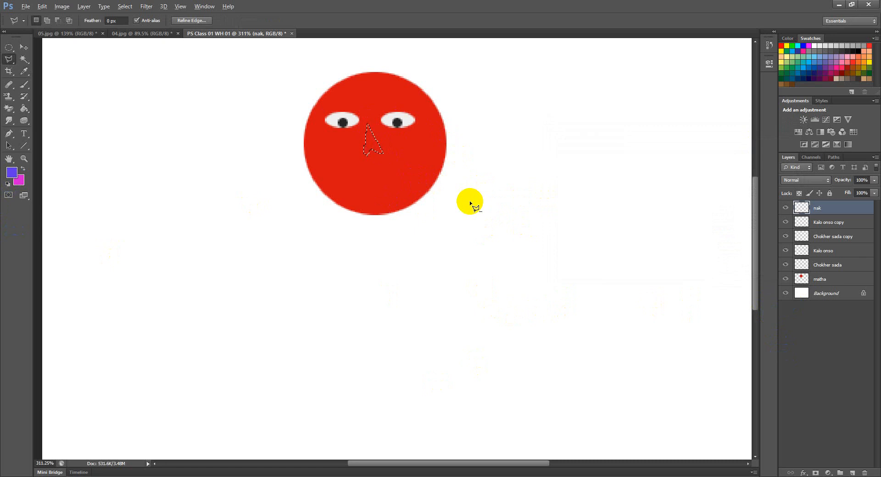
key(alt+BackSpace)
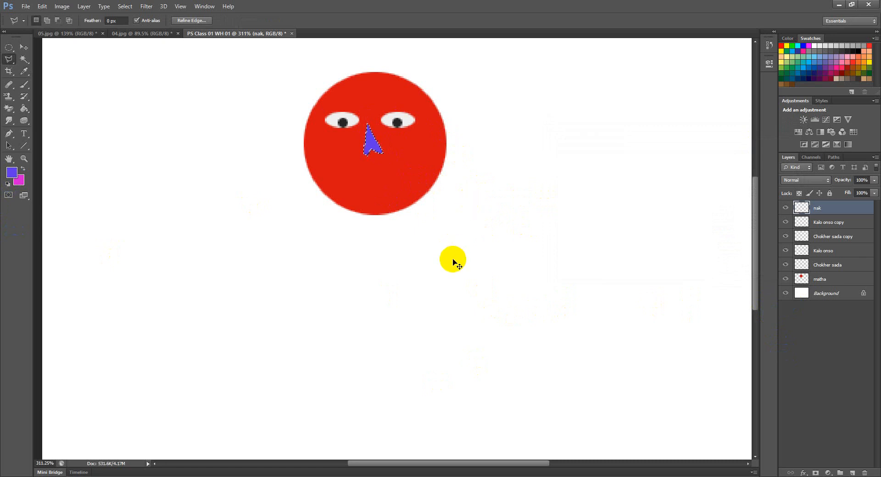
key(ctrl+d)
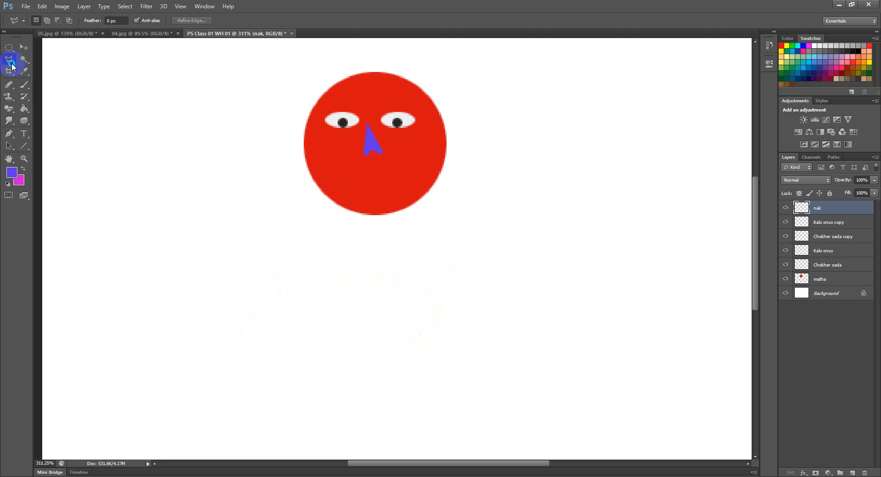
Activate the Lasso tool and add a new layer named thot above the nak layer.
drag(11, 65, 33, 67)
click(40, 57)
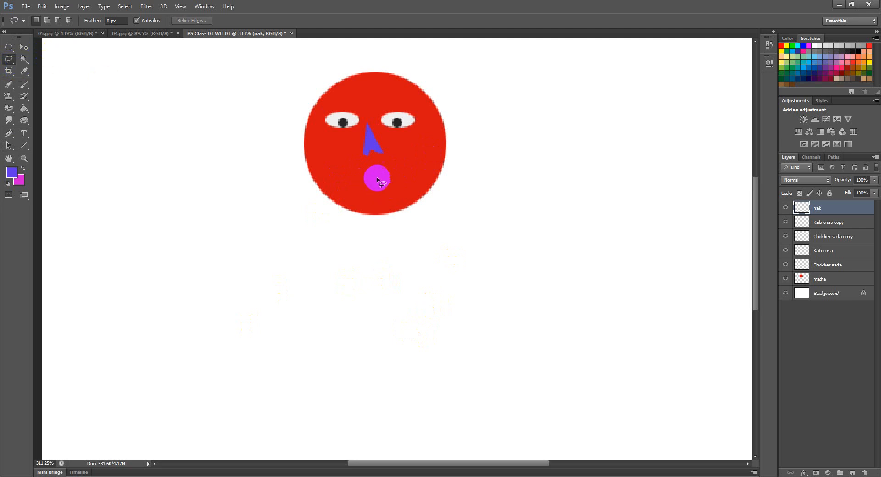
scroll(348, 170, up, 5)
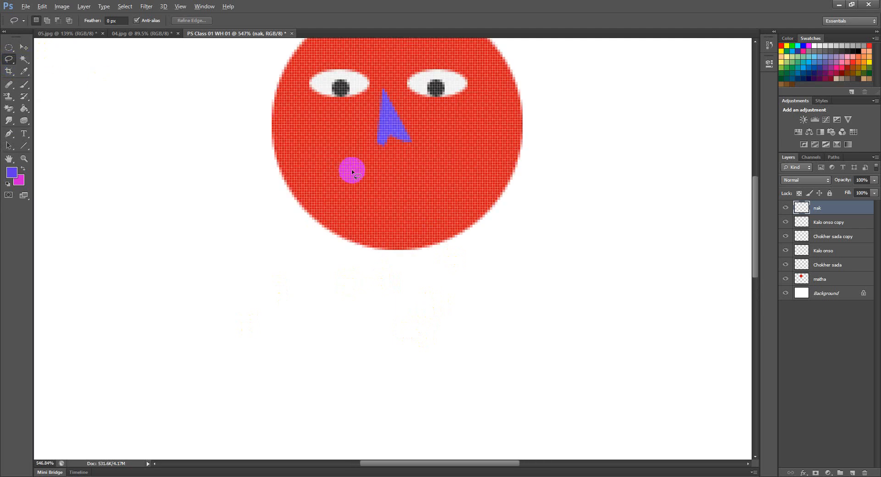
drag(399, 178, 403, 172)
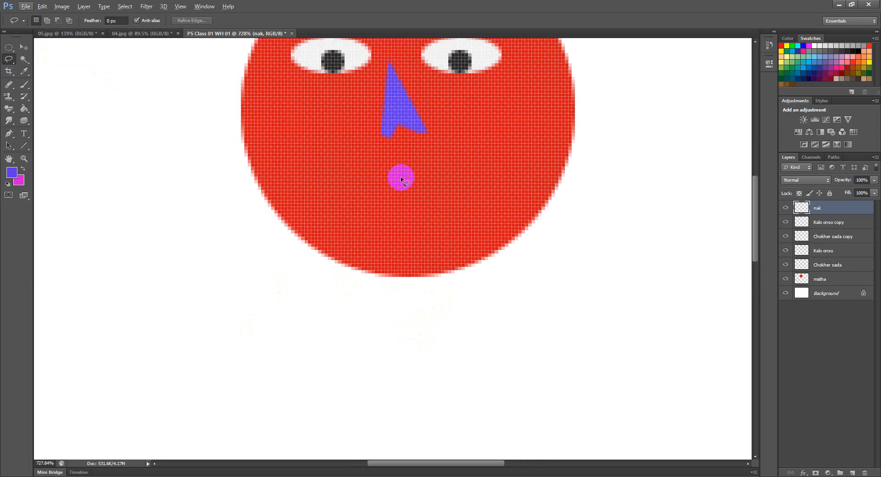
click(853, 473)
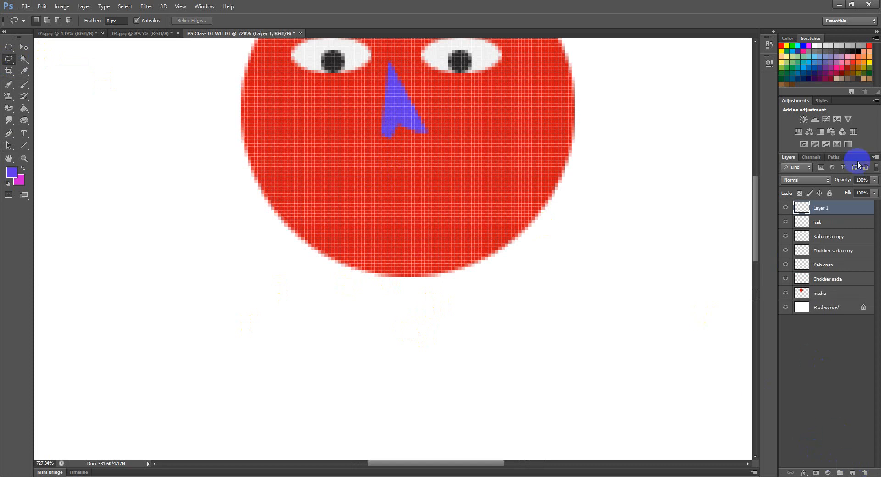
double_click(823, 208)
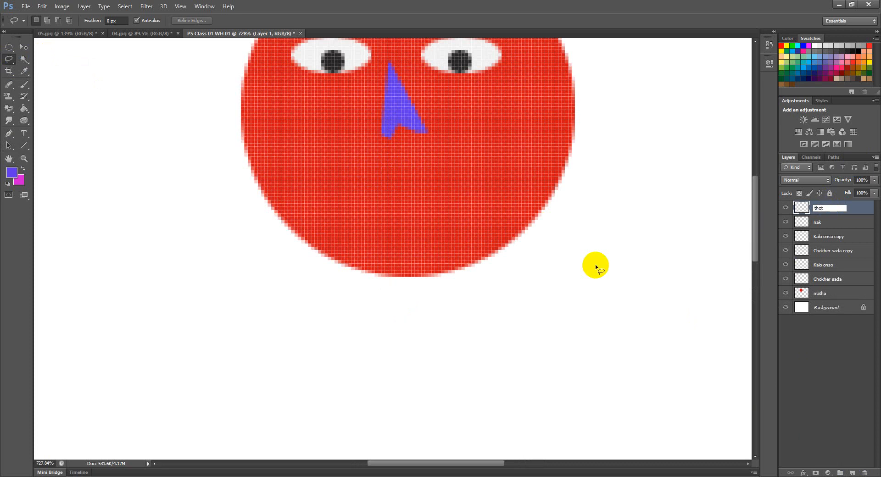
click(863, 214)
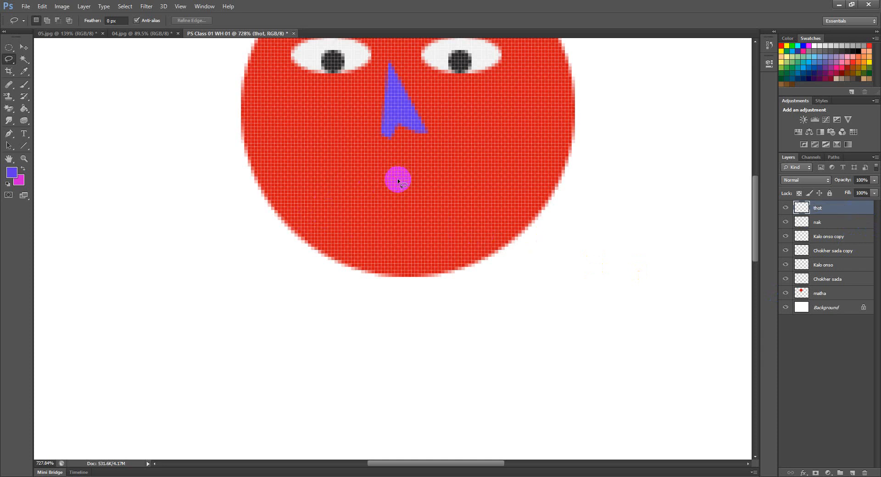
Try to outline the mouth freehand below the nose with the Lasso tool.
mouse_move(398, 181)
mouse_down()
mouse_move(386, 180)
mouse_move(403, 187)
mouse_move(439, 171)
mouse_move(478, 196)
mouse_move(427, 216)
mouse_move(356, 219)
mouse_move(321, 191)
mouse_move(329, 177)
mouse_move(364, 189)
mouse_move(405, 186)
mouse_up()
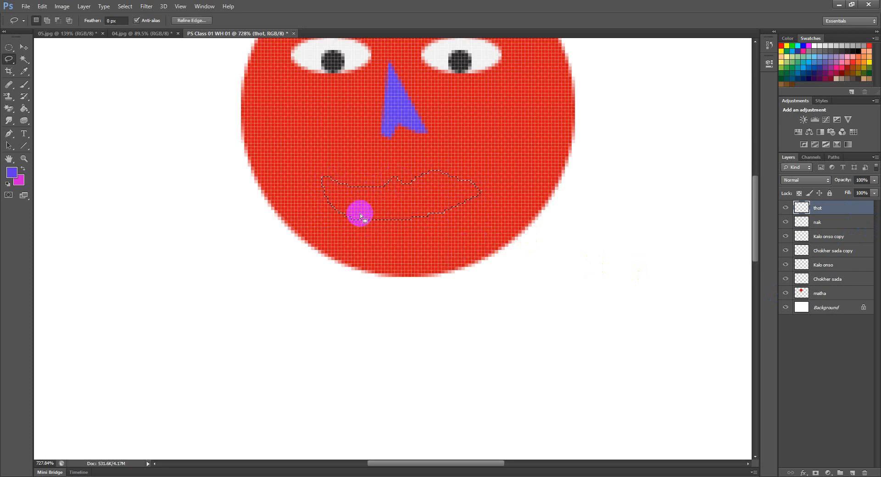
click(407, 263)
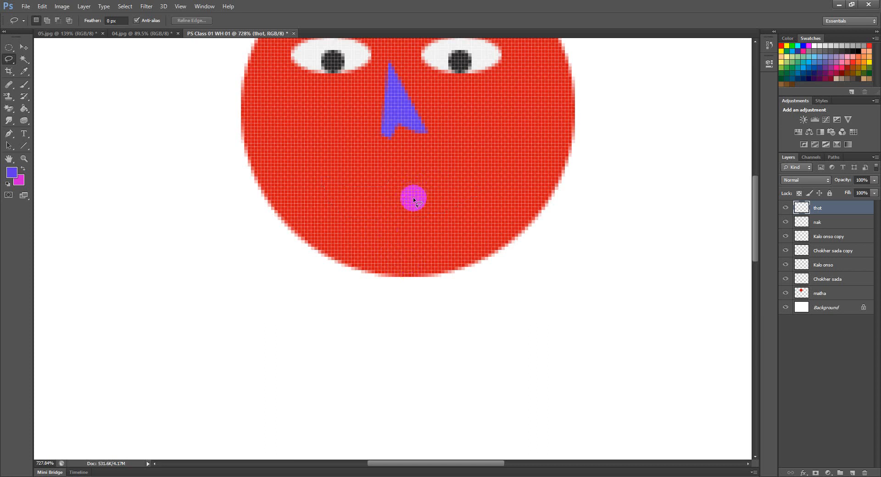
Outline a wide, angular mouth below the nose with the Polygonal Lasso tool on the thot layer.
click(7, 60)
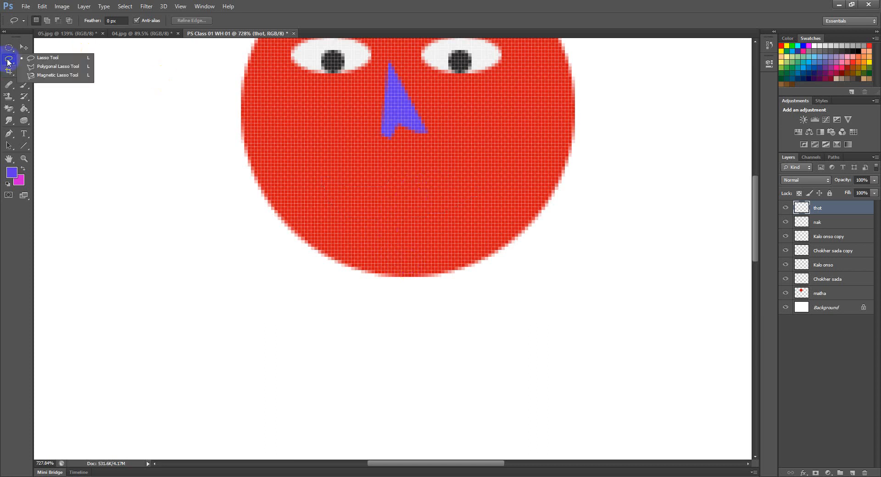
click(36, 67)
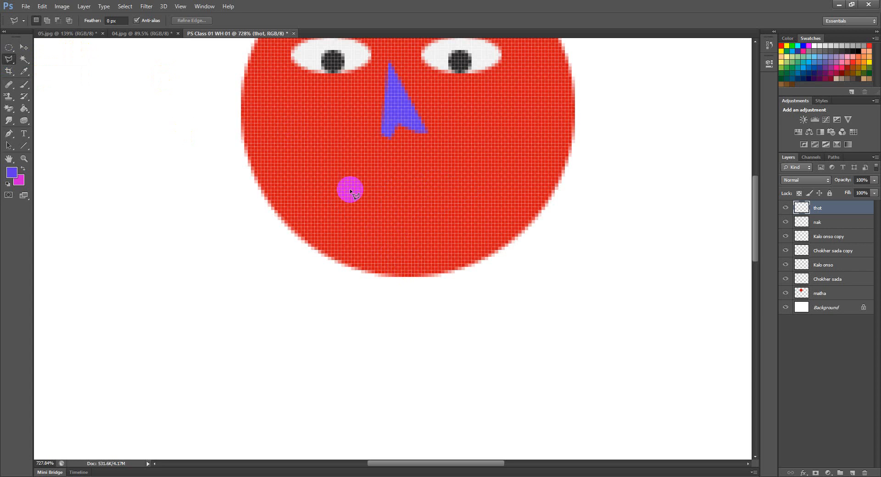
click(423, 189)
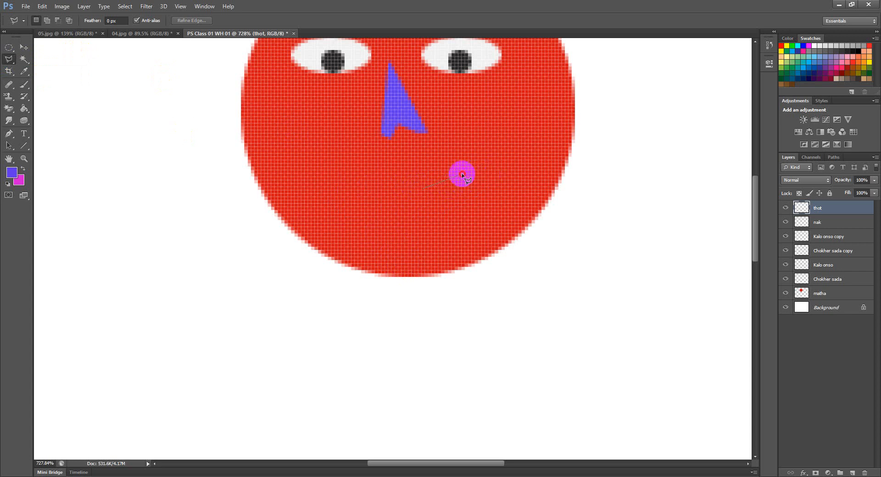
click(462, 174)
click(489, 179)
click(494, 199)
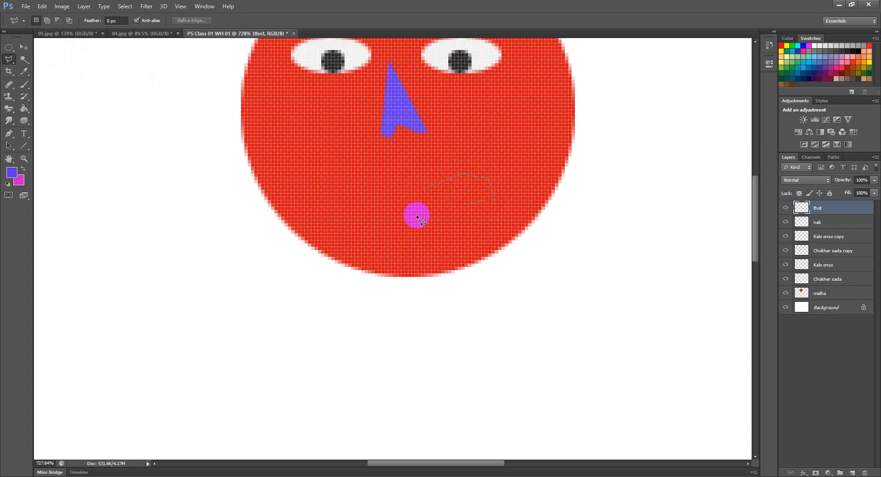
click(423, 213)
click(362, 212)
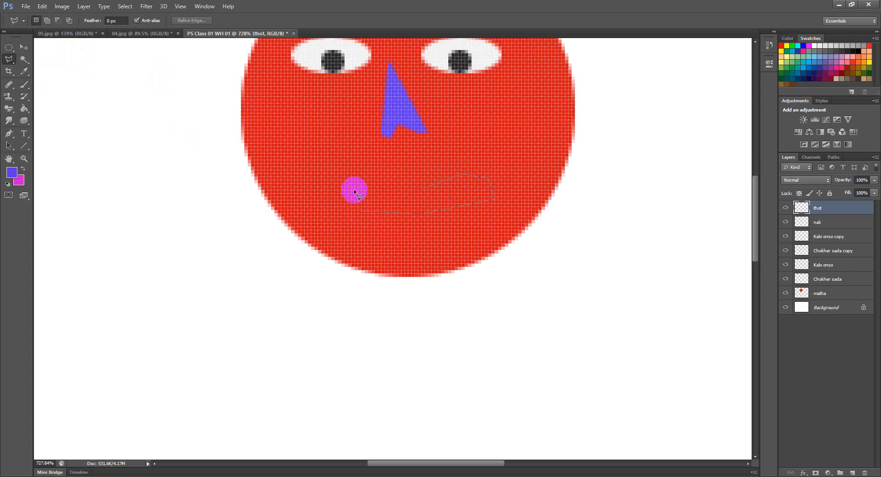
click(350, 177)
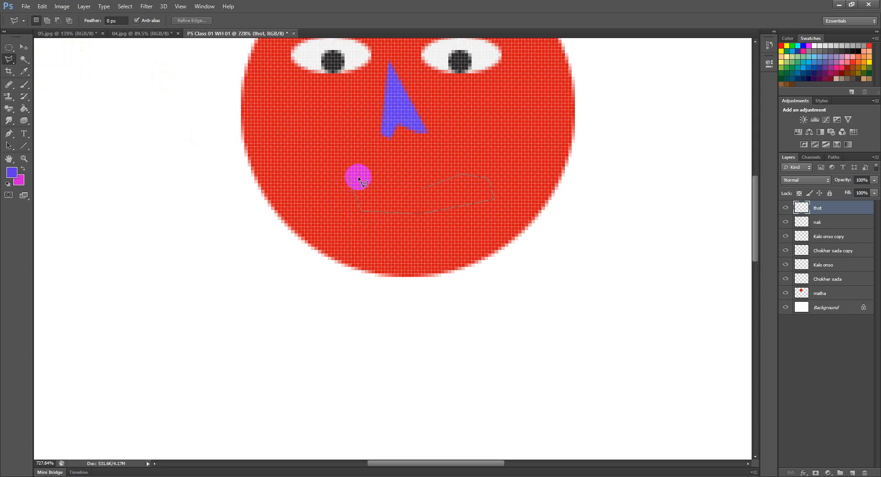
double_click(423, 191)
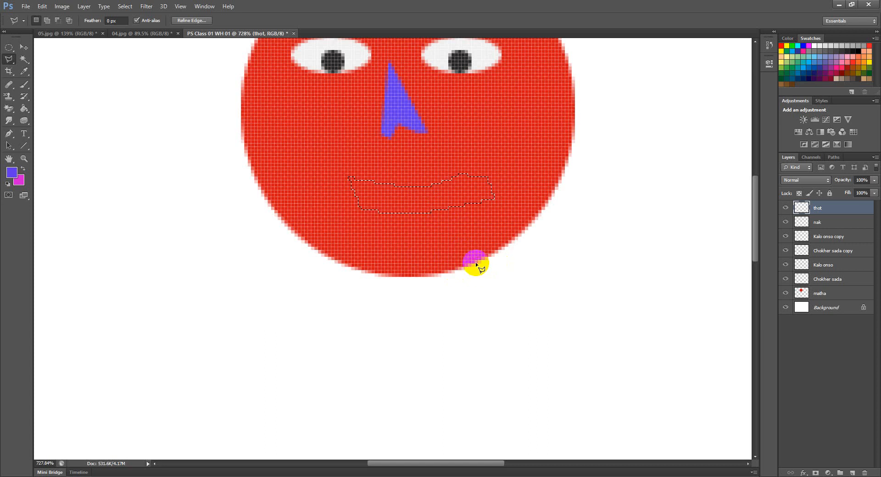
Fill the mouth selection on the thot layer with the green foreground colour #07cd56 and deselect it.
click(12, 173)
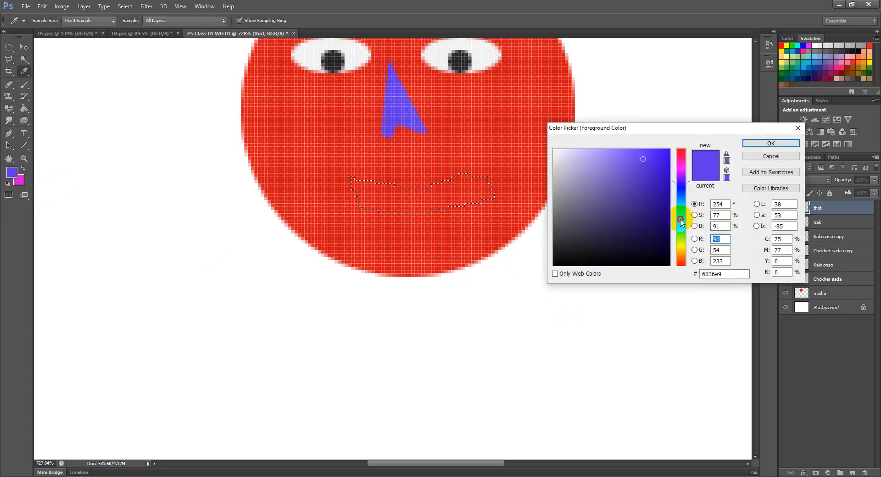
click(681, 220)
click(666, 172)
click(757, 145)
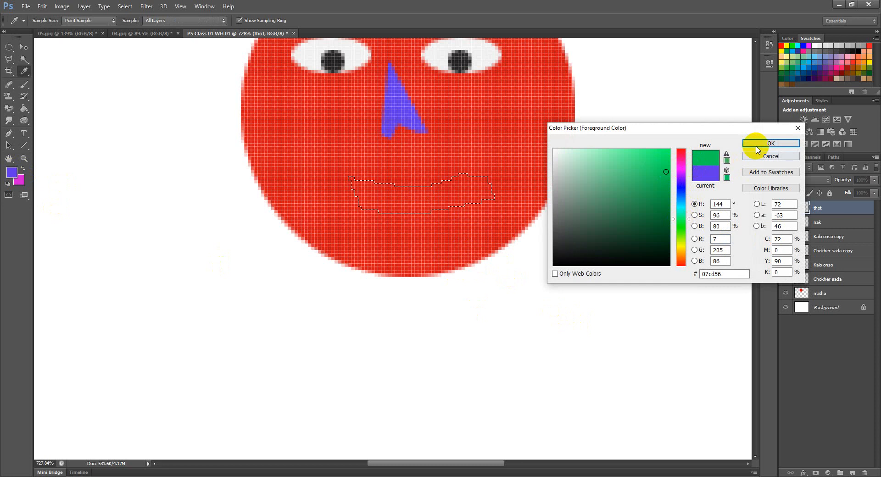
key(l)
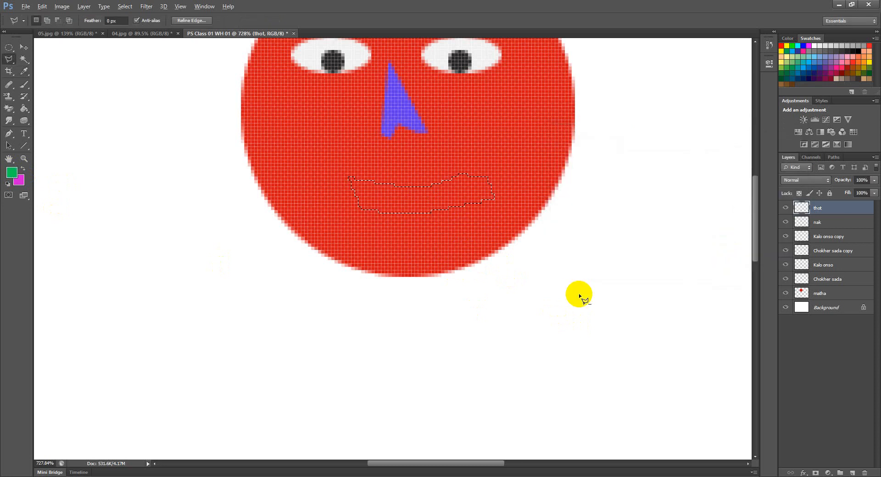
key(alt+BackSpace)
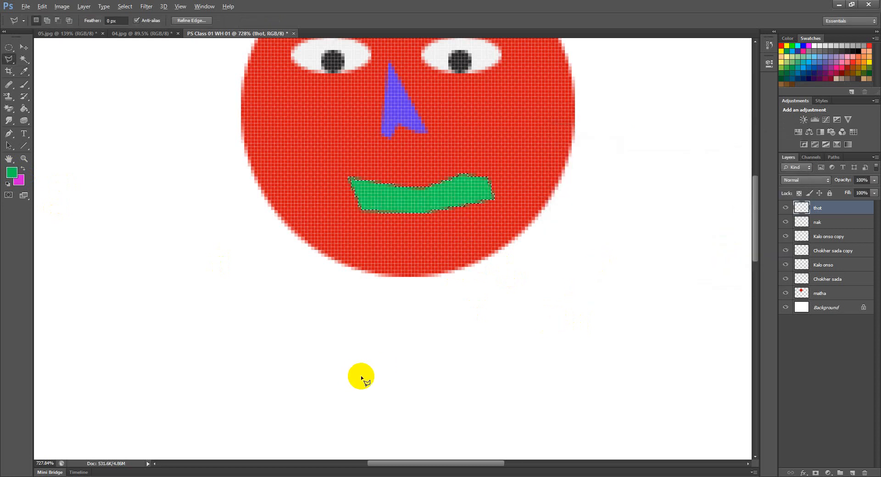
scroll(363, 372, down, 3)
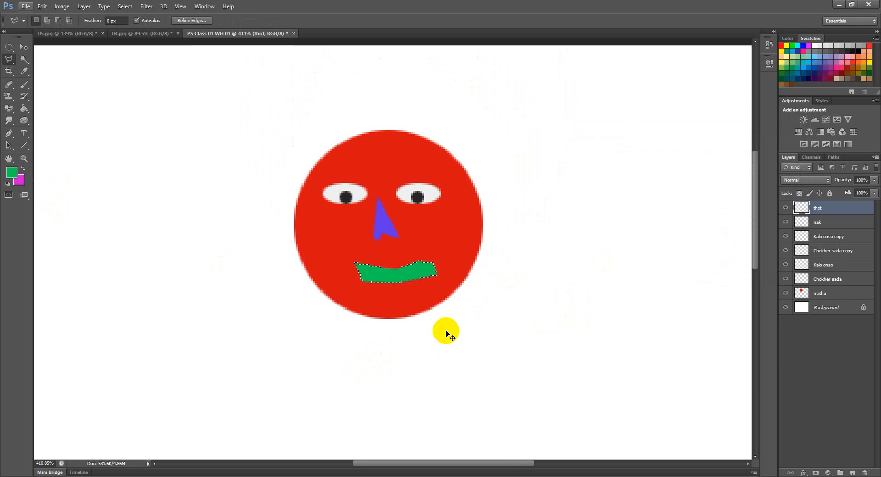
key(ctrl+d)
Draw a tall elliptical selection for the body, overlapping the bottom of the red face.
scroll(531, 342, down, 5)
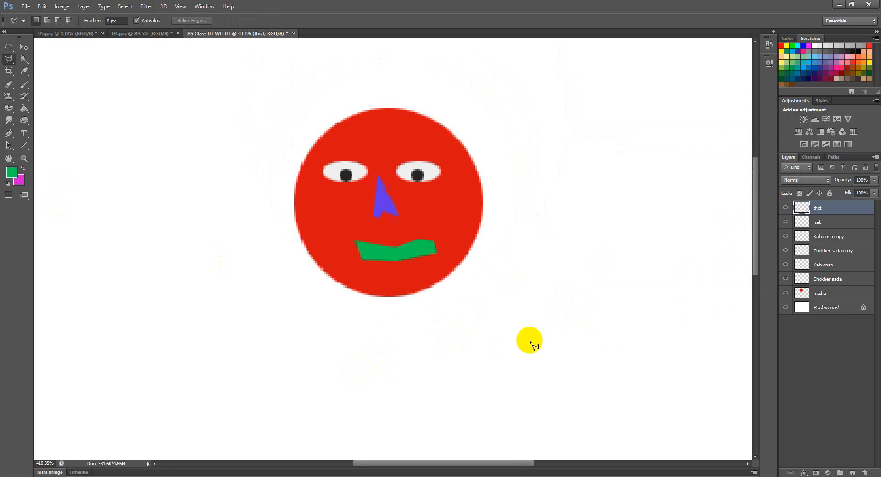
click(9, 47)
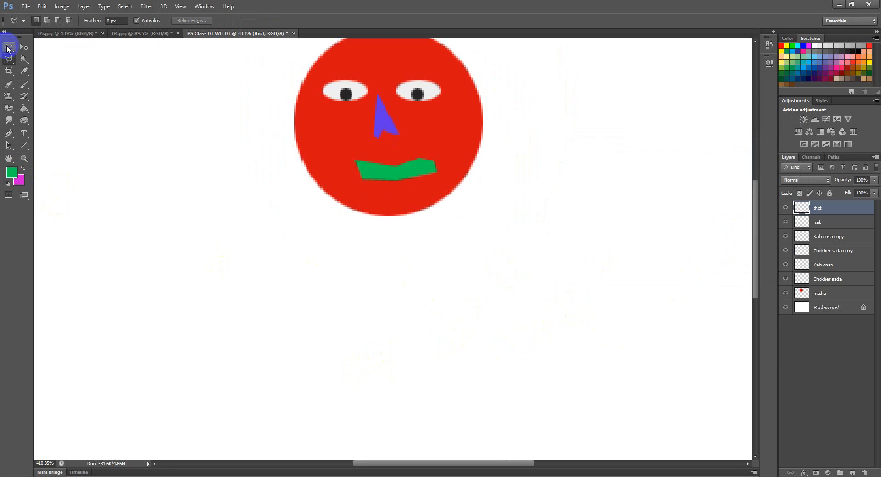
click(38, 57)
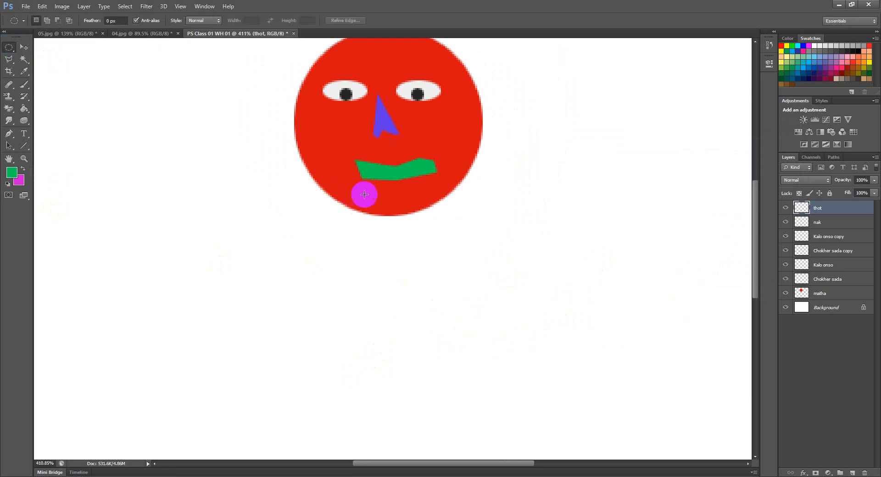
drag(377, 203, 476, 378)
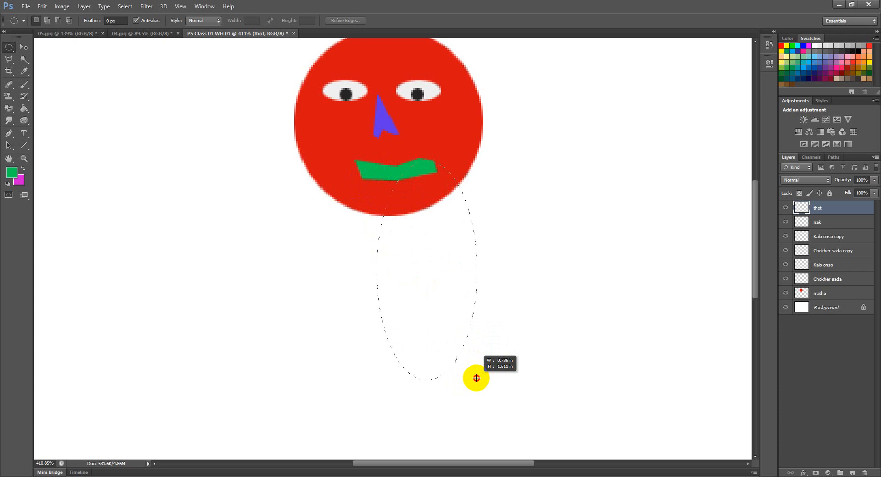
drag(476, 379, 490, 433)
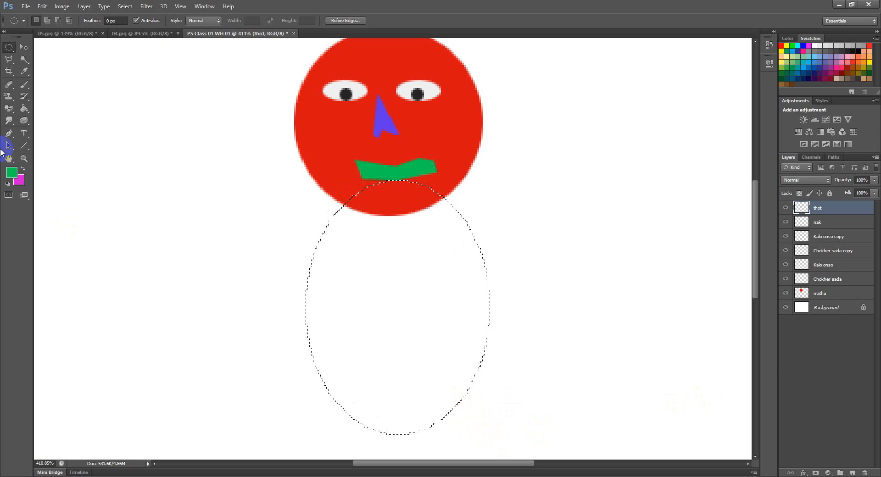
Set the foreground colour to orange #cd6907.
click(14, 175)
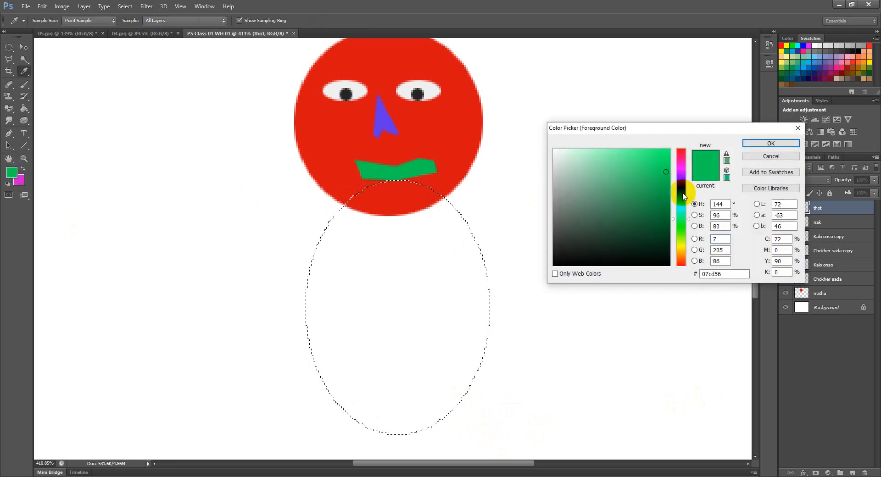
drag(683, 193, 683, 256)
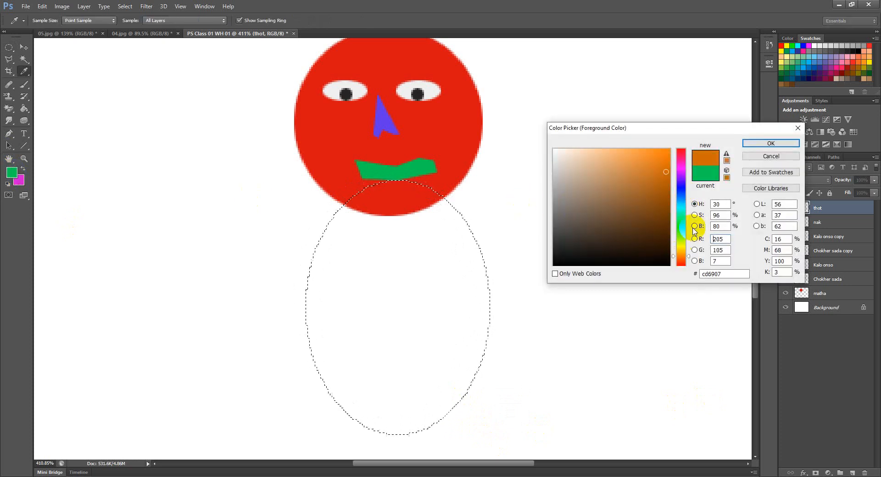
click(758, 146)
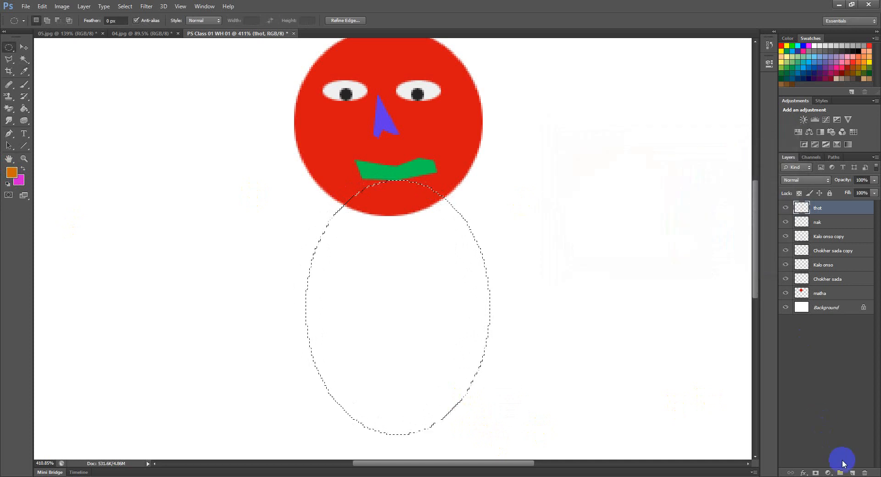
Add a new layer above thot and name it pet.
click(853, 473)
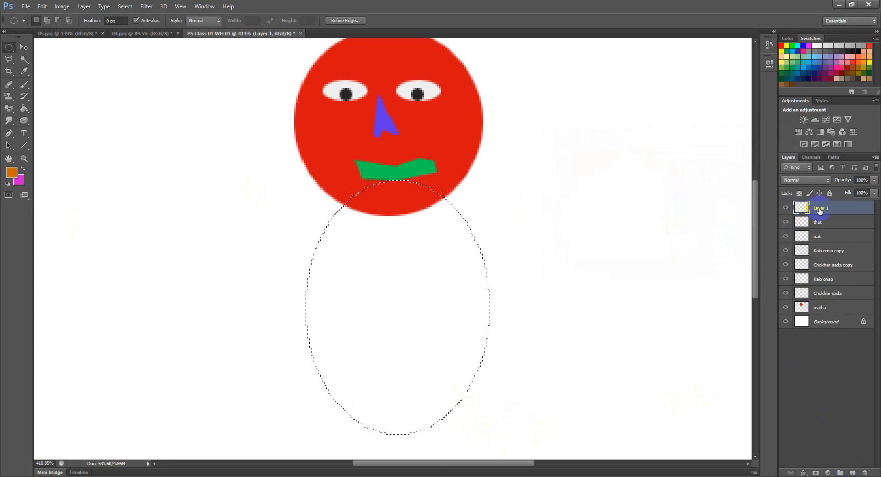
double_click(820, 209)
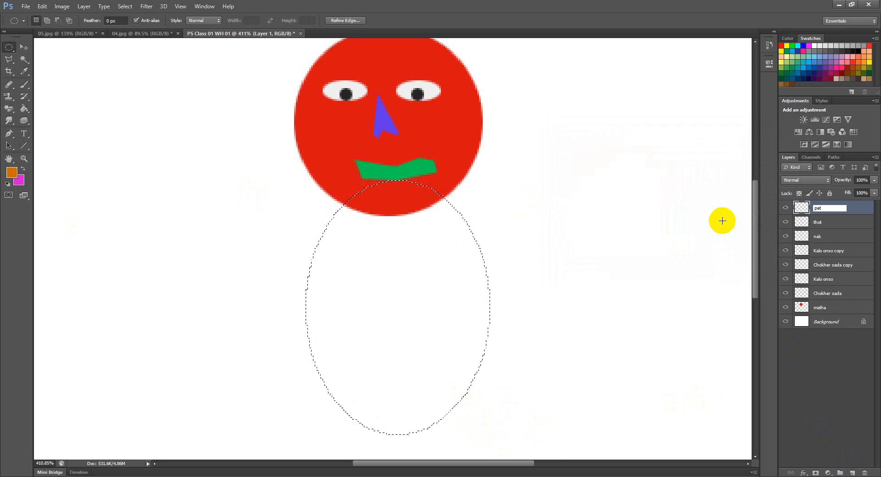
click(379, 7)
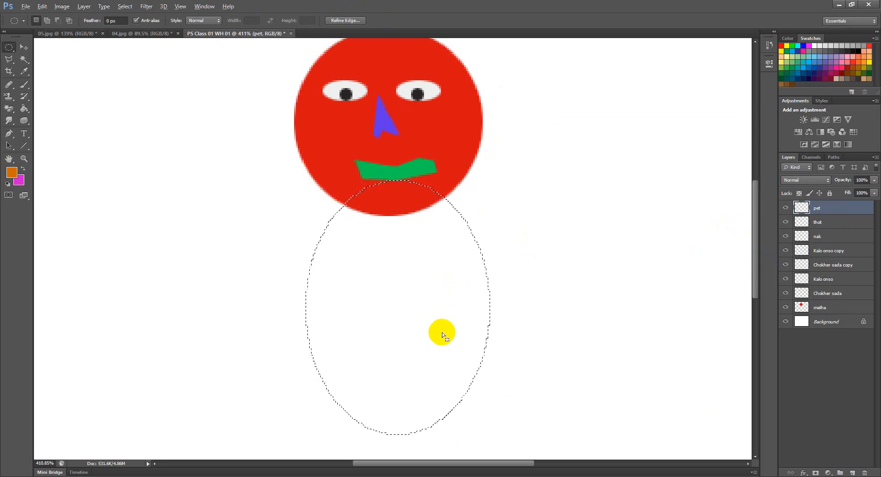
Fill the body selection on the pet layer with orange, deselect it, and place the layer directly below matha.
key(alt+BackSpace)
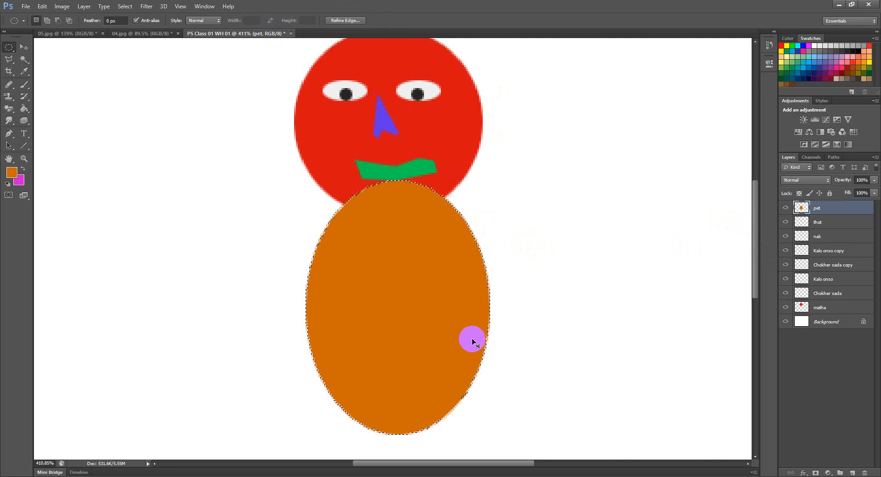
click(472, 342)
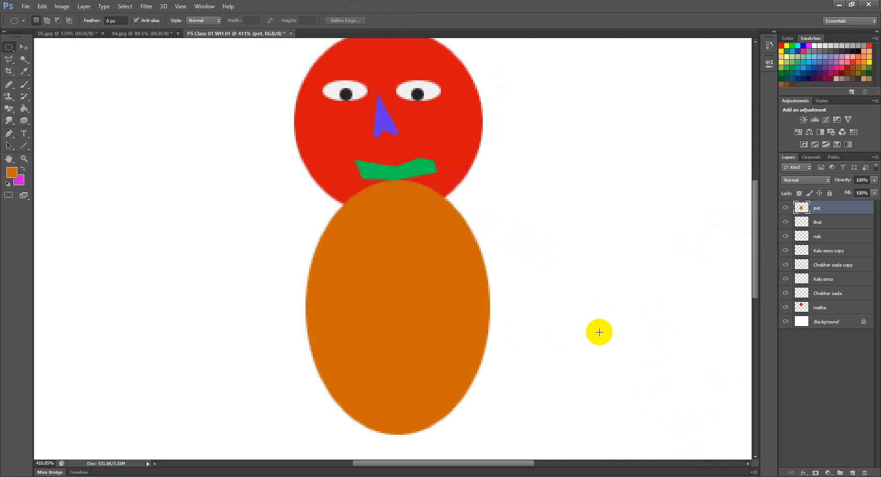
drag(839, 206, 842, 314)
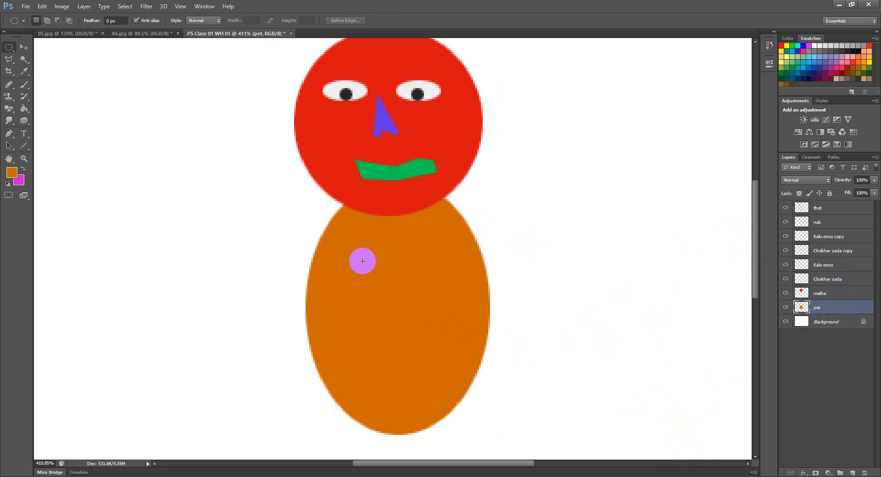
Outline an arm with a spiky-fingered hand extending from the body's right edge using the Polygonal Lasso tool.
scroll(338, 240, down, 3)
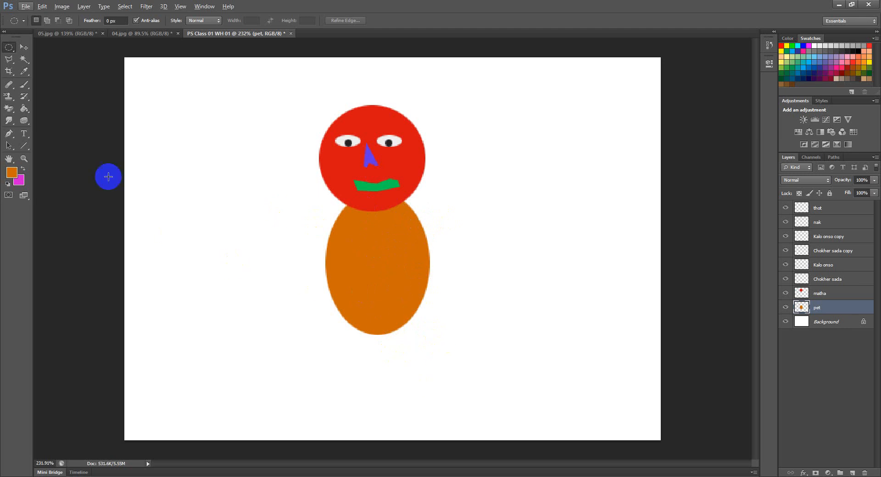
click(8, 61)
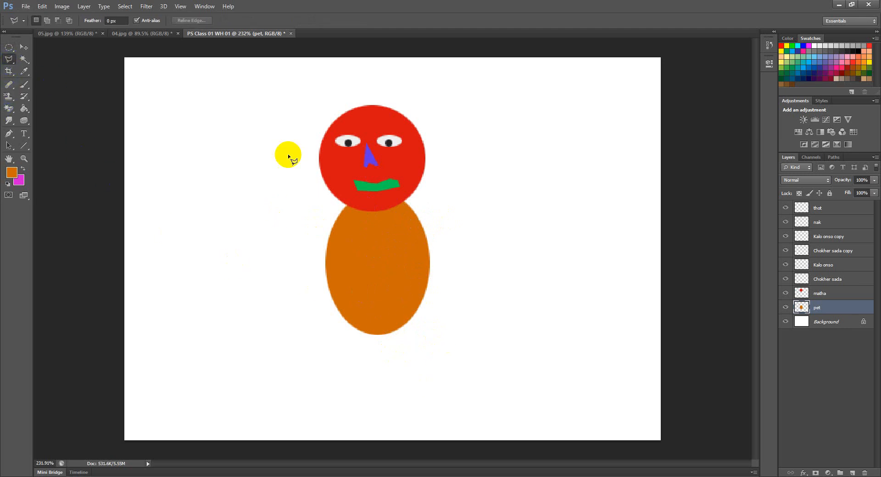
click(426, 234)
click(466, 222)
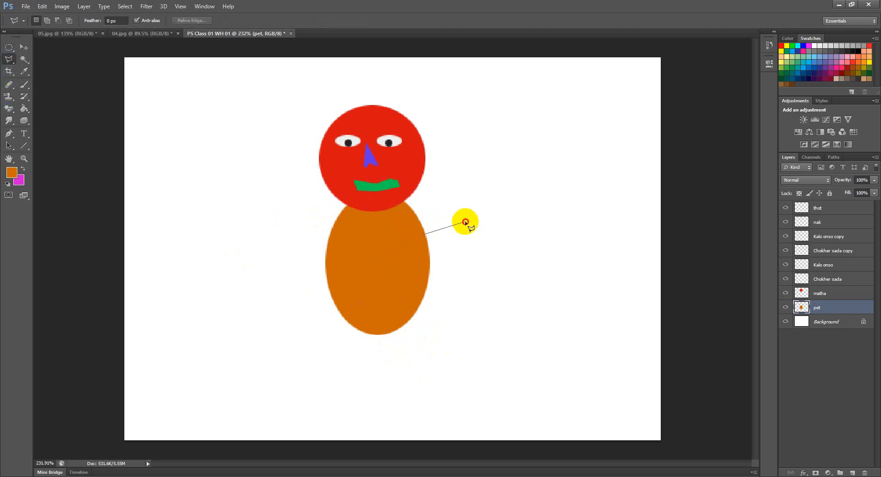
click(477, 209)
click(490, 212)
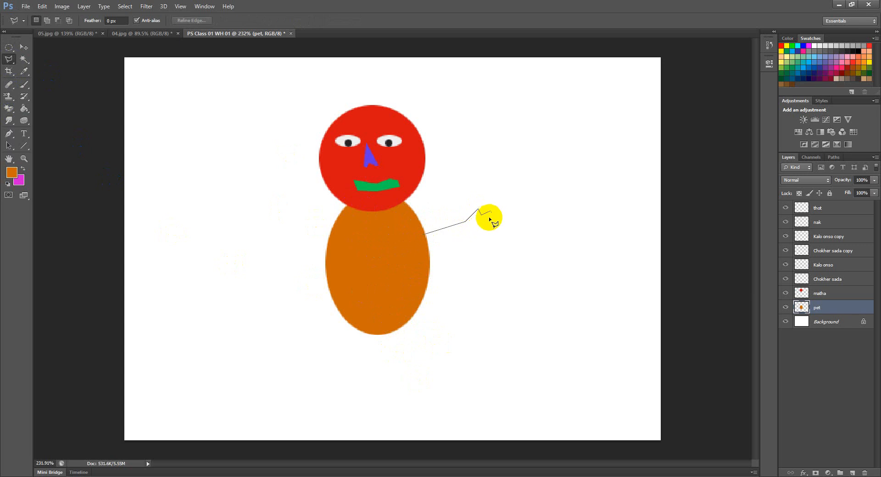
click(488, 220)
click(504, 214)
click(497, 224)
click(510, 234)
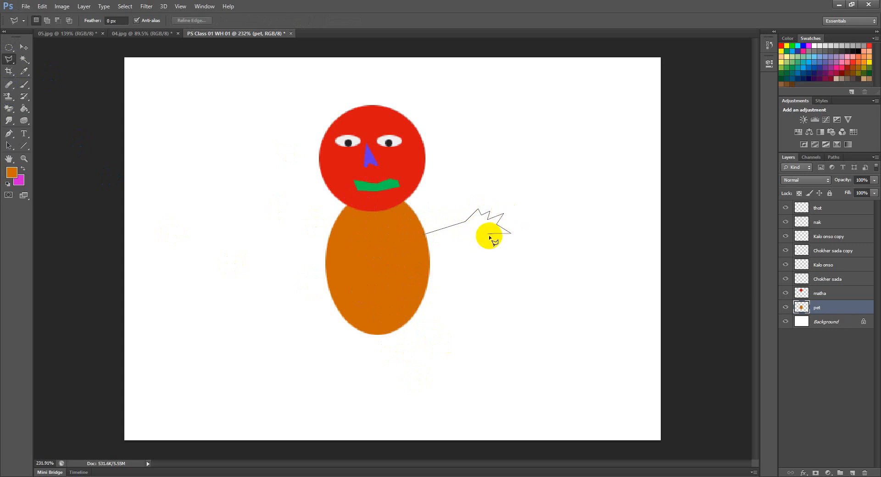
click(493, 235)
click(468, 234)
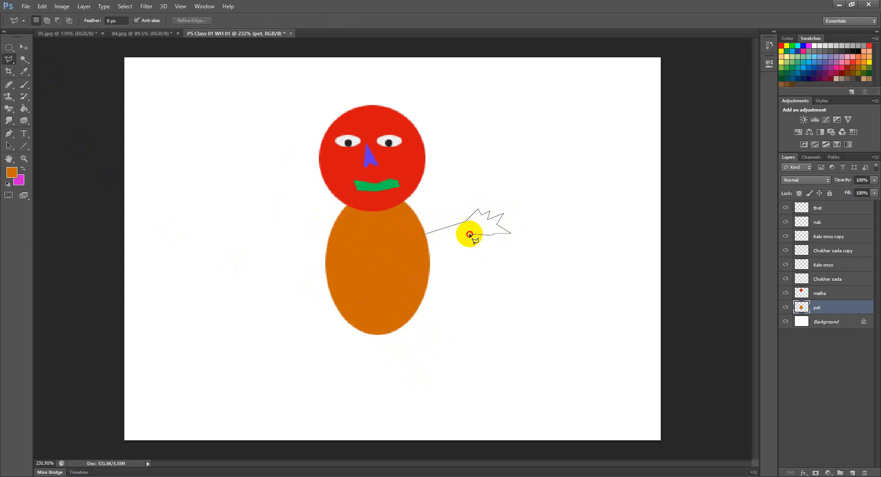
click(423, 235)
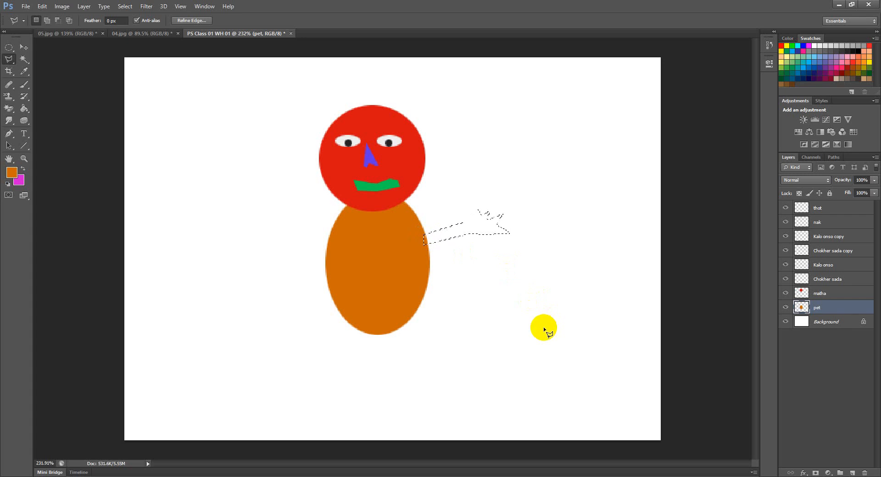
Set the foreground colour to a bright yellowish green for the arm.
click(12, 173)
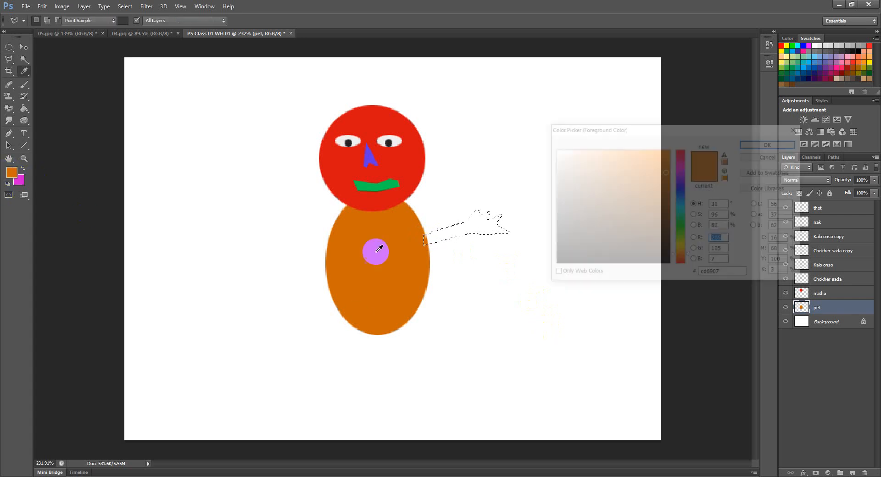
click(682, 232)
click(661, 192)
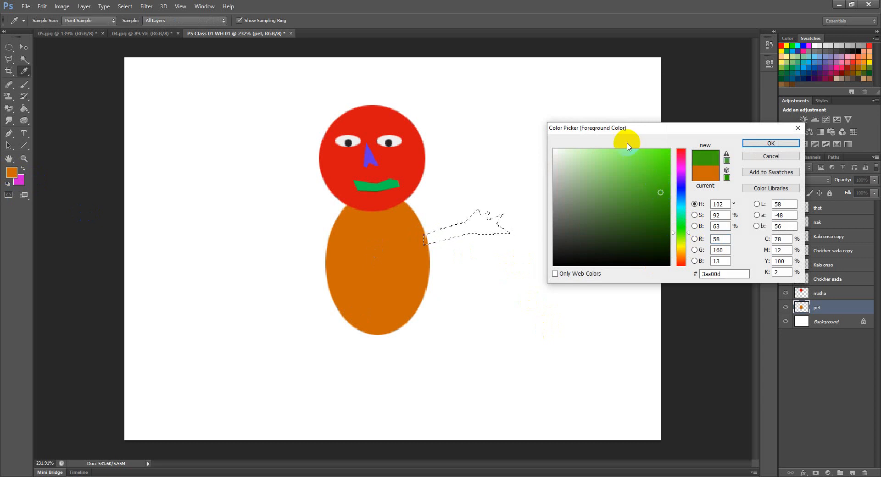
drag(625, 155, 652, 158)
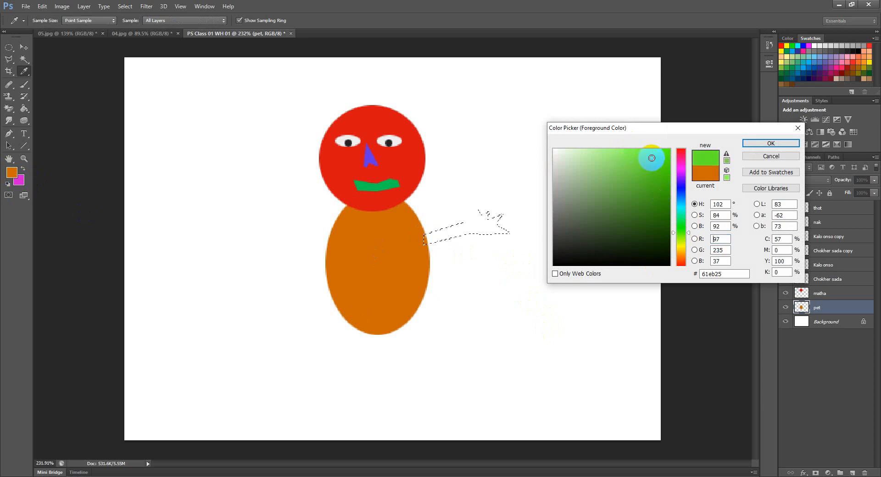
click(659, 169)
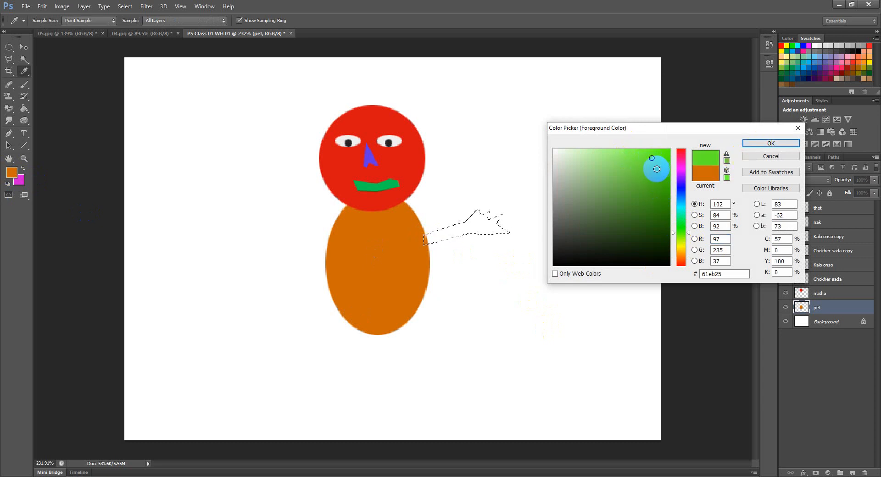
click(706, 161)
click(756, 143)
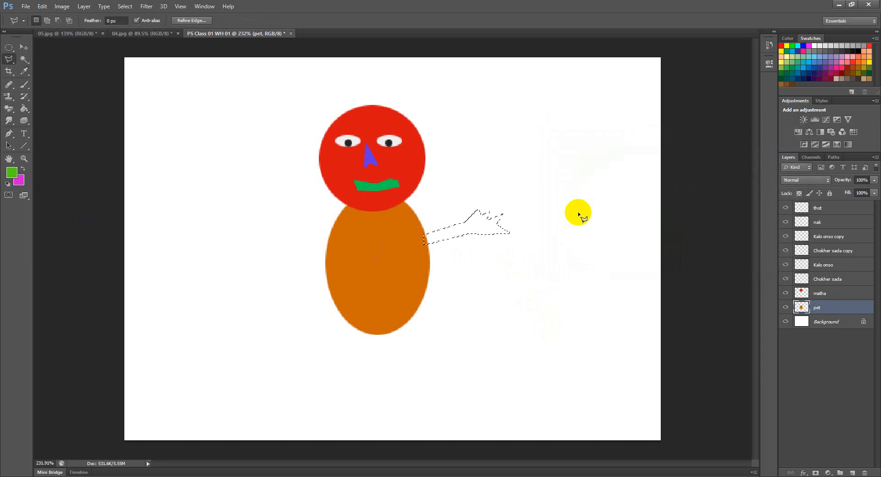
Try filling the arm selection with green on the pet layer, and undo that fill.
key(alt+BackSpace)
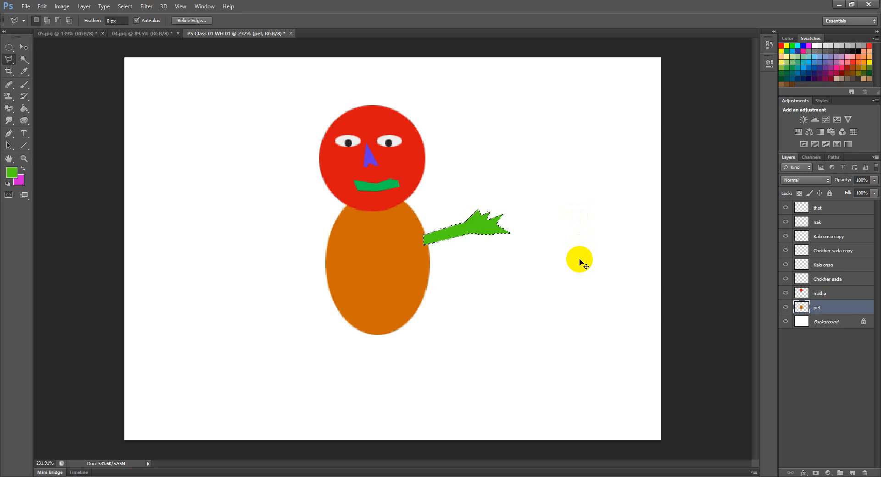
key(ctrl+d)
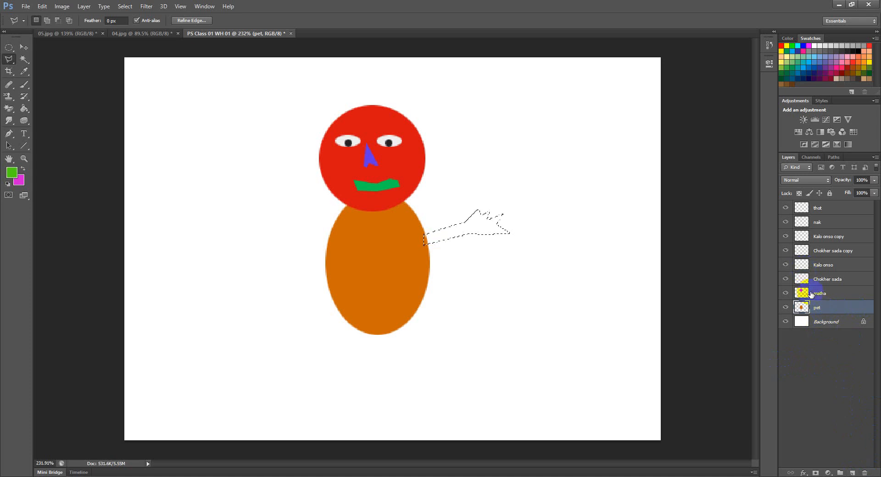
Add a new layer directly below pet, fill the arm selection on it with the green foreground colour and deselect it.
ctrl+click(852, 473)
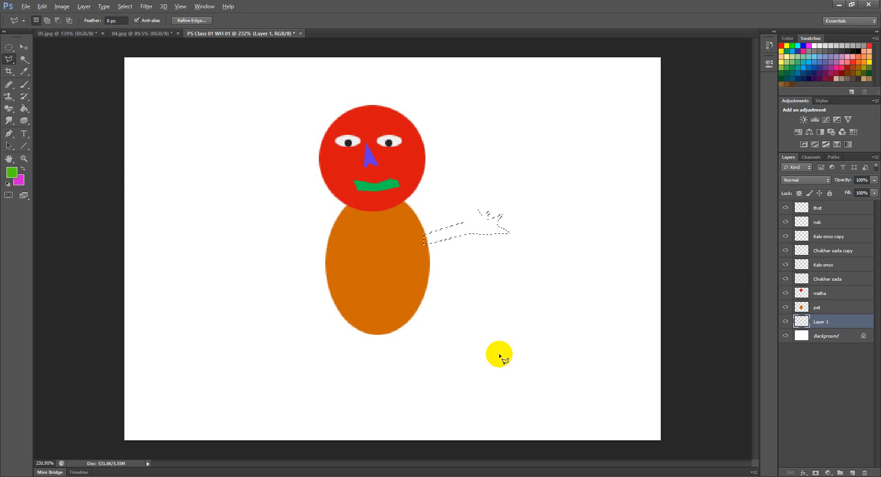
key(alt+BackSpace)
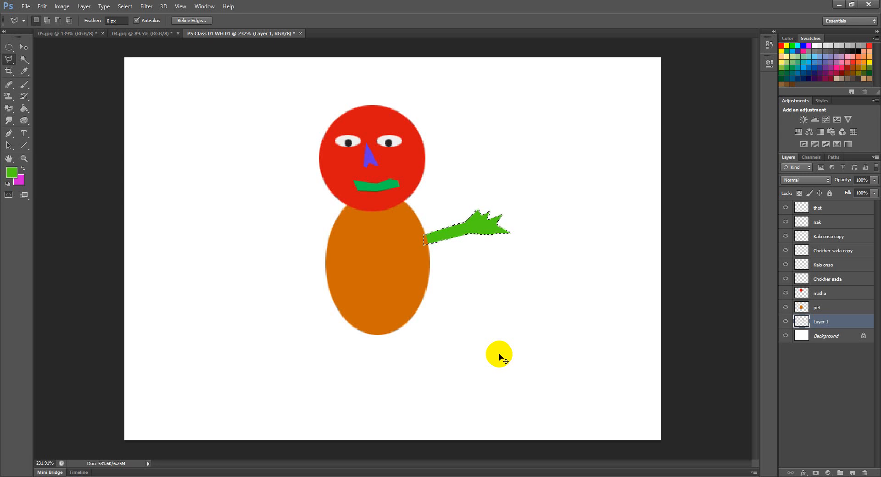
key(ctrl+d)
Duplicate the green arm layer and rename the original Layer 1 as hat.
key(ctrl+j)
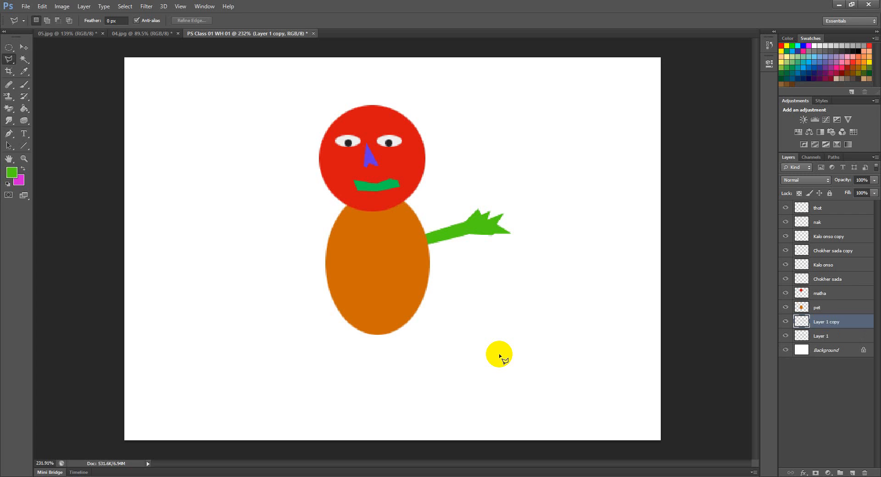
double_click(820, 336)
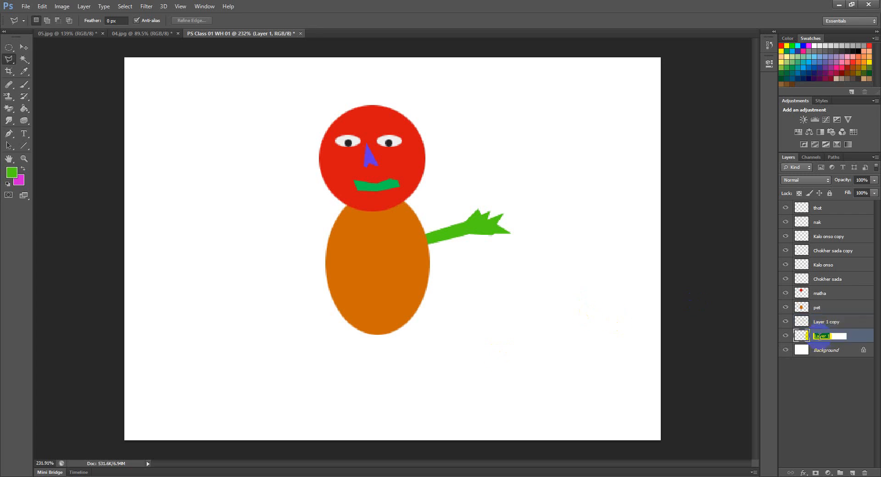
text(hat)
click(863, 337)
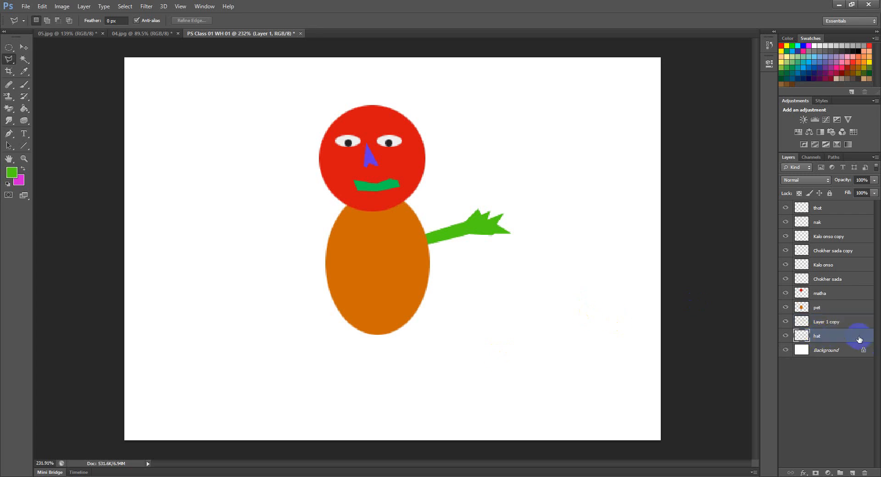
Rename the duplicated arm layer, Layer 1 copy, as hat copy.
double_click(819, 322)
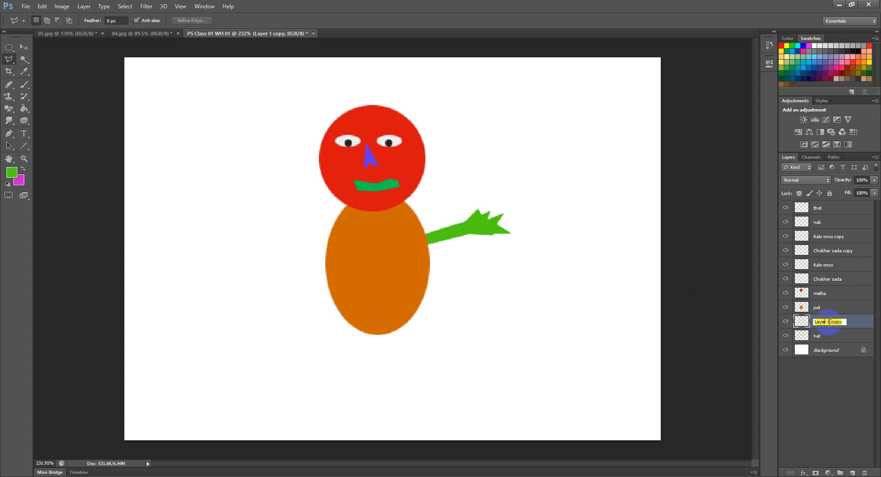
drag(830, 322, 811, 326)
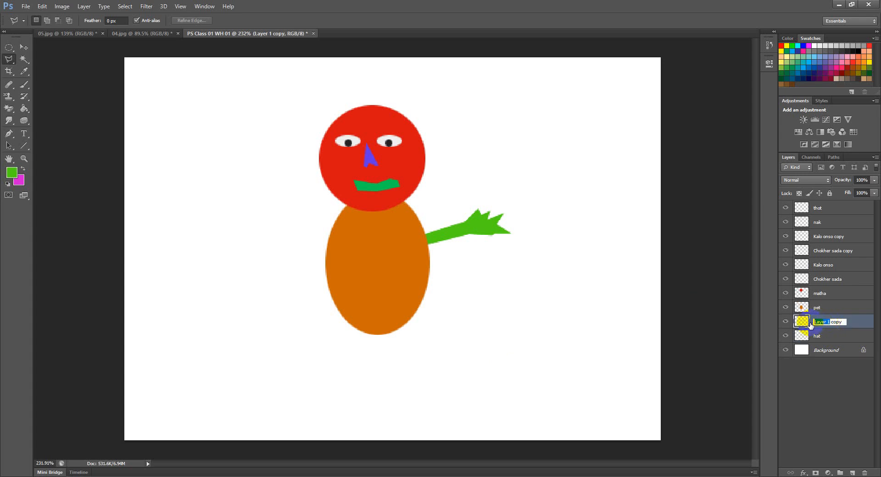
text(hat)
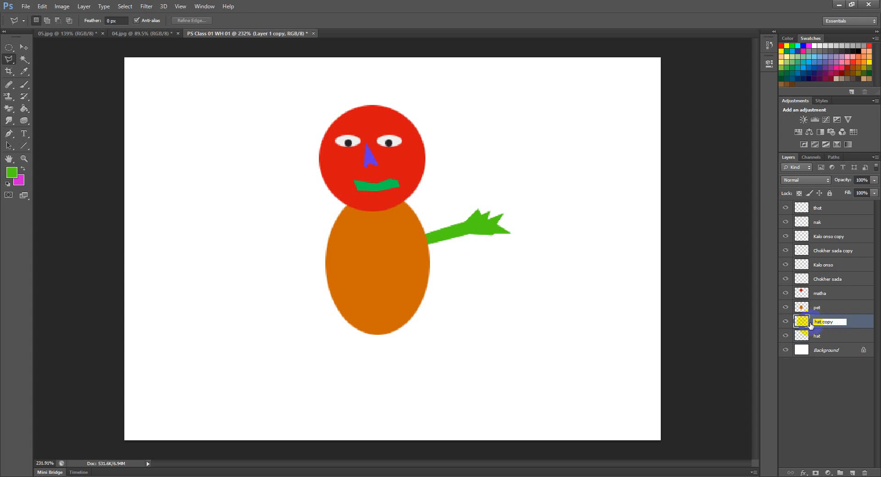
click(860, 322)
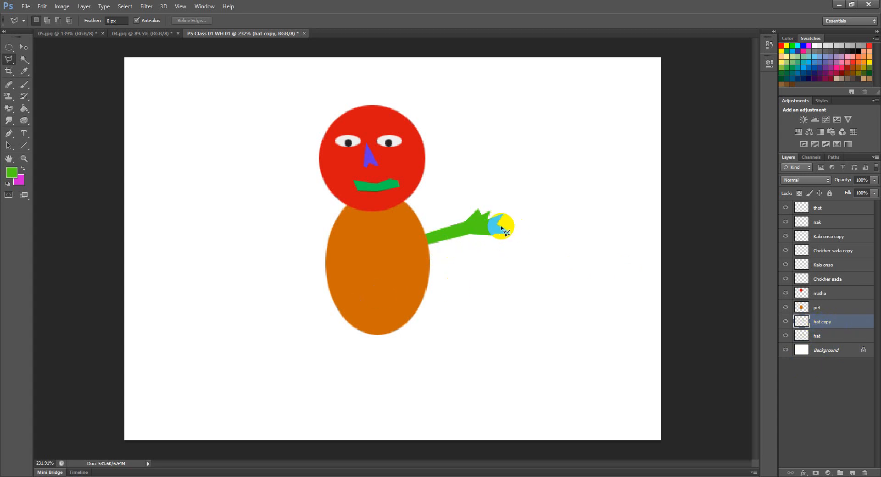
Toggle the visibility of the hat copy layer to compare it with the original arm beneath.
click(786, 322)
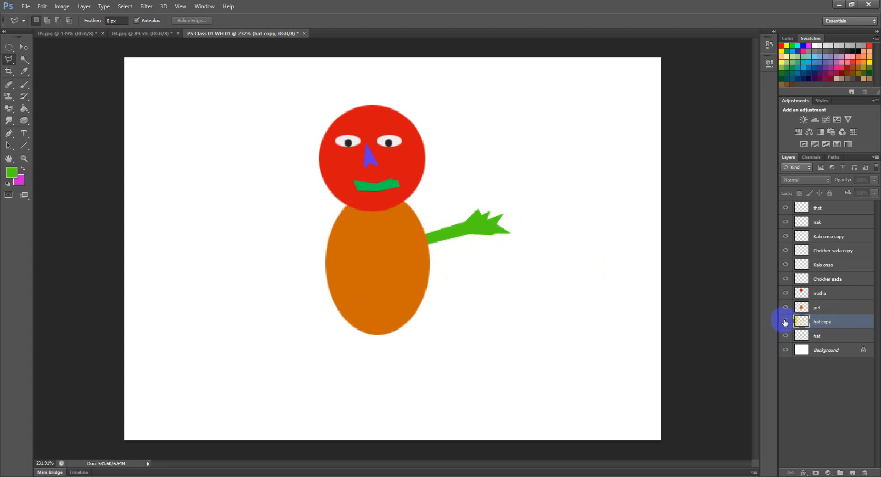
click(785, 322)
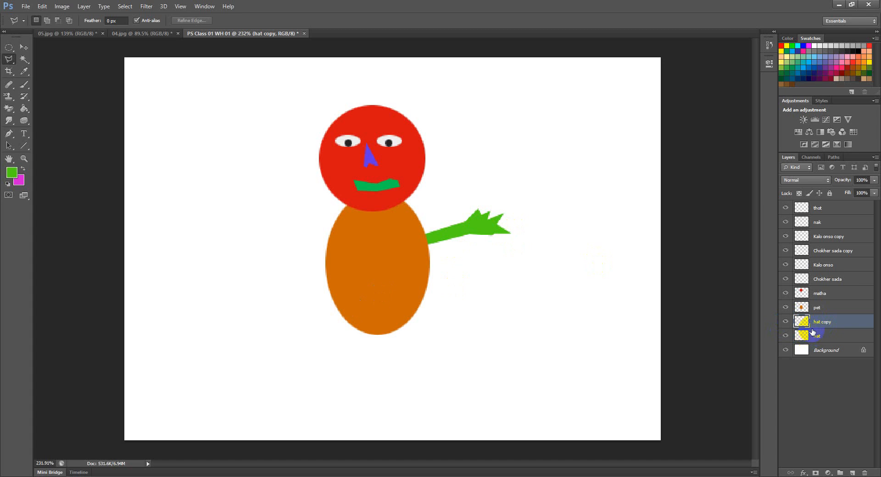
drag(816, 340, 796, 332)
Flip the hat copy arm horizontally and move it to the opposite side of the orange body.
key(ctrl+t)
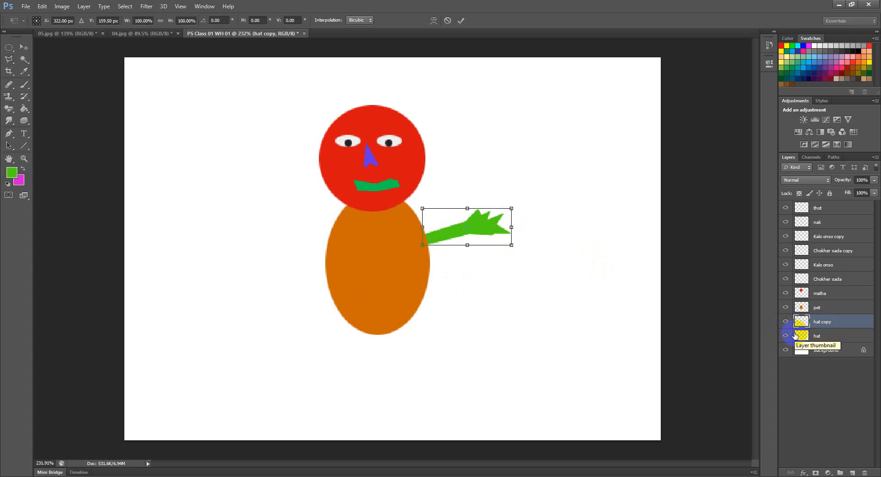
right_click(483, 233)
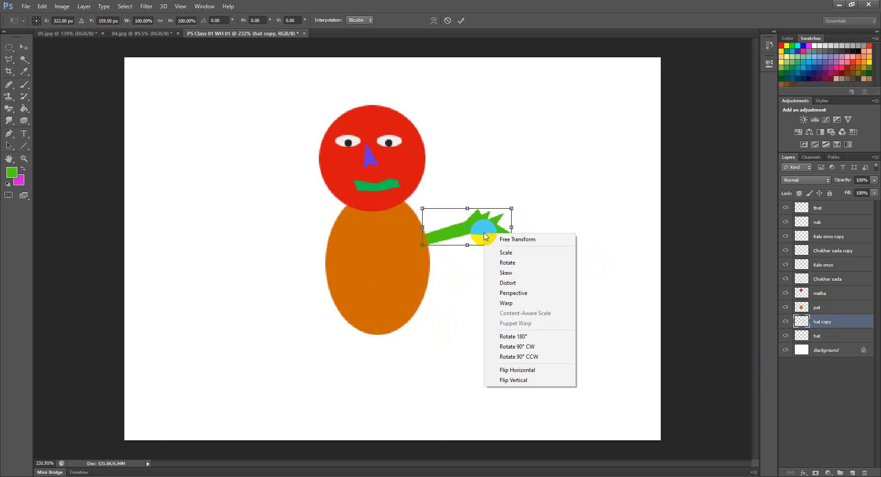
click(518, 369)
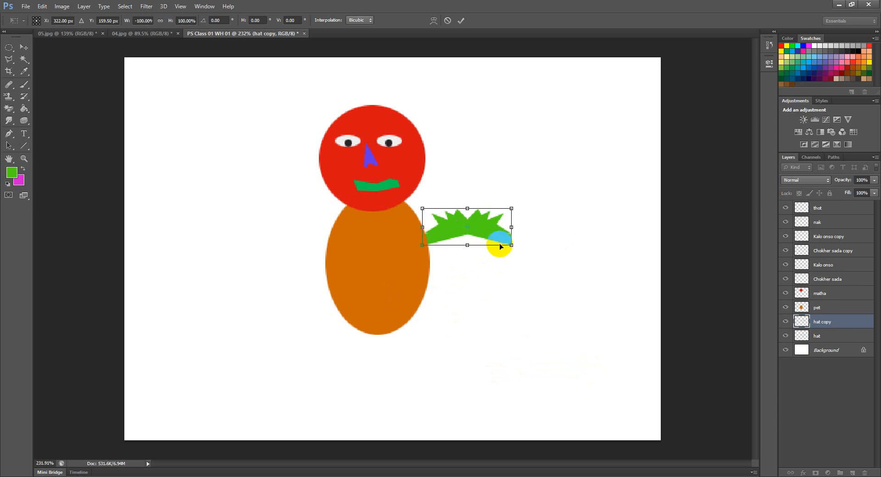
mouse_move(484, 230)
mouse_down()
mouse_move(297, 240)
mouse_move(309, 241)
mouse_up()
click(461, 20)
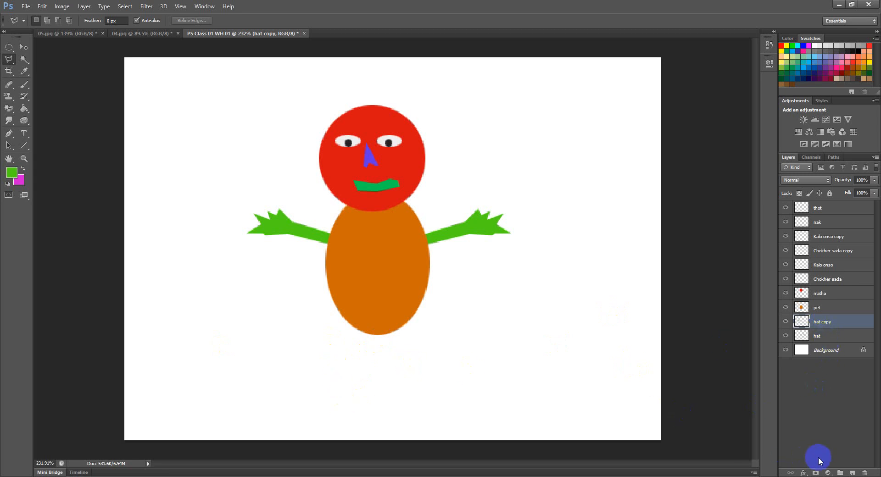
Add a new layer directly above hat copy and name it pa.
click(853, 472)
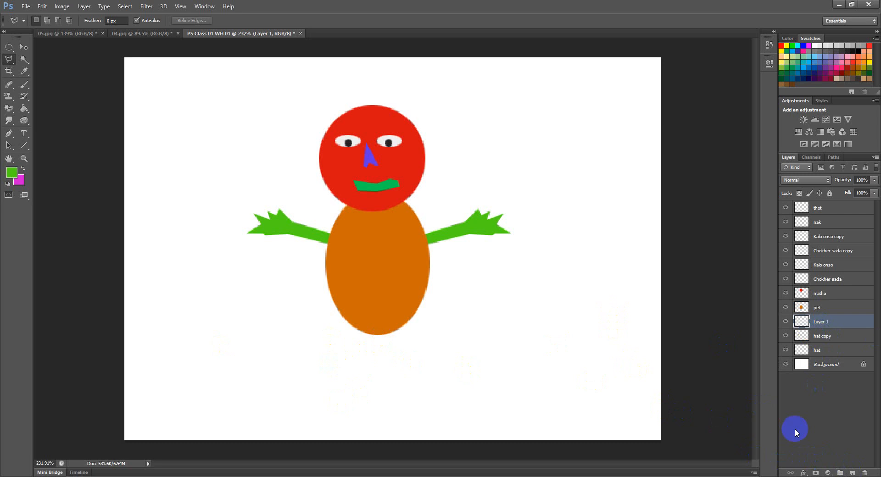
double_click(819, 322)
text(pa)
Outline a small leg below the body with the freehand Lasso, fill it with the magenta swapped into the foreground, and deselect it.
click(9, 61)
click(42, 58)
mouse_move(391, 333)
mouse_down()
mouse_move(397, 367)
mouse_move(411, 363)
mouse_move(390, 324)
mouse_up()
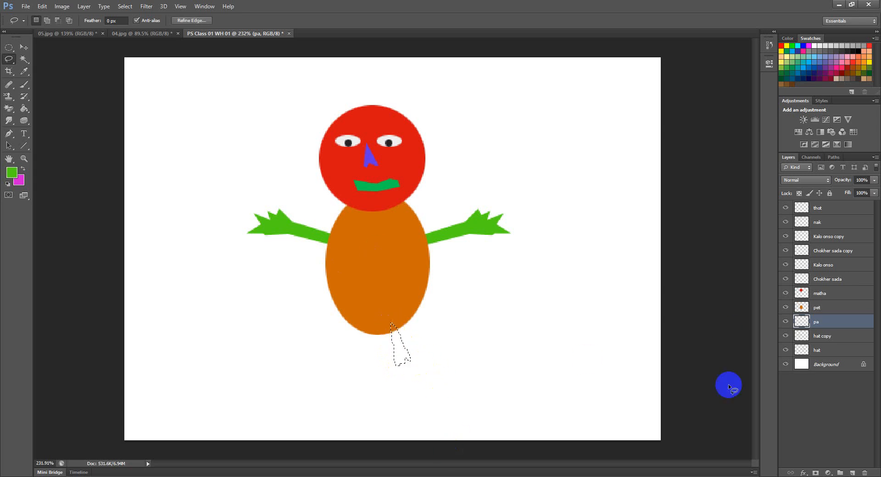
click(22, 168)
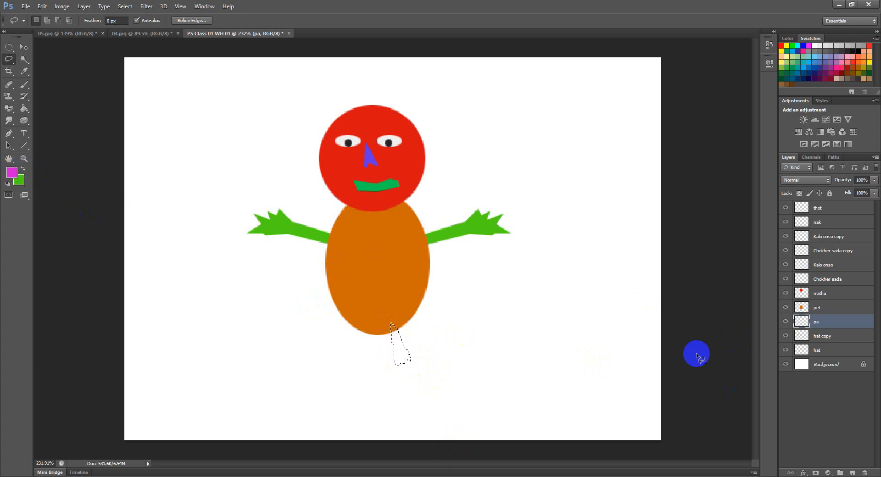
key(alt+BackSpace)
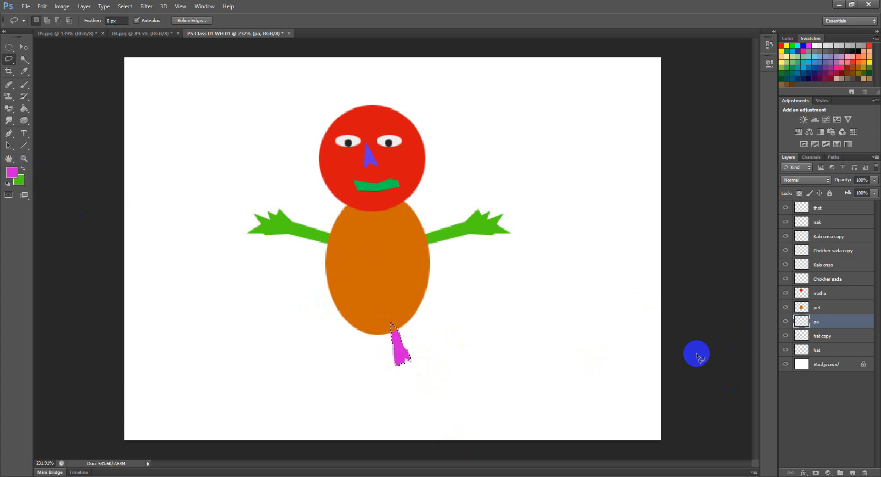
key(ctrl+d)
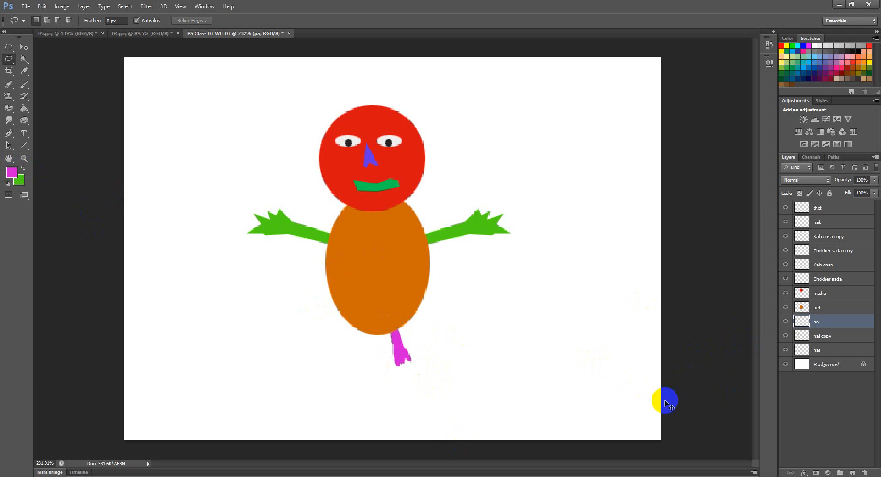
key(ctrl+t)
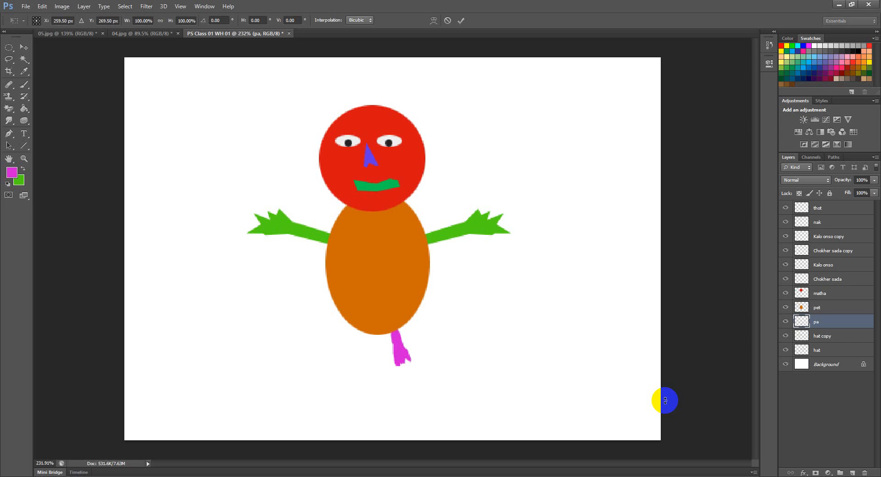
right_click(404, 358)
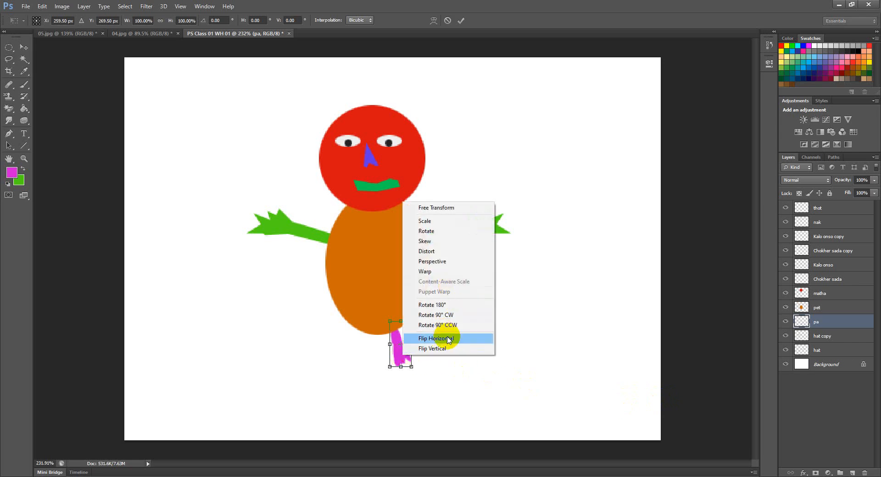
click(557, 224)
click(459, 23)
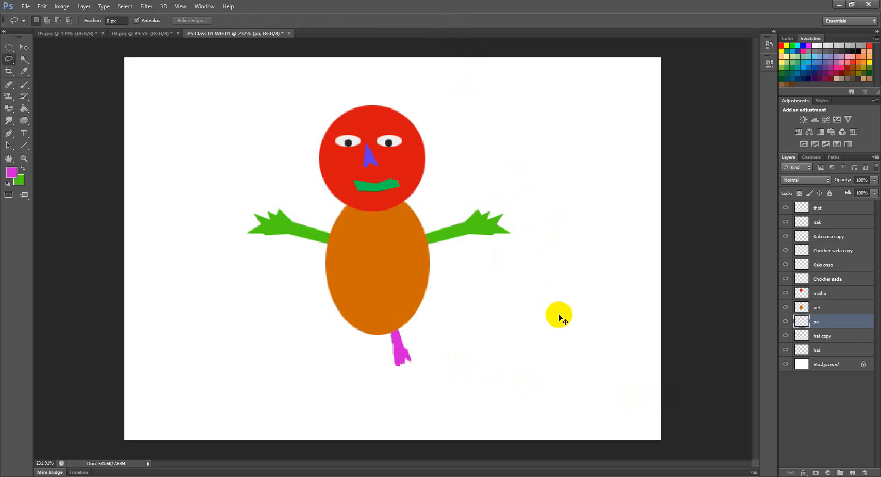
Duplicate the pa layer, flip the copied leg horizontally and place it beside the first leg under the body.
key(ctrl+j)
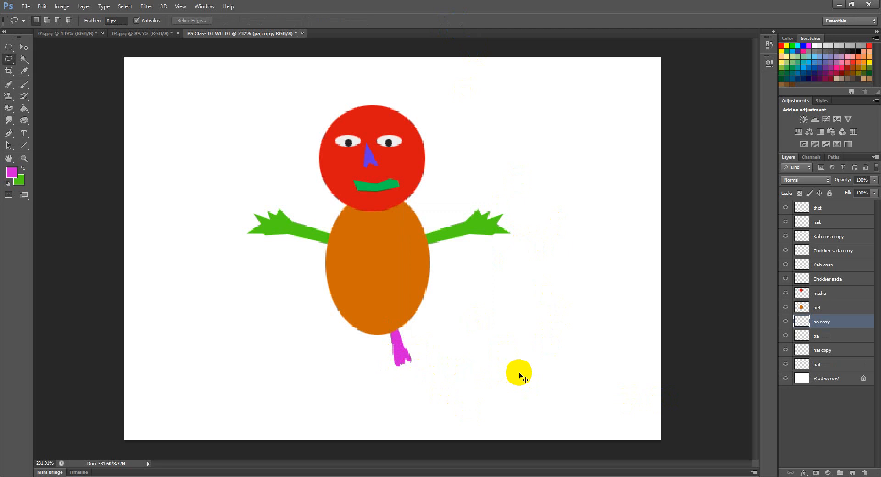
key(ctrl+t)
right_click(407, 344)
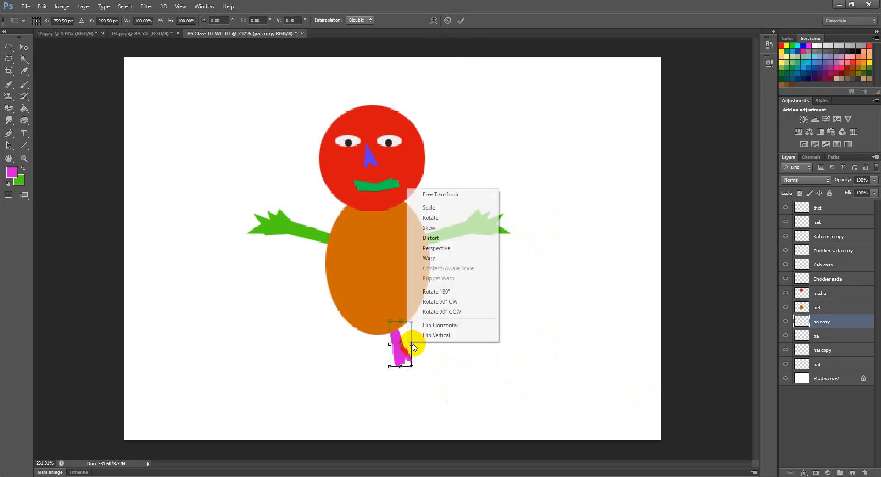
click(440, 325)
drag(397, 357, 352, 358)
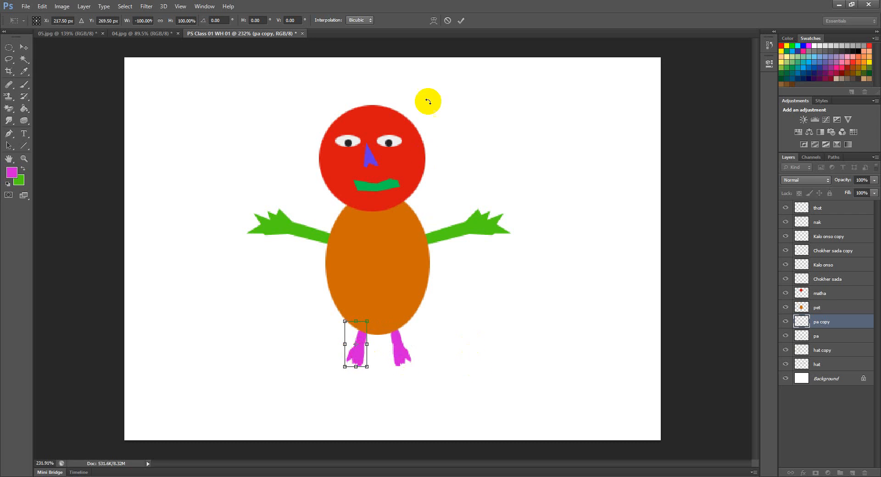
click(461, 21)
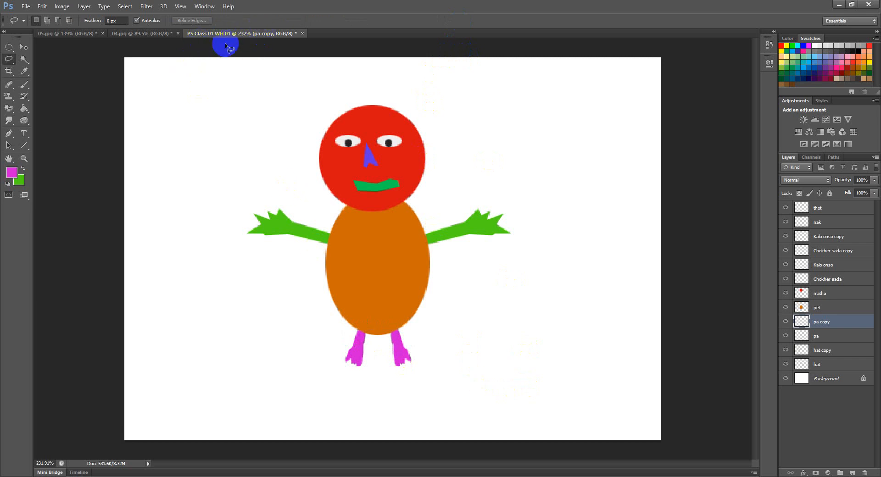
Save the layered document as PS Class 01 WH 01.psd with Maximize Compatibility off.
click(27, 7)
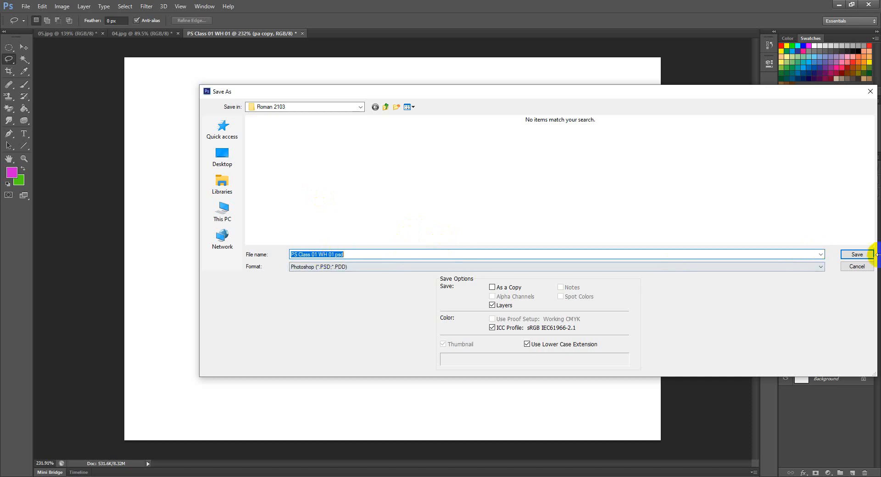
click(861, 258)
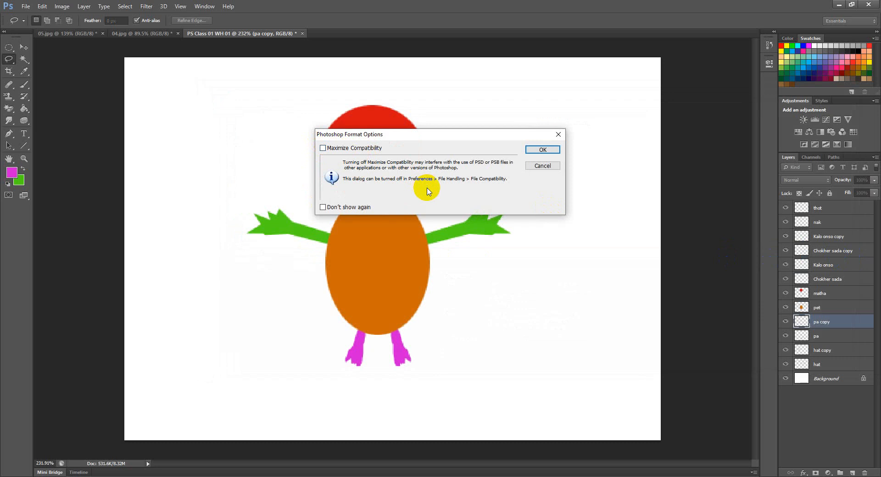
click(532, 150)
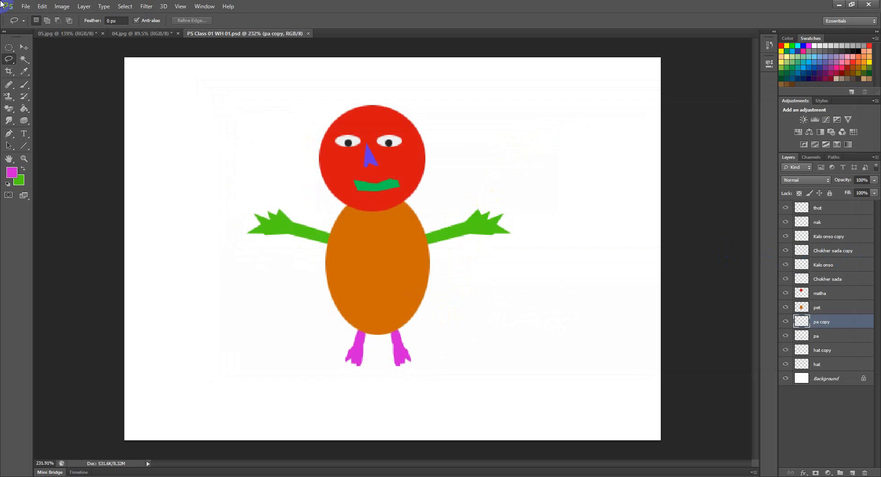
Save a JPEG copy as PS Class 01 WH 01.jpg at Maximum quality 12 with the Baseline ("Standard") format option.
click(26, 7)
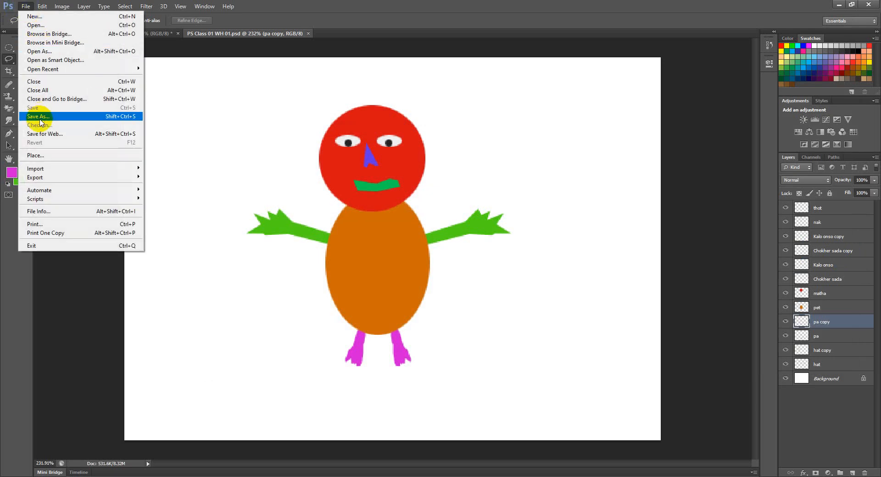
click(54, 117)
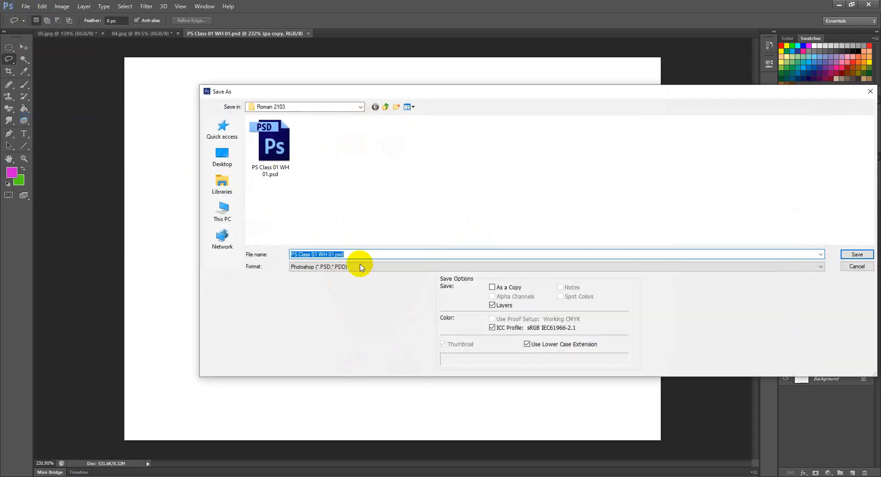
click(360, 266)
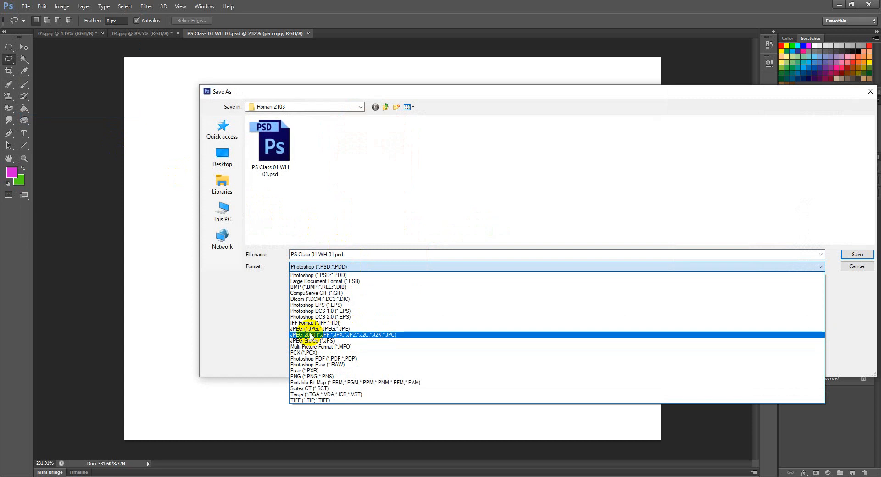
click(312, 329)
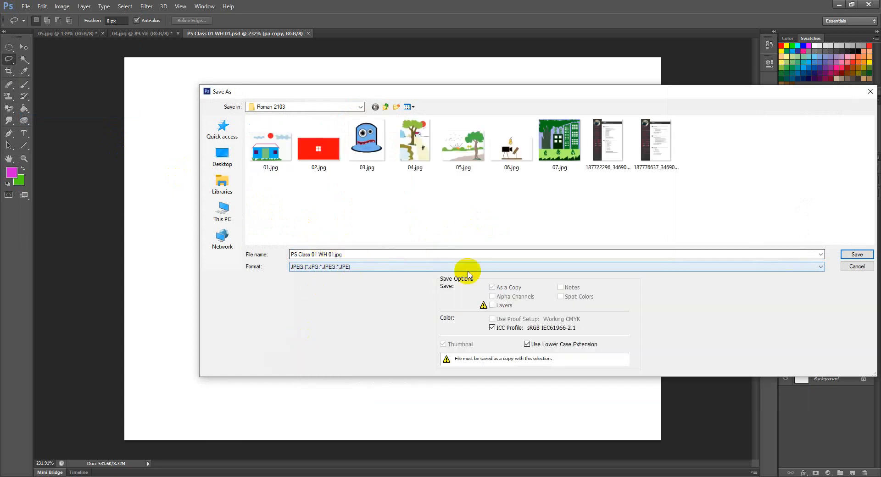
click(857, 255)
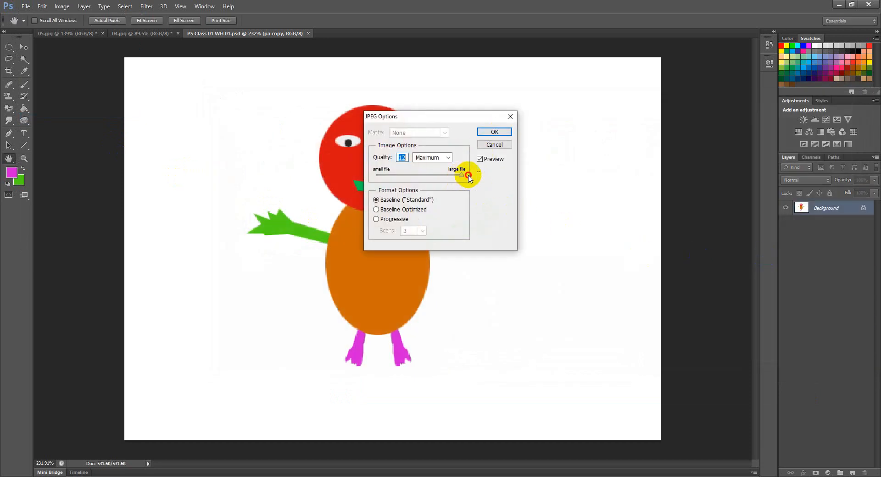
click(490, 136)
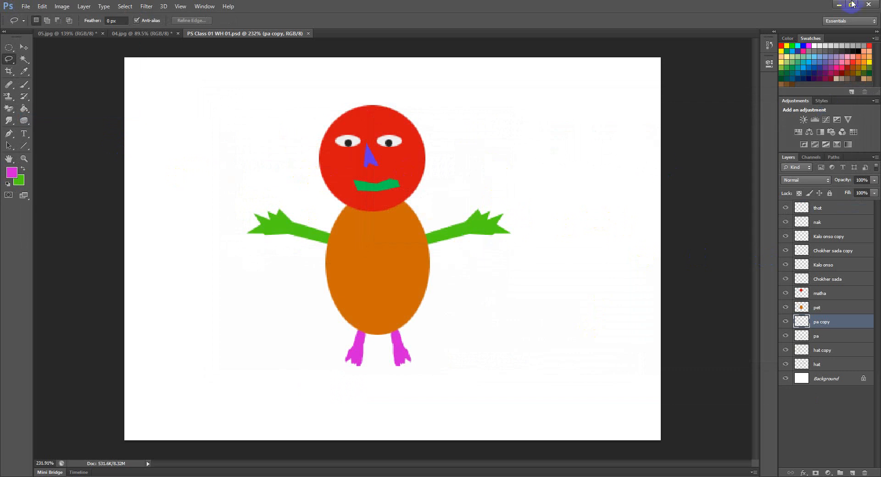
Minimise Photoshop, close the browser page with the Photoshop CC image, and minimise the browser and folder windows to reach the desktop.
click(838, 5)
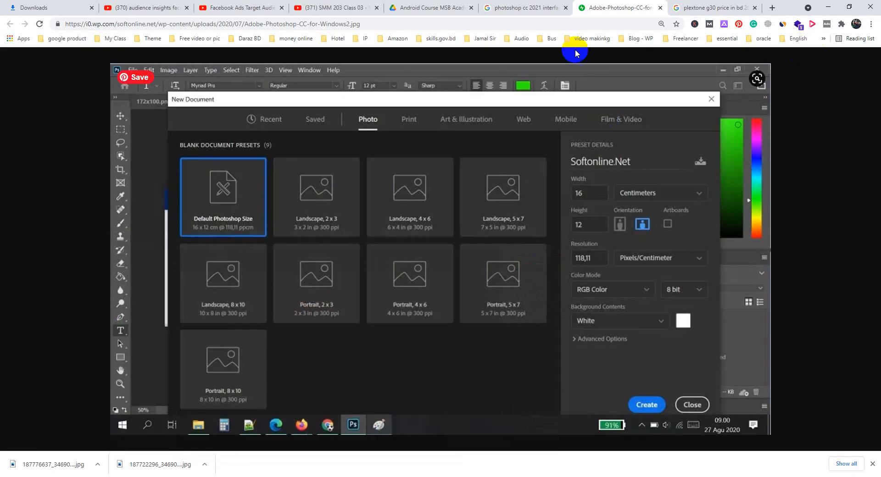
click(659, 8)
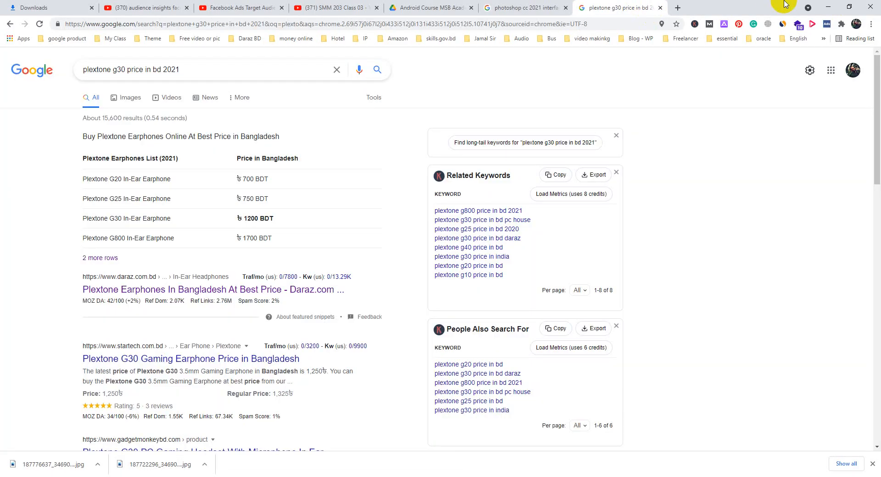
click(828, 6)
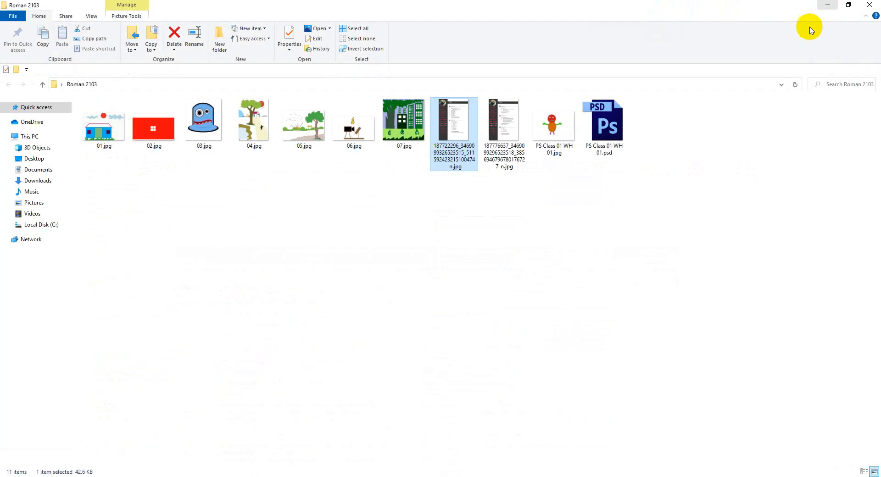
click(827, 7)
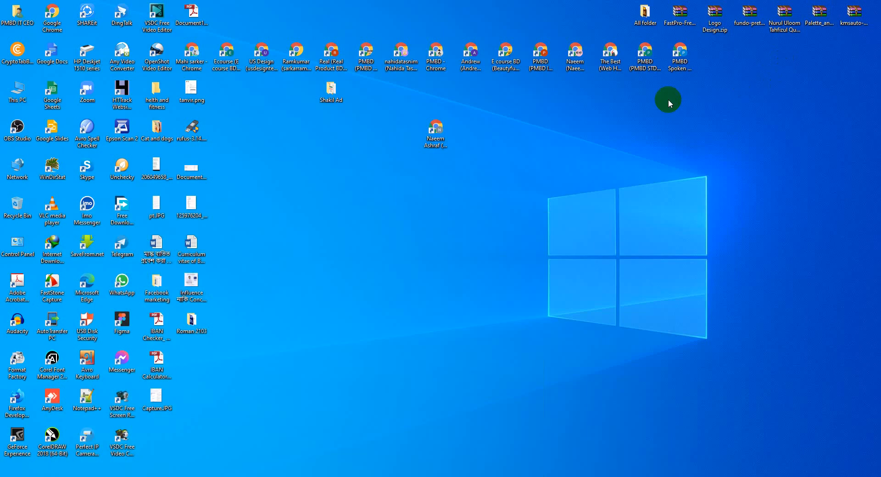
Open a maximised Chrome window from the desktop profile shortcut below the main icon rows and go to Google Drive's Graphic Design folder.
double_click(437, 144)
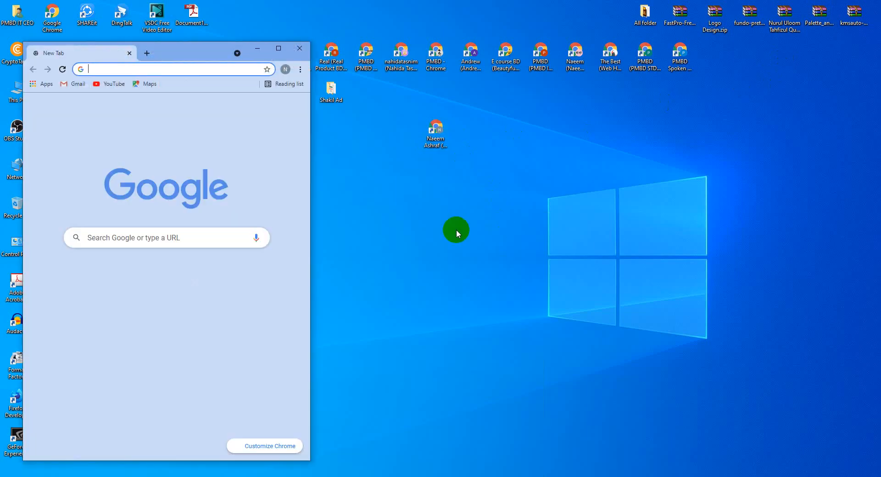
click(278, 49)
click(843, 63)
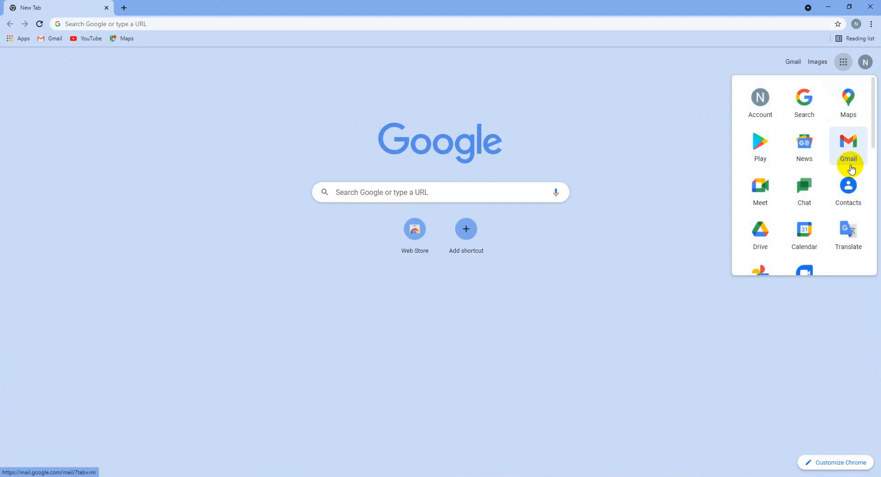
click(768, 233)
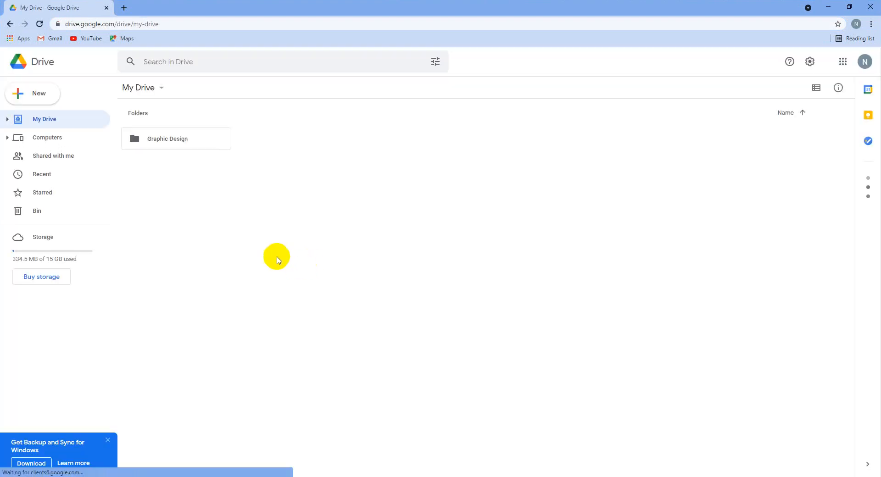
double_click(199, 140)
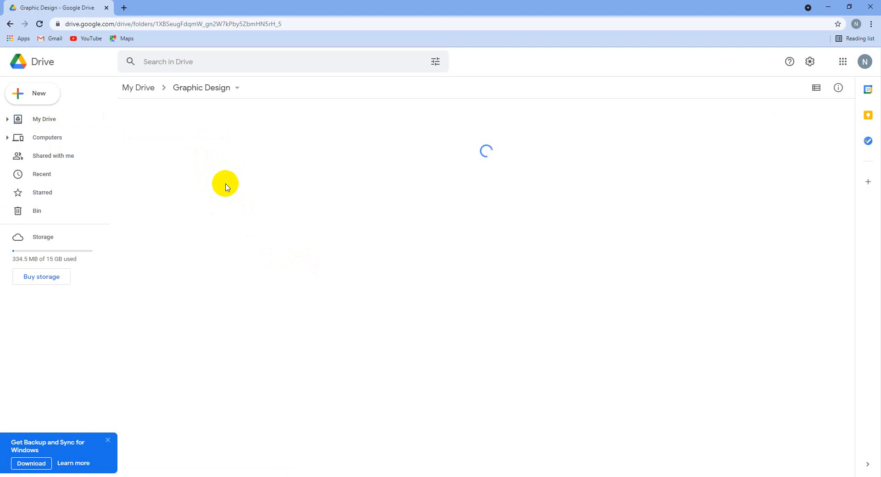
Create a folder named PS Class 01 WH 01 inside the Graphic Design folder in Drive.
right_click(260, 195)
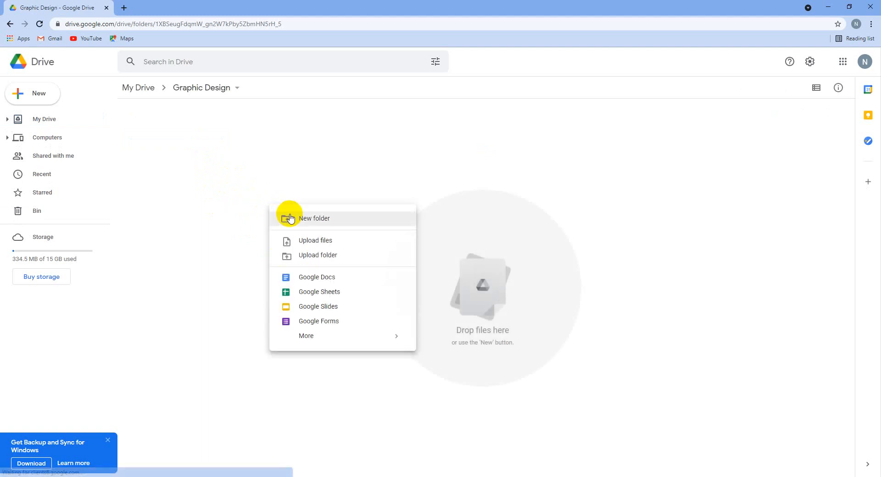
click(321, 224)
text(PS Class 01 WH 01)
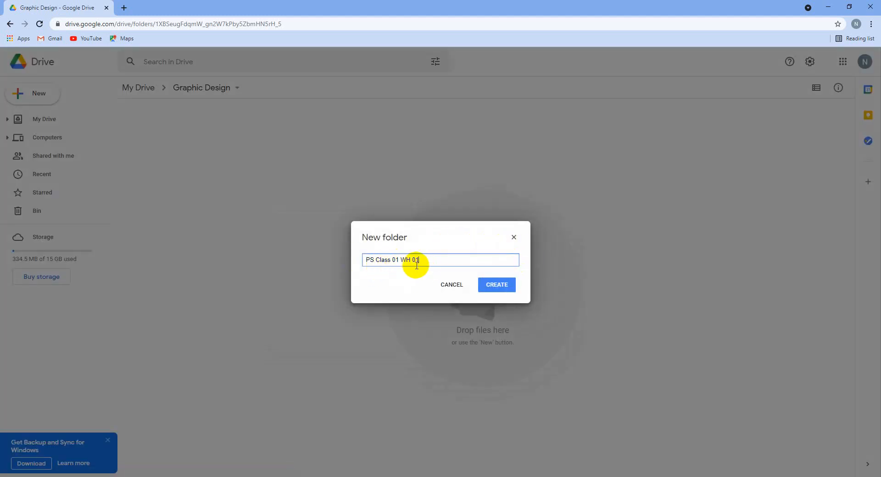
click(483, 288)
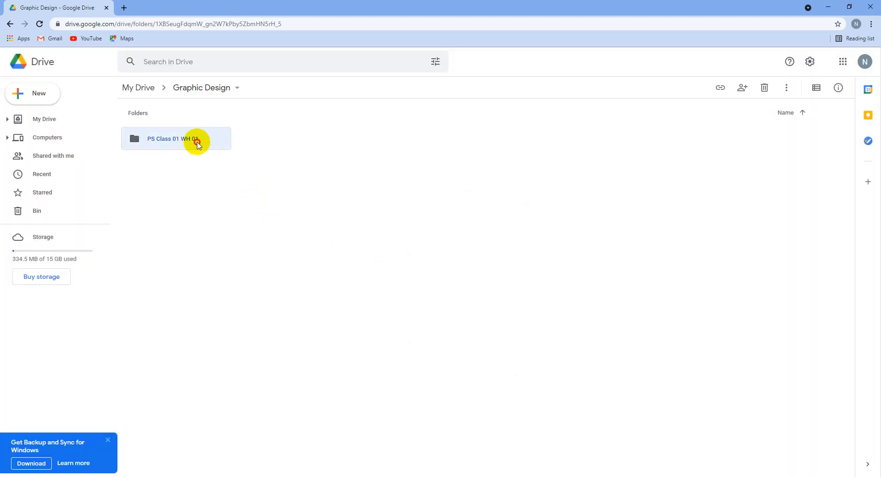
Upload PS Class 01 WH 01.jpg and PS Class 01 WH 01.psd from the desktop's Roman 2103 folder into the PS Class 01 WH 01 Drive folder.
double_click(198, 144)
right_click(236, 182)
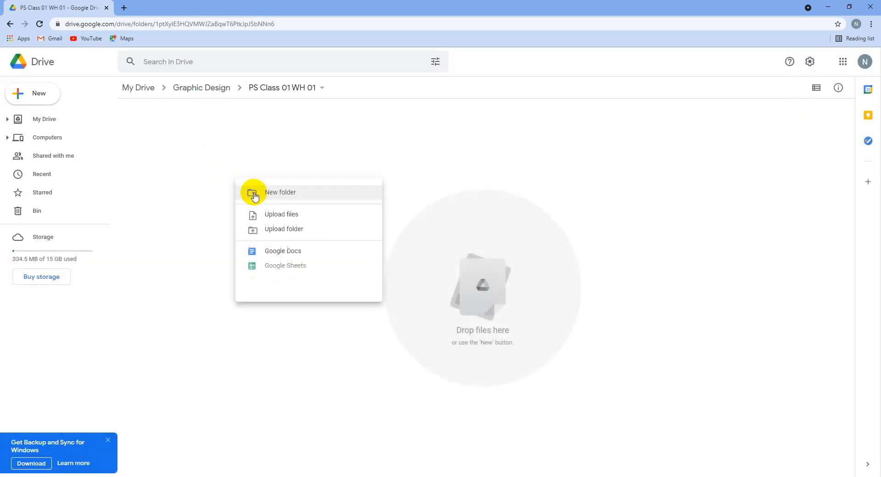
click(288, 215)
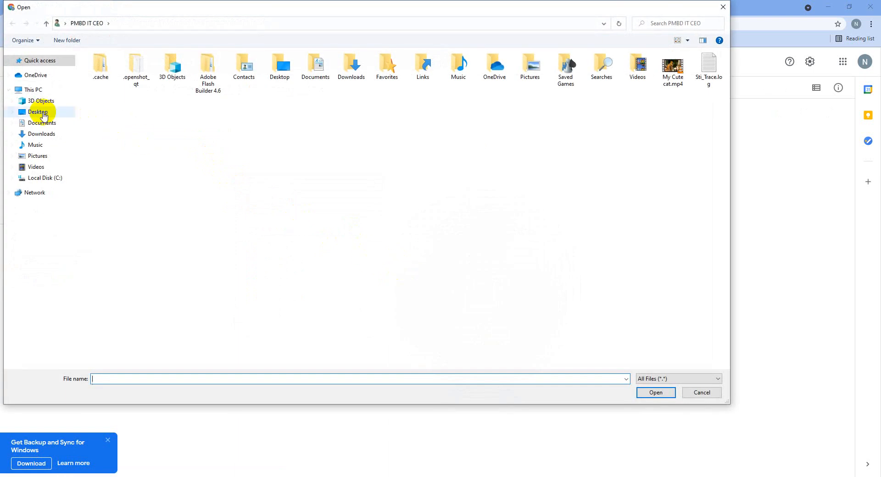
click(42, 114)
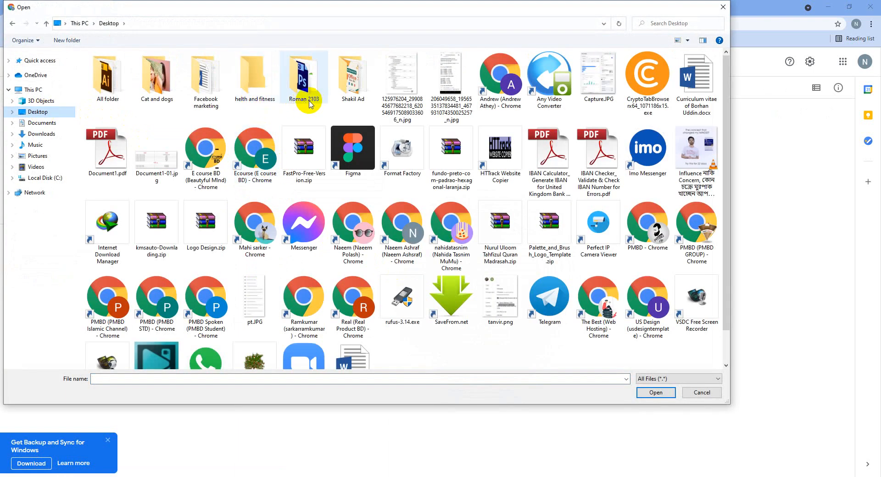
double_click(311, 104)
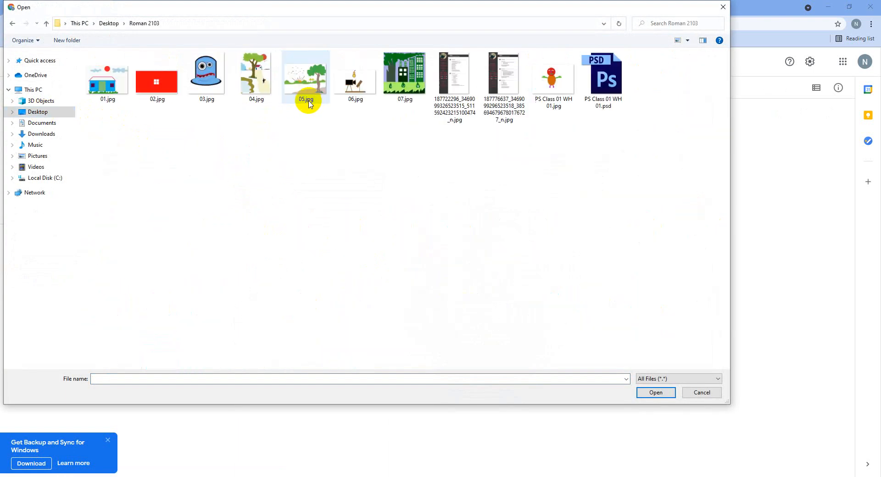
click(559, 97)
ctrl+click(616, 97)
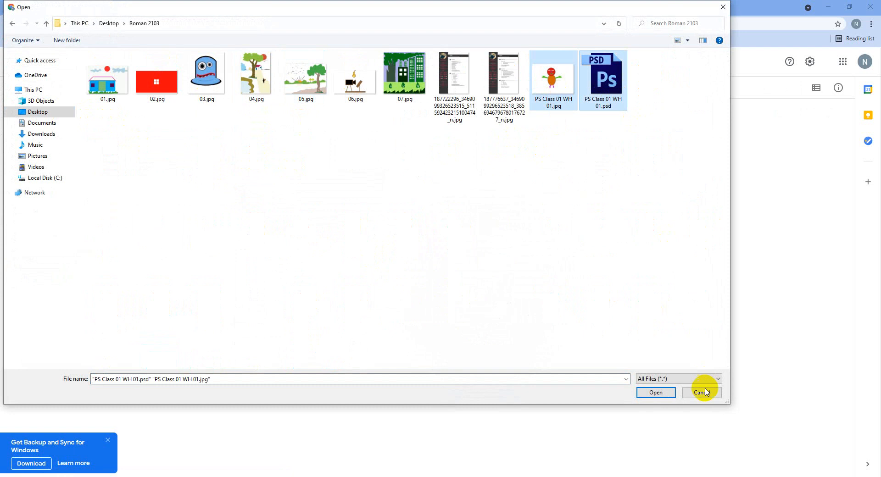
click(657, 392)
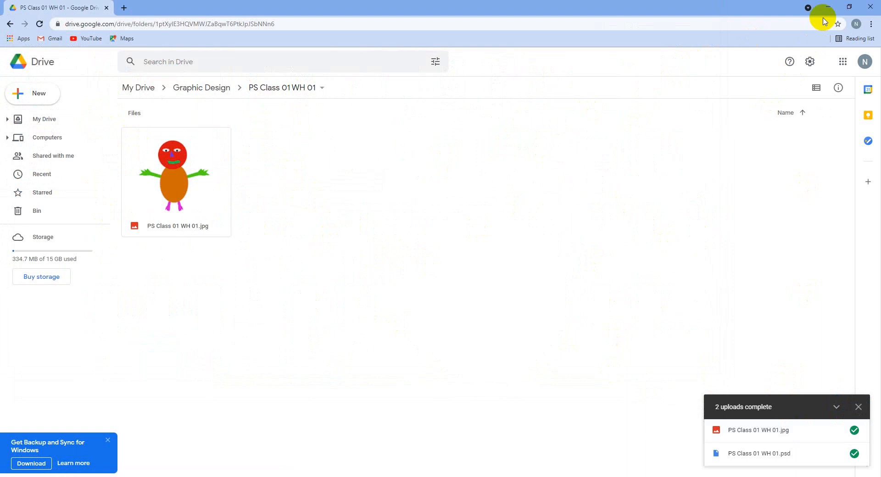
Return to the Graphic Design folder and reopen PS Class 01 WH 01 to check both uploaded files.
right_click(390, 208)
click(394, 168)
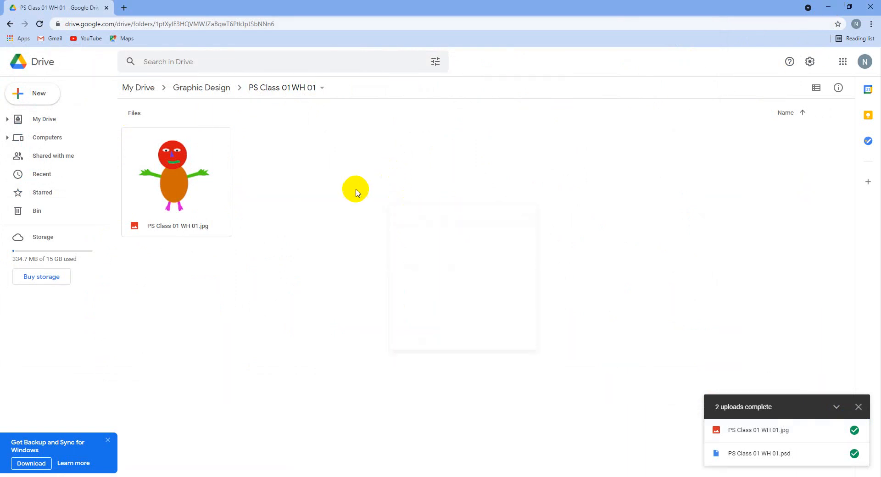
click(202, 92)
double_click(193, 138)
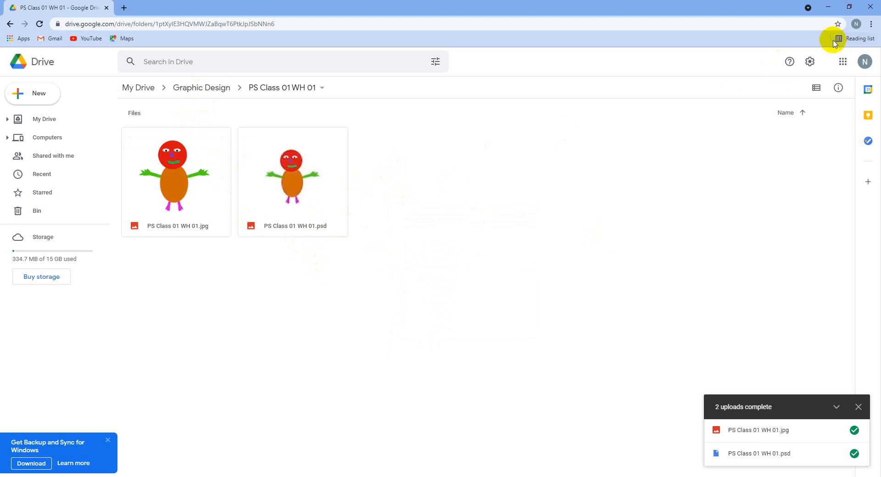
Remove the uploaded JPG and PSD from the Drive folder and delete both forever from the Bin.
drag(350, 292, 111, 163)
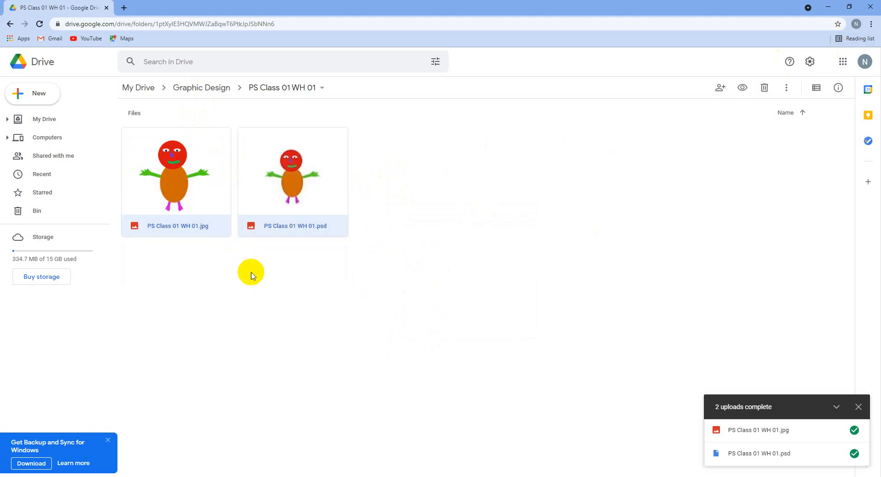
right_click(264, 234)
click(311, 399)
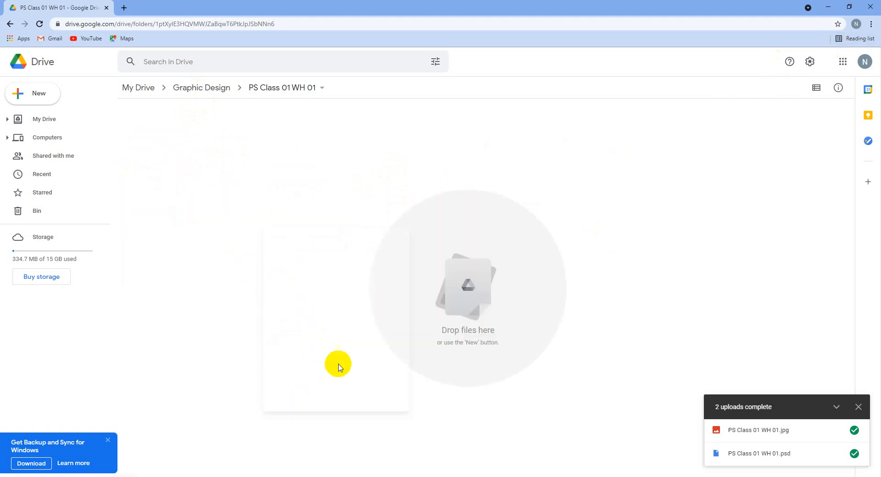
click(42, 211)
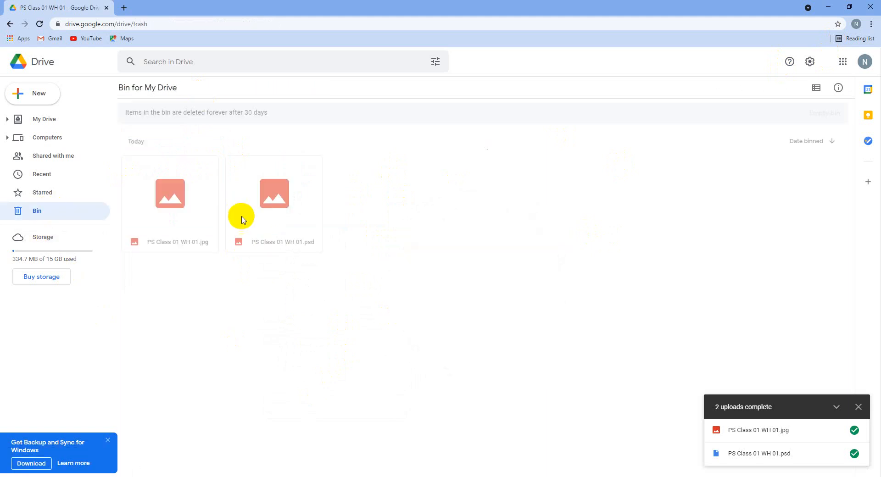
right_click(268, 239)
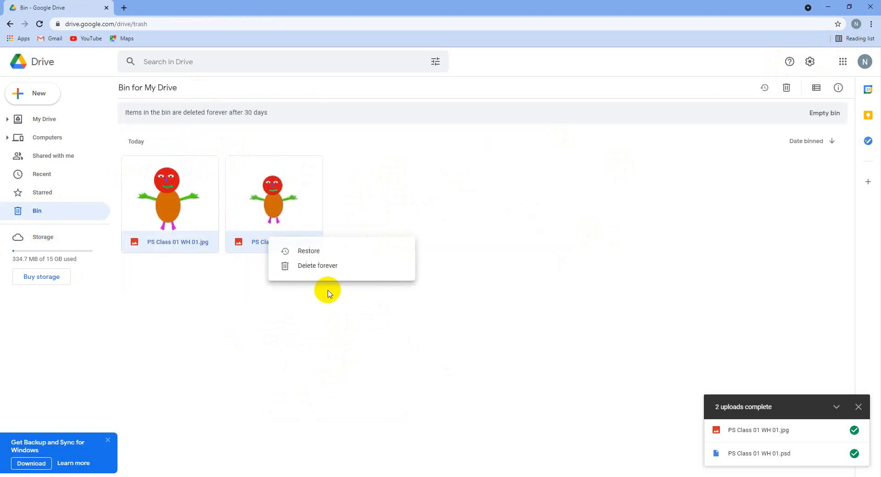
click(320, 266)
click(514, 287)
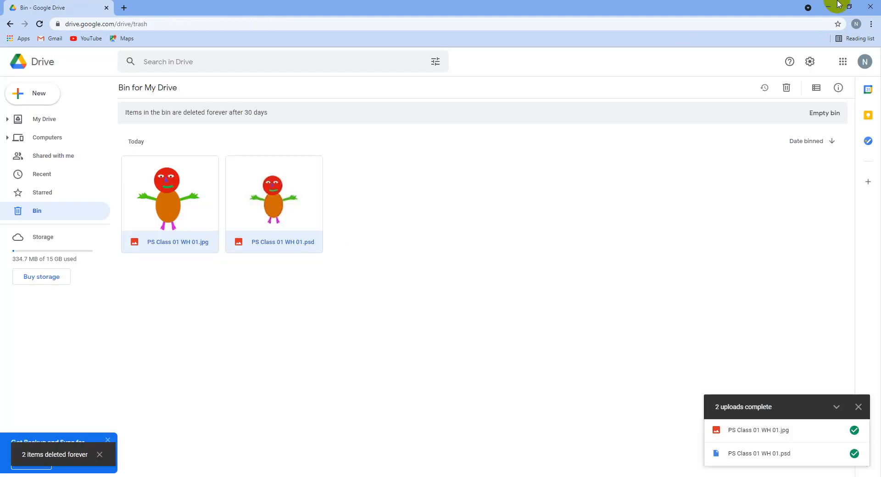
Minimise the Drive window and open the Roman 2103 folder from the desktop, leaving the other browser window minimised.
click(838, 4)
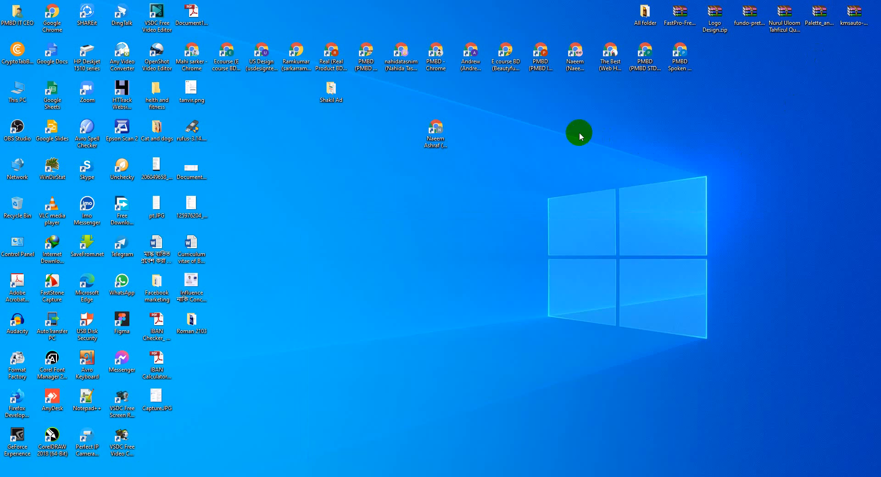
double_click(192, 321)
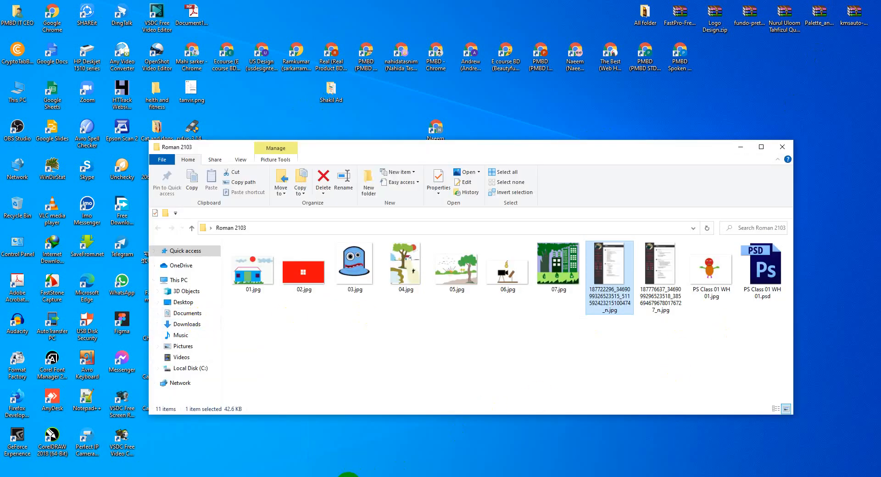
click(349, 475)
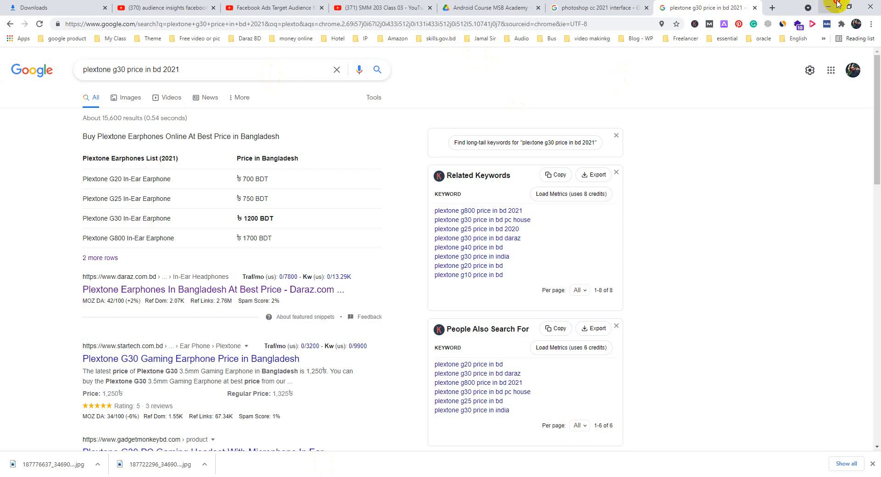
click(837, 4)
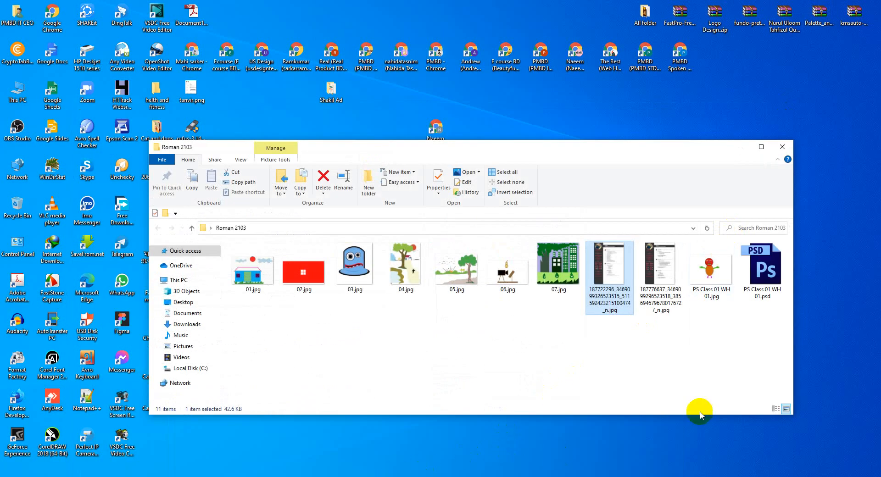
Close the Drive window showing the Bin and switch to the Drive window showing the Graphic Design folder.
click(673, 475)
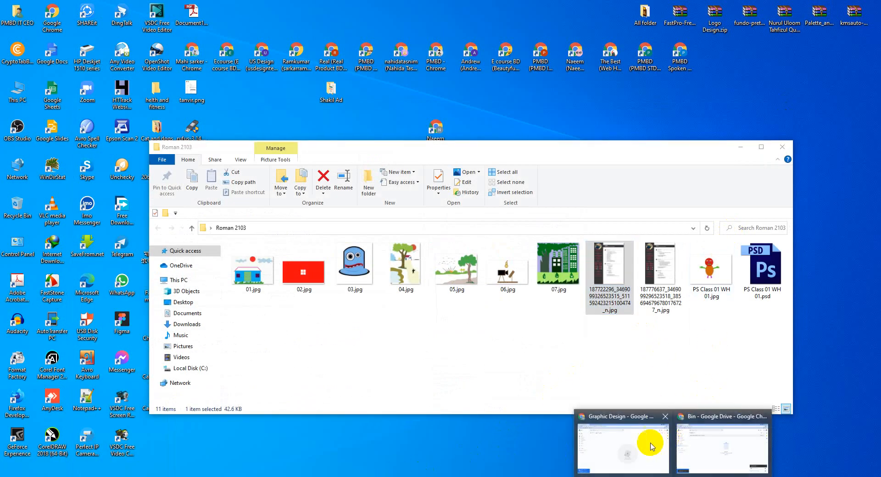
click(664, 437)
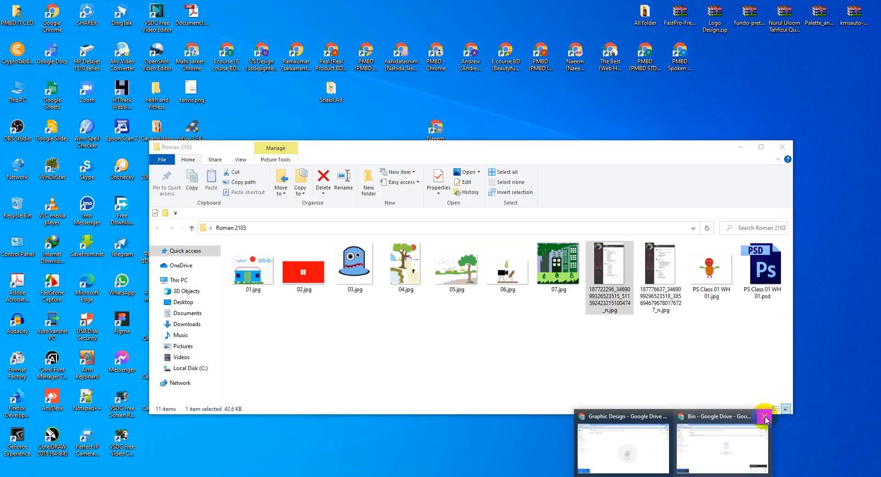
click(767, 416)
click(687, 436)
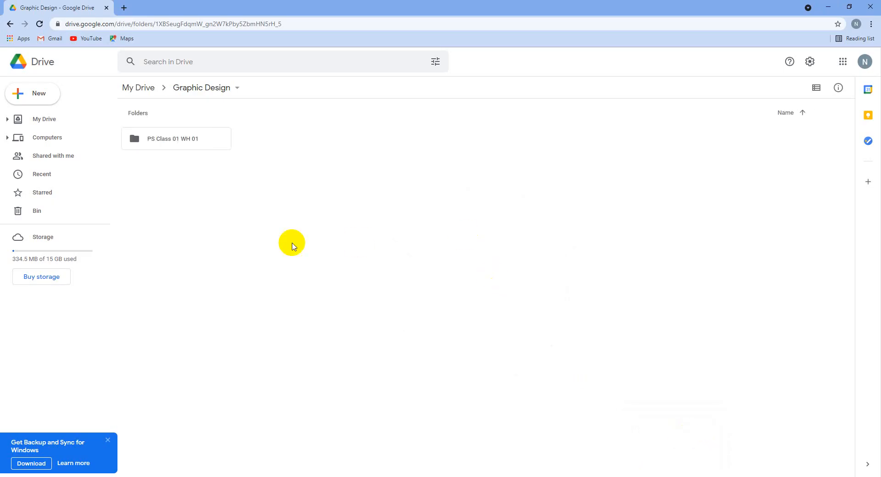
Open PS Class 01 WH 01 in Drive and upload the PS Class 01 WH 01 JPG and PSD straight from the Roman 2103 folder window.
double_click(169, 140)
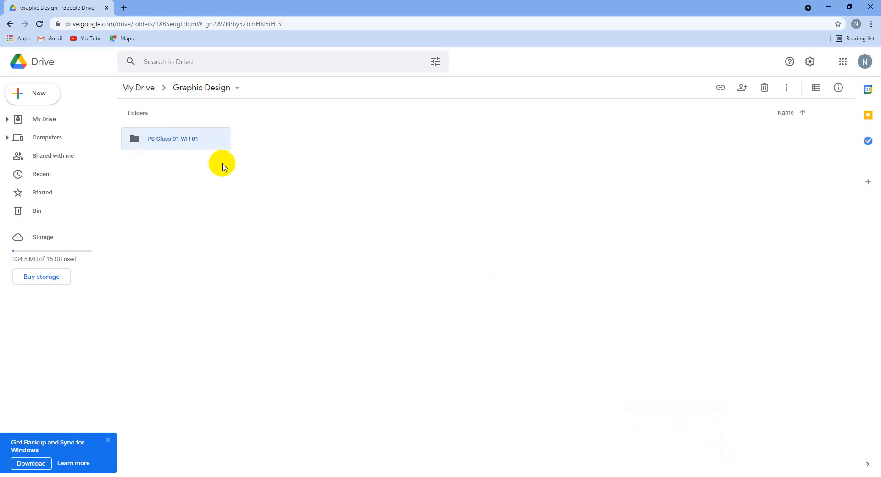
click(825, 7)
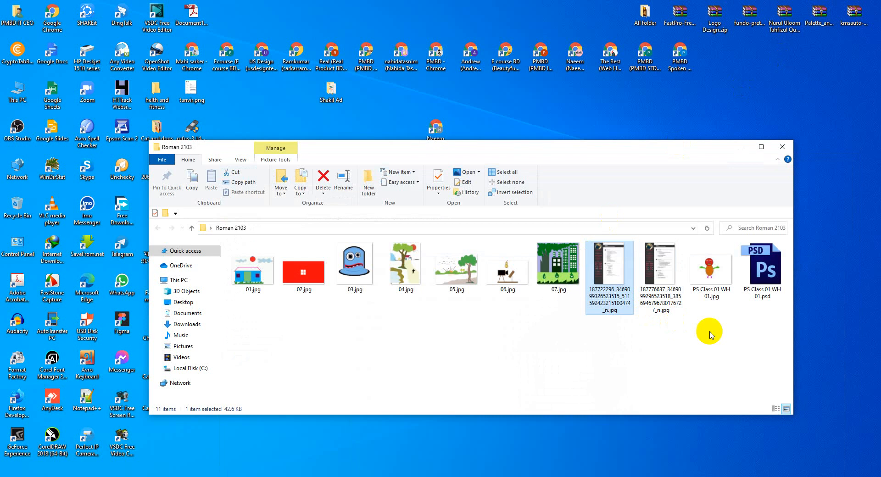
drag(757, 321, 722, 264)
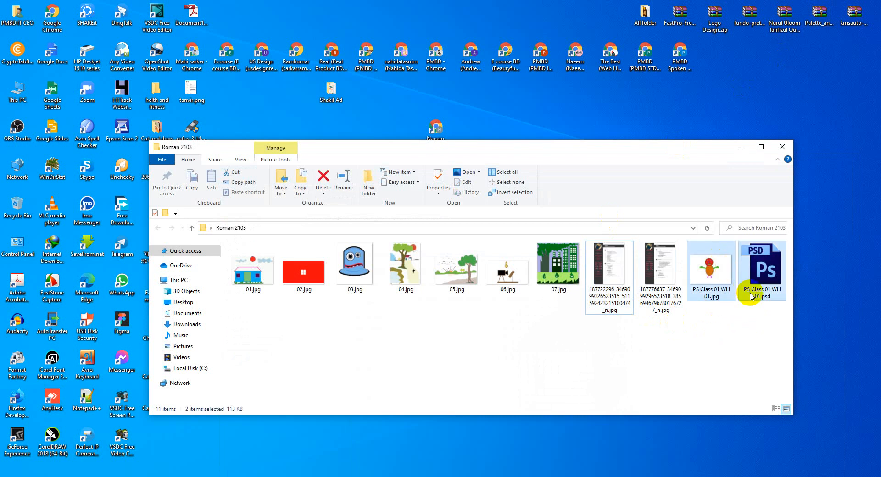
drag(751, 295, 346, 256)
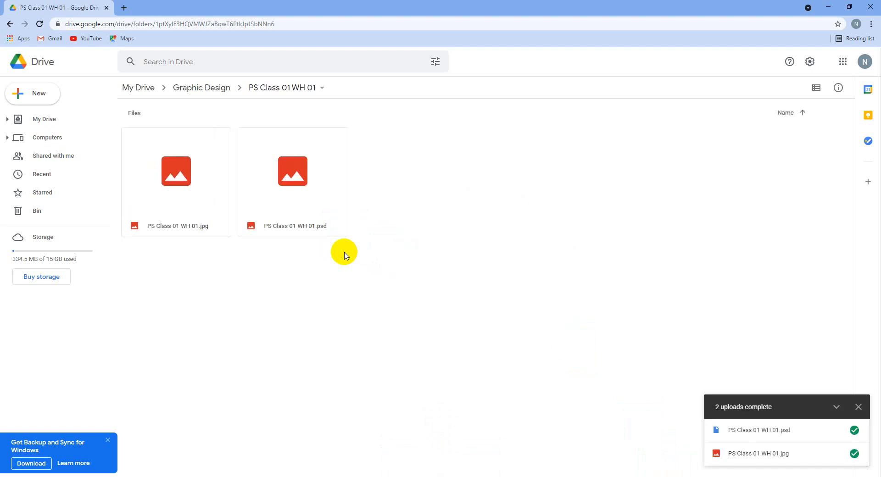
Move the two re-uploaded PS Class 01 WH 01 files to the Drive Bin and delete them forever.
drag(309, 273, 177, 186)
right_click(262, 229)
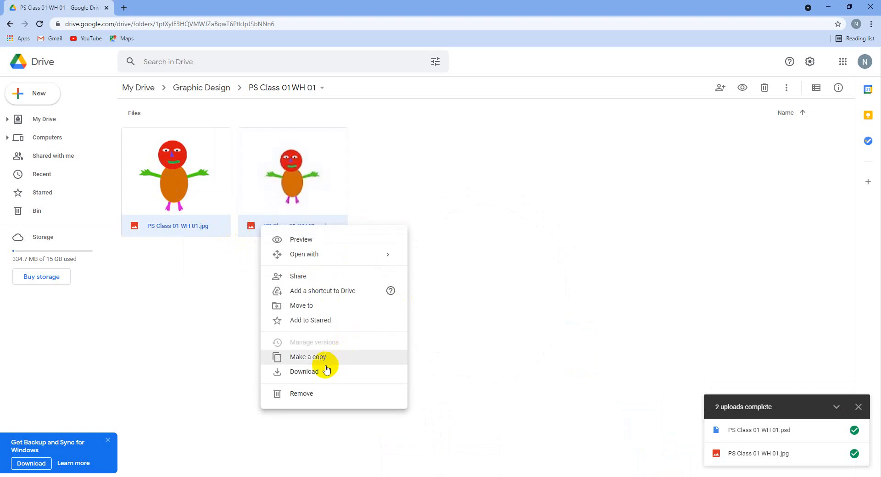
click(320, 392)
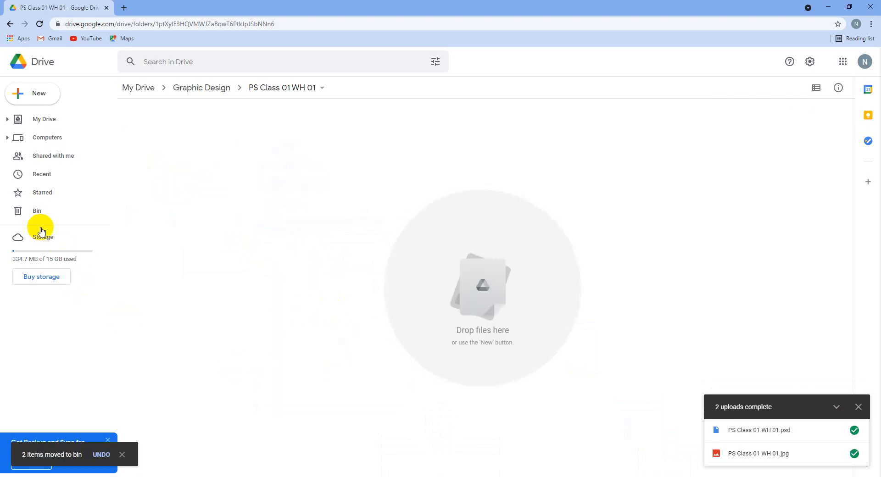
click(97, 213)
drag(264, 301, 174, 226)
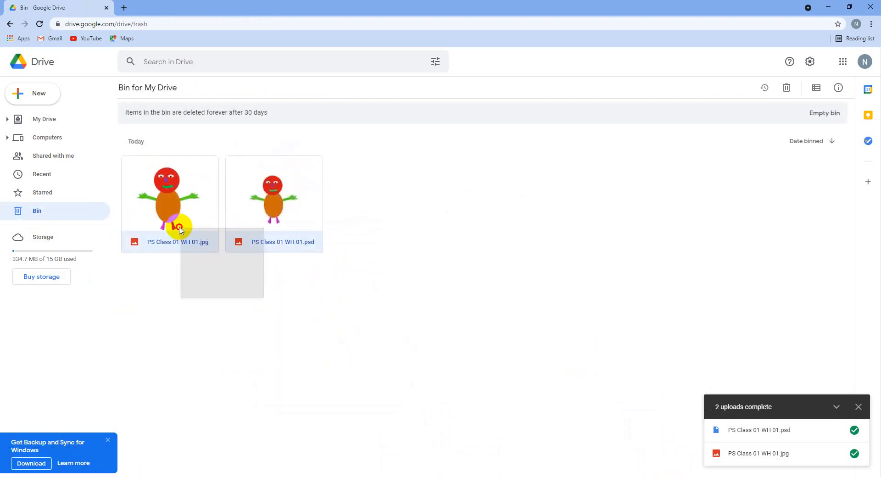
right_click(245, 243)
click(306, 276)
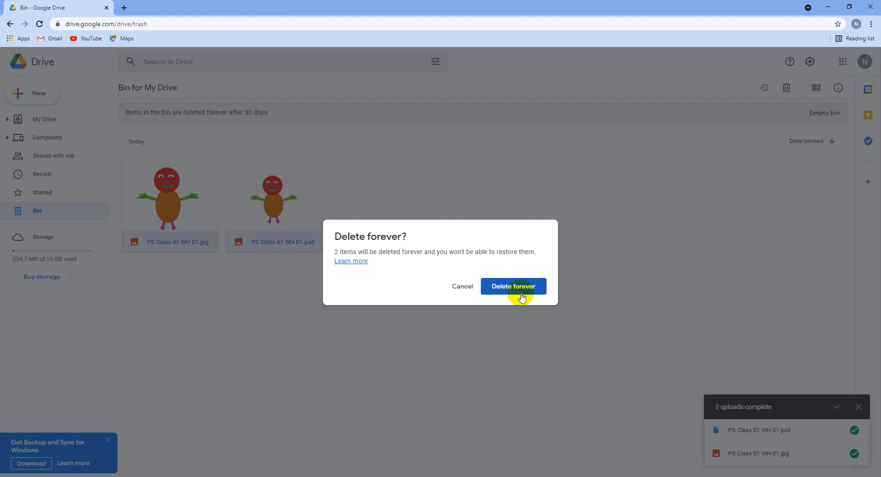
click(514, 288)
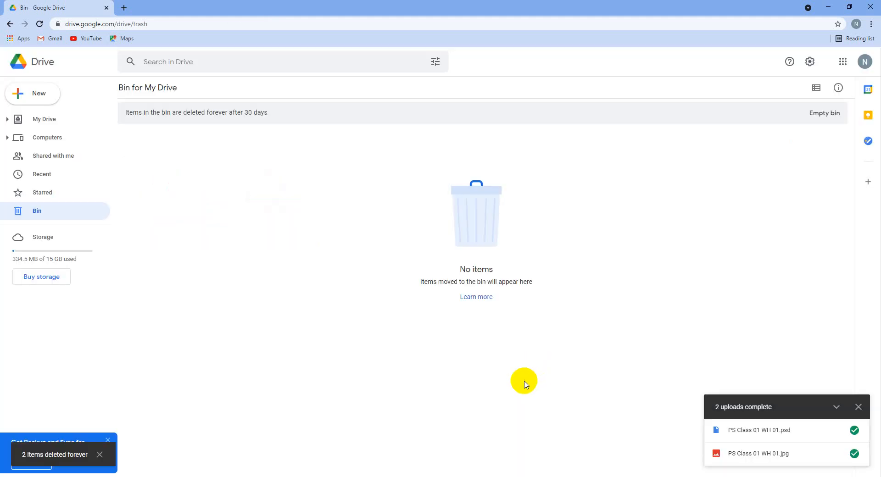
Close the Drive window and delete PS Class 01 WH 01.jpg and PS Class 01 WH 01.psd from the Roman 2103 folder.
click(871, 7)
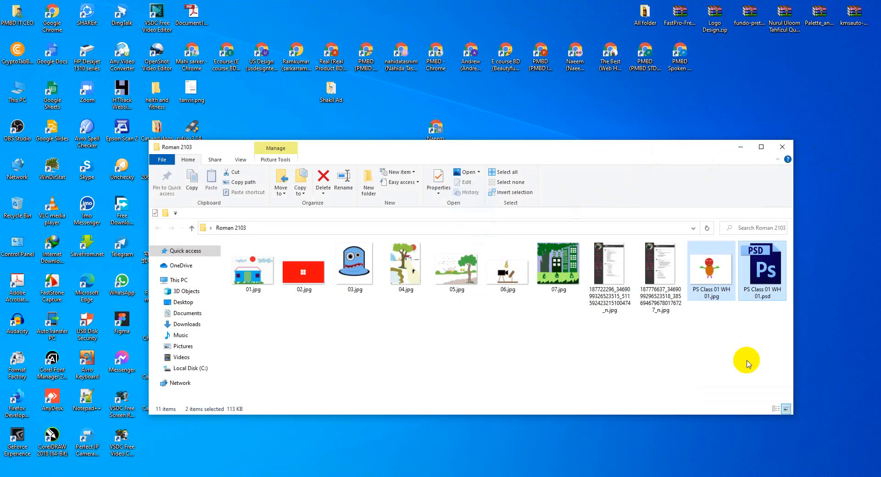
key(Delete)
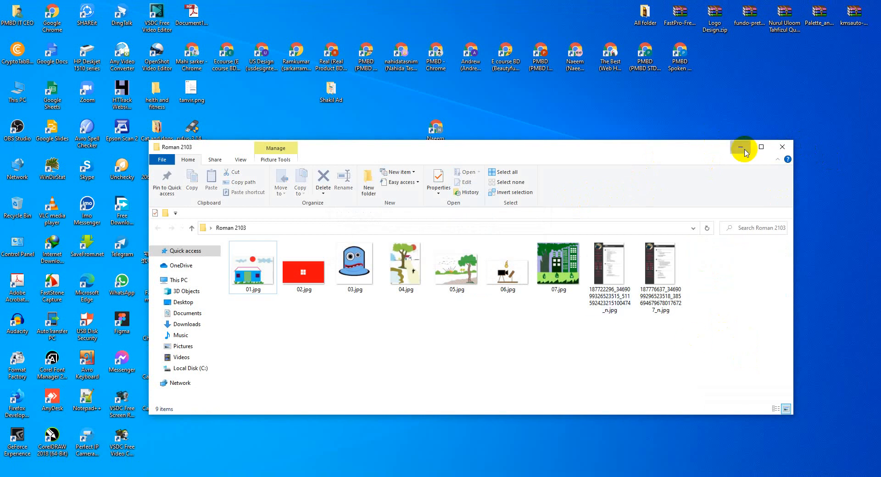
Minimise the Roman 2103 folder window and hide the desktop icons.
click(744, 151)
right_click(551, 227)
click(565, 252)
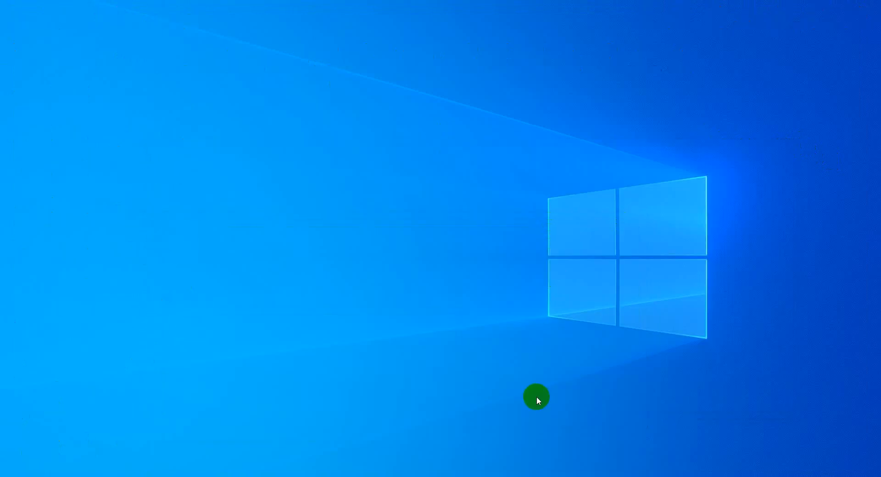